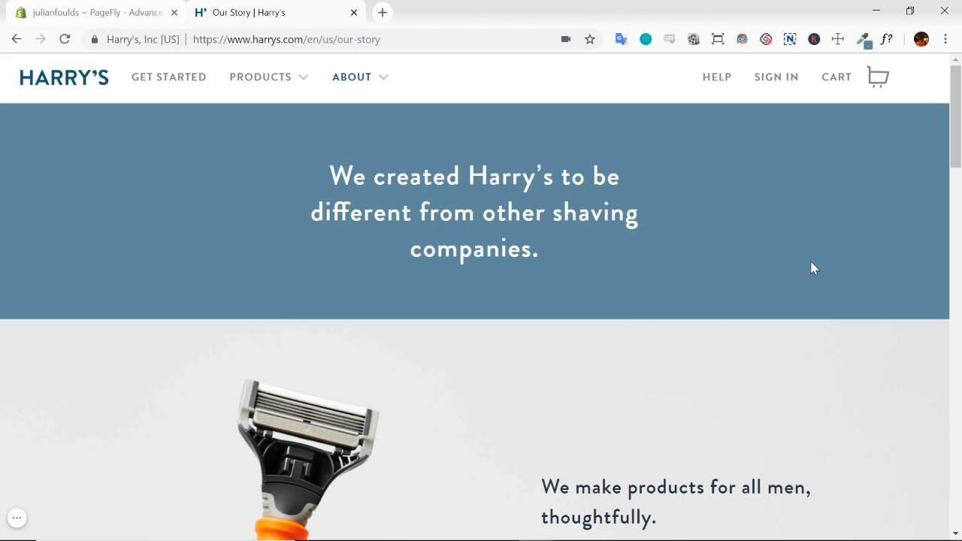
Examine the Our Story page's About submenu, hero heading, image-and-text sections and closing call to action
{"action": "left_click", "coordinate": [382, 80]}
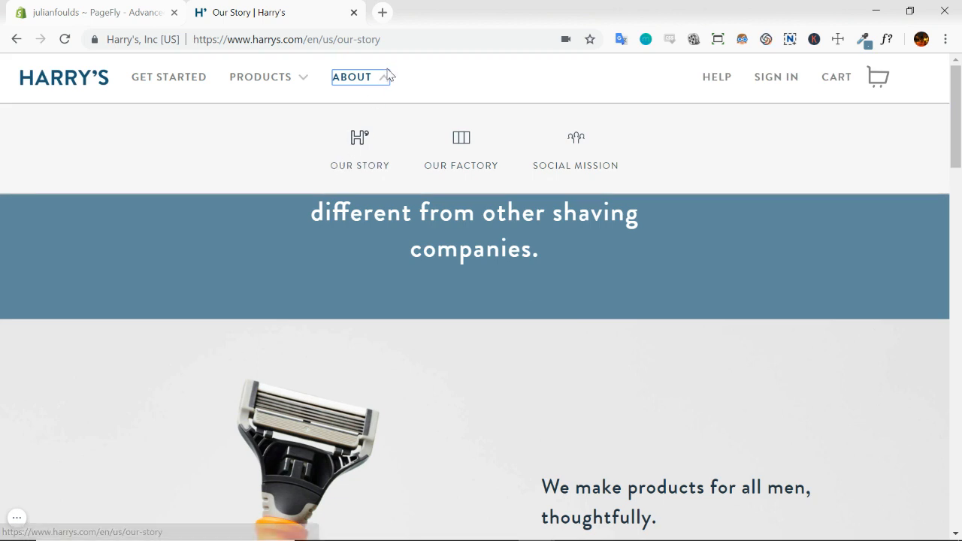
{"action": "left_click", "coordinate": [382, 79]}
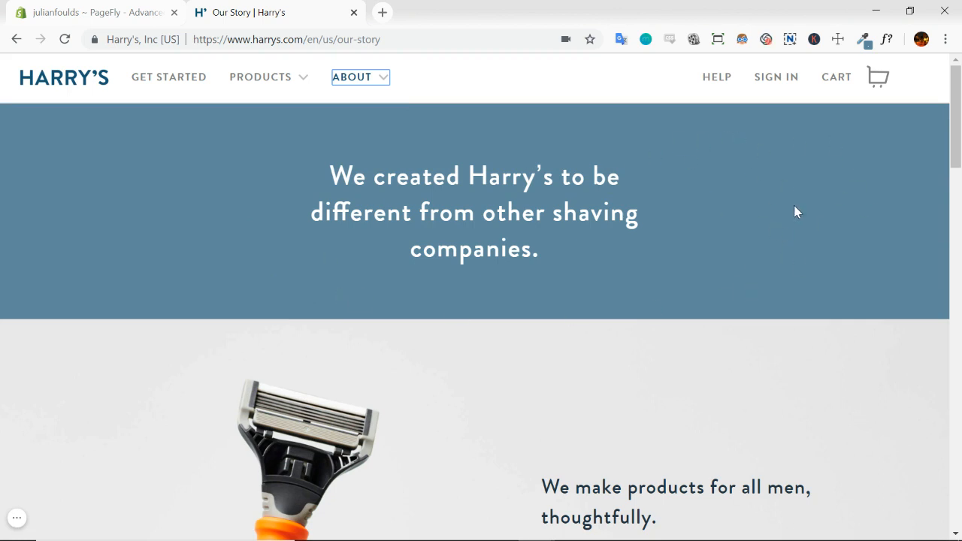
{"action": "left_click_drag", "start_coordinate": [339, 193], "coordinate": [586, 213]}
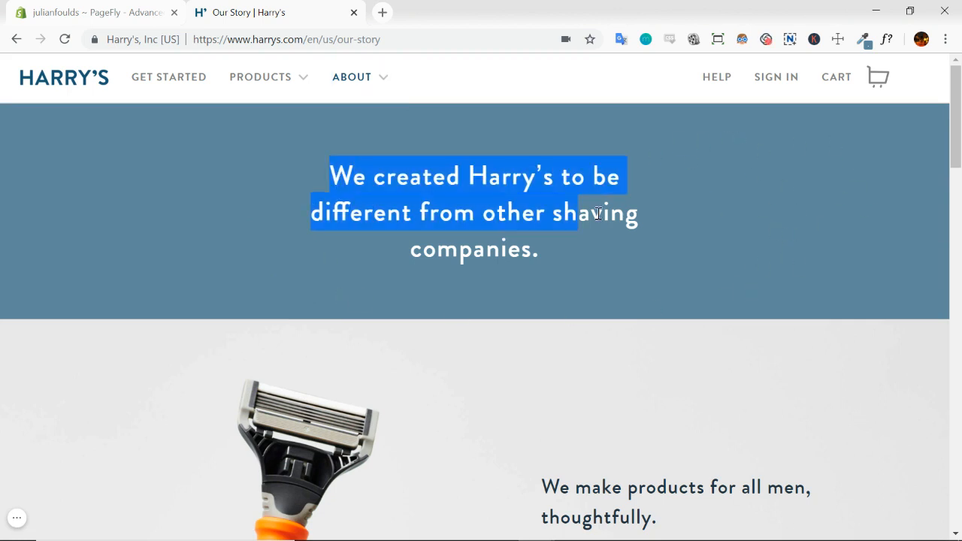
{"action": "left_click", "coordinate": [599, 212]}
{"action": "scroll", "coordinate": [743, 195], "scroll_direction": "down", "scroll_amount": 3}
{"action": "scroll", "coordinate": [746, 156], "scroll_direction": "down", "scroll_amount": 1}
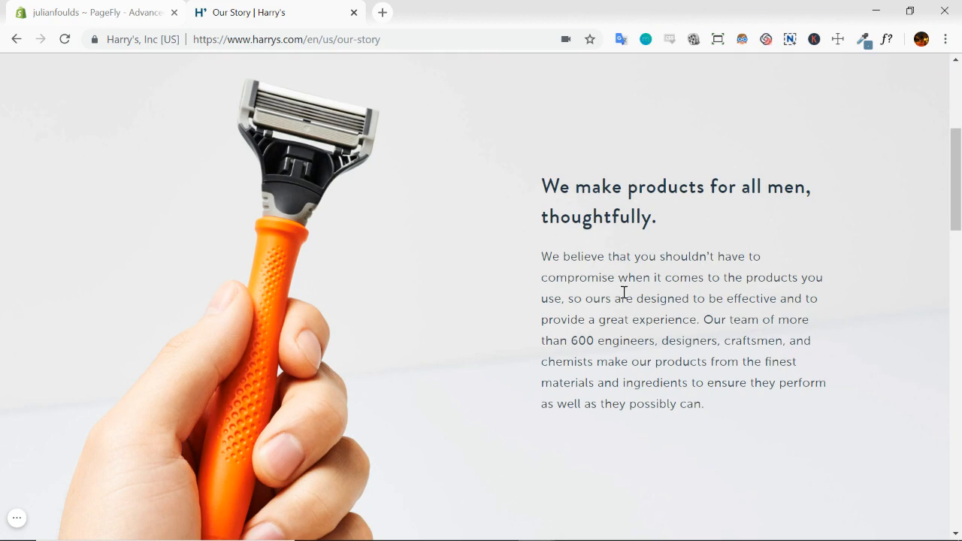
{"action": "scroll", "coordinate": [443, 188], "scroll_direction": "down", "scroll_amount": 6}
{"action": "scroll", "coordinate": [452, 136], "scroll_direction": "down", "scroll_amount": 3}
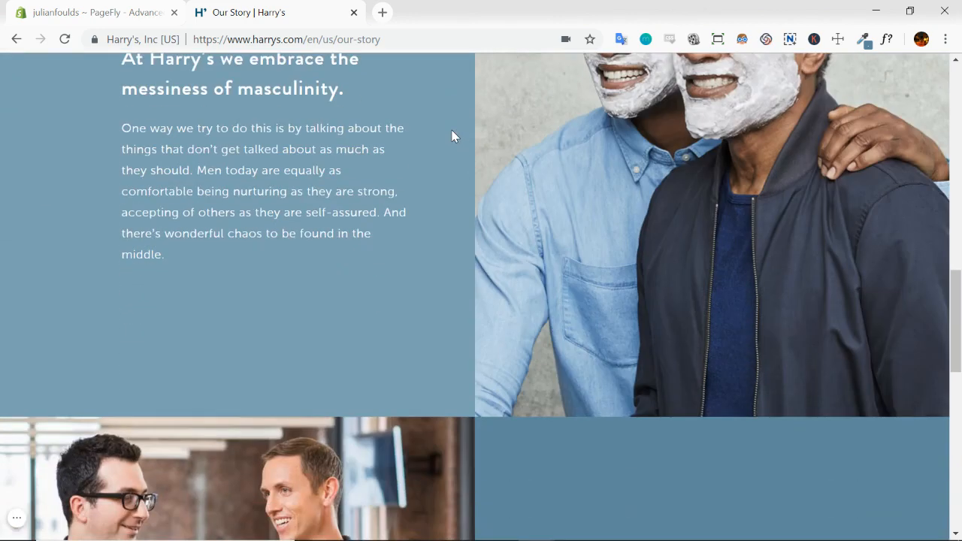
{"action": "scroll", "coordinate": [421, 135], "scroll_direction": "up", "scroll_amount": 2}
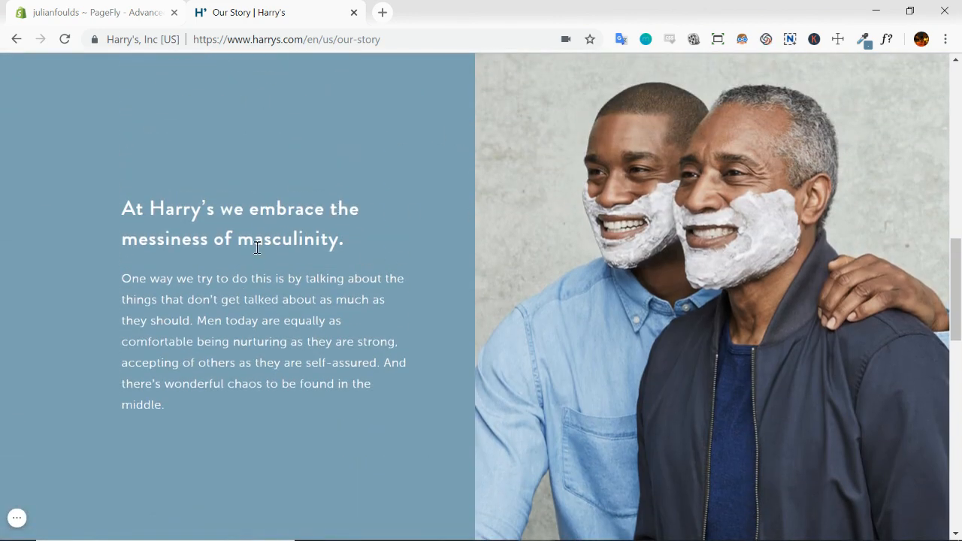
{"action": "scroll", "coordinate": [474, 260], "scroll_direction": "down", "scroll_amount": 7}
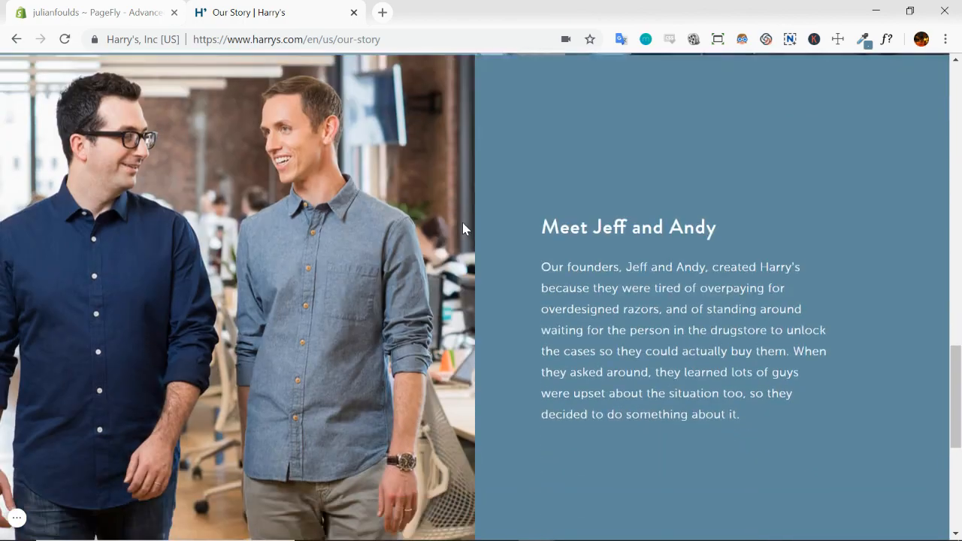
{"action": "scroll", "coordinate": [534, 275], "scroll_direction": "up", "scroll_amount": 4}
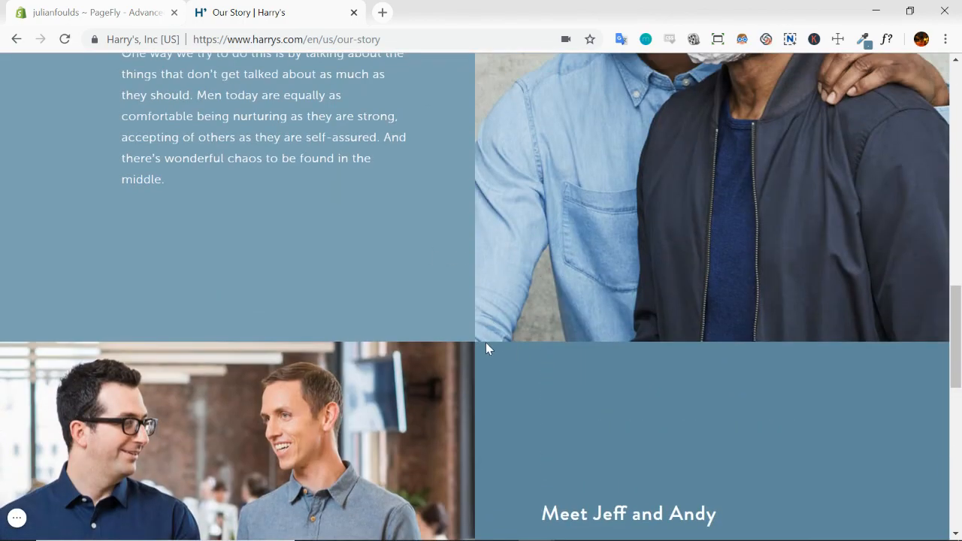
{"action": "scroll", "coordinate": [485, 342], "scroll_direction": "down", "scroll_amount": 8}
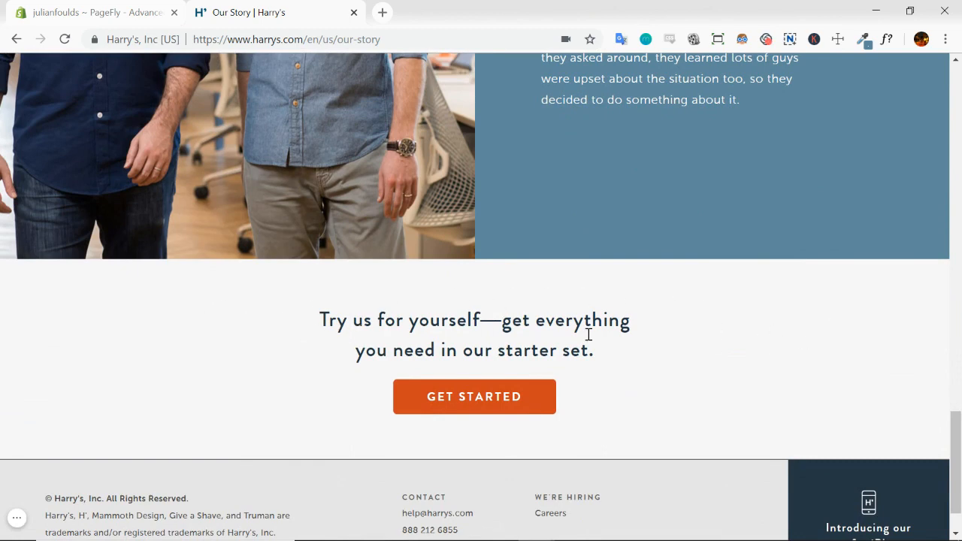
{"action": "left_click_drag", "start_coordinate": [322, 319], "coordinate": [675, 333]}
{"action": "left_click", "coordinate": [410, 378]}
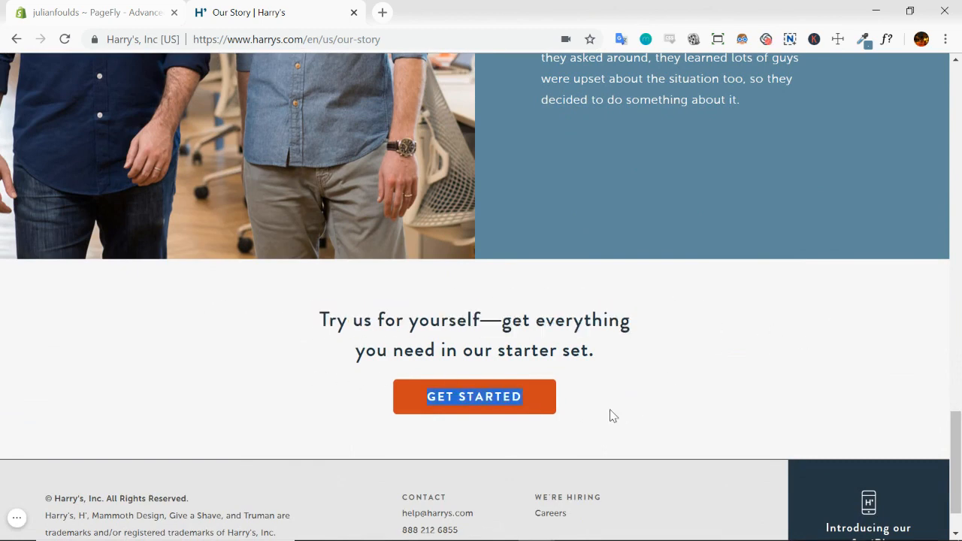
{"action": "left_click_drag", "start_coordinate": [610, 410], "coordinate": [659, 412]}
{"action": "left_click", "coordinate": [661, 408]}
Review the page's overall layout from the hero banner through the split sections to the footer
{"action": "scroll", "coordinate": [680, 338], "scroll_direction": "up", "scroll_amount": 20}
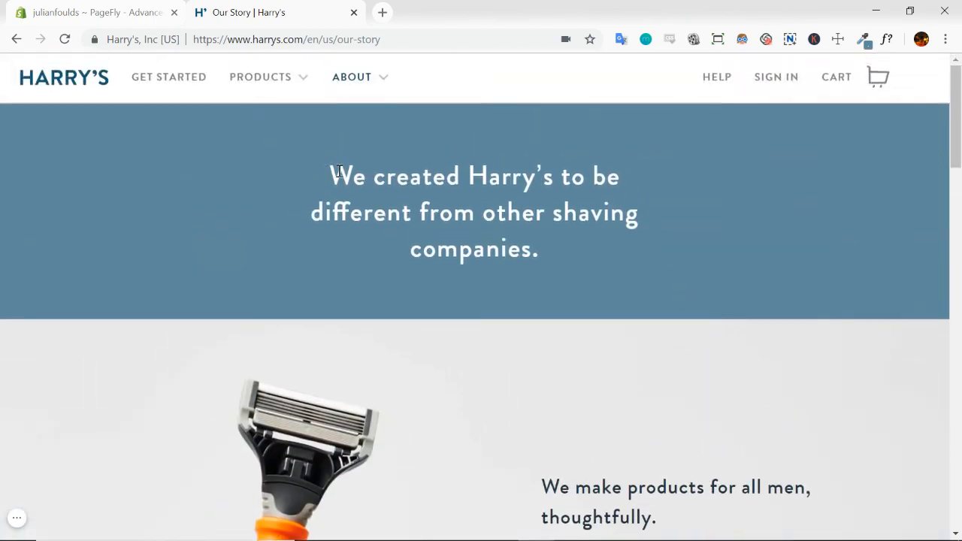
{"action": "scroll", "coordinate": [496, 277], "scroll_direction": "down", "scroll_amount": 3}
{"action": "scroll", "coordinate": [485, 270], "scroll_direction": "down", "scroll_amount": 4}
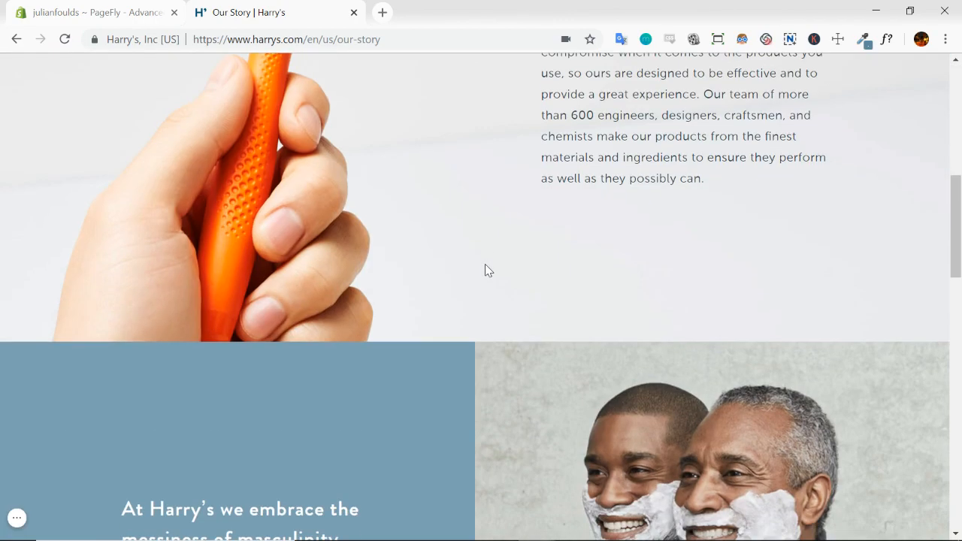
{"action": "scroll", "coordinate": [509, 210], "scroll_direction": "up", "scroll_amount": 2}
{"action": "scroll", "coordinate": [509, 221], "scroll_direction": "down", "scroll_amount": 12}
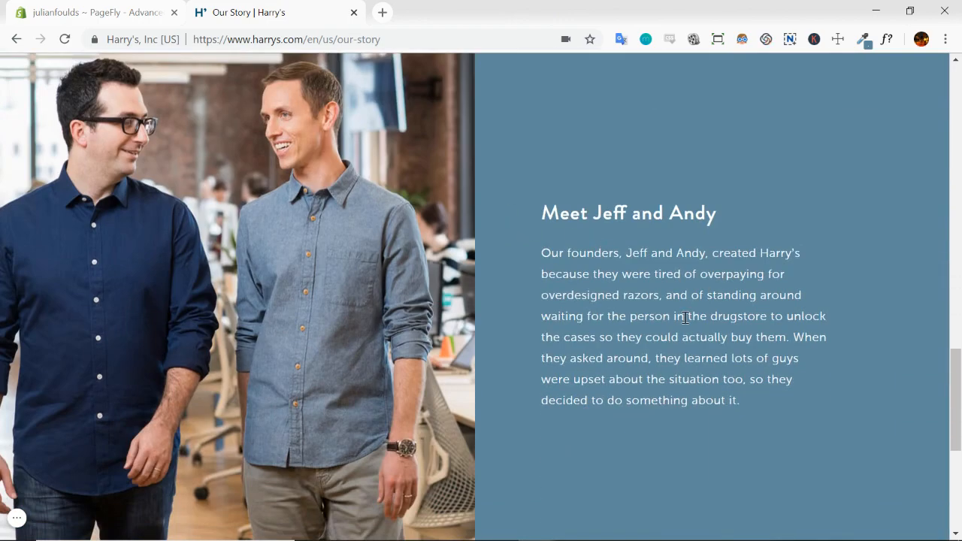
{"action": "scroll", "coordinate": [503, 306], "scroll_direction": "up", "scroll_amount": 12}
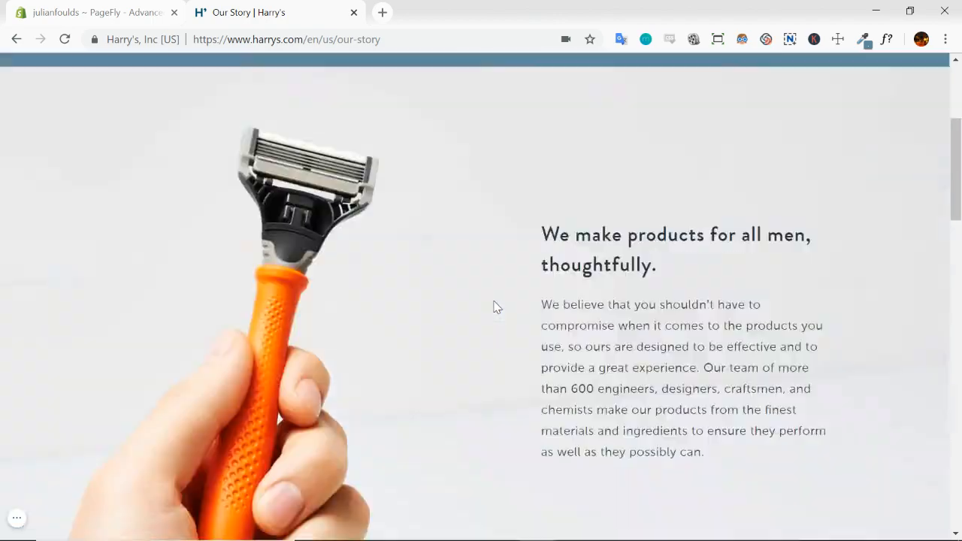
{"action": "scroll", "coordinate": [496, 304], "scroll_direction": "down", "scroll_amount": 8}
{"action": "scroll", "coordinate": [496, 305], "scroll_direction": "down", "scroll_amount": 8}
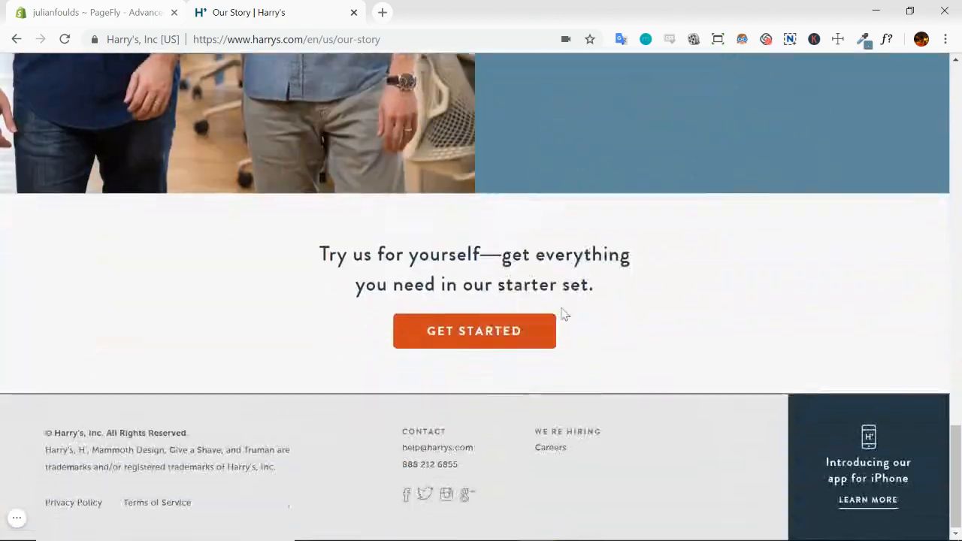
{"action": "scroll", "coordinate": [565, 314], "scroll_direction": "up", "scroll_amount": 10}
{"action": "scroll", "coordinate": [474, 221], "scroll_direction": "up", "scroll_amount": 8}
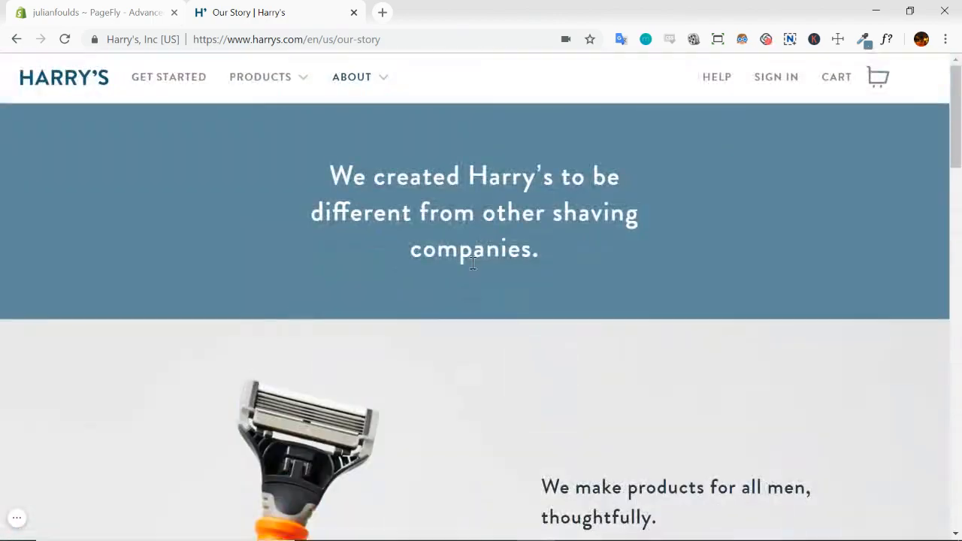
{"action": "scroll", "coordinate": [470, 248], "scroll_direction": "down", "scroll_amount": 9}
{"action": "scroll", "coordinate": [470, 253], "scroll_direction": "down", "scroll_amount": 10}
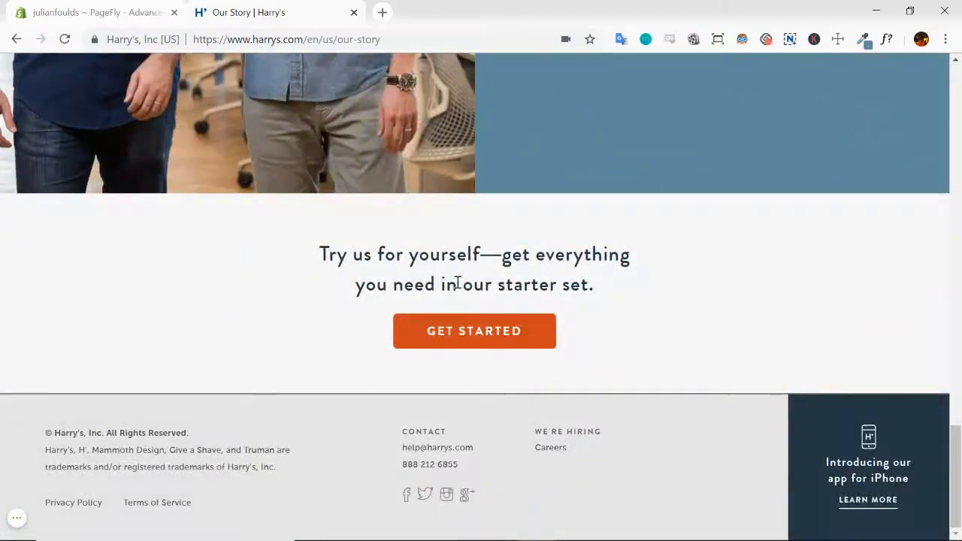
{"action": "scroll", "coordinate": [481, 217], "scroll_direction": "up", "scroll_amount": 12}
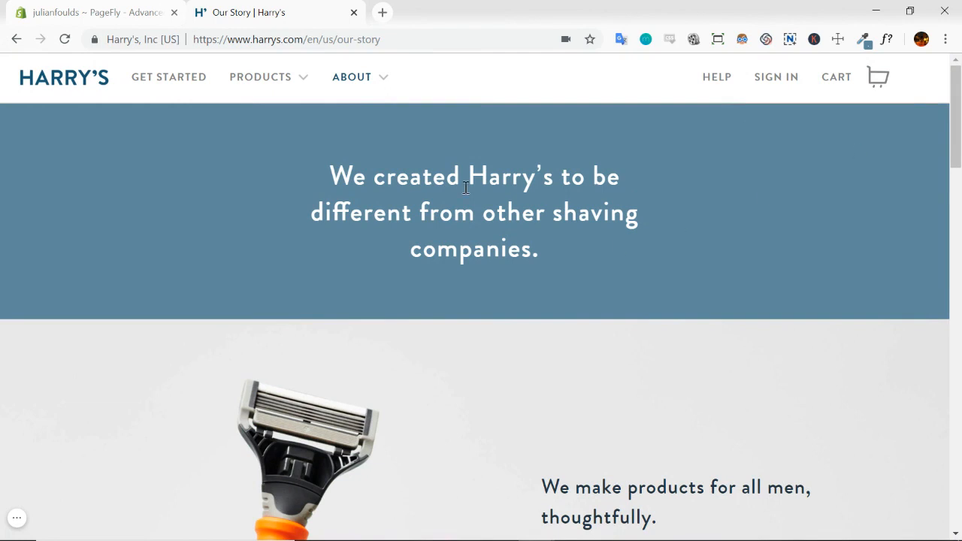
Inspect the hero heading's font properties with WhatFont, exit it, and view the ColorZilla options
{"action": "left_click", "coordinate": [888, 45]}
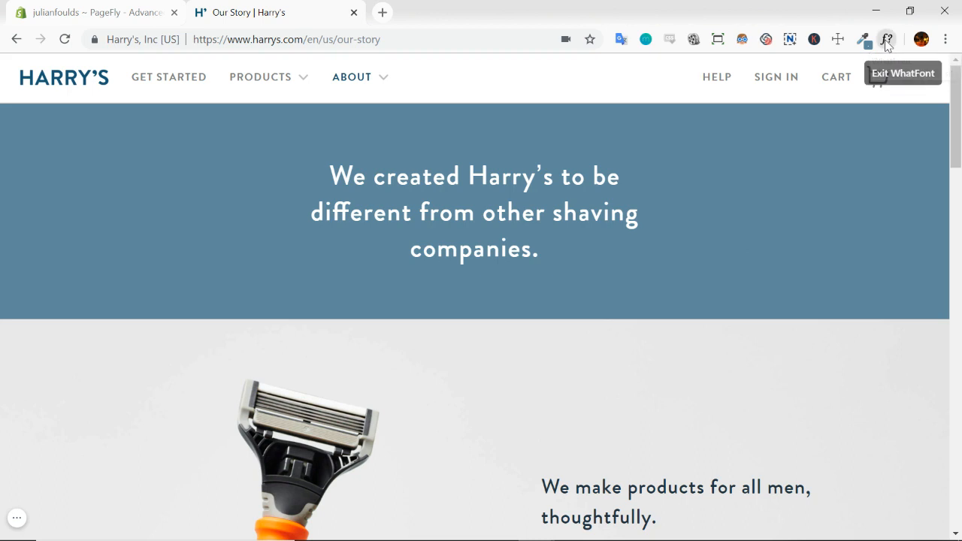
{"action": "left_click", "coordinate": [509, 182]}
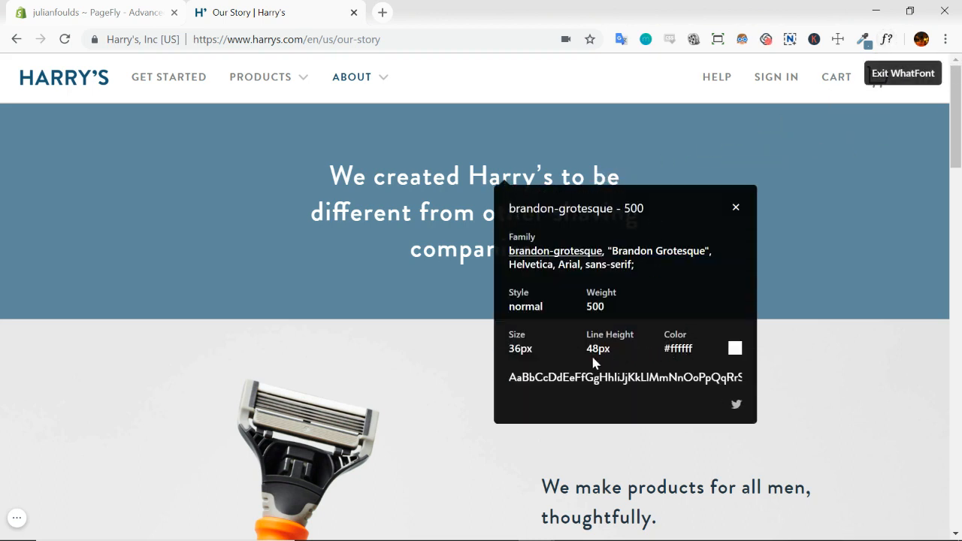
{"action": "left_click", "coordinate": [736, 208]}
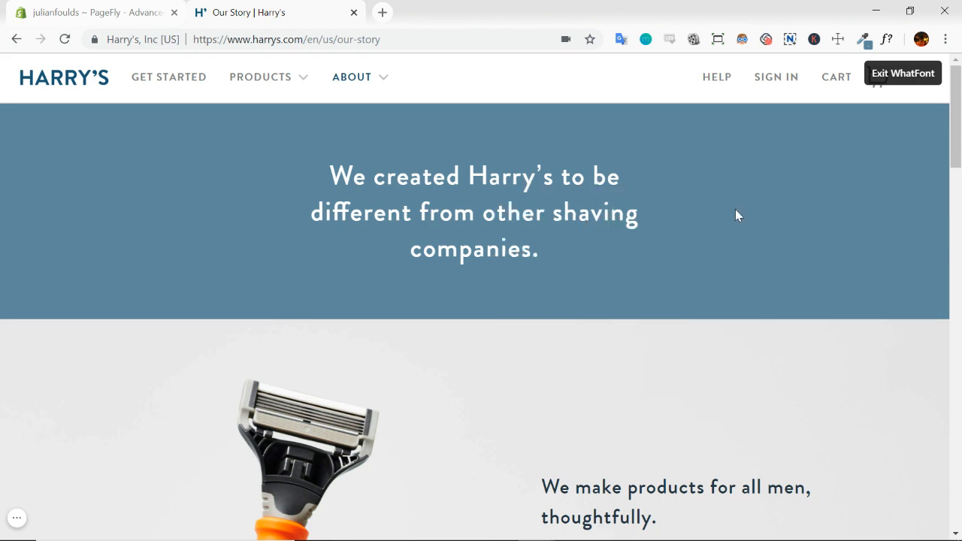
{"action": "left_click", "coordinate": [911, 74]}
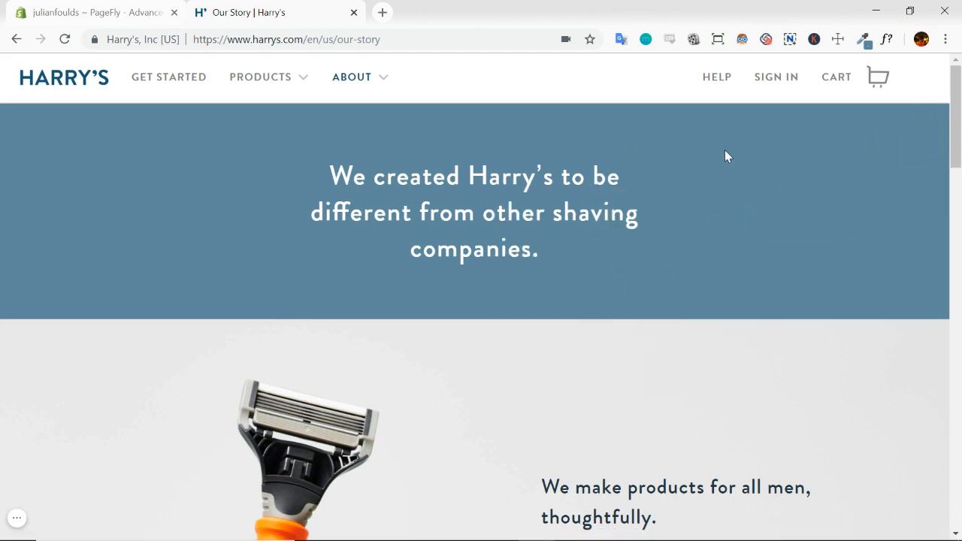
{"action": "left_click", "coordinate": [862, 40]}
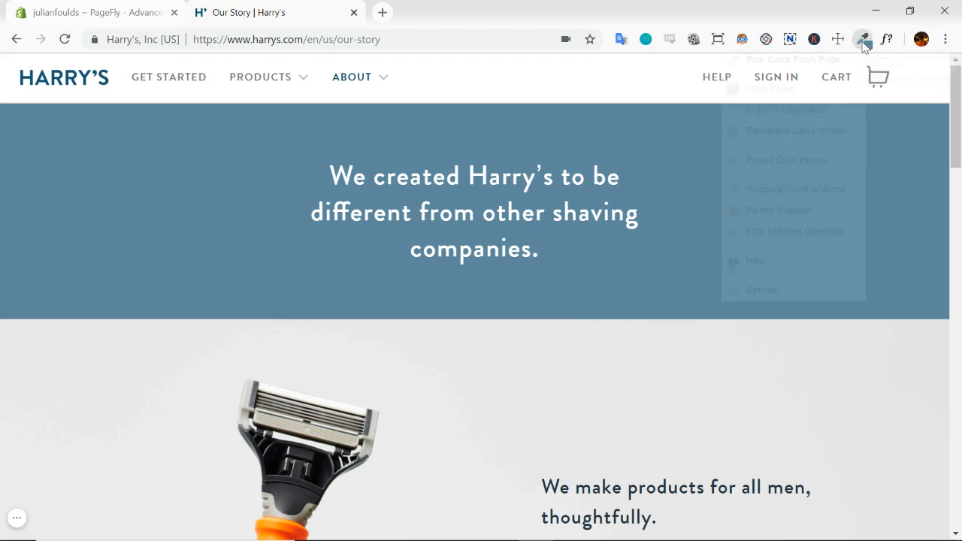
{"action": "left_click", "coordinate": [690, 186]}
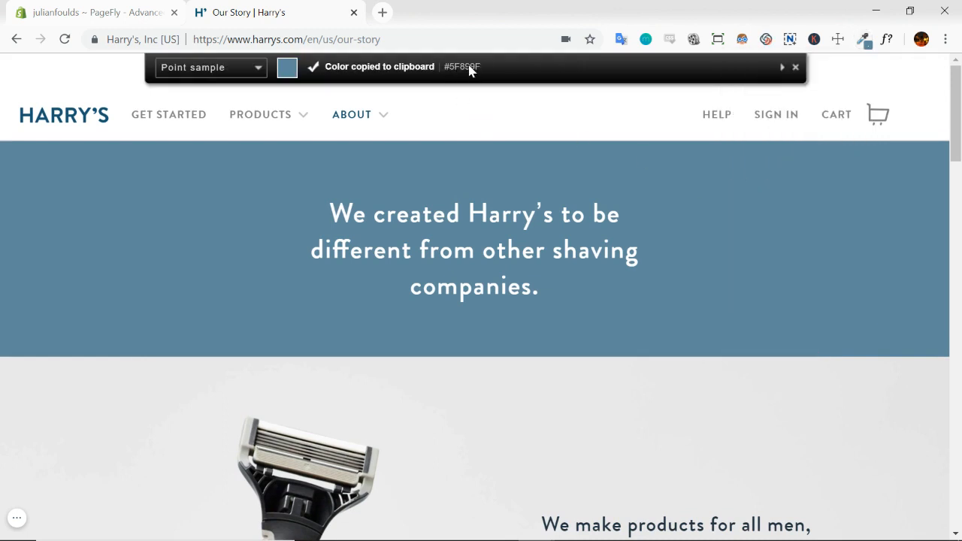
Measure the spacing in the hero banner and razor section with the dimensions extension, and turn it off
{"action": "left_click", "coordinate": [841, 44]}
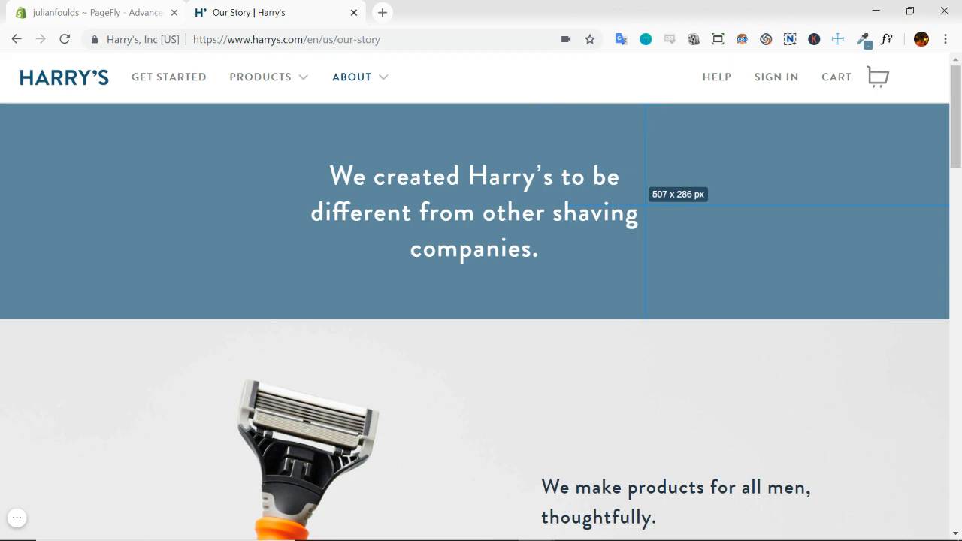
{"action": "scroll", "coordinate": [645, 206], "scroll_direction": "down", "scroll_amount": 2}
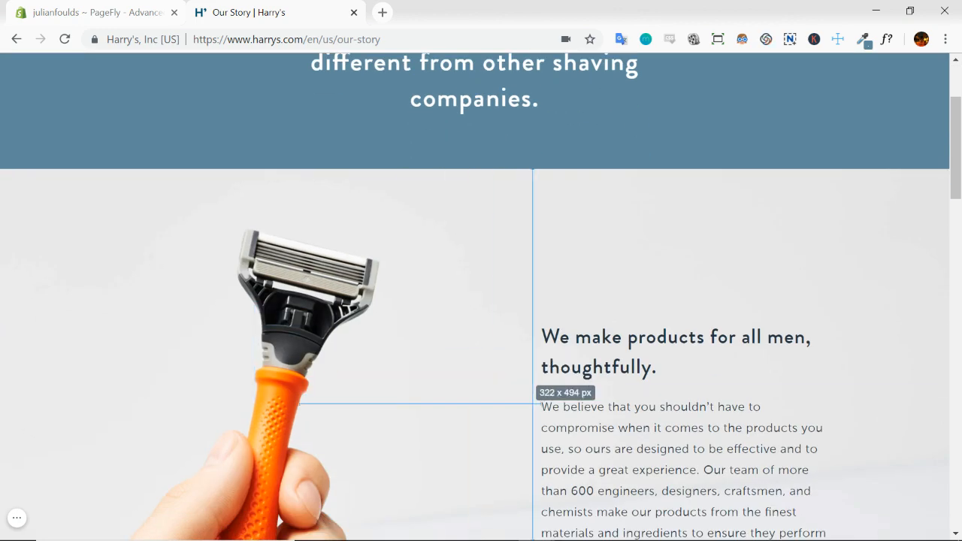
{"action": "scroll", "coordinate": [647, 278], "scroll_direction": "up", "scroll_amount": 2}
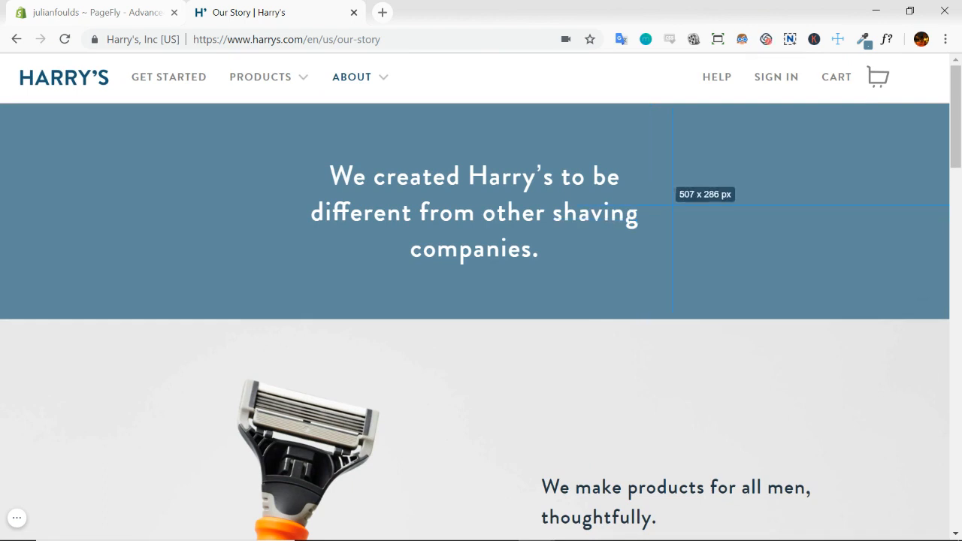
{"action": "left_click", "coordinate": [838, 39]}
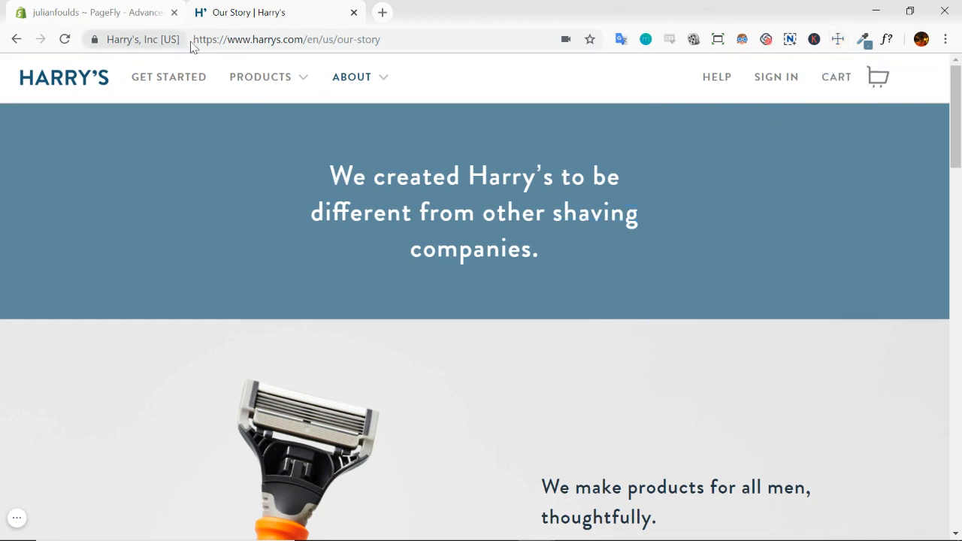
Switch to the Shopify admin and open the PageFly - Advanced Page Builder app from the store's installed apps
{"action": "left_click", "coordinate": [120, 12]}
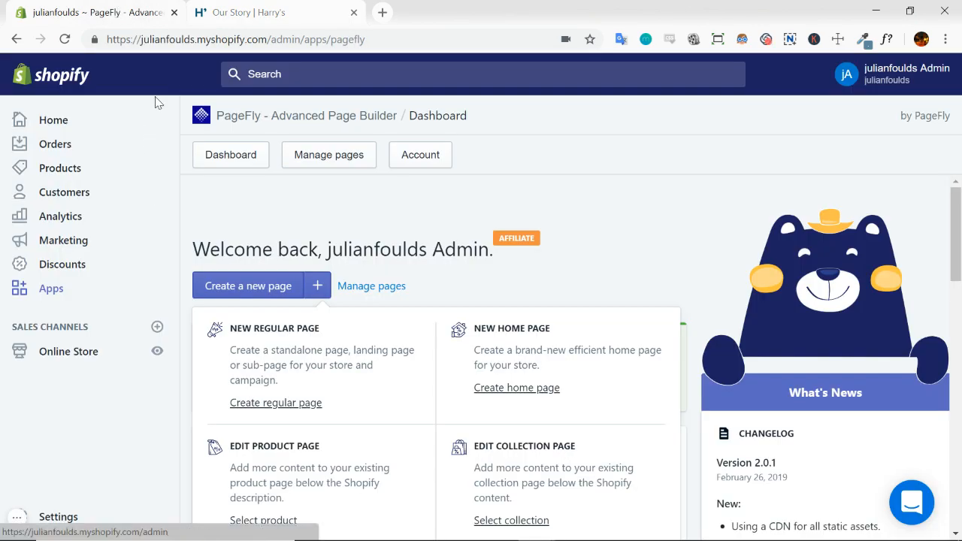
{"action": "left_click", "coordinate": [56, 294]}
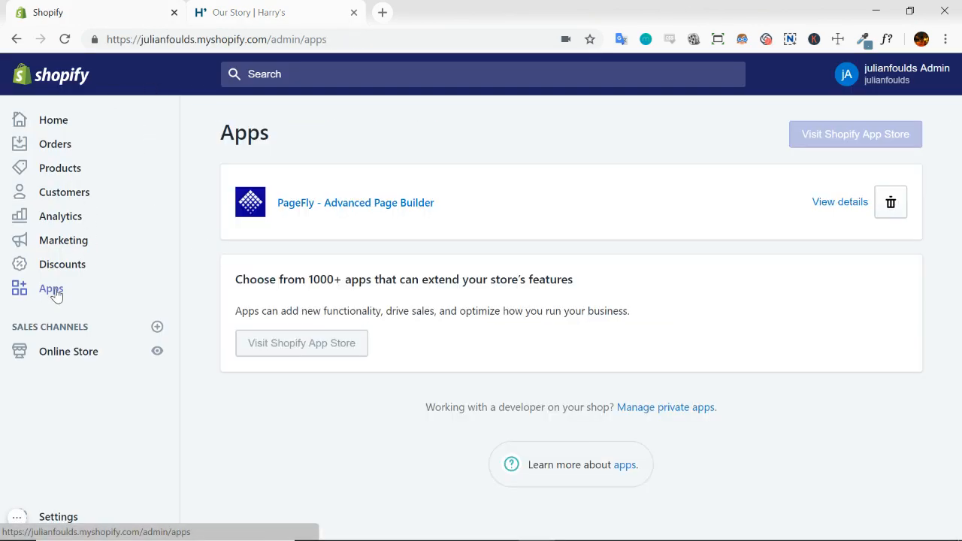
{"action": "left_click", "coordinate": [360, 214]}
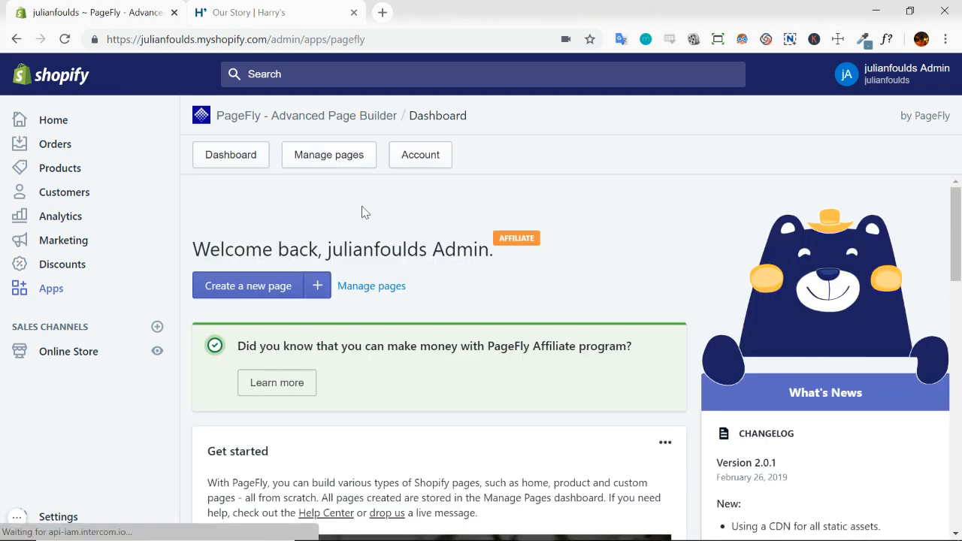
Create a new regular page in PageFly, starting from blank instead of a template
{"action": "left_click", "coordinate": [317, 290]}
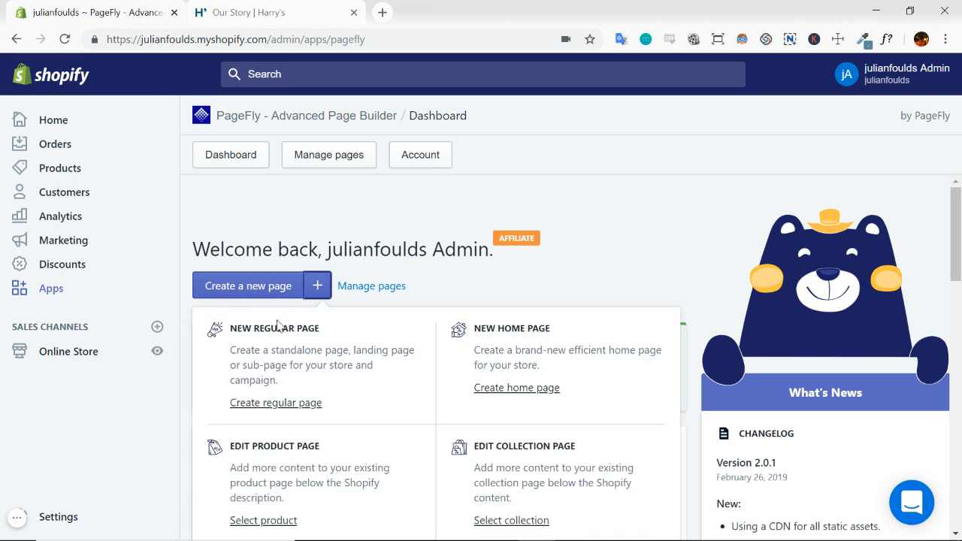
{"action": "left_click_drag", "start_coordinate": [230, 331], "coordinate": [342, 331]}
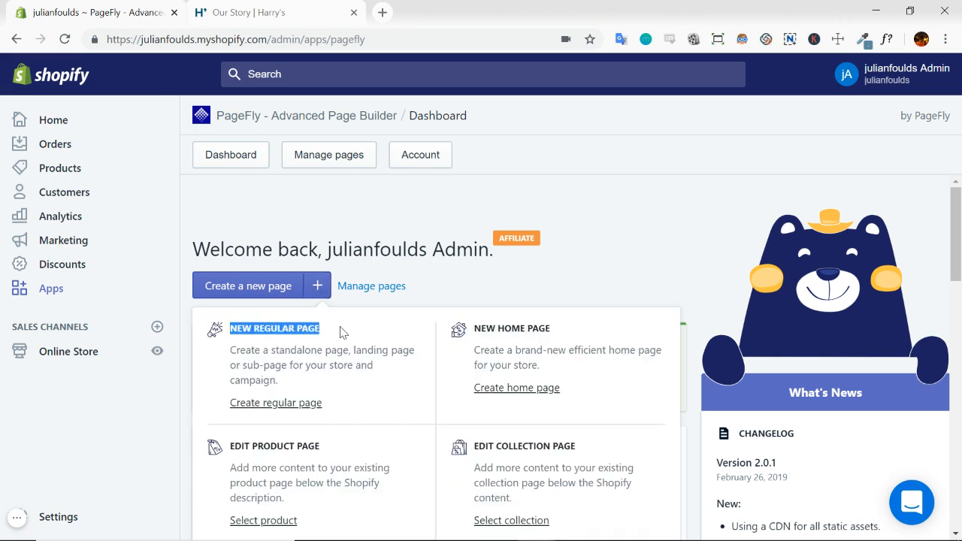
{"action": "left_click", "coordinate": [292, 406]}
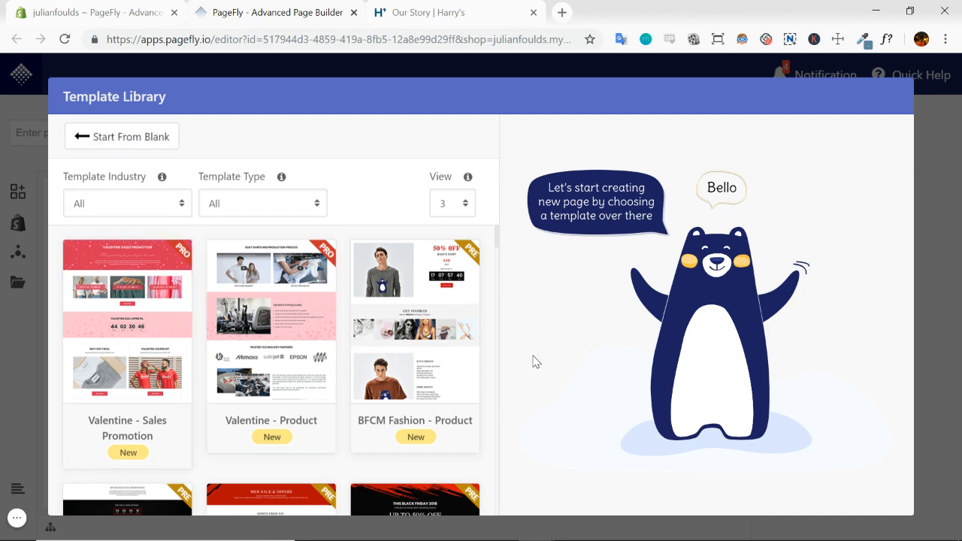
{"action": "left_click", "coordinate": [129, 142]}
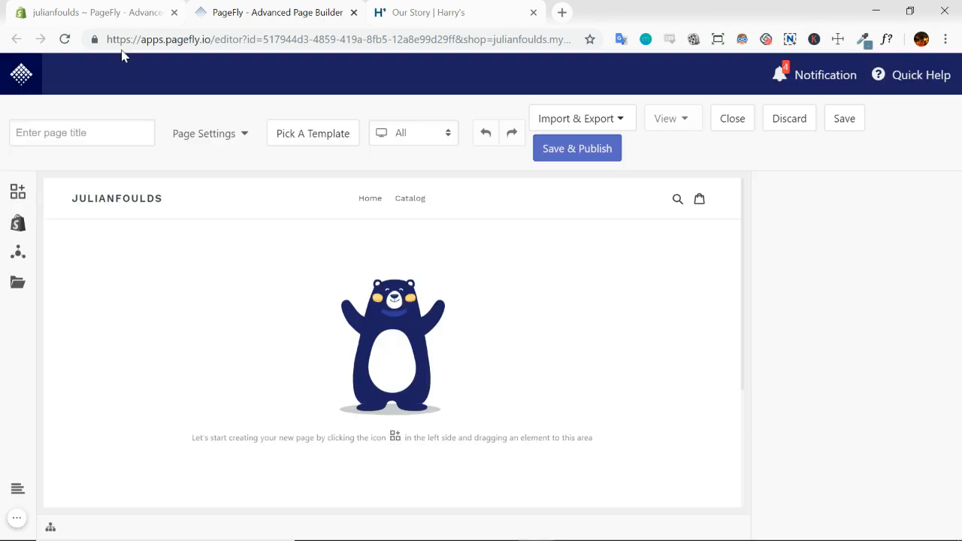
Check the Harry's Our Story page, and add a Full Section layout element to the blank PageFly page
{"action": "left_click", "coordinate": [434, 14]}
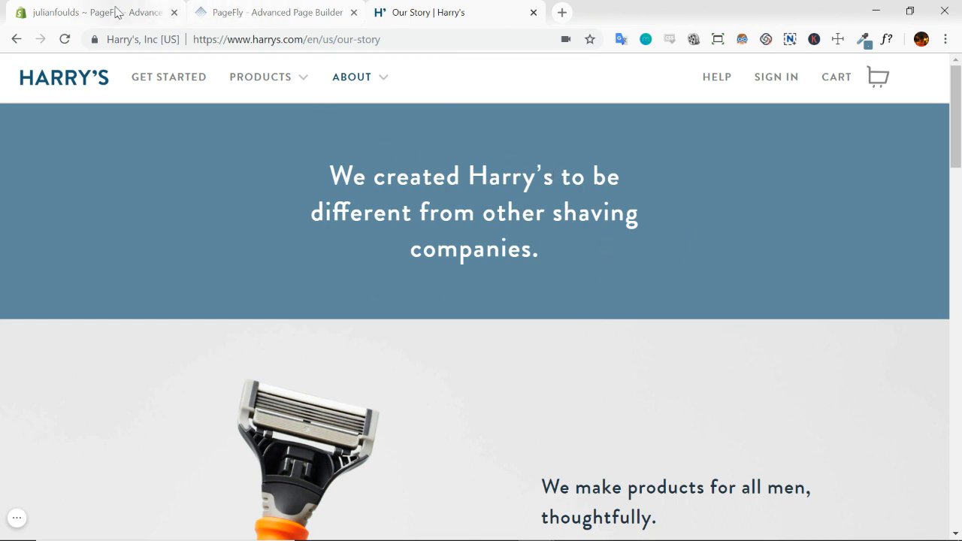
{"action": "left_click", "coordinate": [250, 14]}
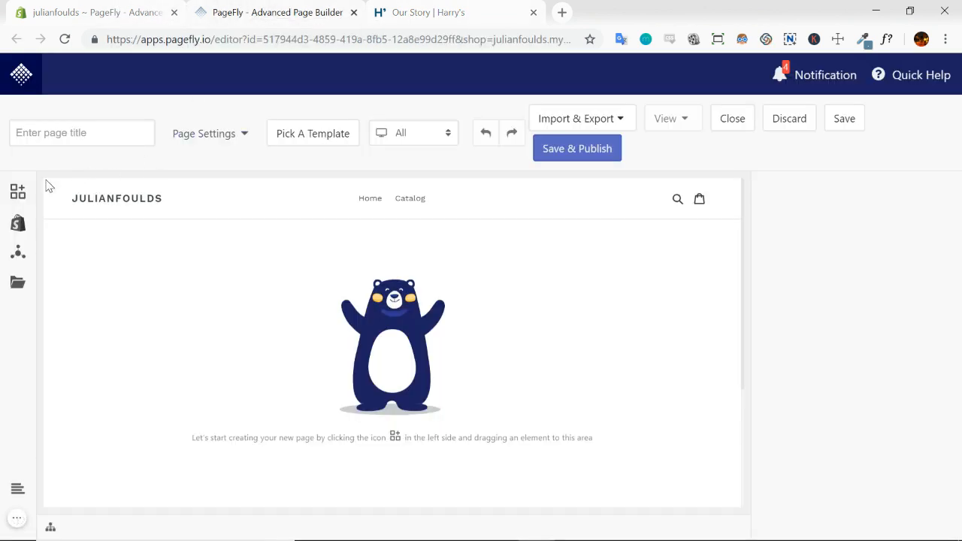
{"action": "left_click", "coordinate": [17, 194]}
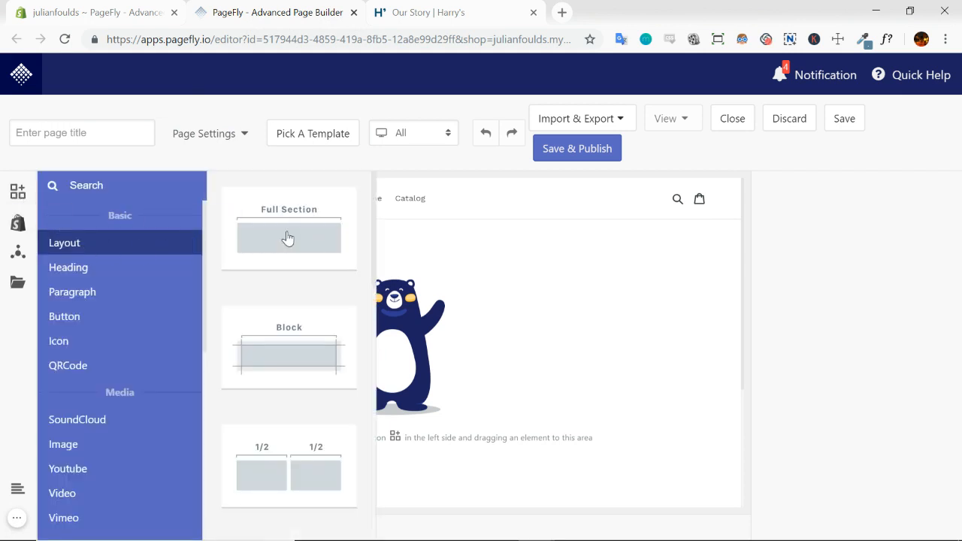
{"action": "left_click_drag", "start_coordinate": [287, 238], "coordinate": [429, 275]}
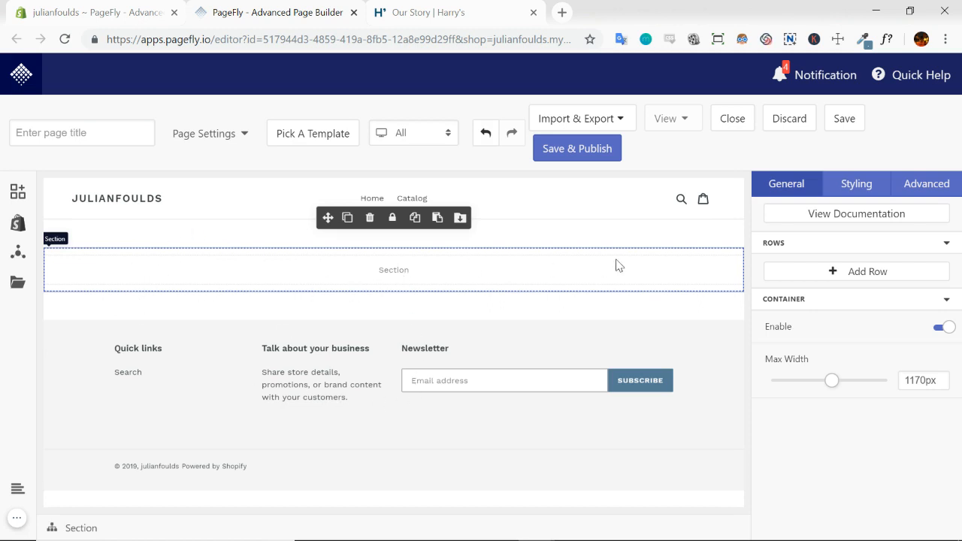
Review the hero heading on the Harry's page, and add a plain Heading element inside the PageFly section
{"action": "left_click", "coordinate": [481, 21]}
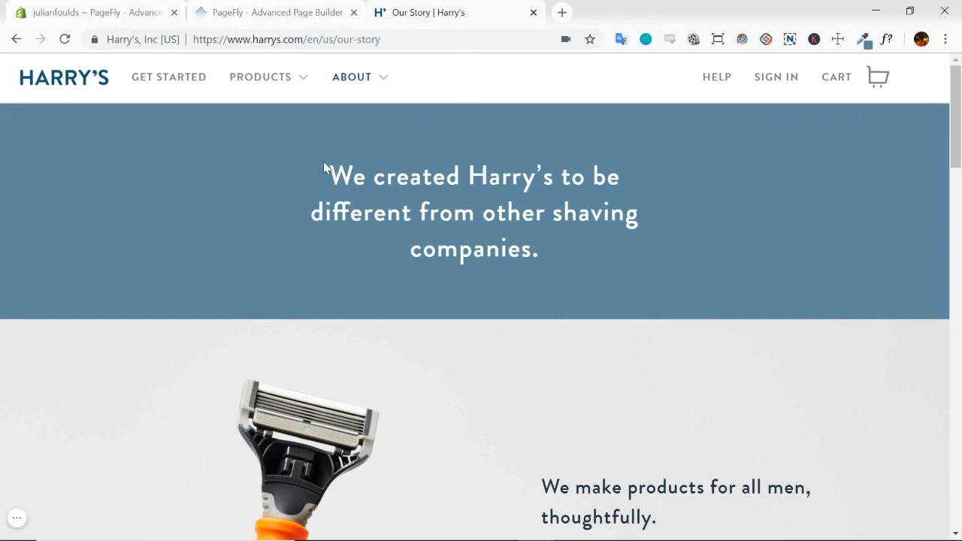
{"action": "left_click_drag", "start_coordinate": [329, 170], "coordinate": [639, 230]}
{"action": "left_click", "coordinate": [612, 188]}
{"action": "left_click", "coordinate": [268, 12]}
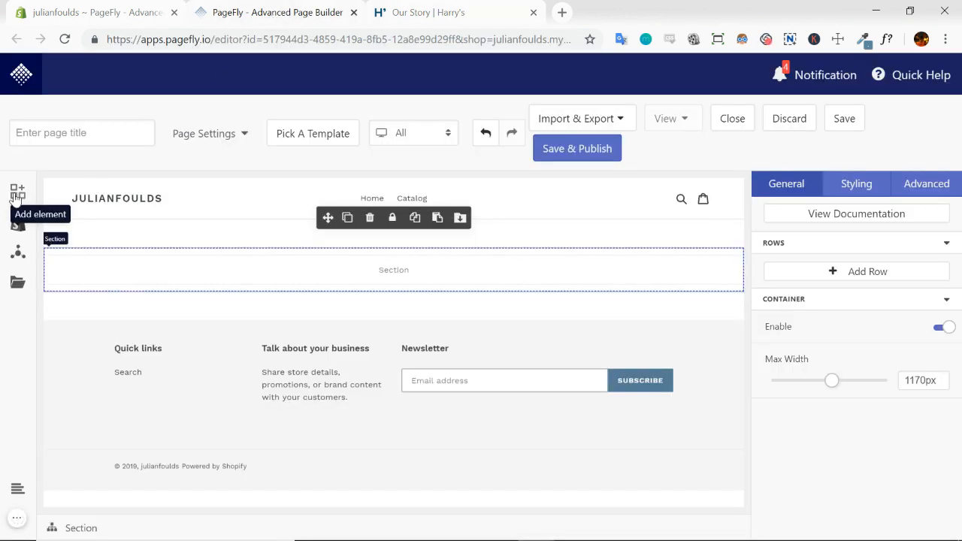
{"action": "left_click", "coordinate": [18, 191]}
{"action": "left_click", "coordinate": [71, 271]}
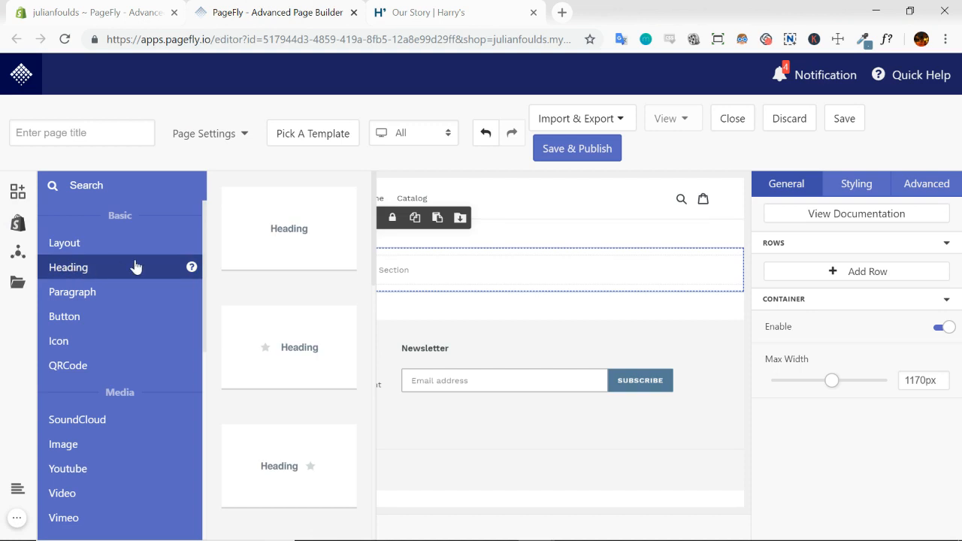
{"action": "left_click_drag", "start_coordinate": [293, 236], "coordinate": [402, 272]}
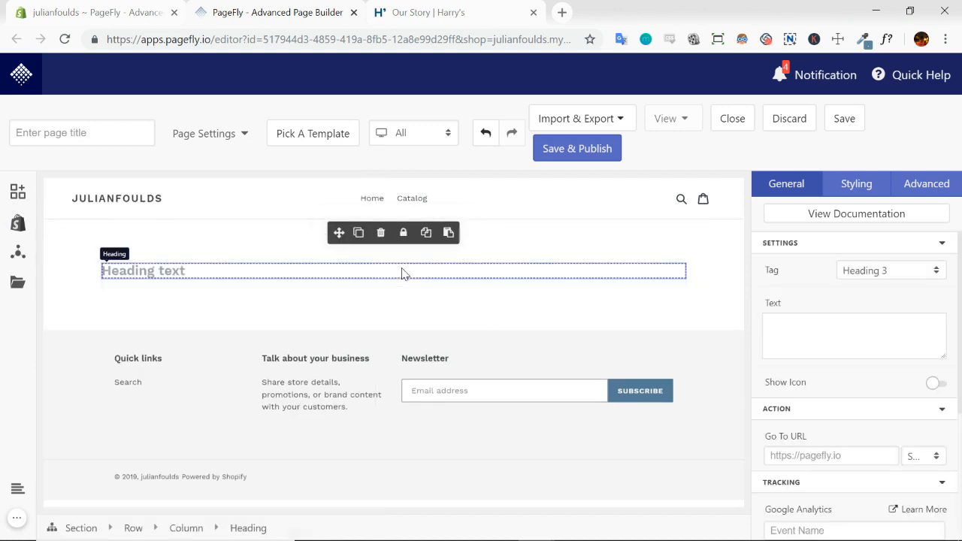
Examine the settings of the column, row and section that contain the heading, and reselect the heading
{"action": "left_click", "coordinate": [716, 286]}
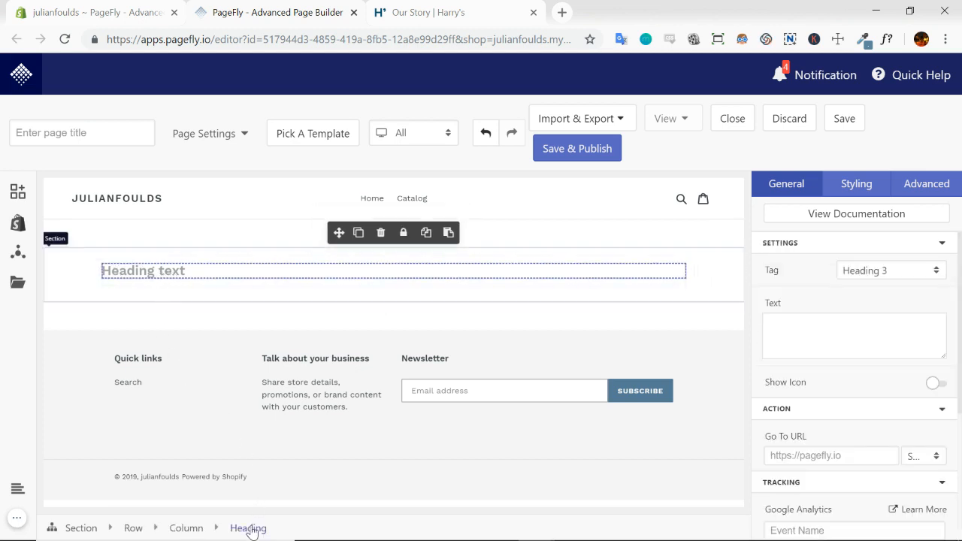
{"action": "left_click", "coordinate": [188, 529]}
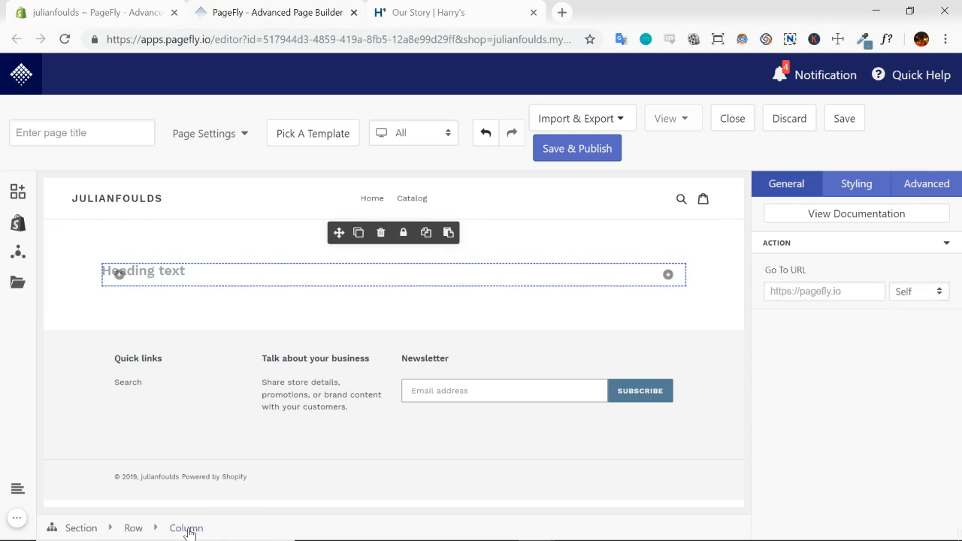
{"action": "left_click", "coordinate": [133, 528]}
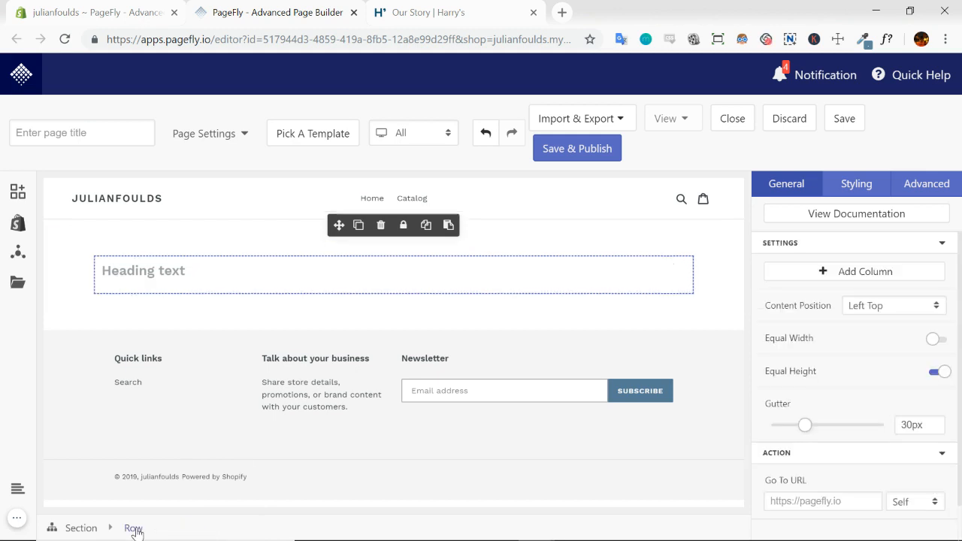
{"action": "left_click", "coordinate": [81, 528]}
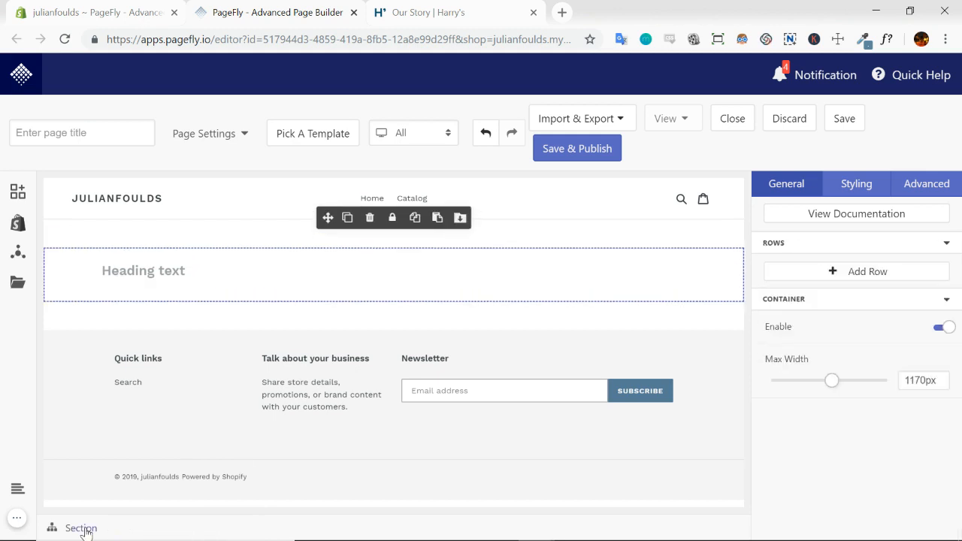
{"action": "left_click", "coordinate": [215, 276]}
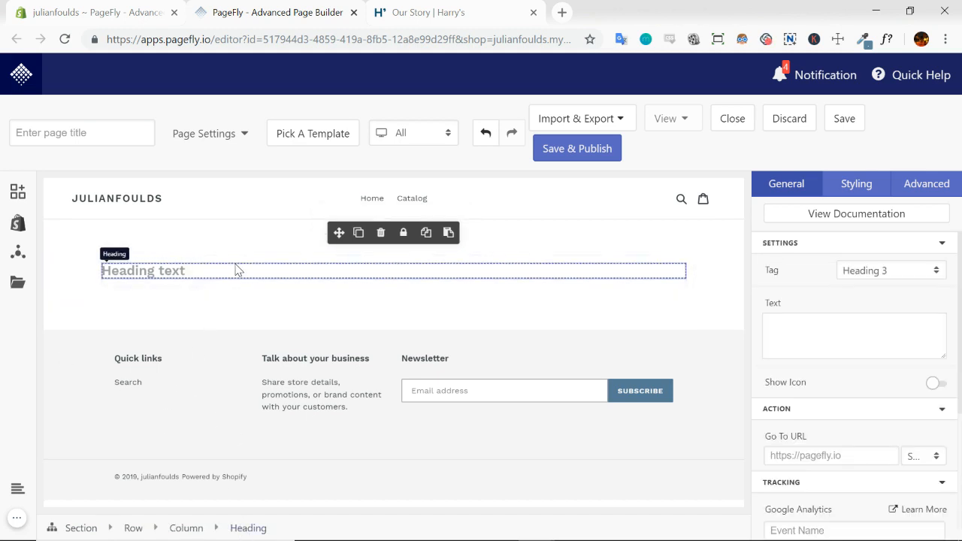
Select the section, copy the Harry's hero banner colour #5F899F with ColorZilla, and return to PageFly
{"action": "left_click", "coordinate": [716, 287]}
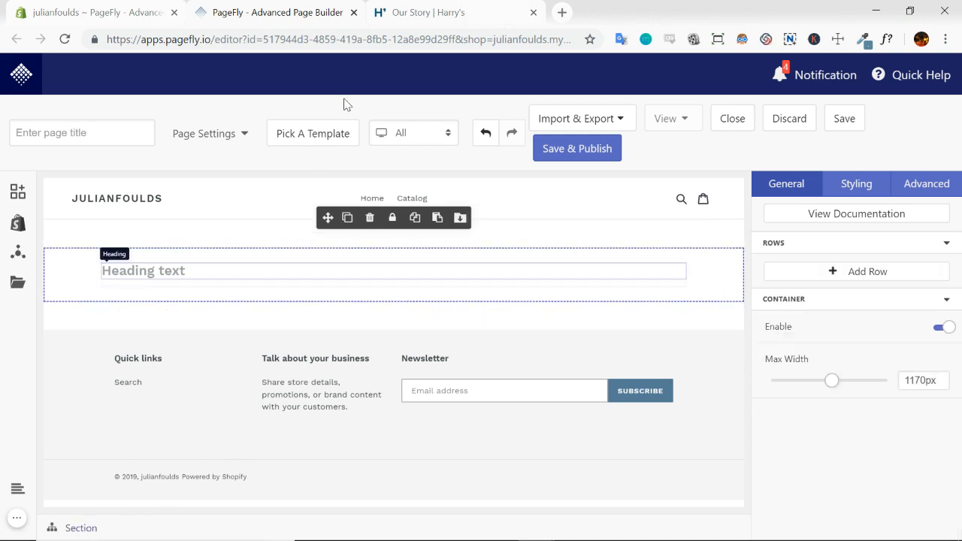
{"action": "left_click", "coordinate": [429, 18]}
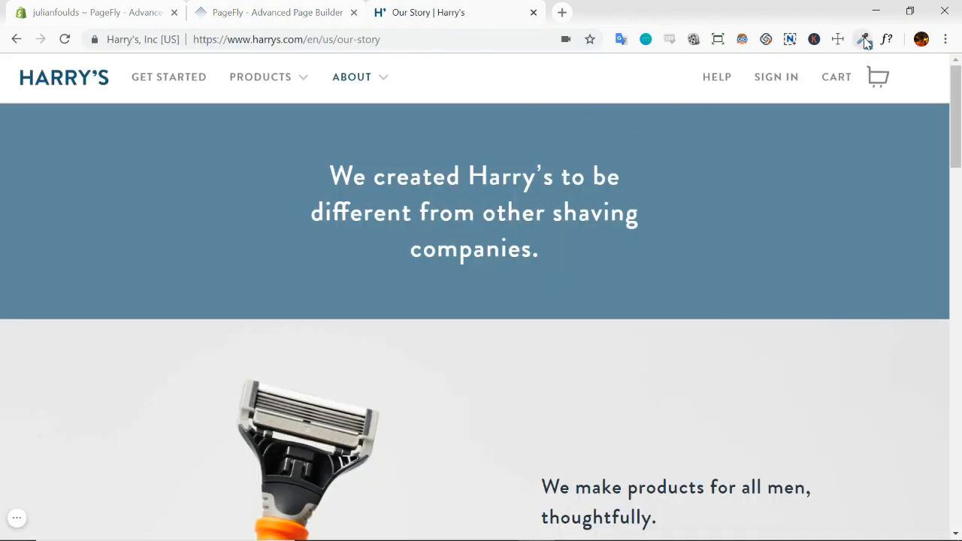
{"action": "left_click", "coordinate": [864, 39]}
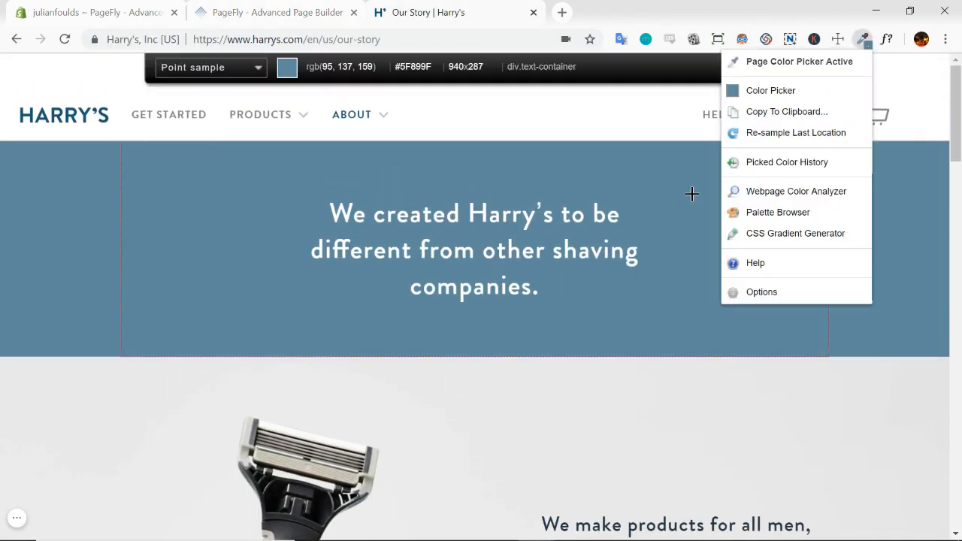
{"action": "left_click", "coordinate": [691, 196]}
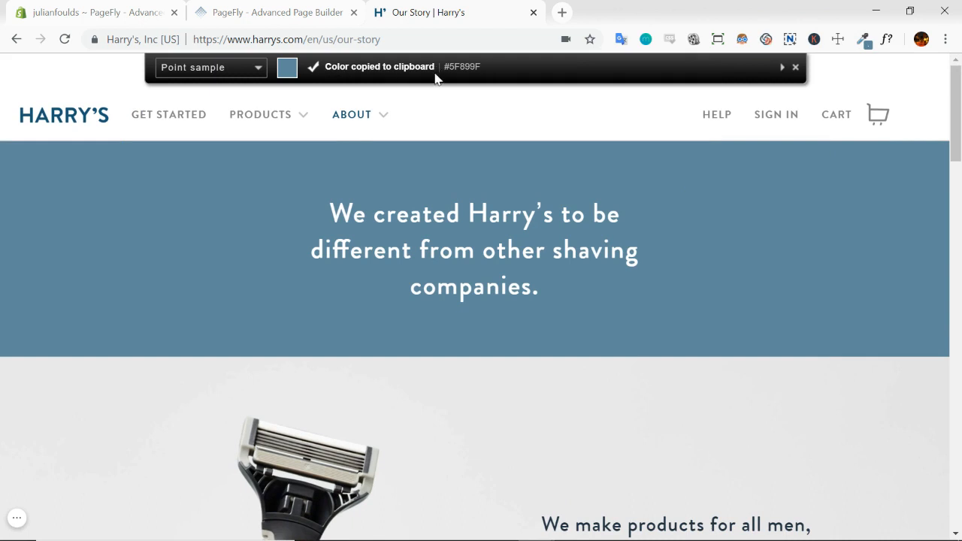
{"action": "left_click", "coordinate": [258, 12]}
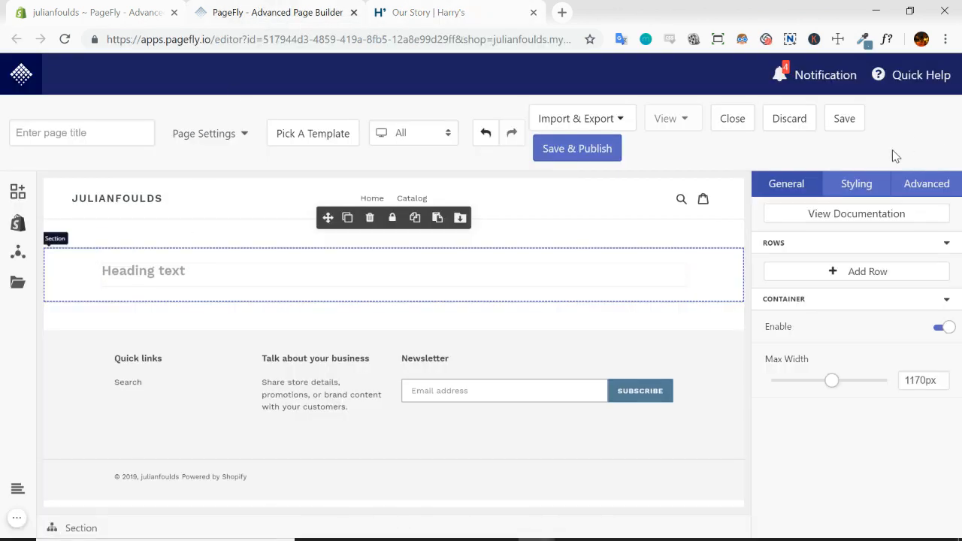
Set the selected section's standard background color to the copied #5F899F
{"action": "left_click", "coordinate": [855, 191]}
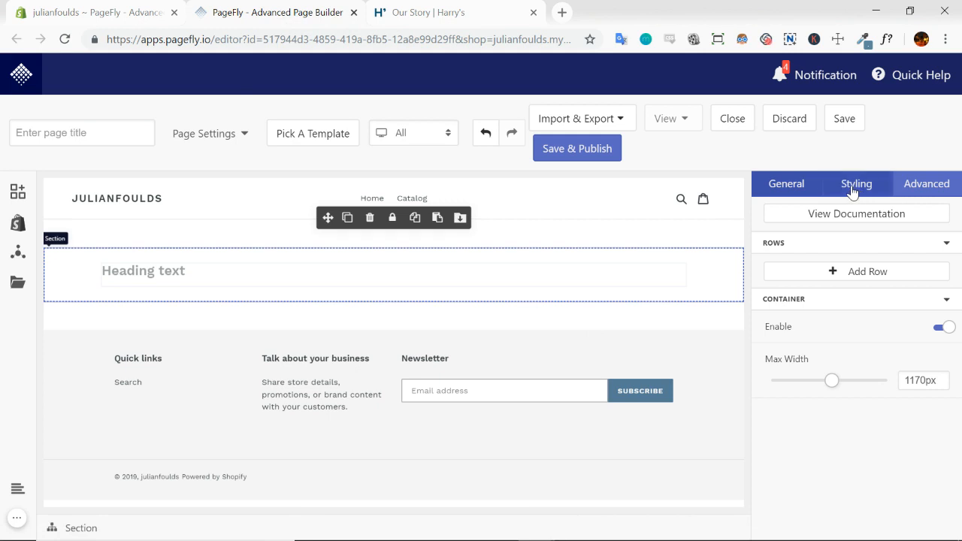
{"action": "left_click", "coordinate": [943, 244]}
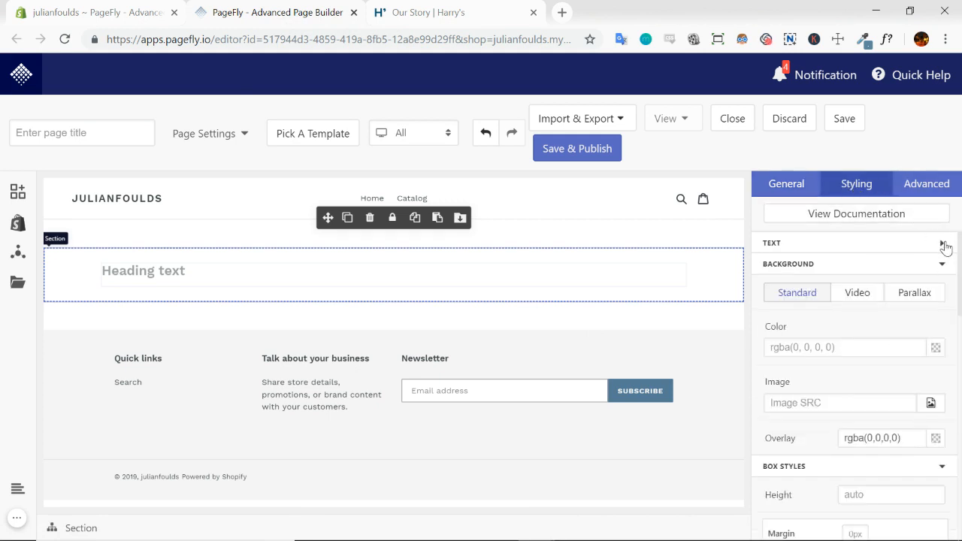
{"action": "scroll", "coordinate": [842, 278], "scroll_direction": "down", "scroll_amount": 2}
{"action": "left_click", "coordinate": [815, 272]}
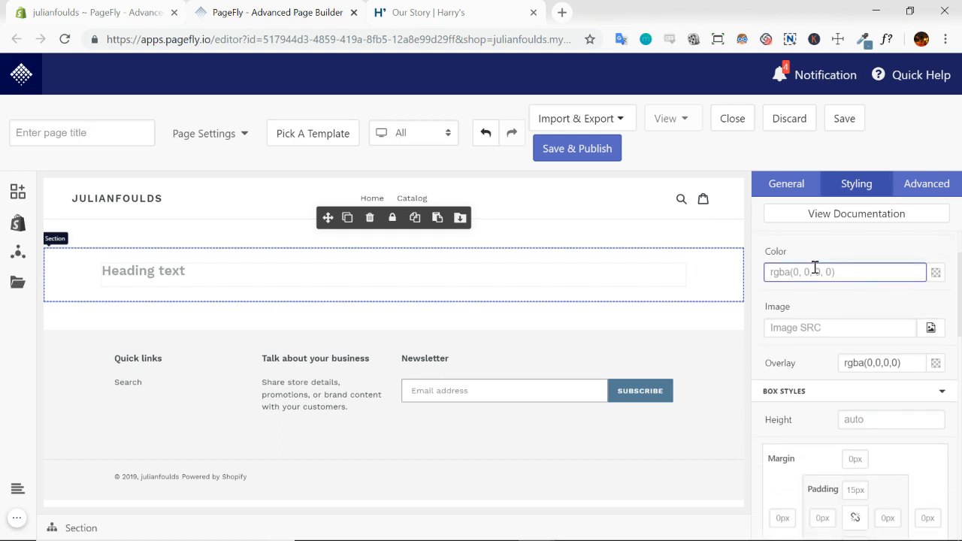
{"action": "key", "text": "ctrl+v"}
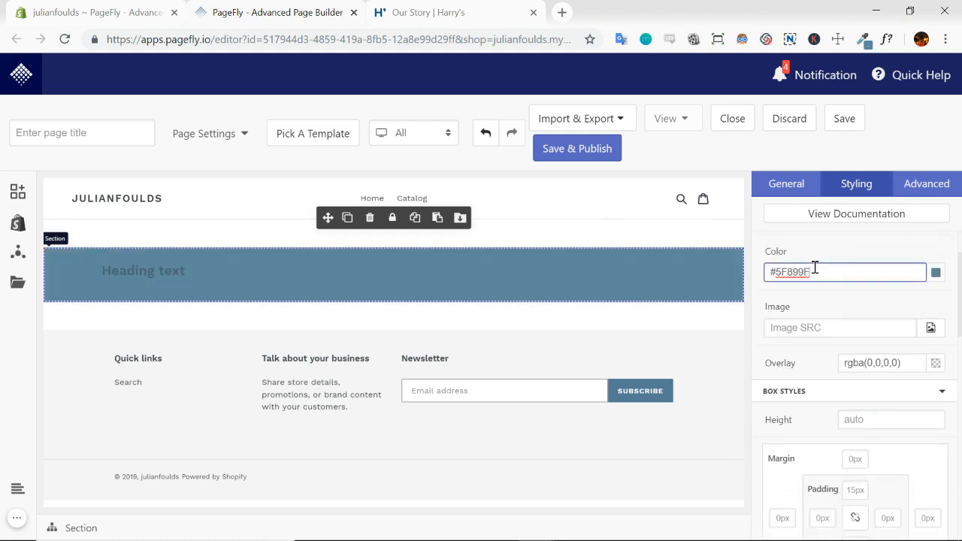
{"action": "left_click", "coordinate": [844, 239]}
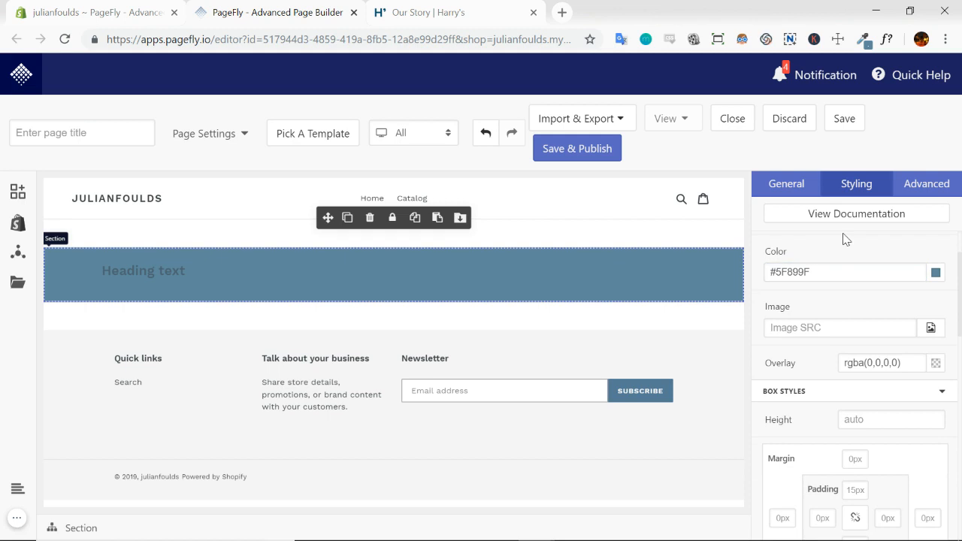
Switch to the Harry's page and inspect the hero heading's font size, weight, line height and color with WhatFont
{"action": "left_click", "coordinate": [472, 15]}
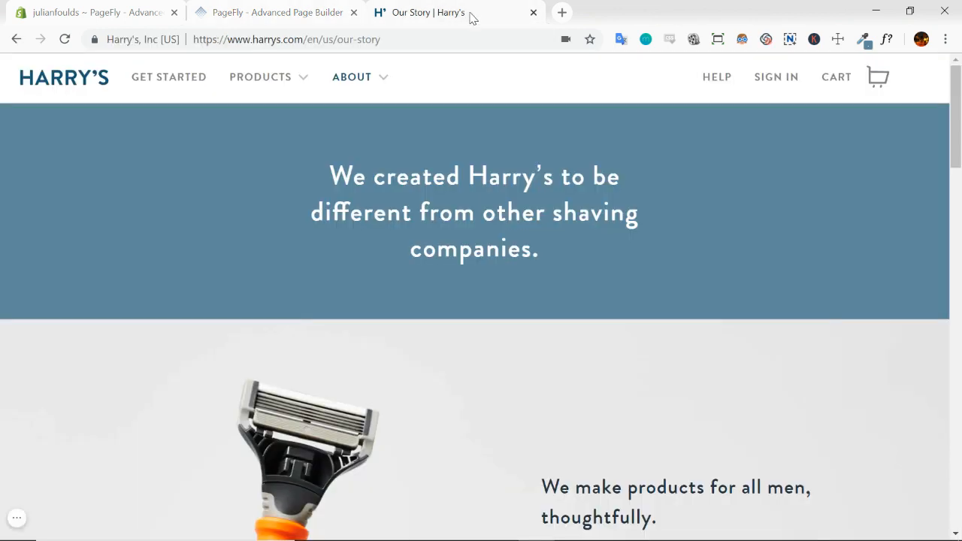
{"action": "left_click", "coordinate": [888, 40]}
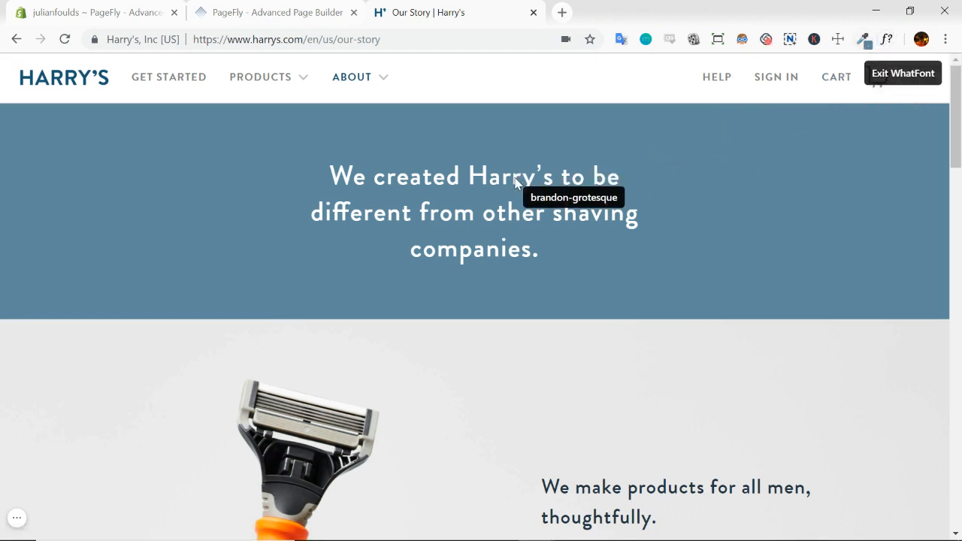
{"action": "left_click", "coordinate": [515, 182]}
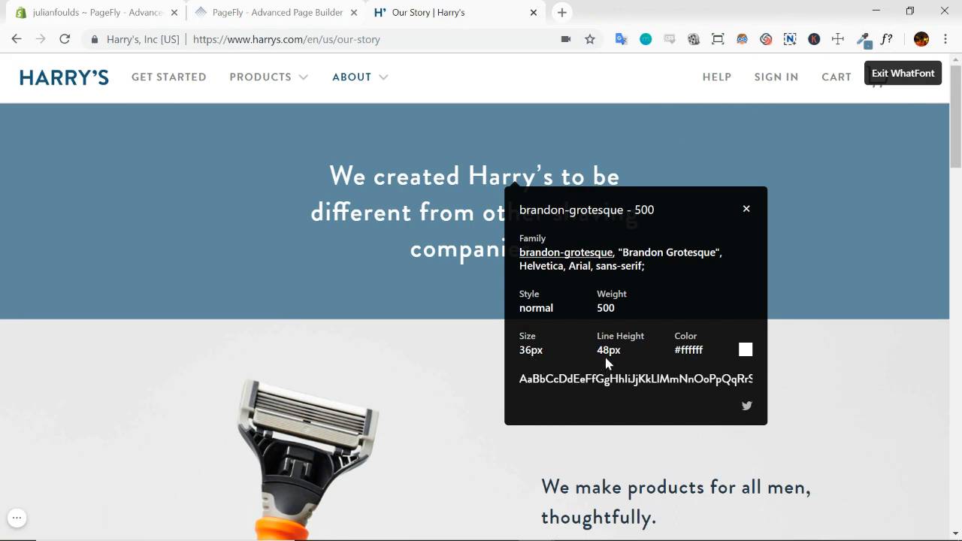
{"action": "left_click", "coordinate": [743, 215]}
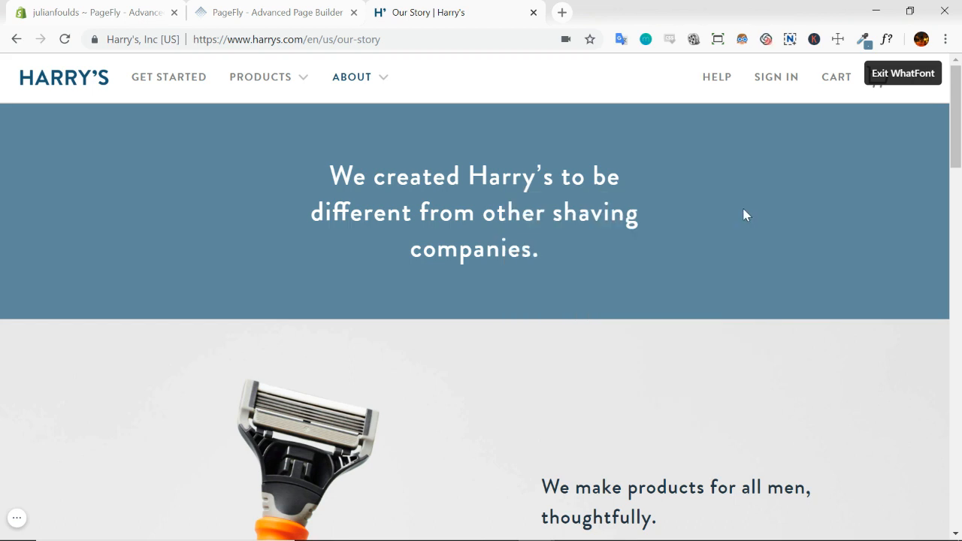
Return to PageFly, set the heading's text color to #ffffff, and check it in the color picker
{"action": "left_click", "coordinate": [304, 12]}
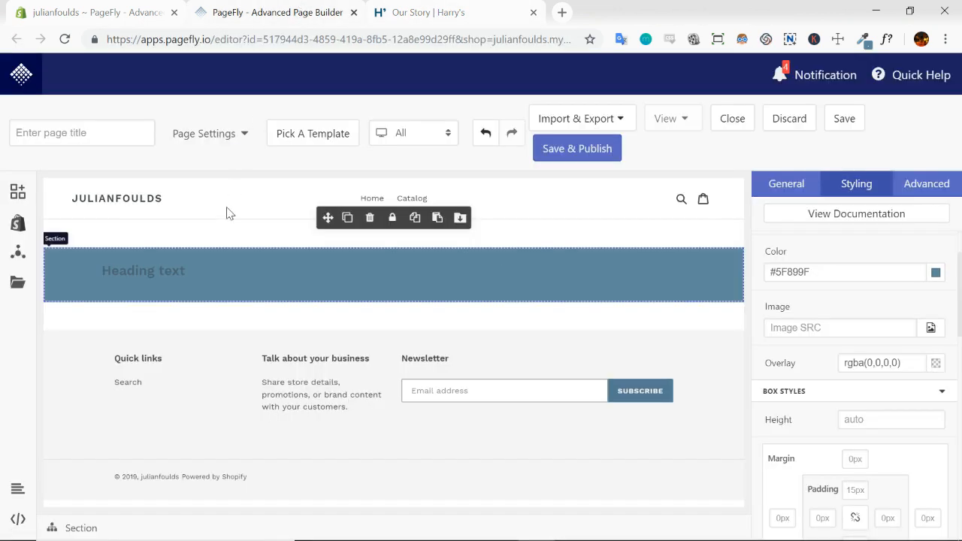
{"action": "left_click", "coordinate": [171, 270]}
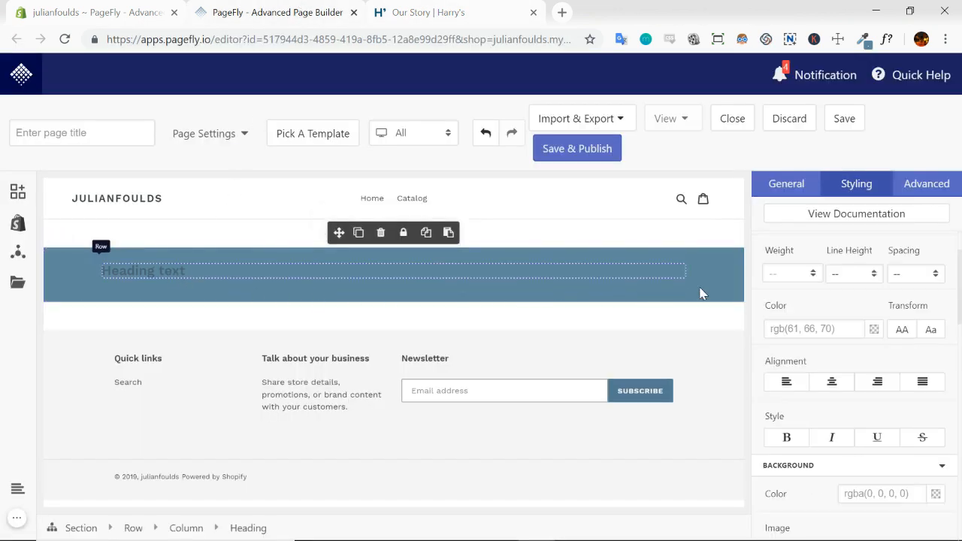
{"action": "left_click", "coordinate": [798, 331]}
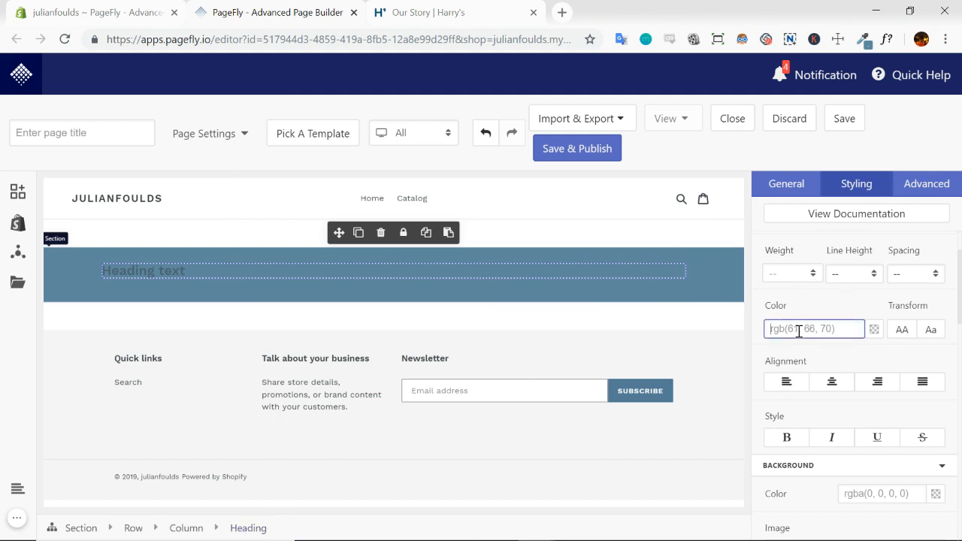
{"action": "type", "text": "#ffffff"}
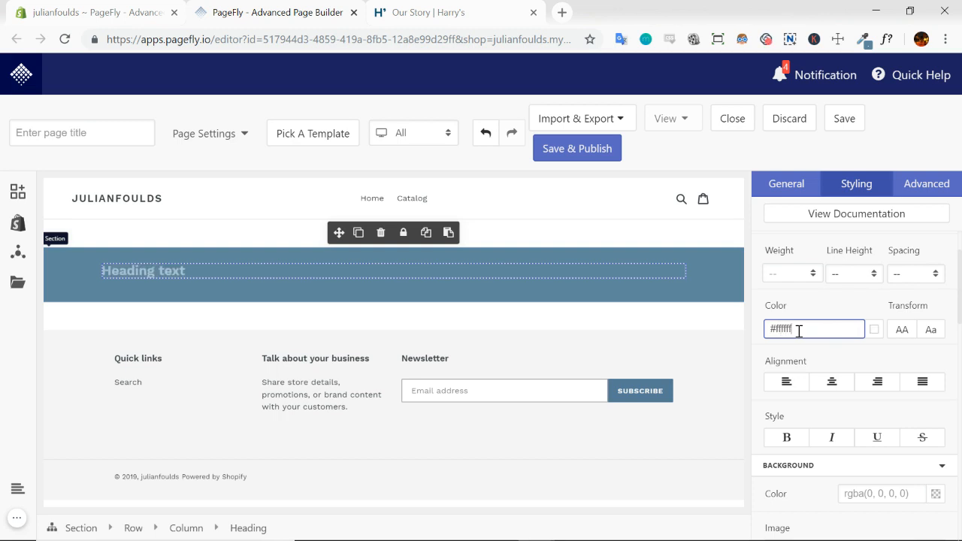
{"action": "left_click", "coordinate": [872, 330]}
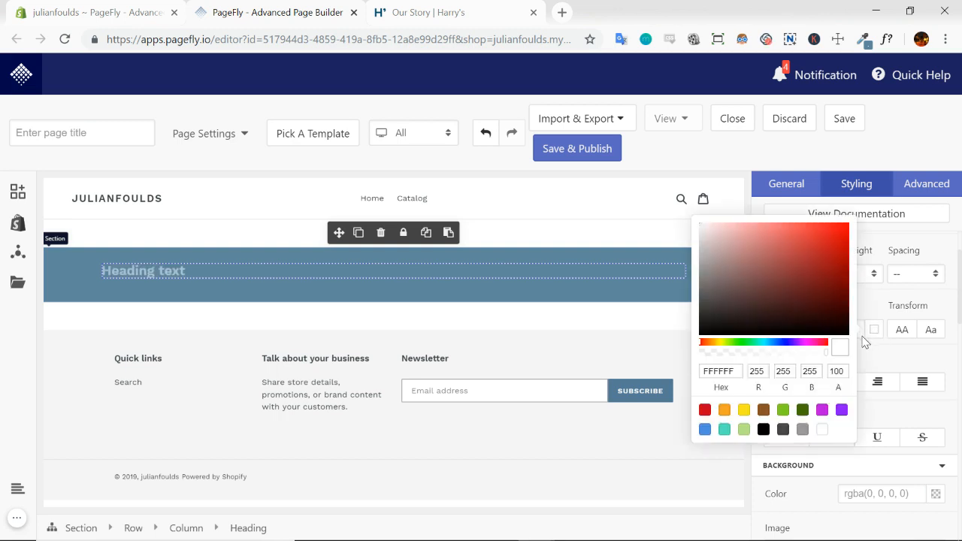
{"action": "left_click", "coordinate": [897, 417]}
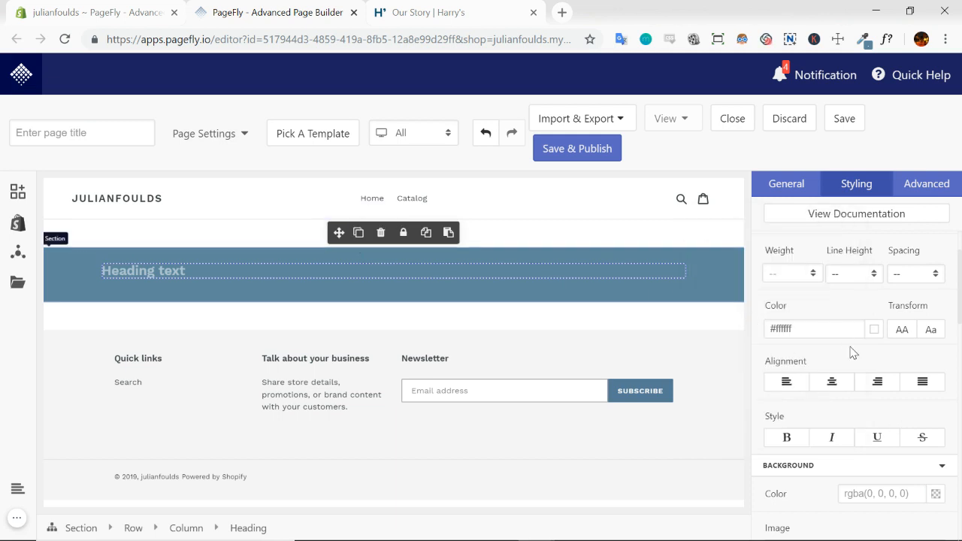
Center-align the heading text and set its font size to 36px
{"action": "scroll", "coordinate": [857, 368], "scroll_direction": "down", "scroll_amount": 2}
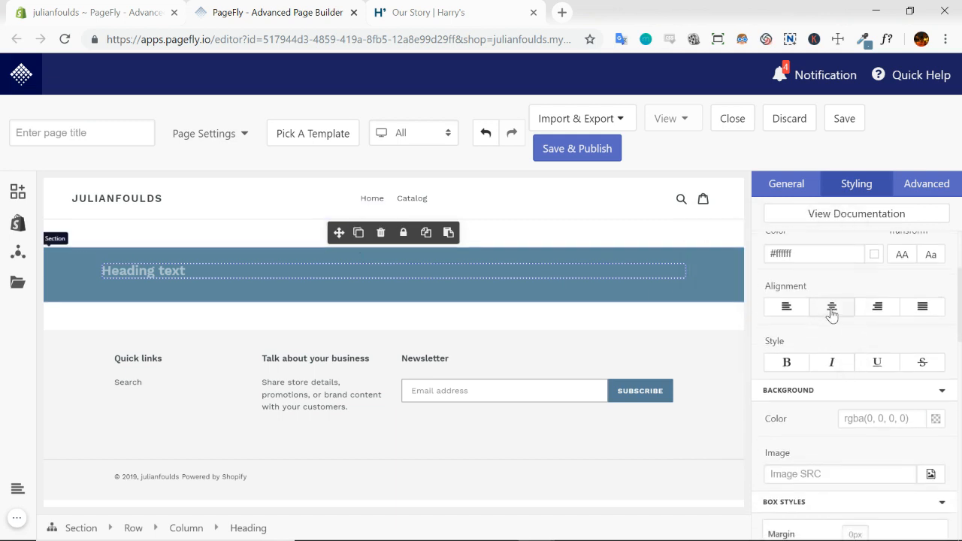
{"action": "left_click", "coordinate": [832, 308]}
{"action": "scroll", "coordinate": [832, 314], "scroll_direction": "up", "scroll_amount": 3}
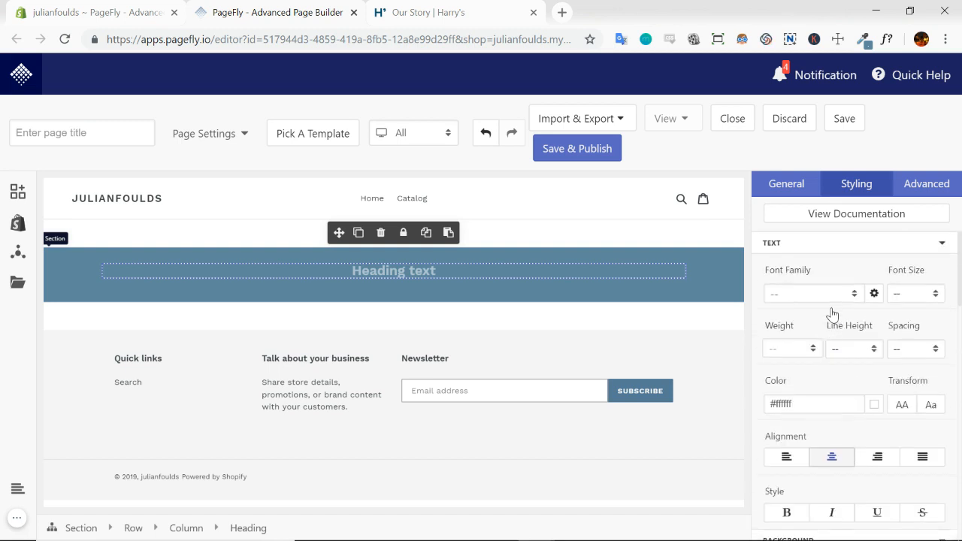
{"action": "left_click", "coordinate": [894, 294]}
{"action": "type", "text": "36"}
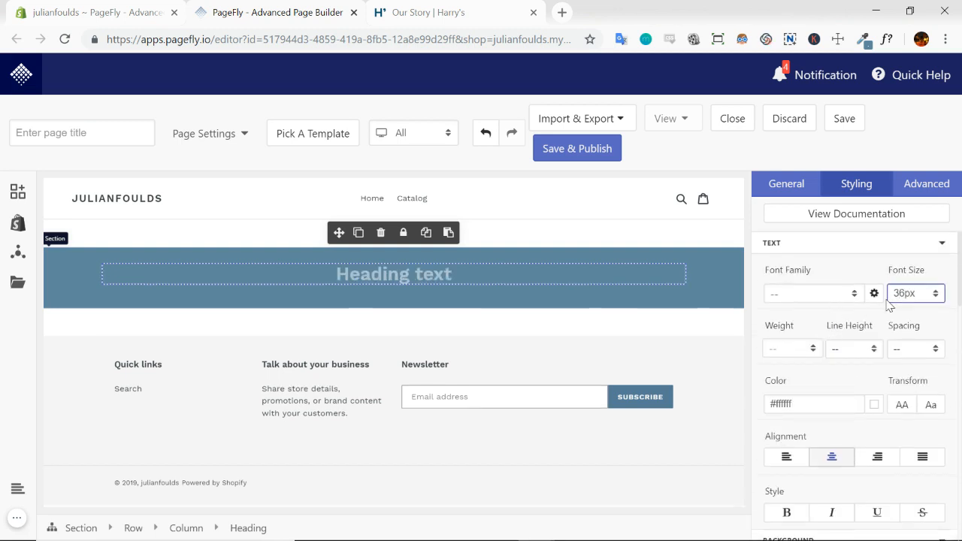
Set the heading's line height to 48px
{"action": "left_click", "coordinate": [852, 347]}
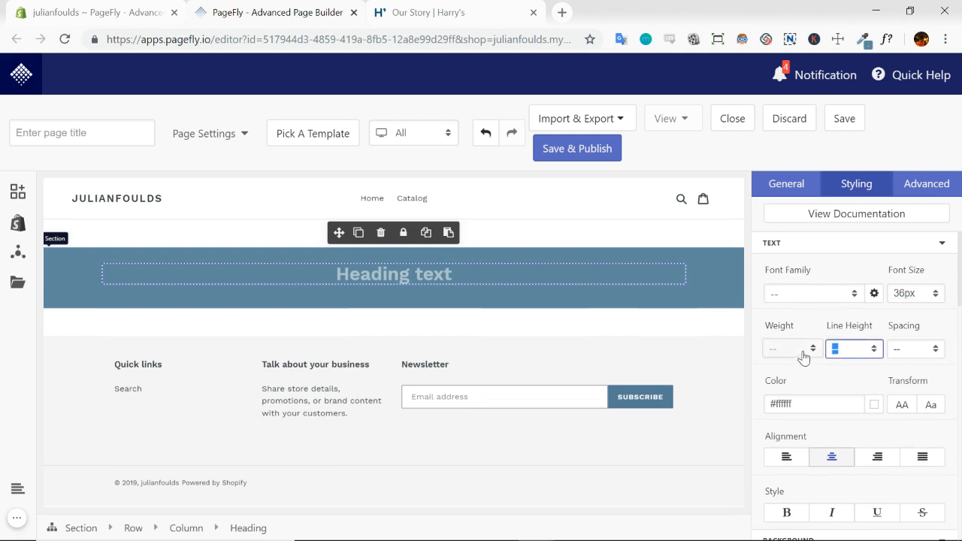
{"action": "type", "text": "48px"}
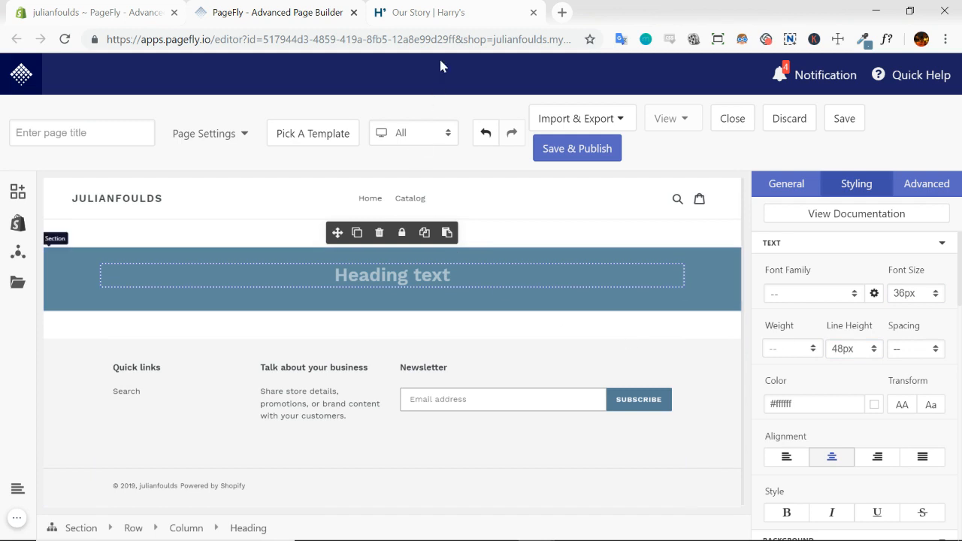
Switch to the Harry's page, exit WhatFont, and copy the full hero heading sentence
{"action": "left_click", "coordinate": [439, 13]}
{"action": "triple_click", "coordinate": [475, 224]}
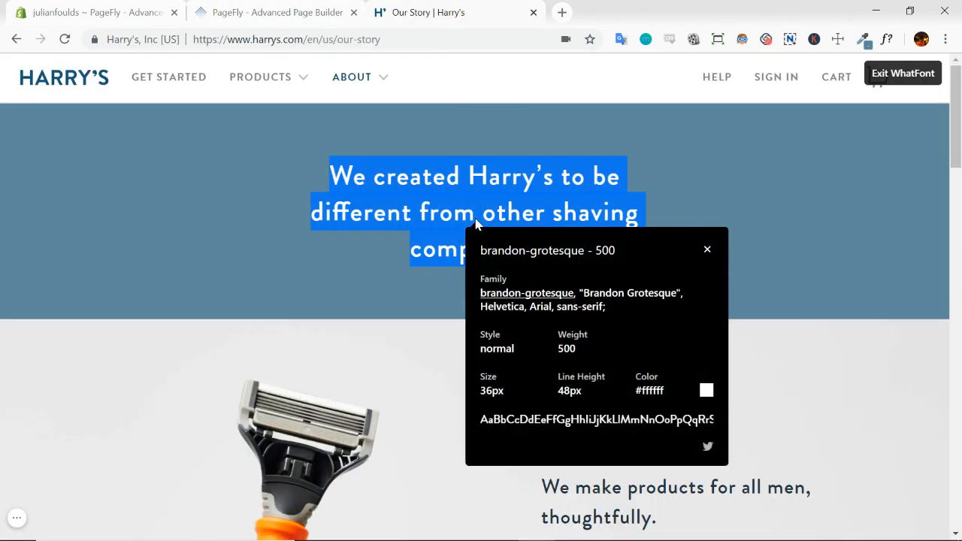
{"action": "left_click", "coordinate": [903, 73]}
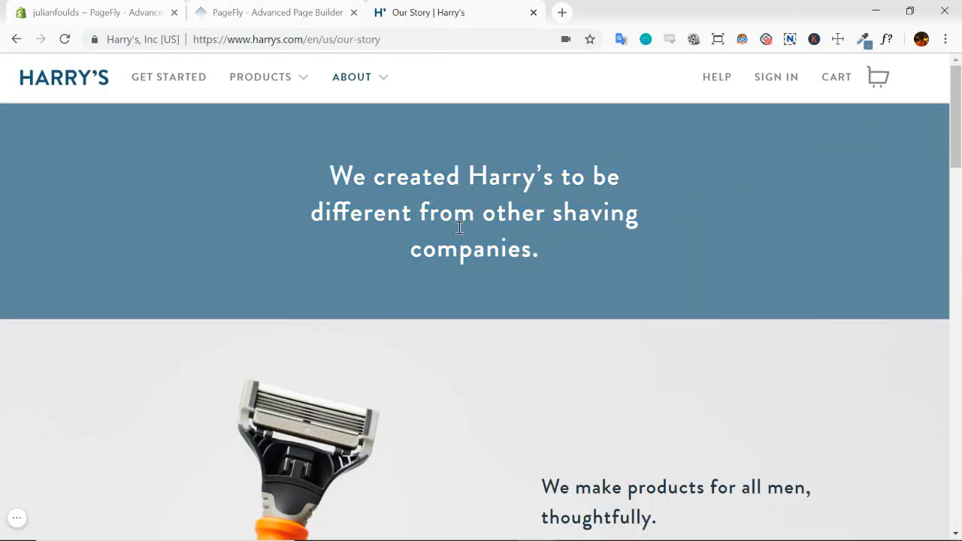
{"action": "double_click", "coordinate": [448, 223]}
{"action": "left_click", "coordinate": [449, 223]}
{"action": "key", "text": "ctrl+c"}
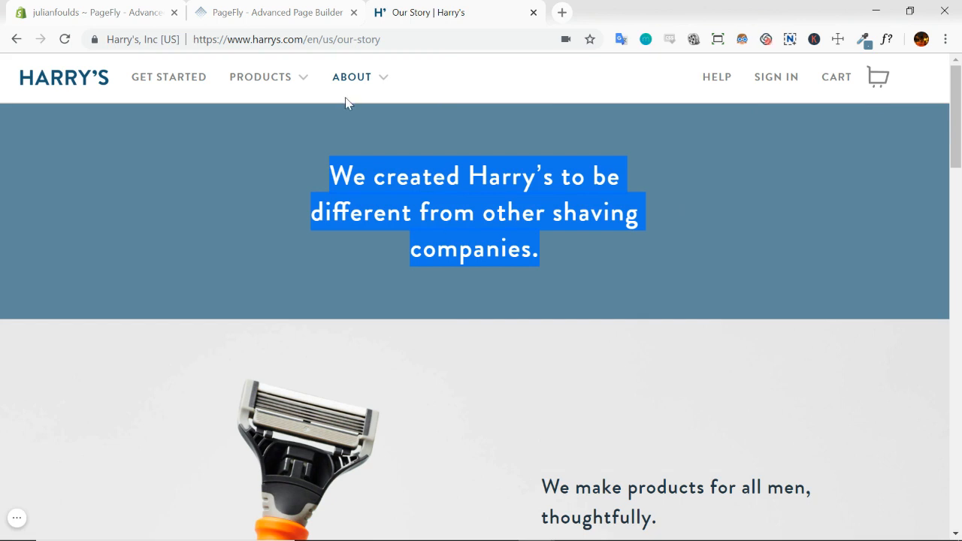
Back in PageFly, set the heading's text to "We created Harry's to be different from other shaving companies." and its tag to Heading 1
{"action": "left_click", "coordinate": [301, 13]}
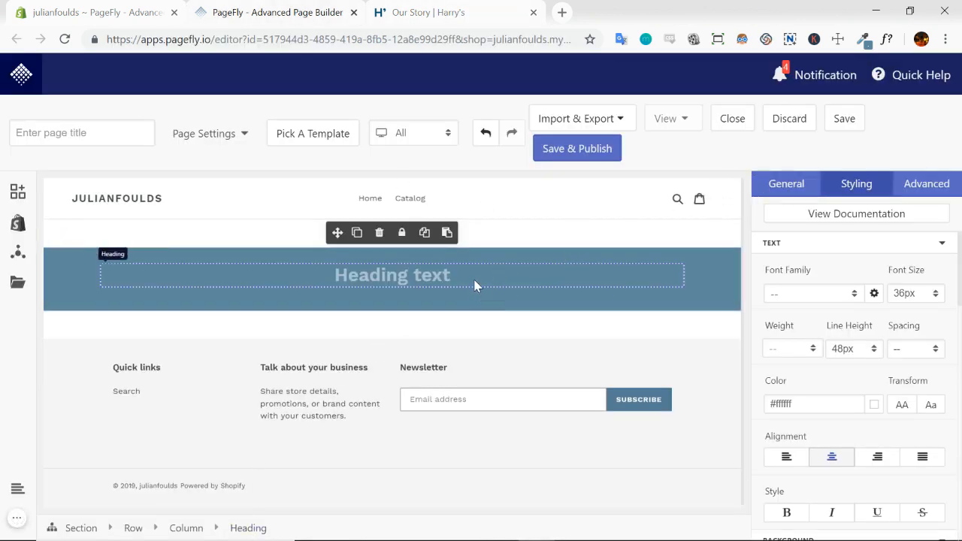
{"action": "left_click", "coordinate": [791, 185]}
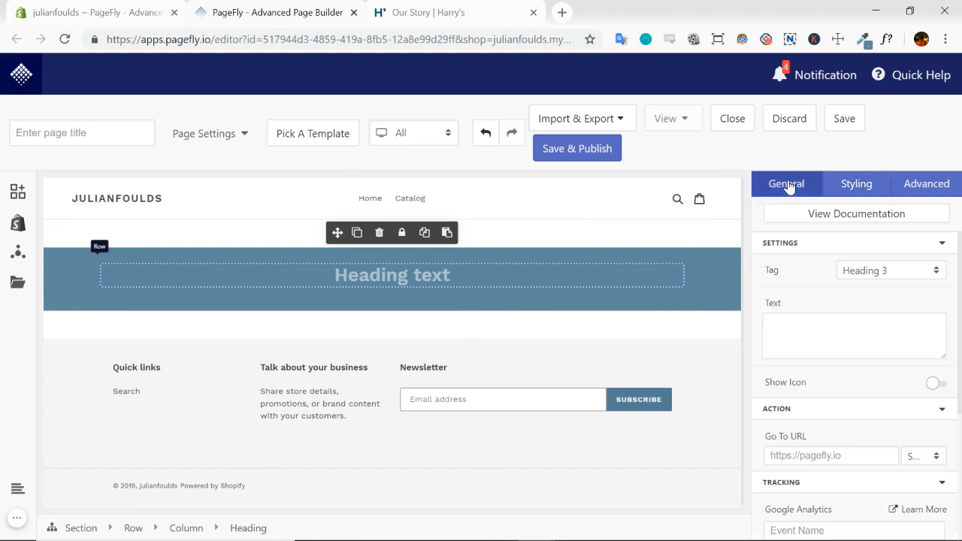
{"action": "left_click", "coordinate": [787, 335]}
{"action": "key", "text": "ctrl+v"}
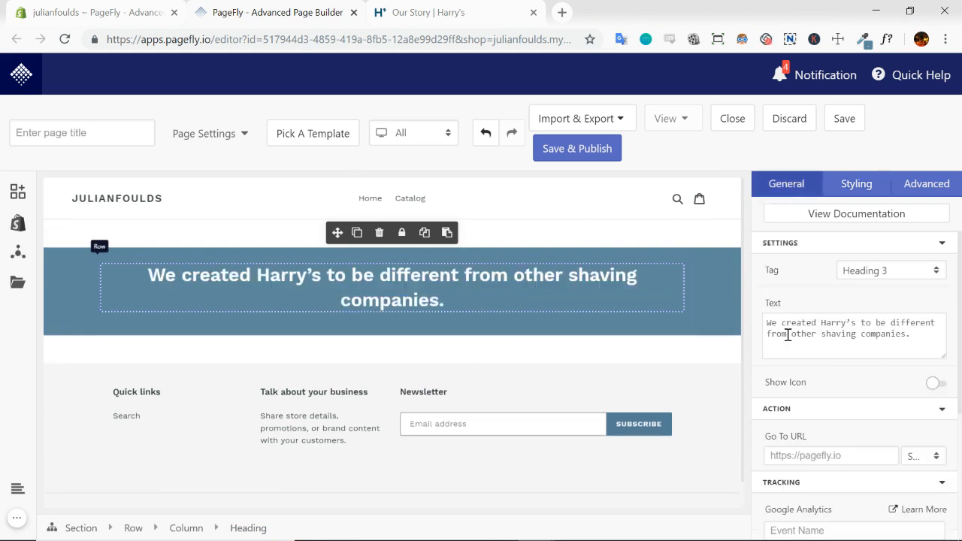
{"action": "left_click", "coordinate": [937, 272]}
{"action": "left_click", "coordinate": [890, 297]}
Measure the spacing around the Harry's page hero heading with Measure Dimensions and return to PageFly
{"action": "left_click", "coordinate": [455, 10]}
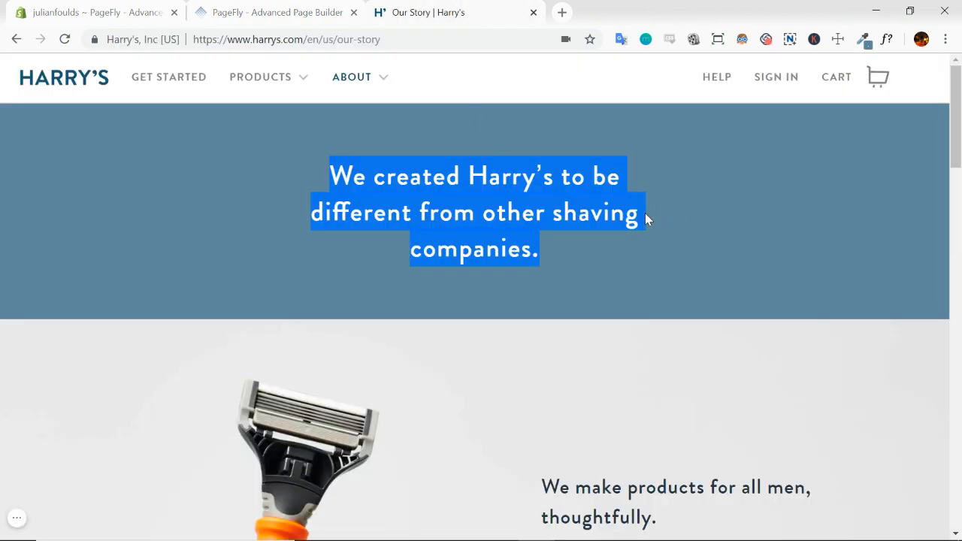
{"action": "left_click", "coordinate": [664, 237]}
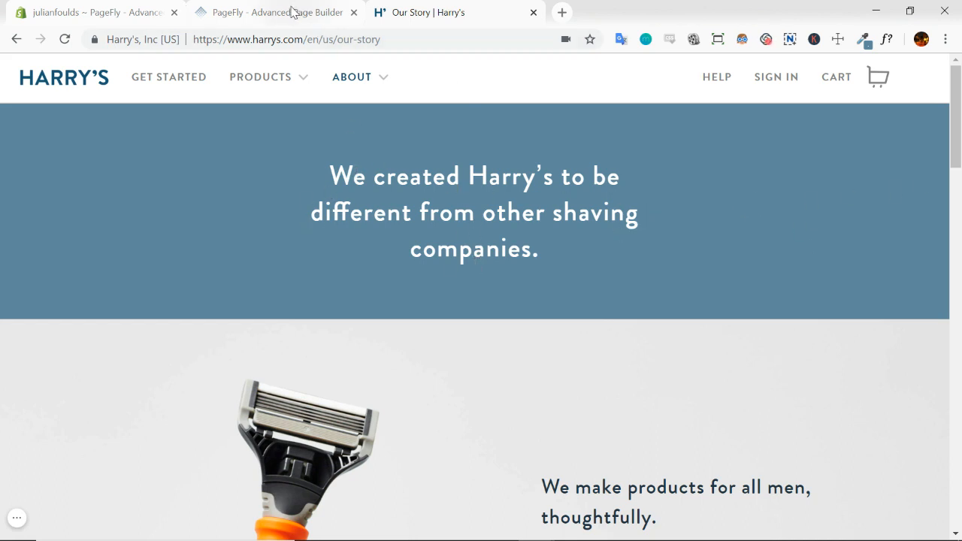
{"action": "left_click", "coordinate": [838, 39]}
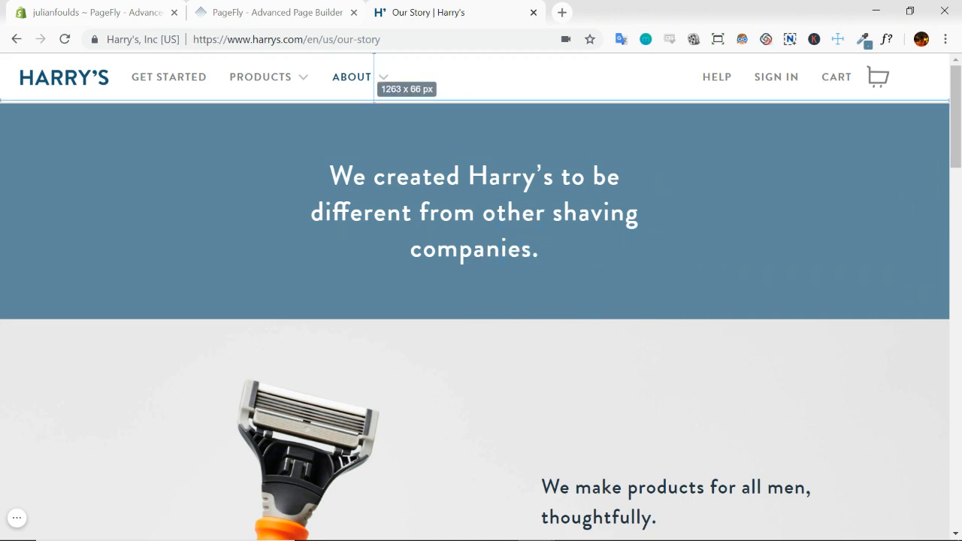
{"action": "left_click", "coordinate": [267, 13]}
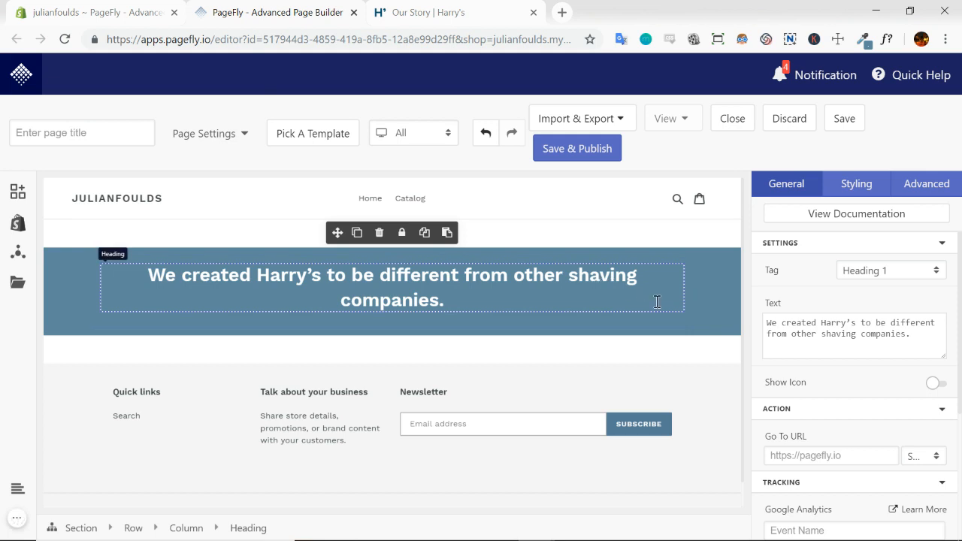
Set the heading's padding to 80 at top and bottom and 290 on the left and right
{"action": "left_click", "coordinate": [855, 187]}
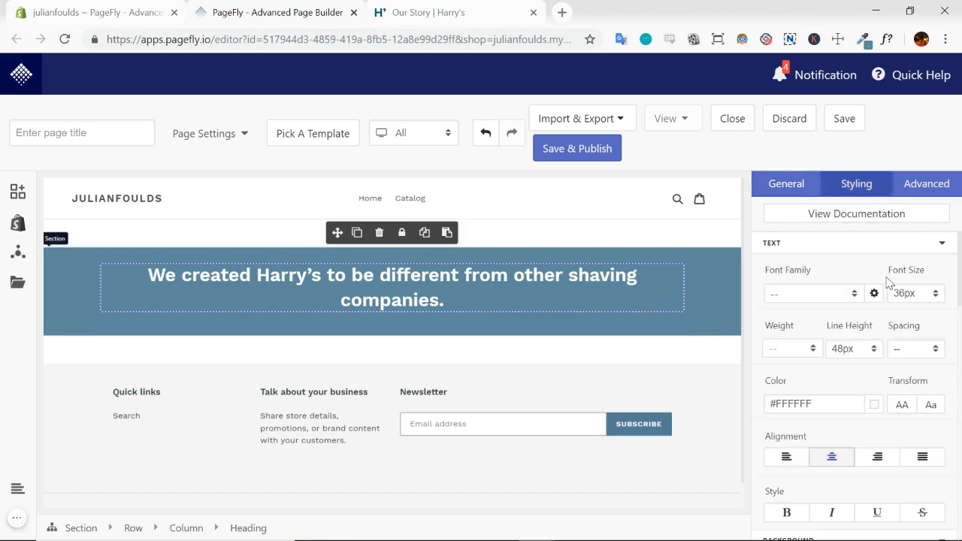
{"action": "left_click", "coordinate": [942, 244]}
{"action": "left_click", "coordinate": [942, 267]}
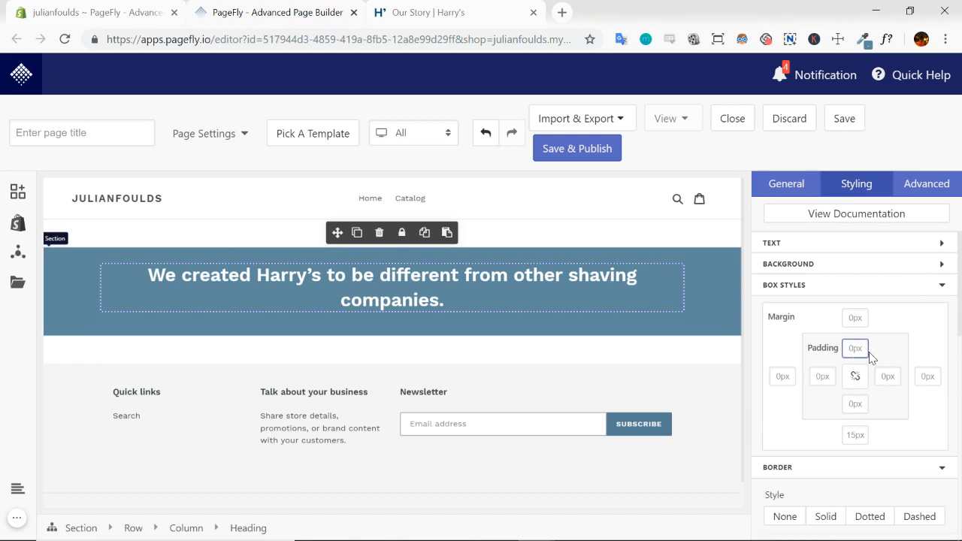
{"action": "type", "text": "80"}
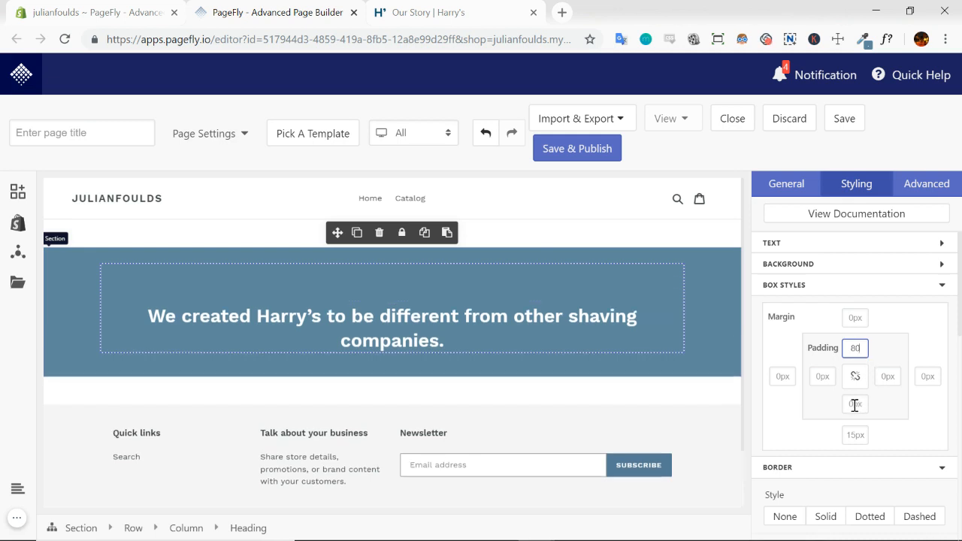
{"action": "left_click", "coordinate": [854, 406]}
{"action": "type", "text": "80"}
{"action": "left_click", "coordinate": [889, 380]}
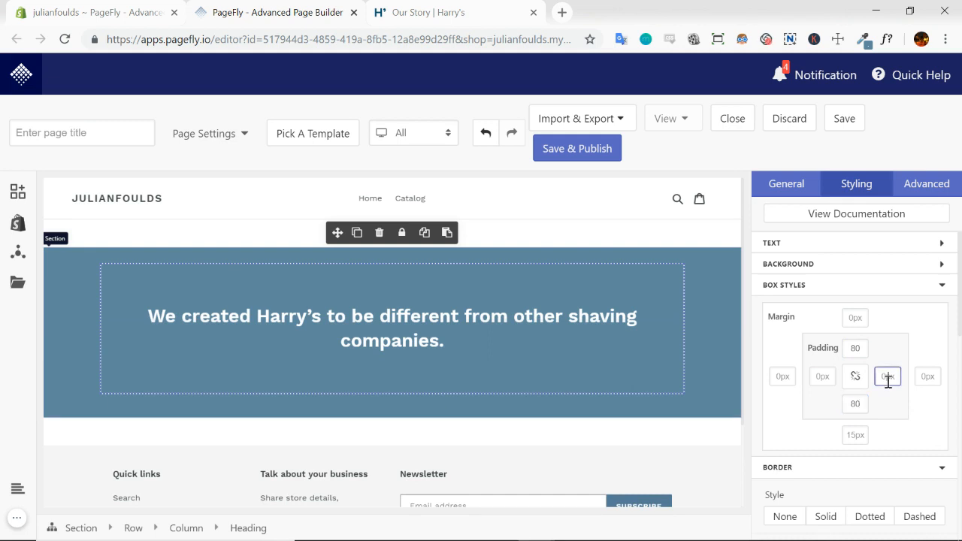
{"action": "type", "text": "200"}
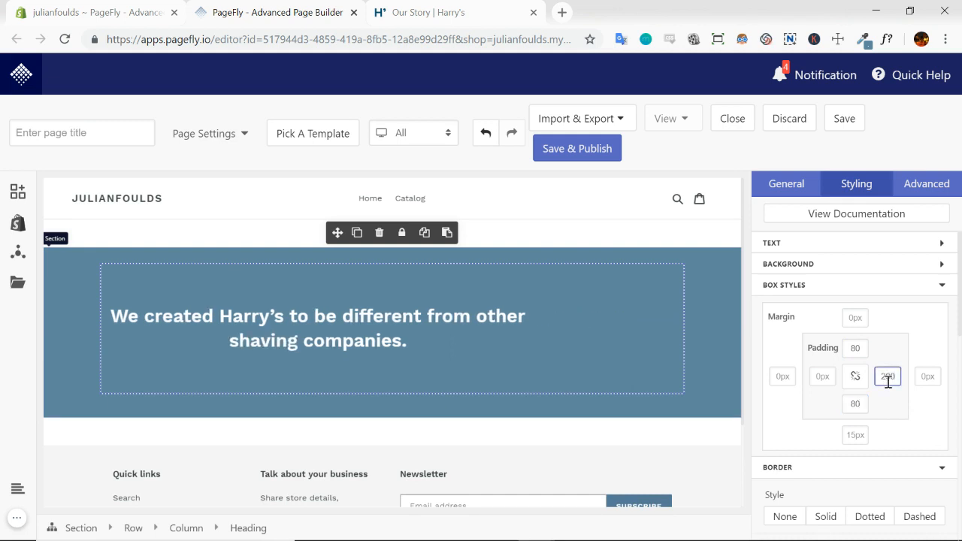
{"action": "left_click", "coordinate": [822, 381]}
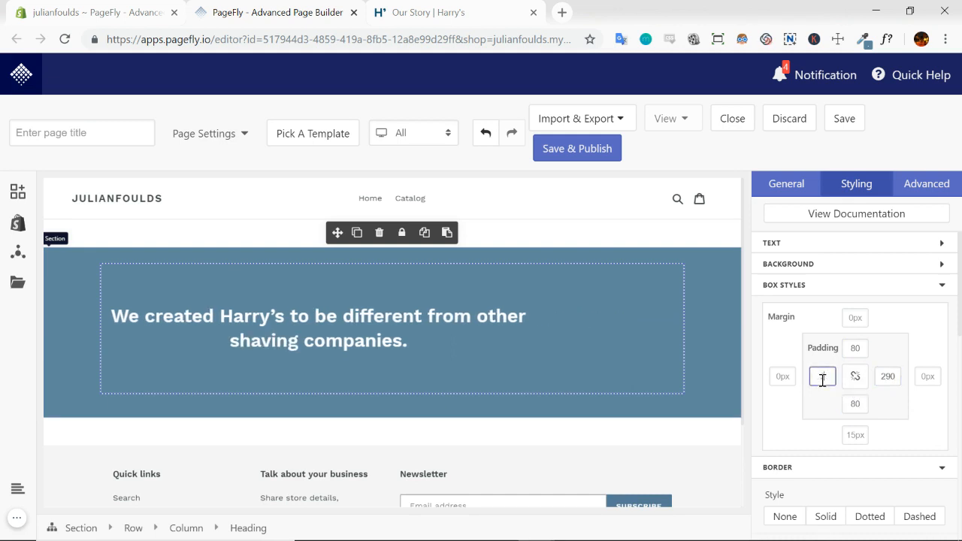
{"action": "type", "text": "290"}
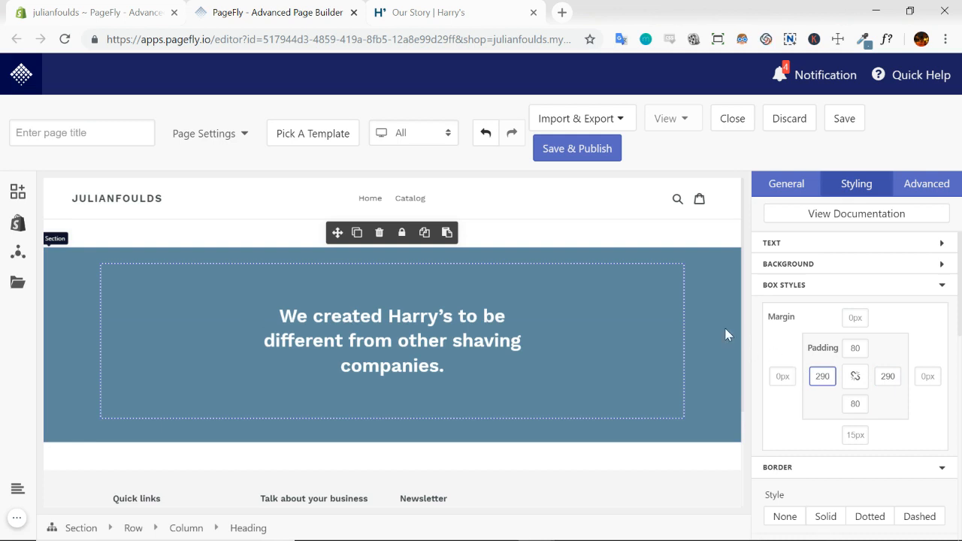
Clear all four padding values from the heading
{"action": "scroll", "coordinate": [725, 327], "scroll_direction": "down", "scroll_amount": 1}
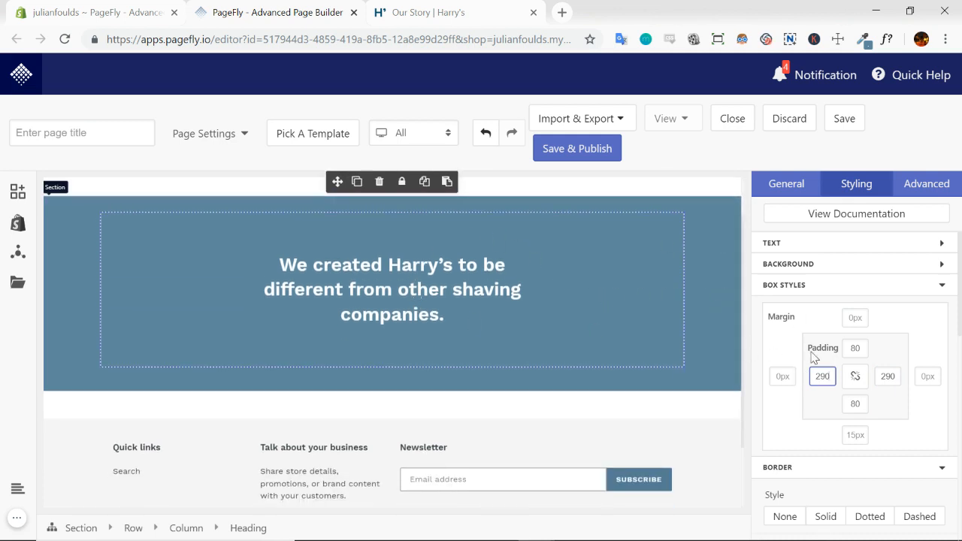
{"action": "key", "text": "BackSpace"}
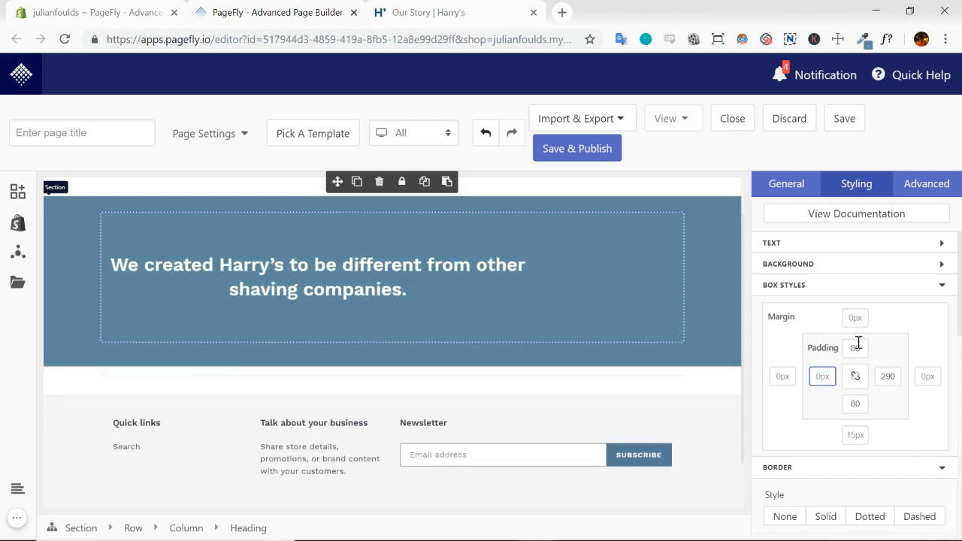
{"action": "double_click", "coordinate": [858, 345]}
{"action": "key", "text": "BackSpace"}
{"action": "double_click", "coordinate": [887, 376]}
{"action": "key", "text": "BackSpace"}
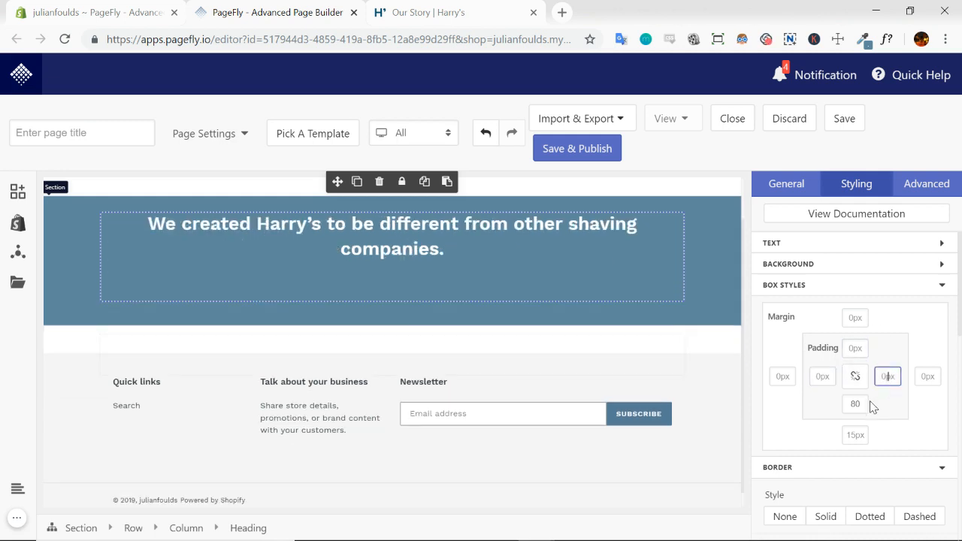
{"action": "double_click", "coordinate": [854, 404]}
{"action": "key", "text": "BackSpace"}
Set the blue section's padding to 80 at top and bottom and 290 on the left and right
{"action": "left_click", "coordinate": [721, 256]}
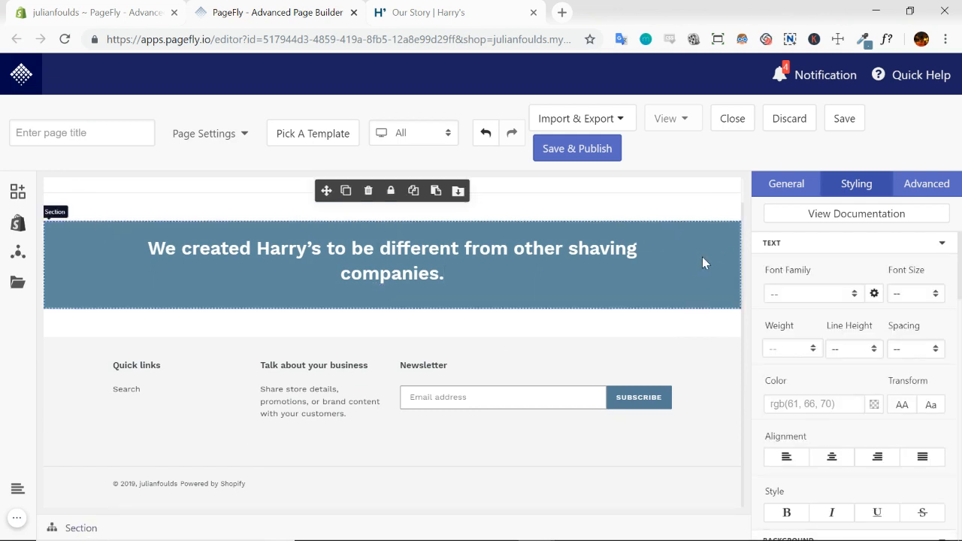
{"action": "left_click", "coordinate": [942, 245]}
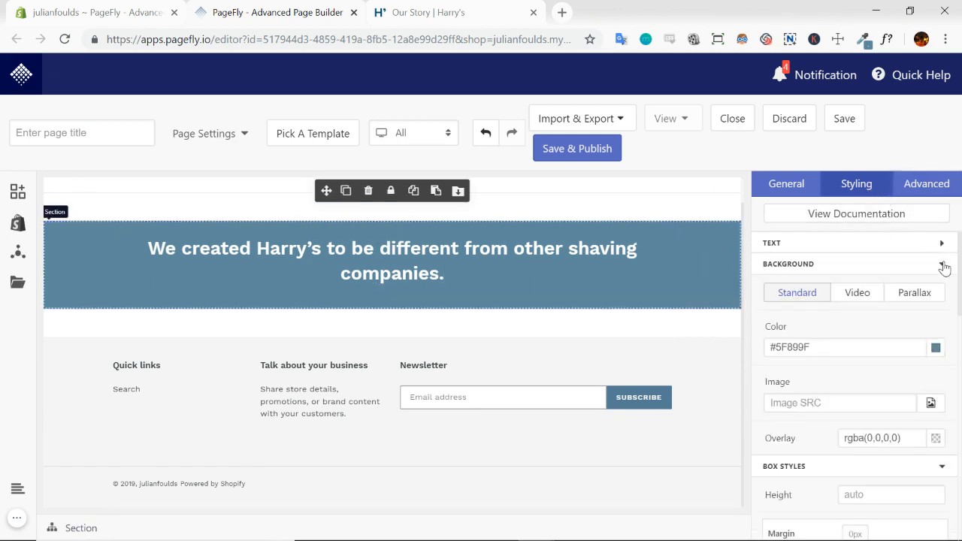
{"action": "left_click", "coordinate": [942, 265]}
{"action": "scroll", "coordinate": [935, 273], "scroll_direction": "down", "scroll_amount": 2}
{"action": "scroll", "coordinate": [854, 313], "scroll_direction": "up", "scroll_amount": 1}
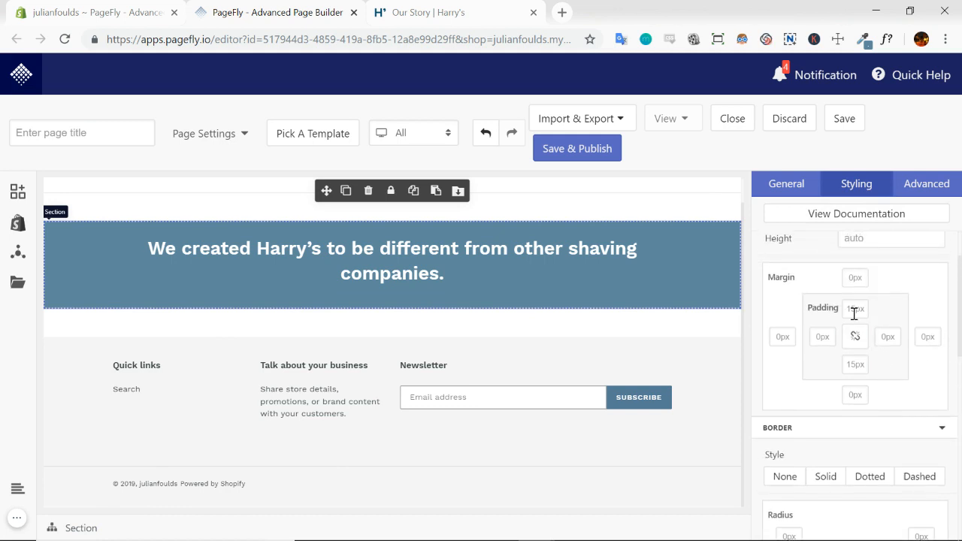
{"action": "type", "text": "80"}
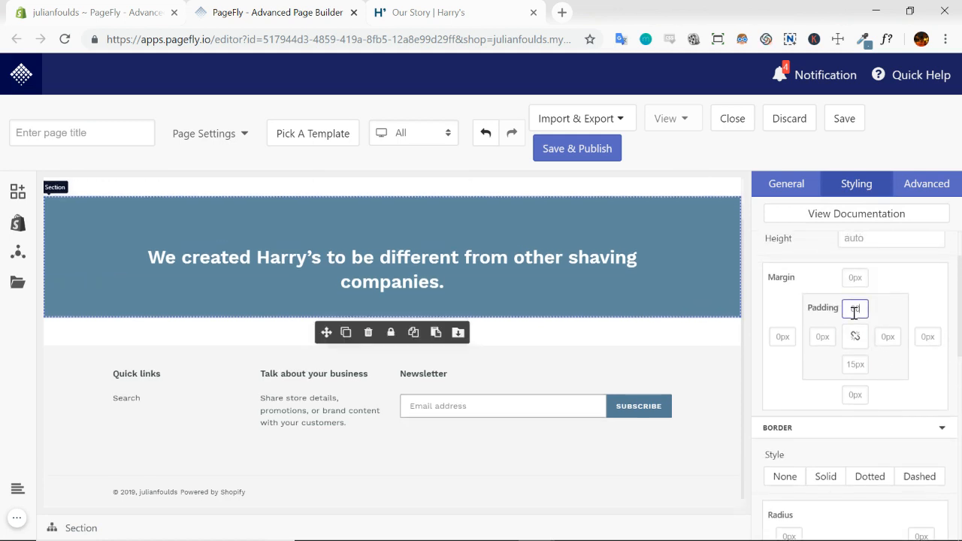
{"action": "left_click", "coordinate": [855, 365]}
{"action": "type", "text": "80"}
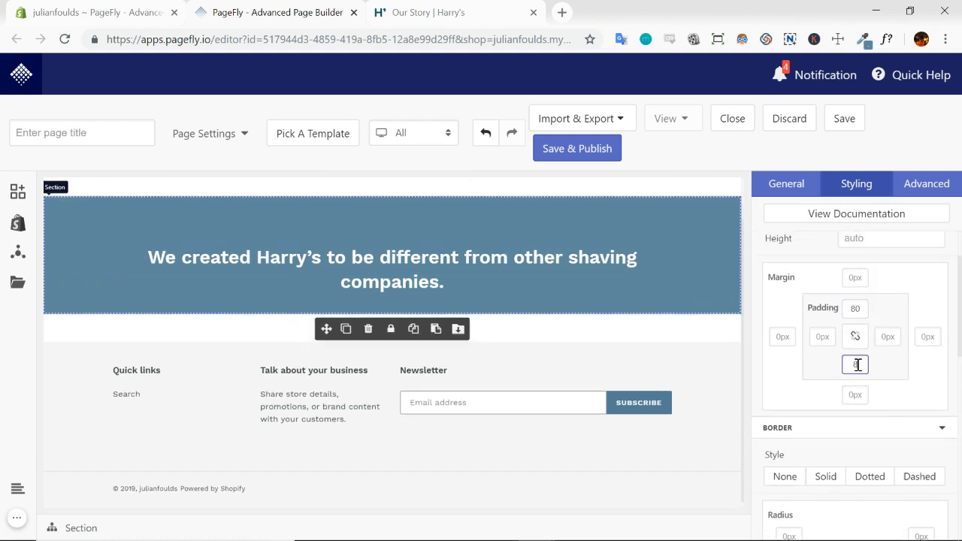
{"action": "left_click", "coordinate": [888, 337]}
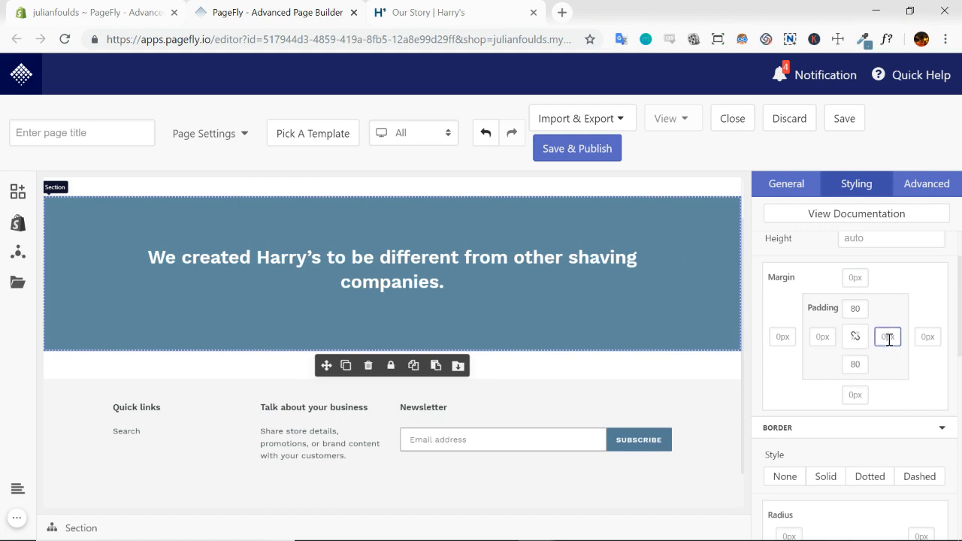
{"action": "type", "text": "200"}
{"action": "left_click", "coordinate": [823, 337]}
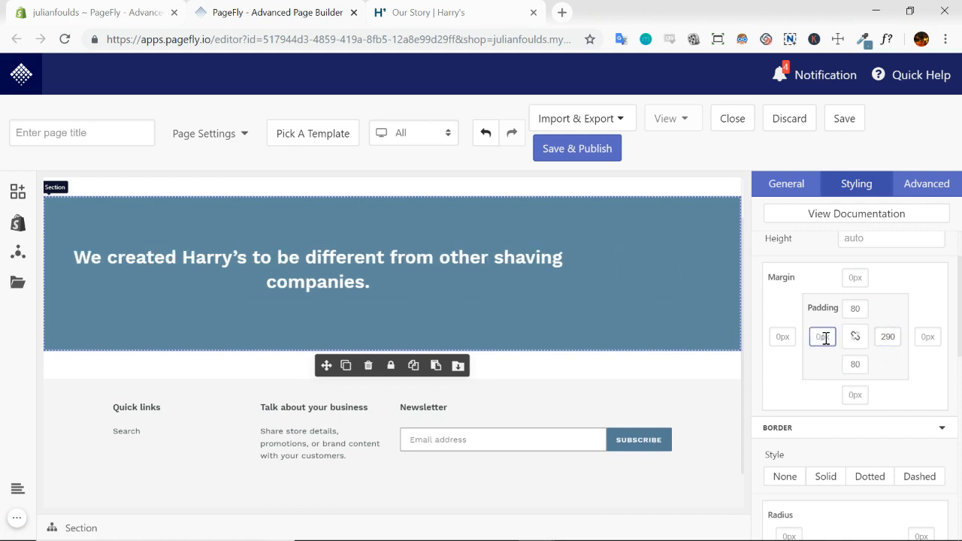
{"action": "type", "text": "290"}
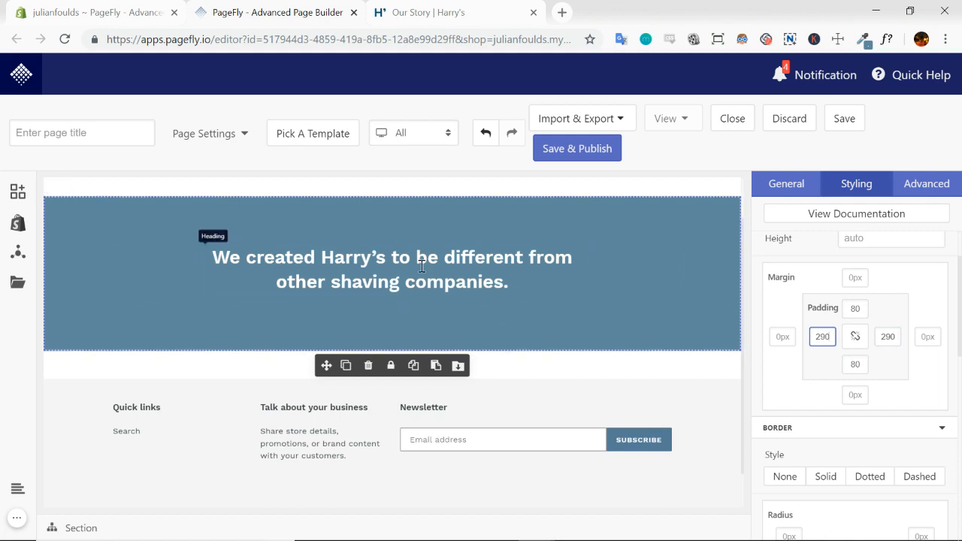
Check the Harry's page hero heading's font with WhatFont against the PageFly heading, then close WhatFont and Measure Dimensions
{"action": "left_click", "coordinate": [468, 254]}
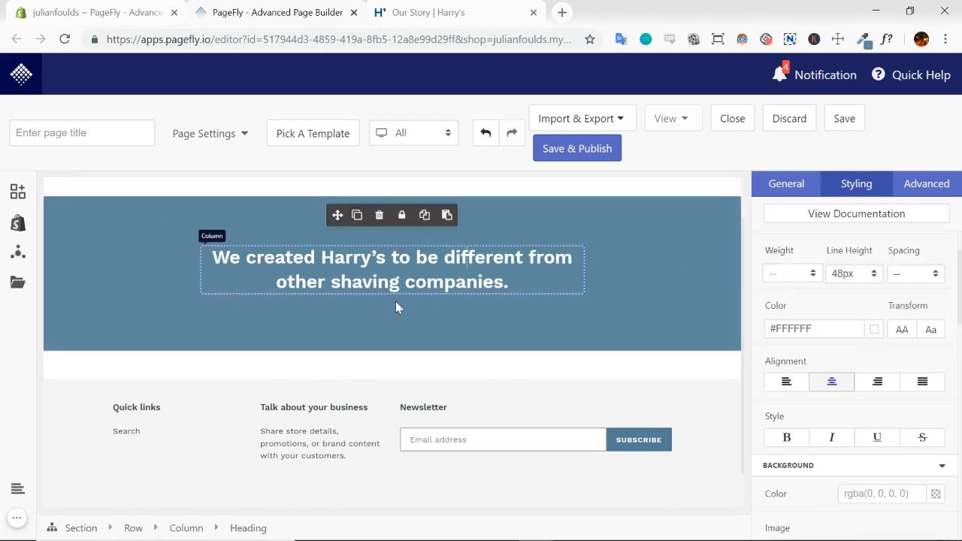
{"action": "scroll", "coordinate": [834, 326], "scroll_direction": "up", "scroll_amount": 1}
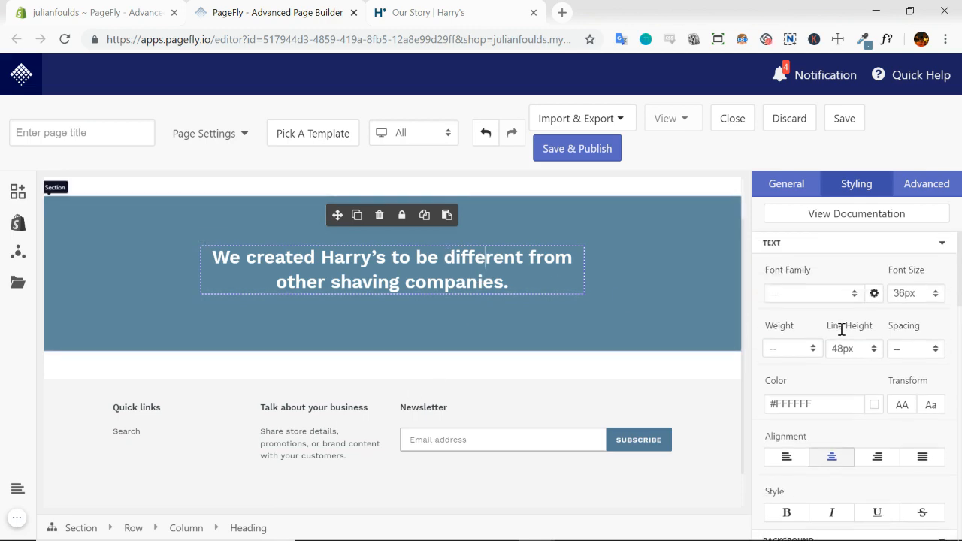
{"action": "left_click", "coordinate": [449, 11]}
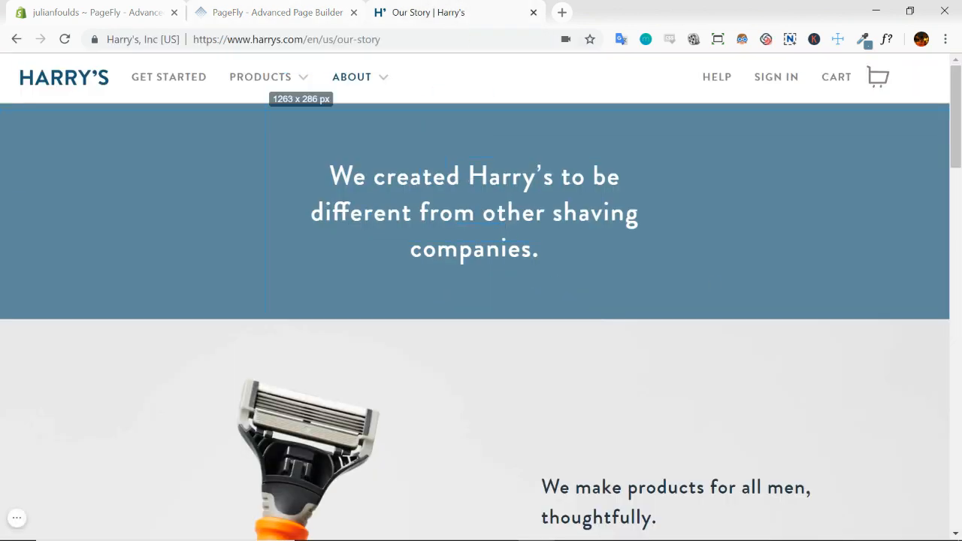
{"action": "left_click", "coordinate": [275, 12]}
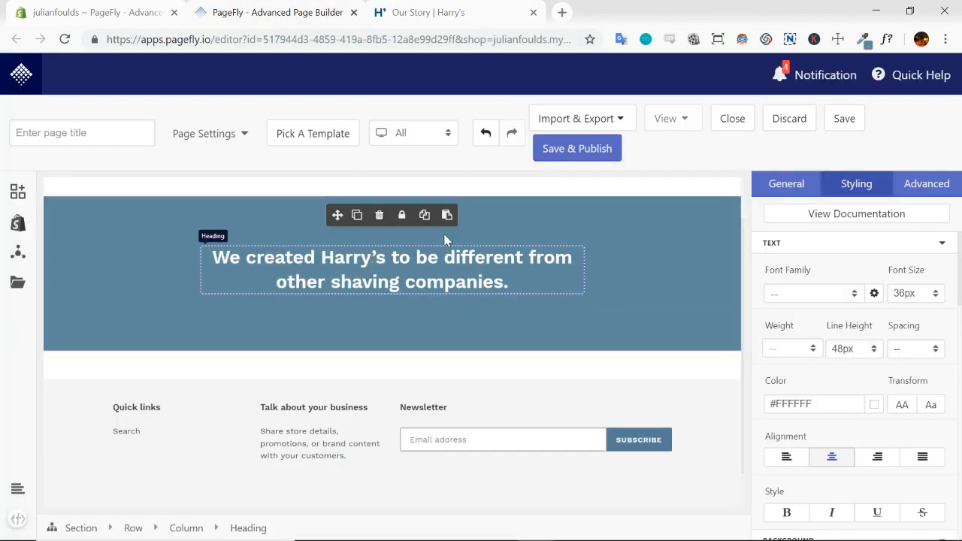
{"action": "left_click", "coordinate": [473, 12]}
{"action": "left_click", "coordinate": [472, 186]}
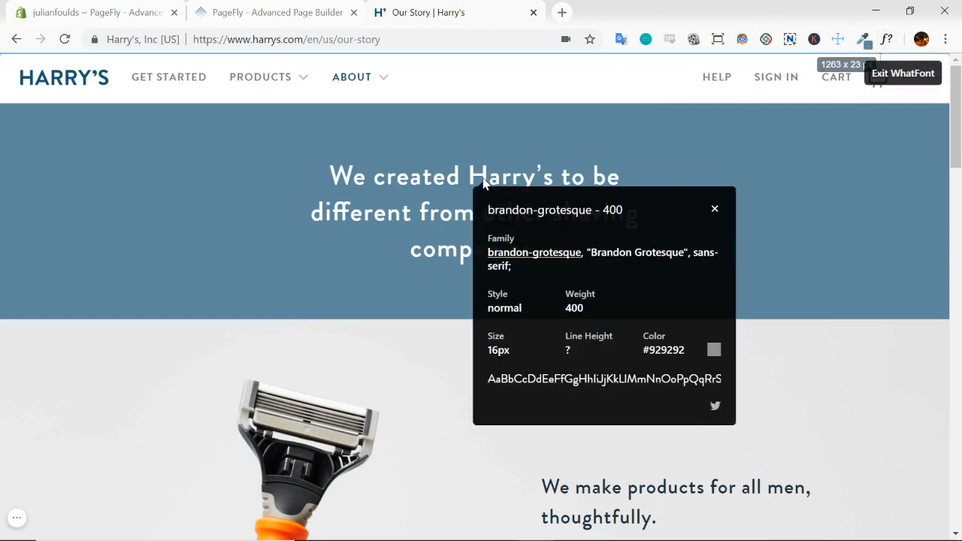
{"action": "left_click", "coordinate": [714, 212]}
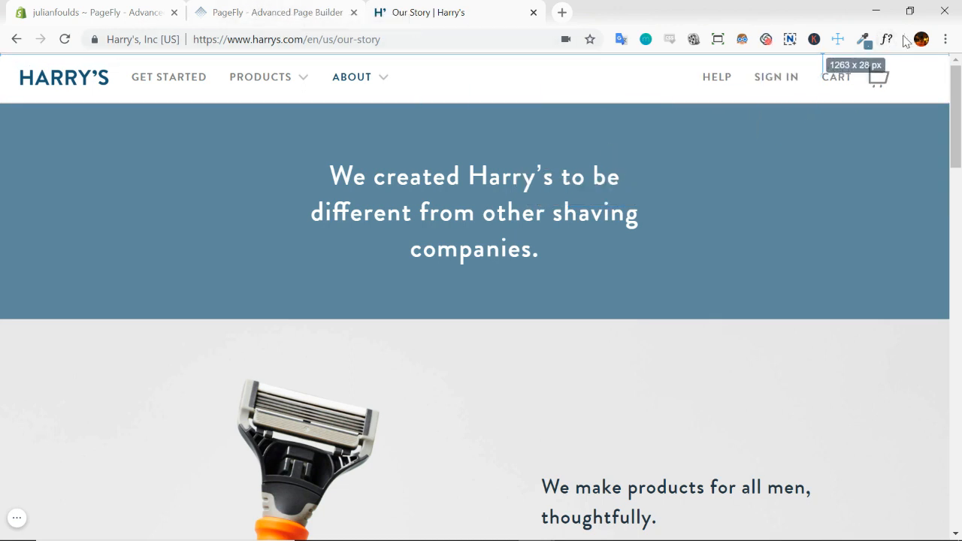
{"action": "left_click", "coordinate": [838, 39]}
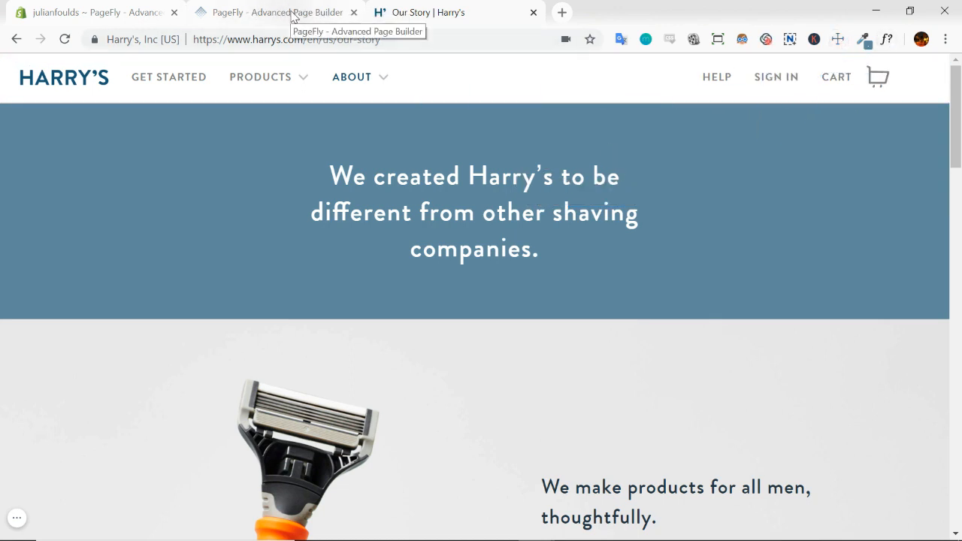
Break the PageFly hero heading into three lines after "to be" and "shaving", matching the Harry's page
{"action": "left_click", "coordinate": [293, 16]}
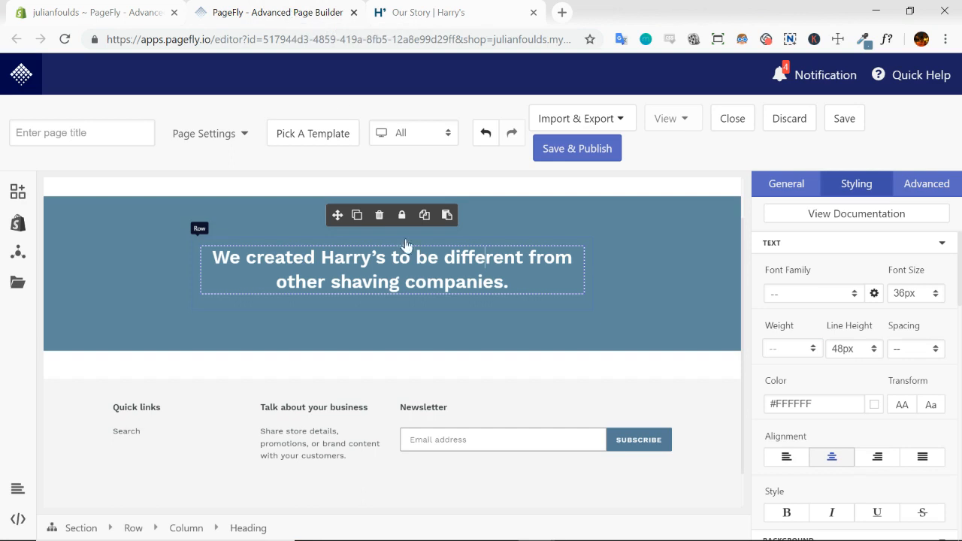
{"action": "left_click", "coordinate": [453, 17]}
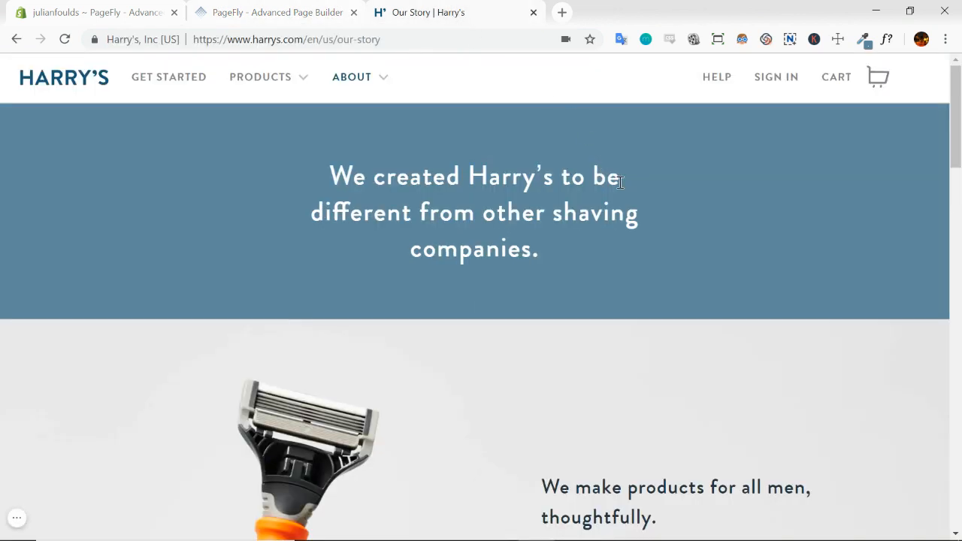
{"action": "left_click", "coordinate": [293, 14]}
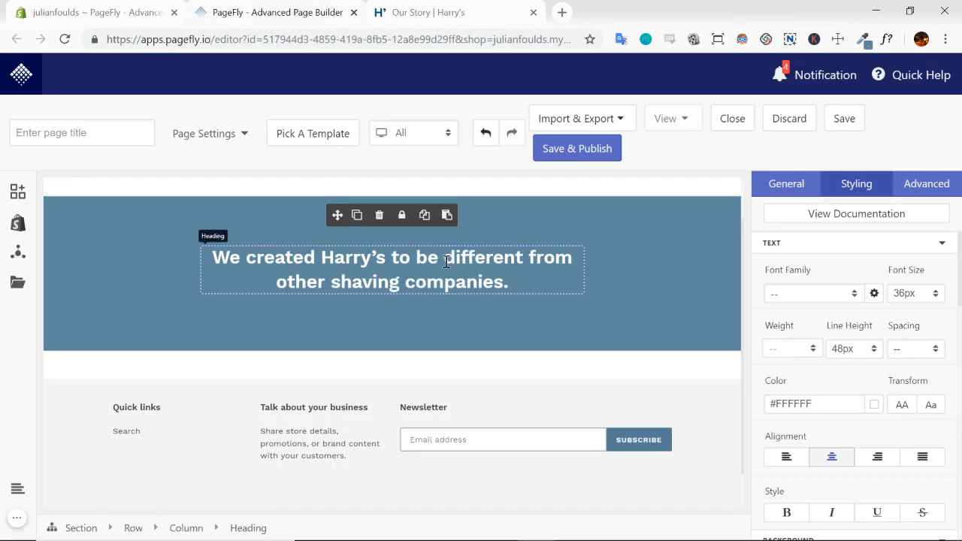
{"action": "key", "text": "Return"}
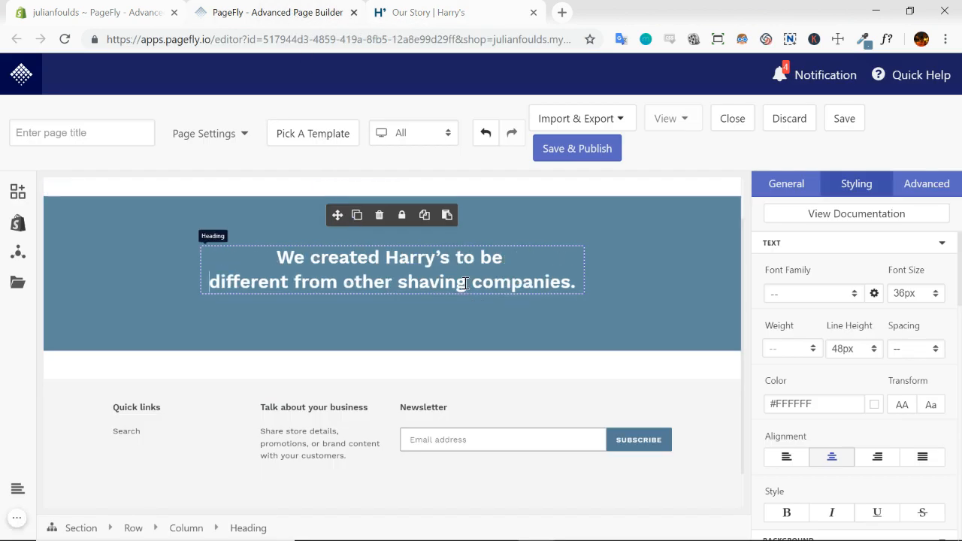
{"action": "left_click", "coordinate": [466, 283]}
{"action": "key", "text": "Return"}
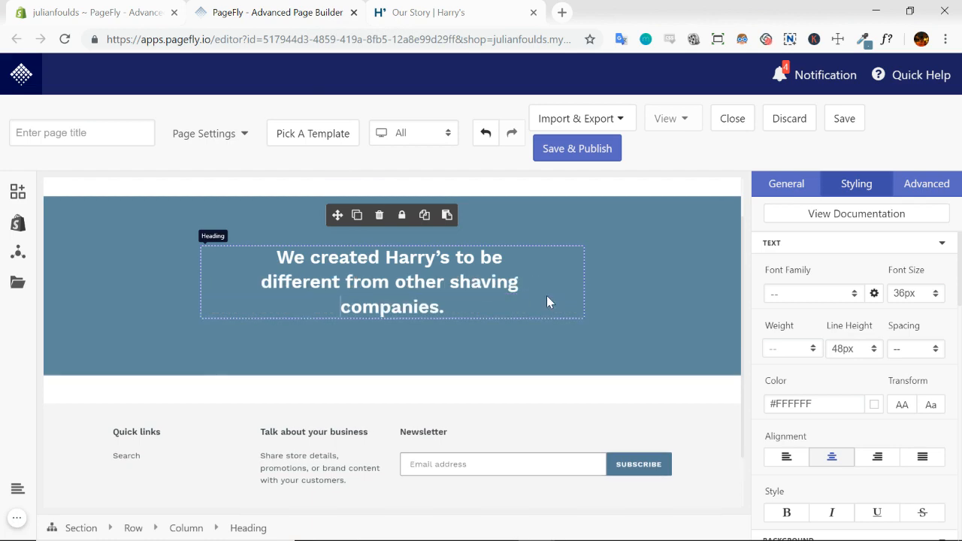
{"action": "left_click", "coordinate": [621, 292]}
Compare the hero with the Harry's page and check which font families are available for the heading
{"action": "left_click", "coordinate": [448, 16]}
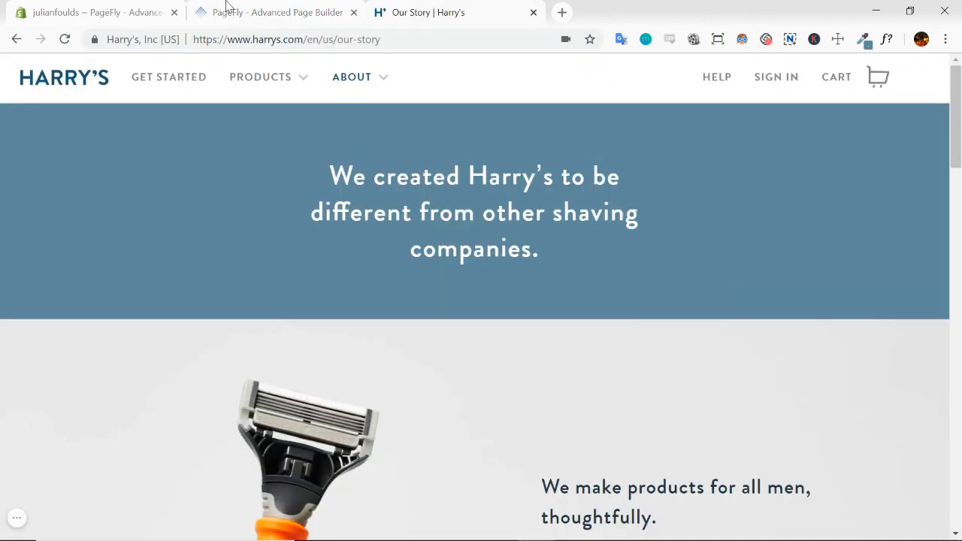
{"action": "left_click", "coordinate": [284, 15]}
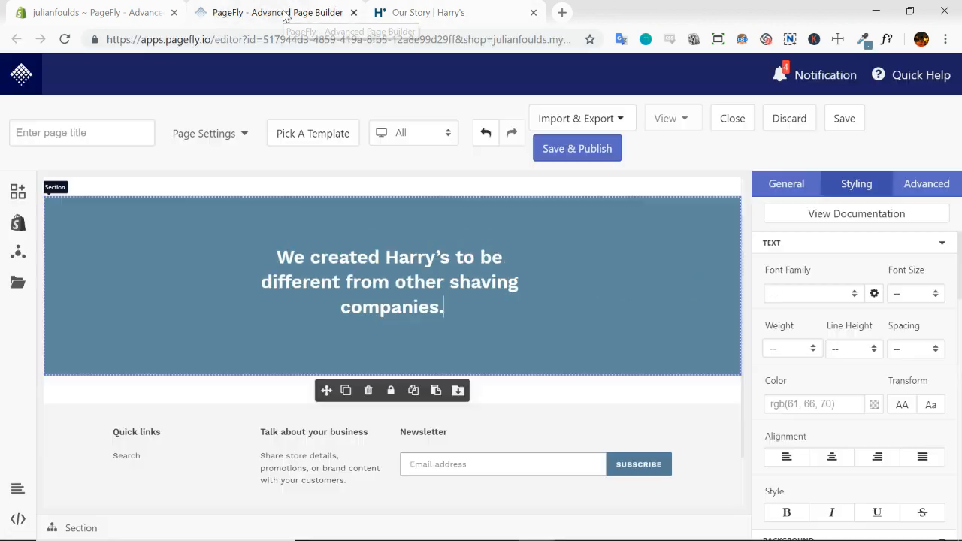
{"action": "left_click", "coordinate": [436, 292]}
{"action": "left_click", "coordinate": [850, 292]}
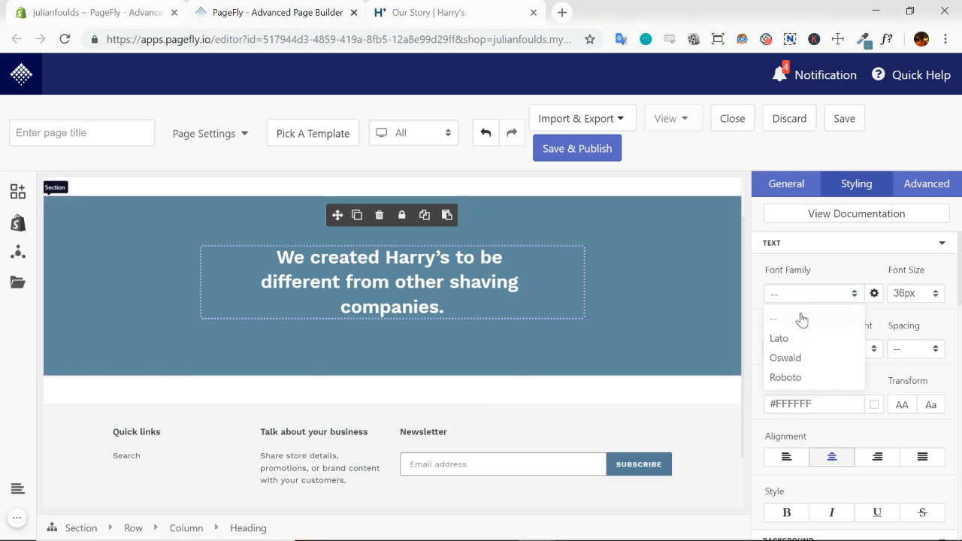
{"action": "left_click", "coordinate": [686, 311]}
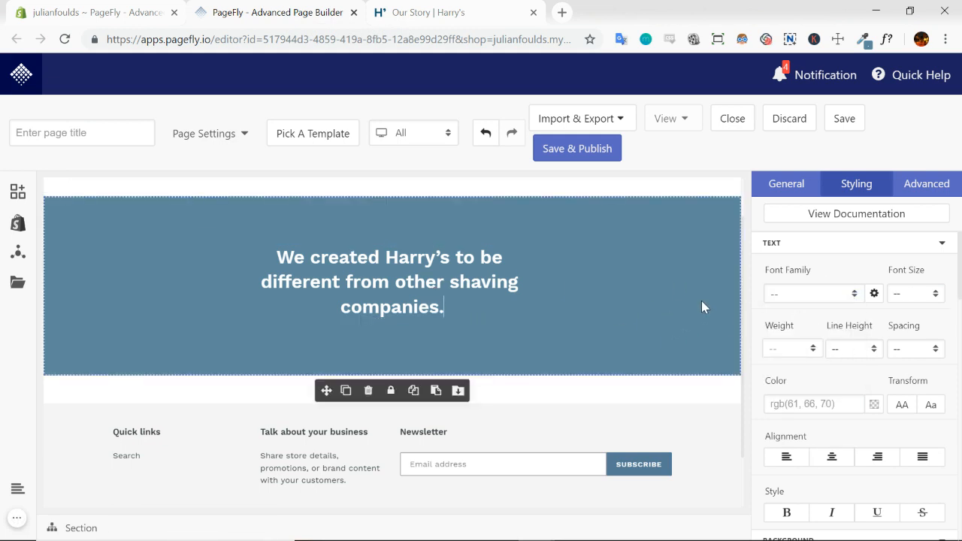
{"action": "scroll", "coordinate": [701, 307], "scroll_direction": "down", "scroll_amount": 1}
{"action": "scroll", "coordinate": [612, 313], "scroll_direction": "up", "scroll_amount": 2}
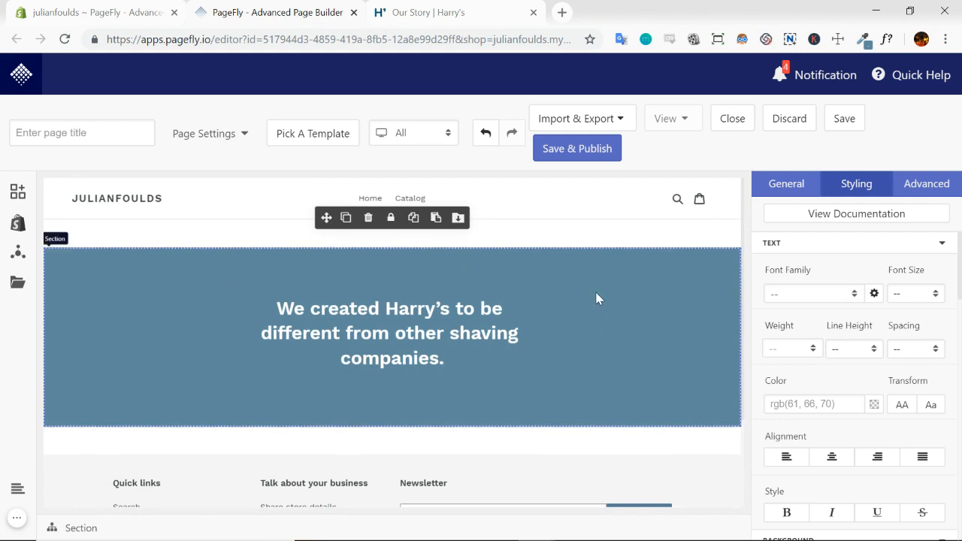
Review the Harry's razor section, then switch to PageFly and add a Full Section layout directly below the blue hero section
{"action": "left_click", "coordinate": [465, 12]}
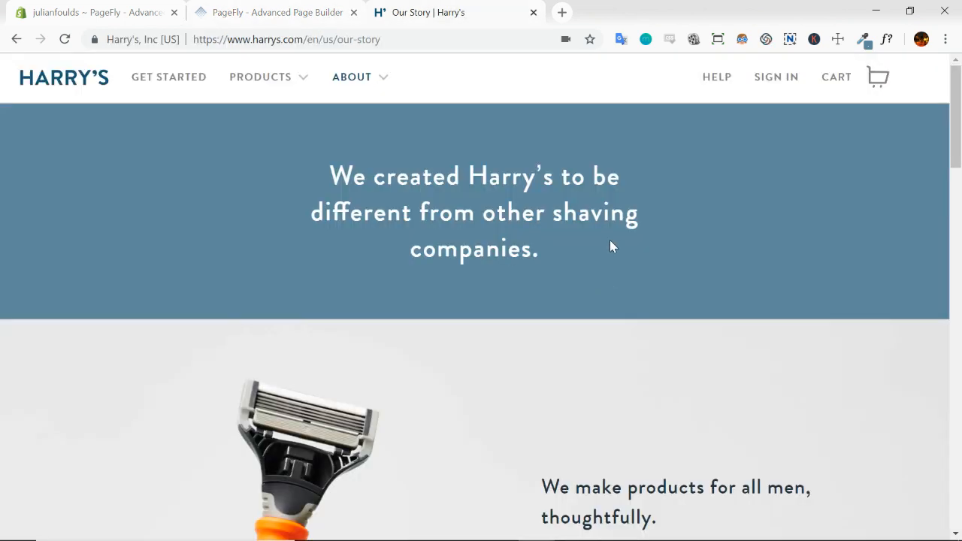
{"action": "scroll", "coordinate": [703, 236], "scroll_direction": "down", "scroll_amount": 2}
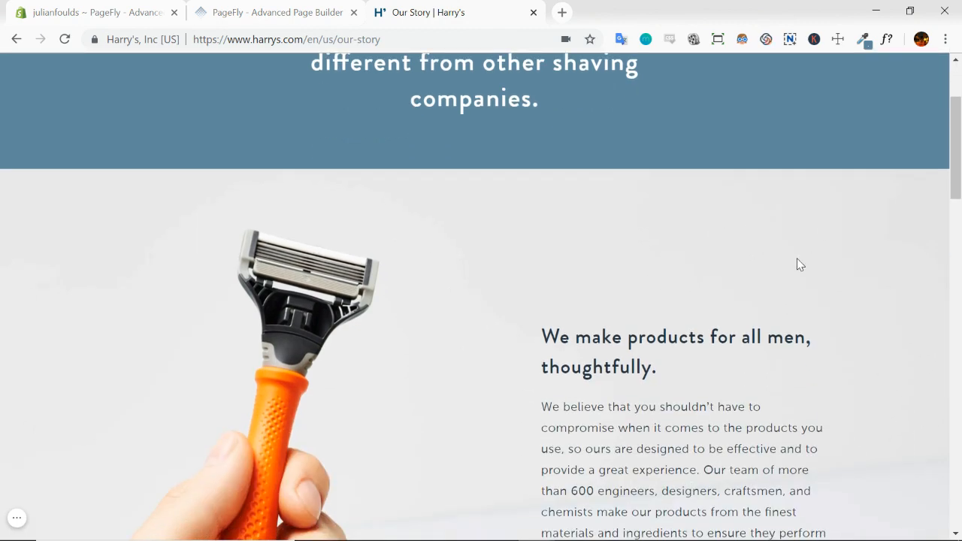
{"action": "scroll", "coordinate": [797, 264], "scroll_direction": "up", "scroll_amount": 2}
{"action": "scroll", "coordinate": [494, 333], "scroll_direction": "down", "scroll_amount": 4}
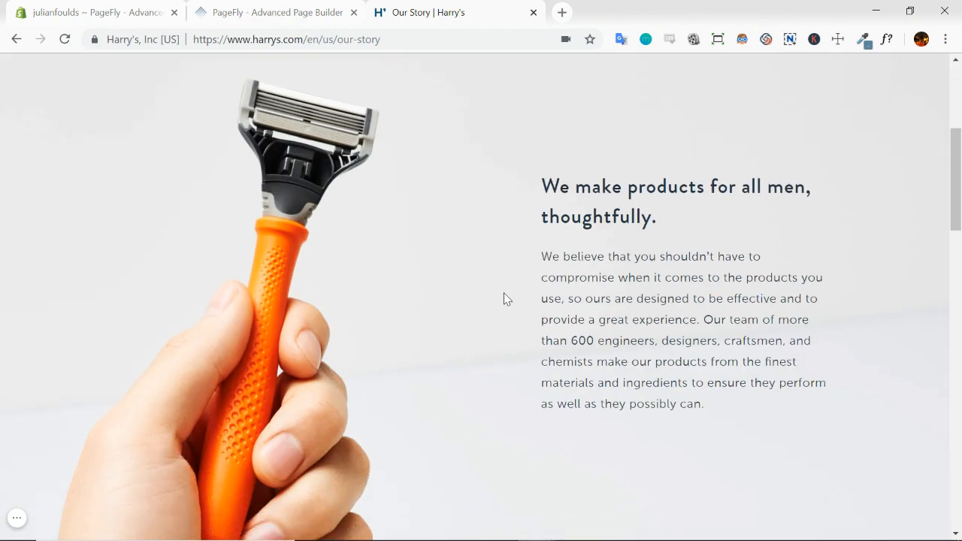
{"action": "scroll", "coordinate": [511, 326], "scroll_direction": "up", "scroll_amount": 2}
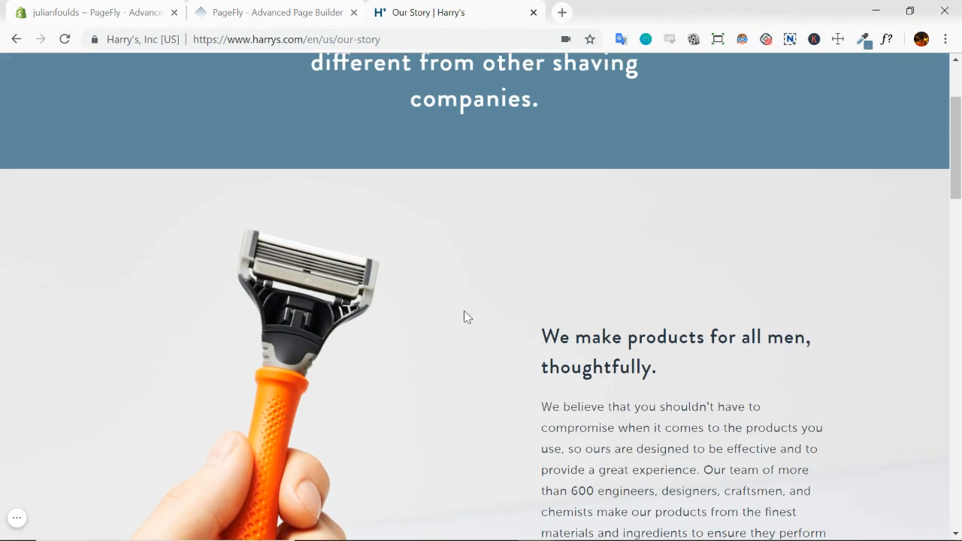
{"action": "left_click", "coordinate": [272, 13]}
{"action": "left_click", "coordinate": [18, 192]}
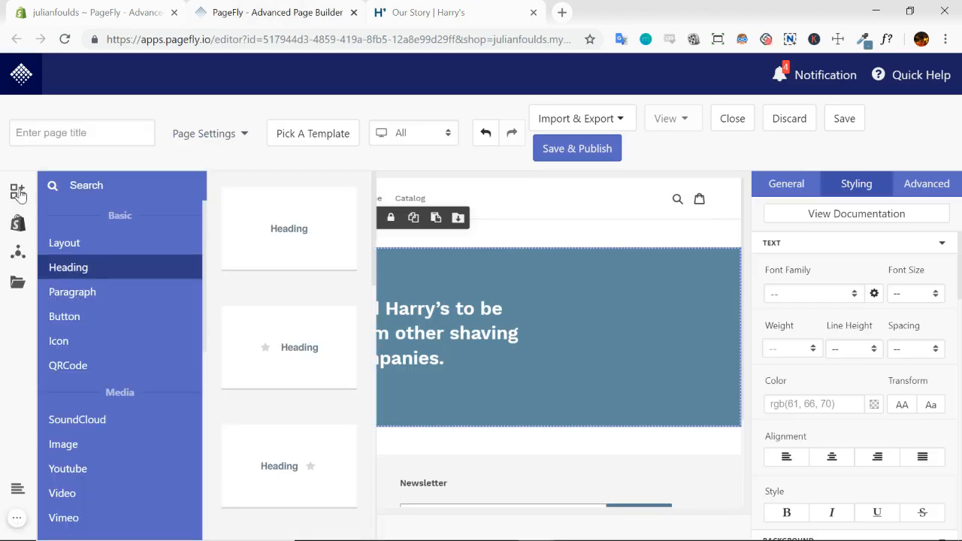
{"action": "left_click", "coordinate": [68, 242]}
{"action": "left_click_drag", "start_coordinate": [303, 227], "coordinate": [433, 433]}
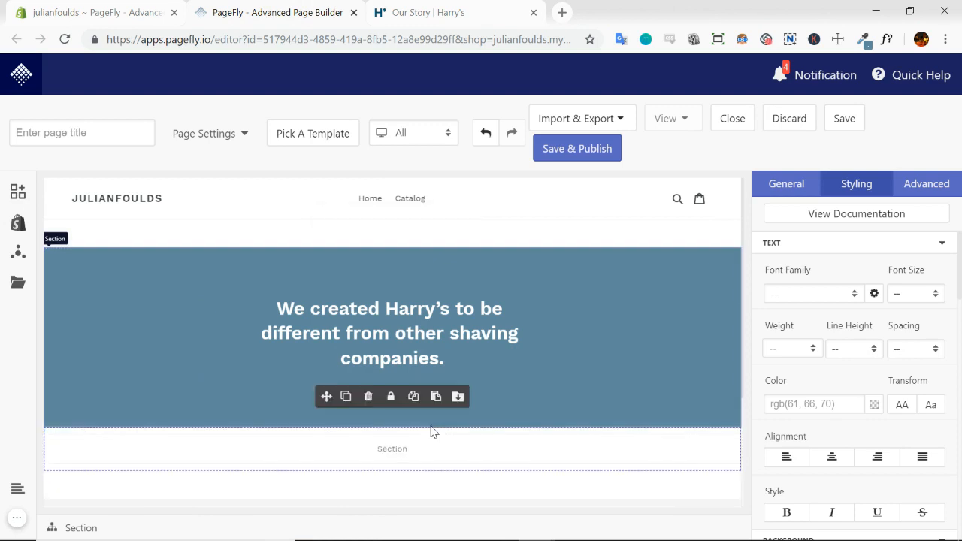
Add a row with two half-width columns inside the new section in PageFly and select the section
{"action": "left_click", "coordinate": [459, 14]}
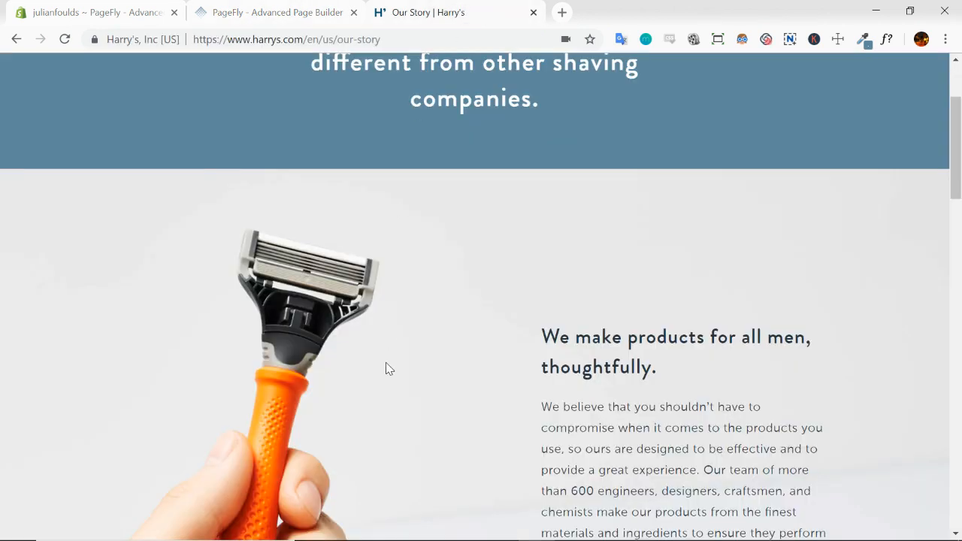
{"action": "scroll", "coordinate": [372, 365], "scroll_direction": "down", "scroll_amount": 2}
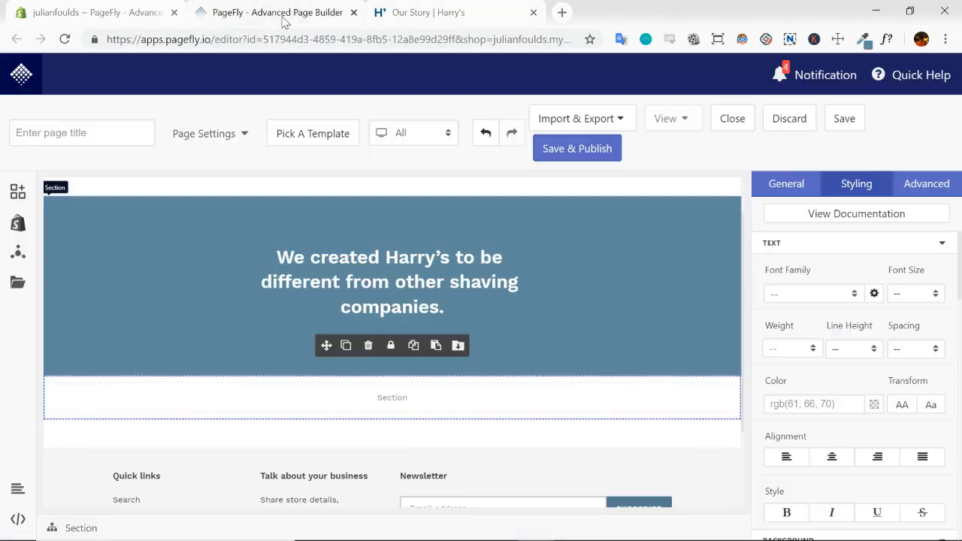
{"action": "left_click", "coordinate": [280, 14]}
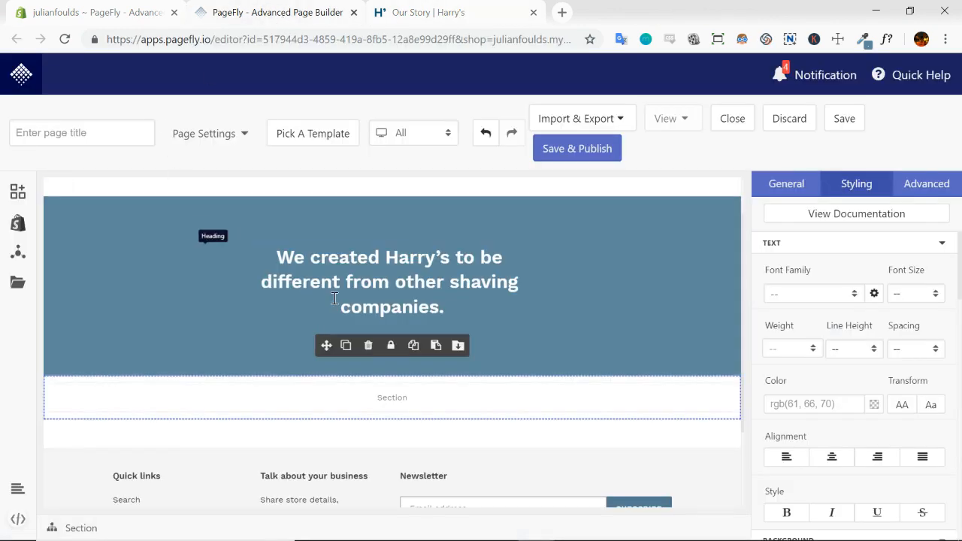
{"action": "left_click", "coordinate": [18, 191]}
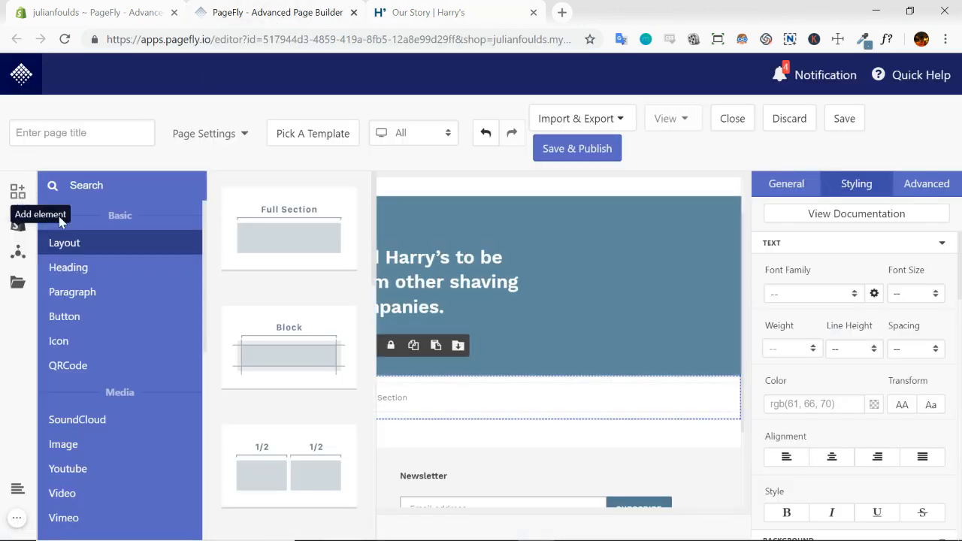
{"action": "left_click_drag", "start_coordinate": [289, 468], "coordinate": [399, 399]}
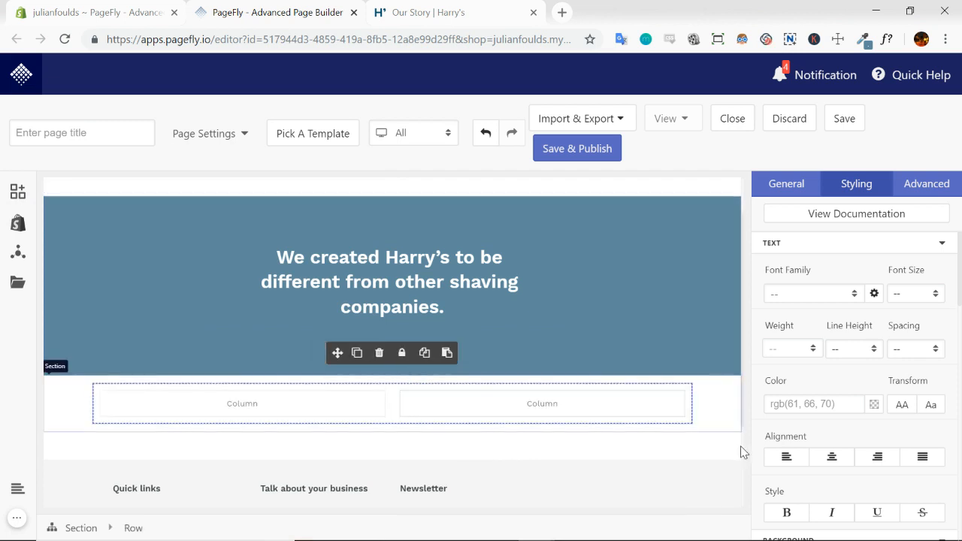
{"action": "scroll", "coordinate": [690, 454], "scroll_direction": "down", "scroll_amount": 1}
{"action": "left_click", "coordinate": [479, 350]}
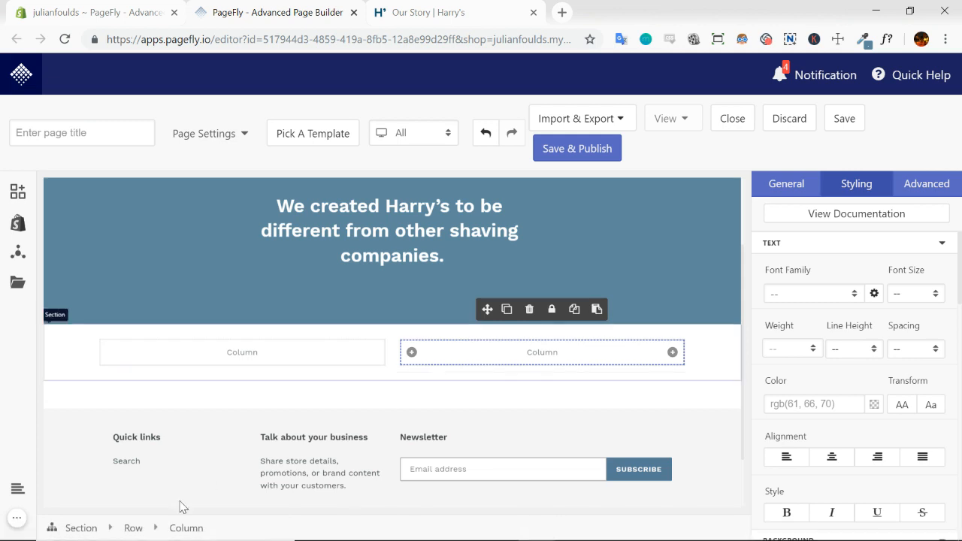
{"action": "left_click", "coordinate": [93, 362]}
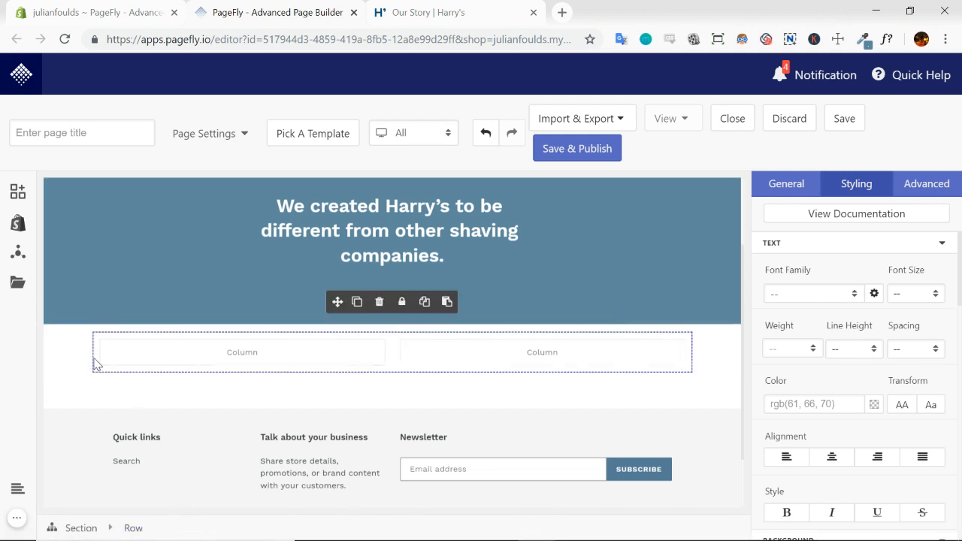
{"action": "left_click", "coordinate": [68, 370]}
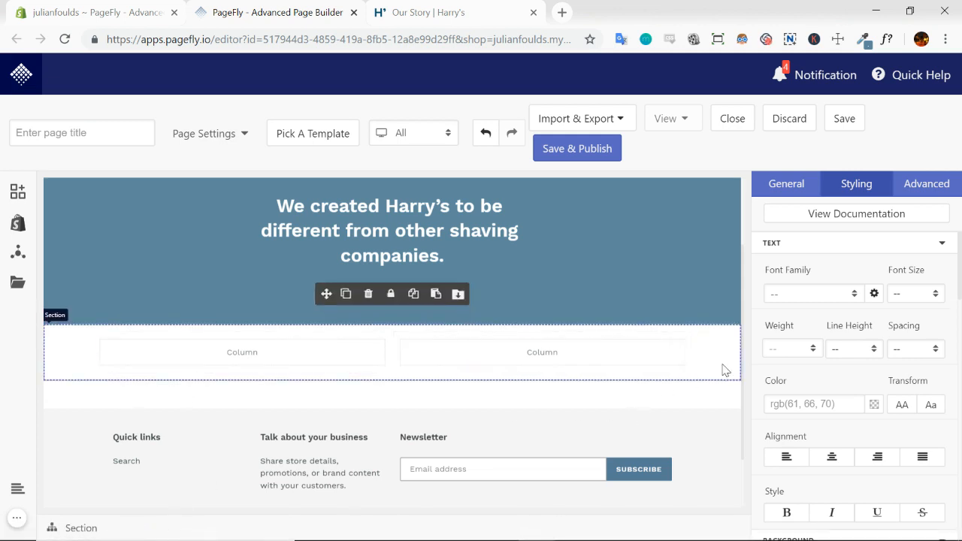
Inspect the razor section on the Harry's page and select its image-container element to examine the background image source
{"action": "left_click", "coordinate": [441, 13]}
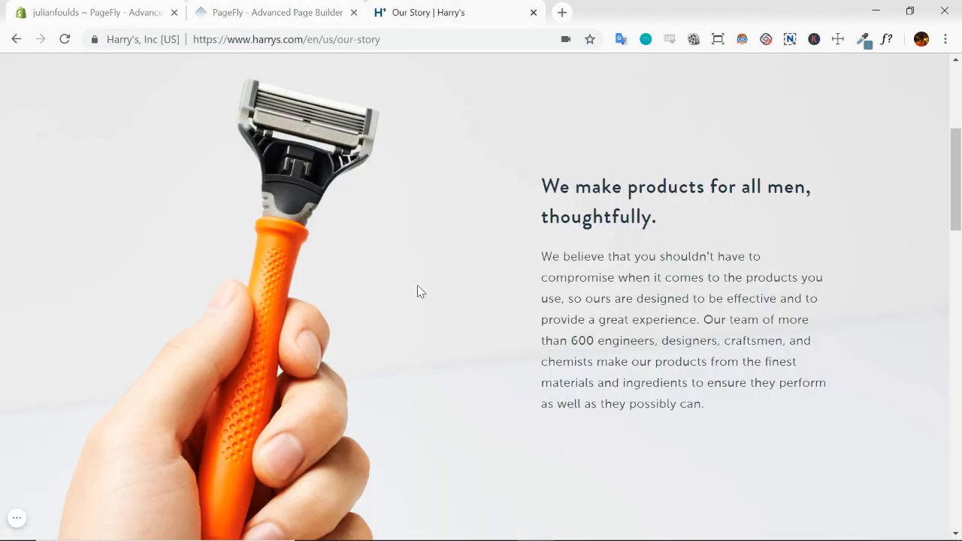
{"action": "right_click", "coordinate": [275, 290]}
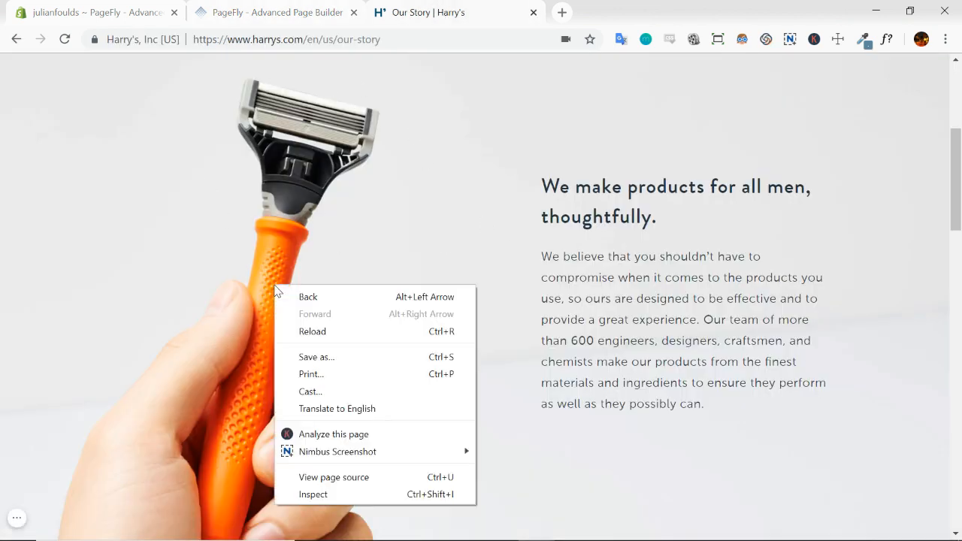
{"action": "left_click", "coordinate": [326, 495]}
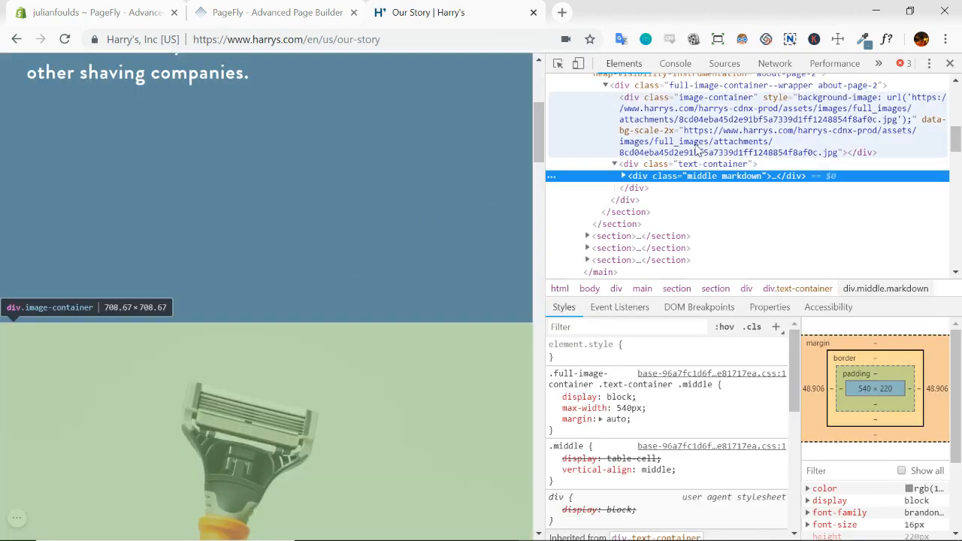
{"action": "left_click", "coordinate": [736, 115]}
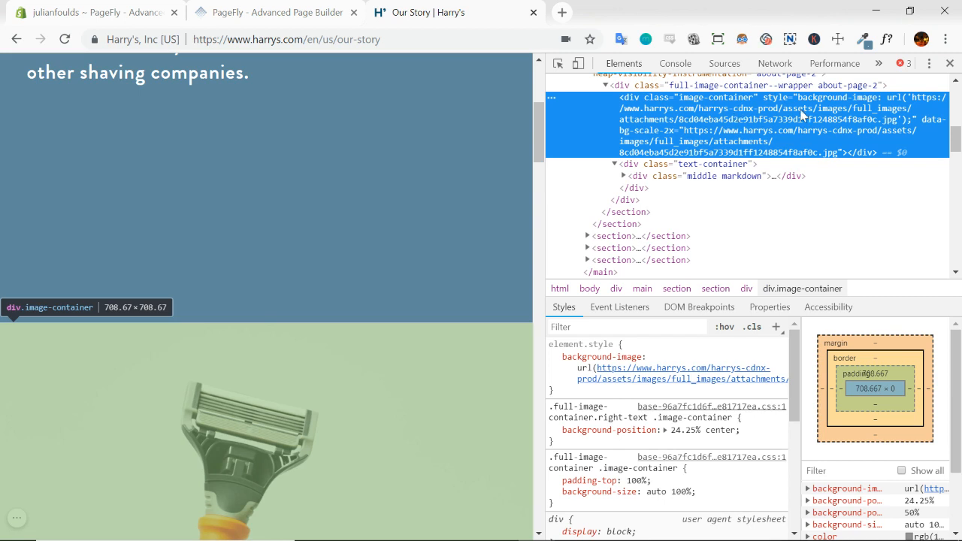
Copy the razor background image's URL from the image-container's style attribute and open the image in a new browser tab
{"action": "double_click", "coordinate": [924, 104]}
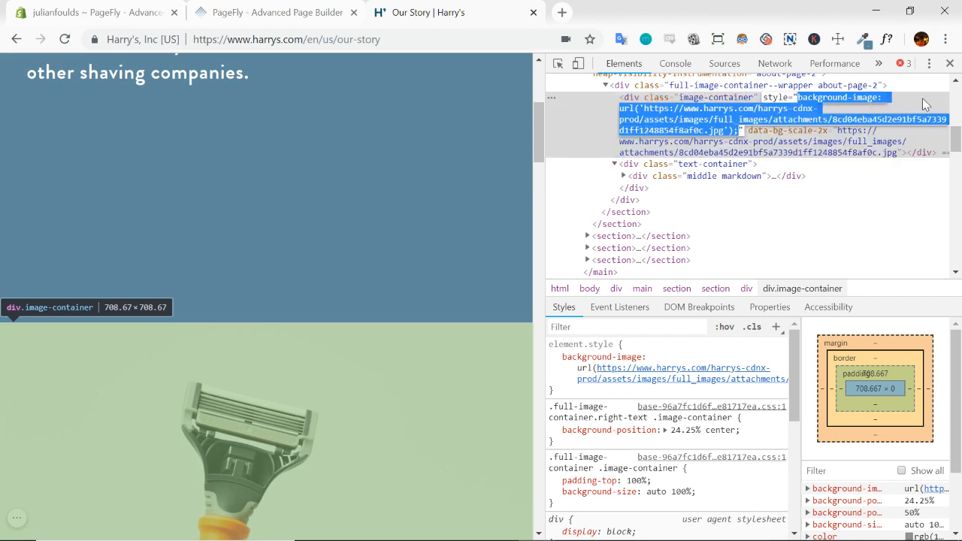
{"action": "left_click", "coordinate": [651, 113]}
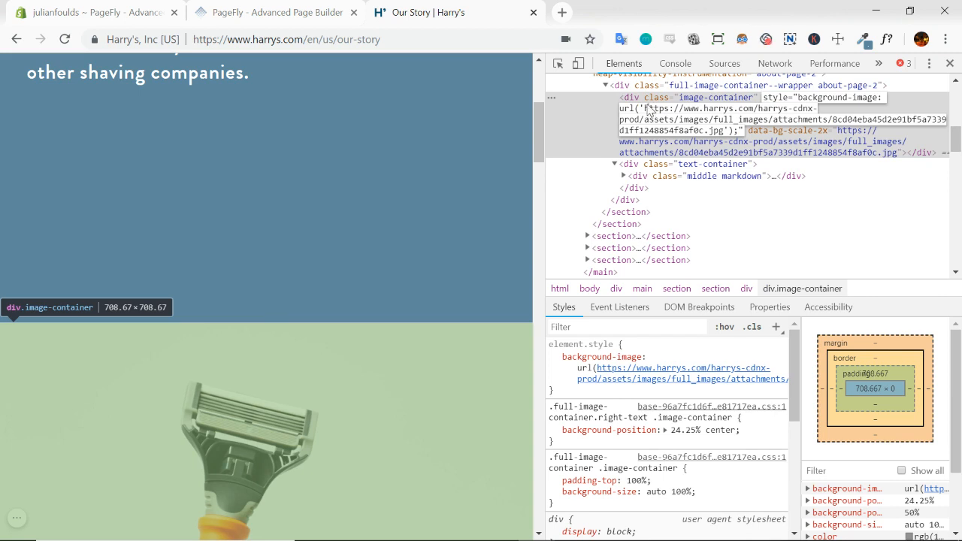
{"action": "left_click_drag", "start_coordinate": [645, 110], "coordinate": [726, 134]}
{"action": "key", "text": "ctrl+c"}
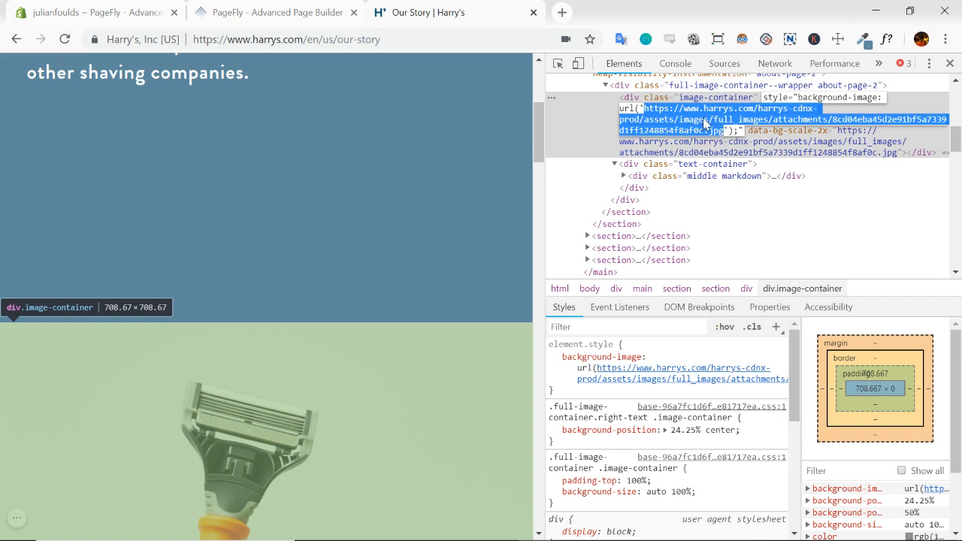
{"action": "scroll", "coordinate": [303, 375], "scroll_direction": "down", "scroll_amount": 3}
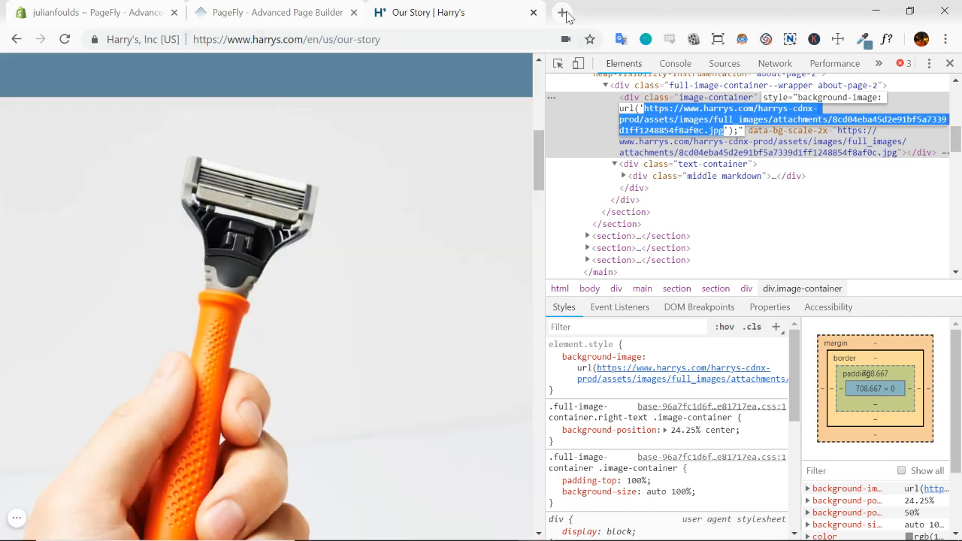
{"action": "left_click", "coordinate": [562, 13]}
{"action": "key", "text": "ctrl+v"}
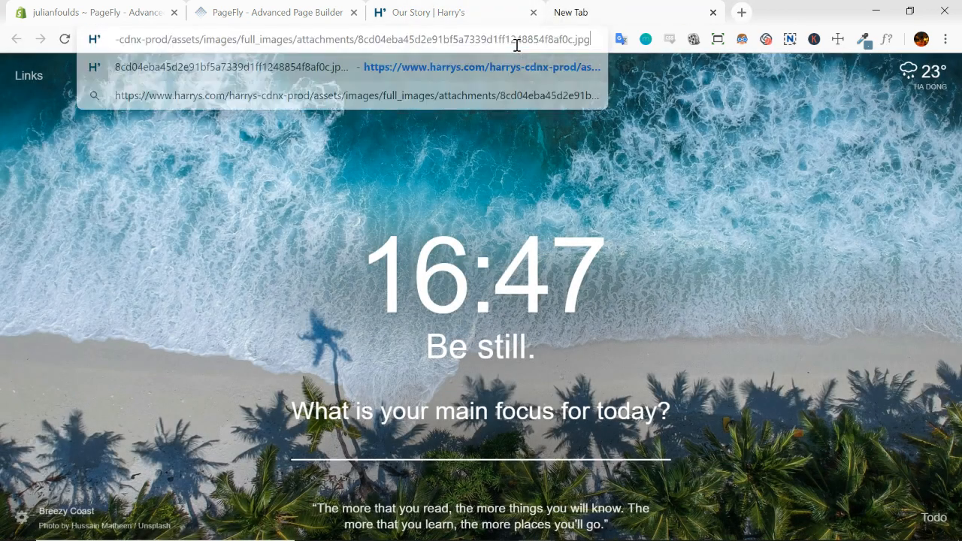
{"action": "key", "text": "Return"}
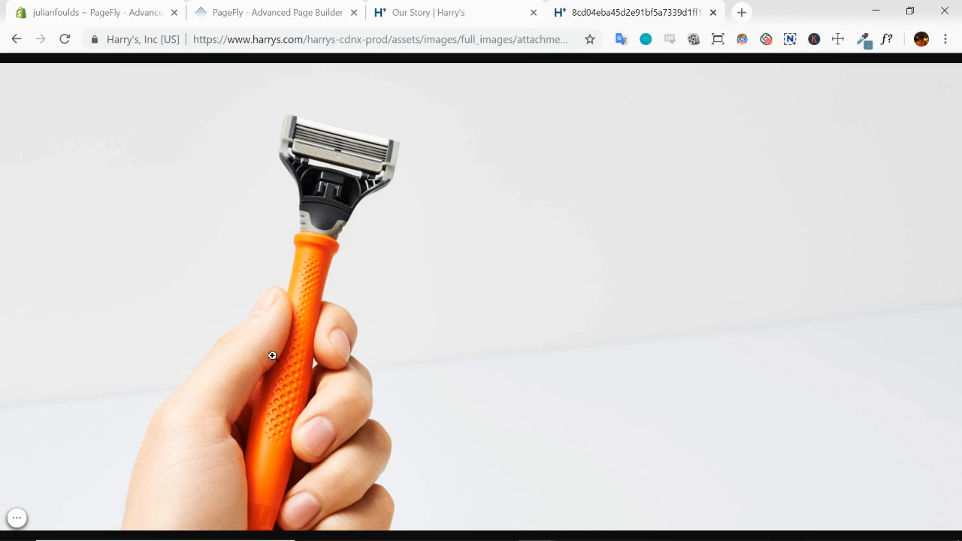
Close the razor image and the developer tools, and review the layout of the sections on the Harry's page
{"action": "right_click", "coordinate": [365, 269]}
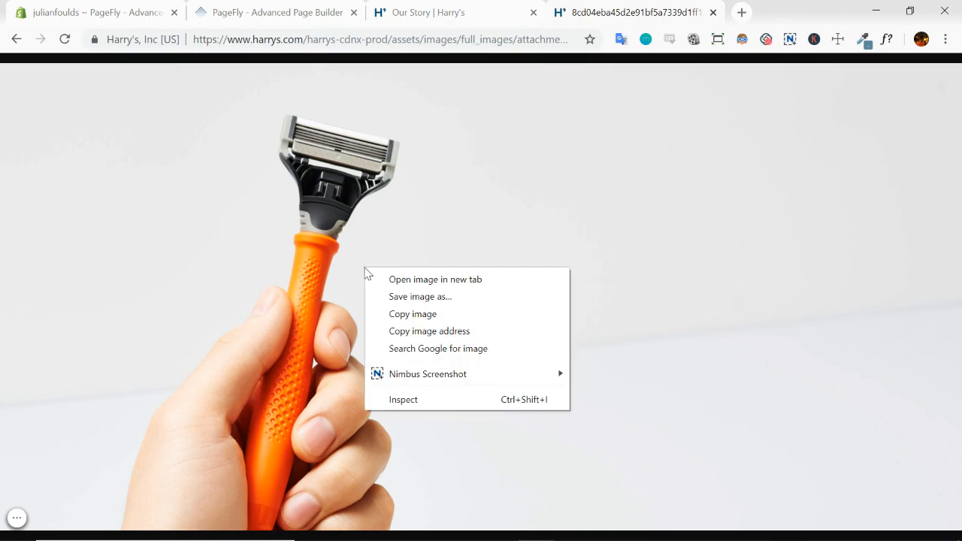
{"action": "left_click", "coordinate": [601, 199]}
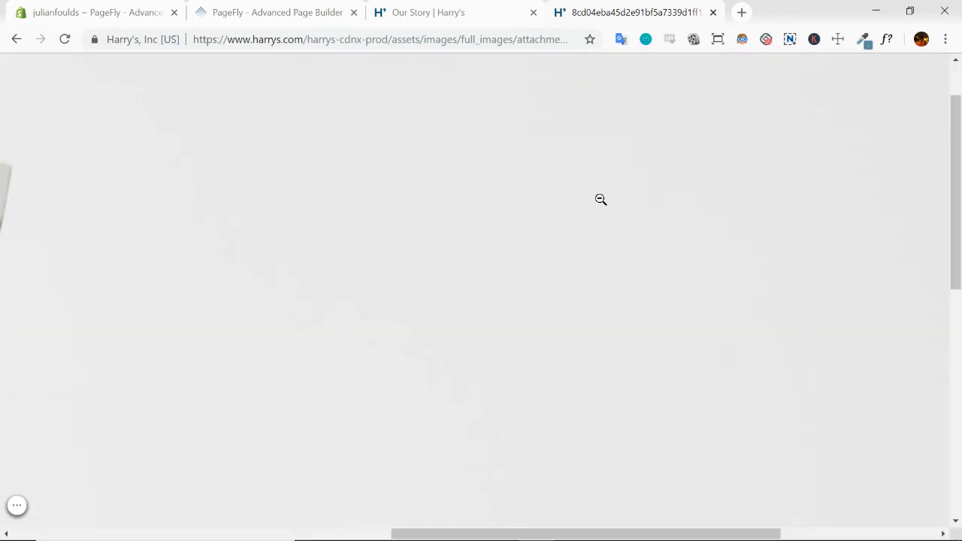
{"action": "left_click", "coordinate": [713, 12]}
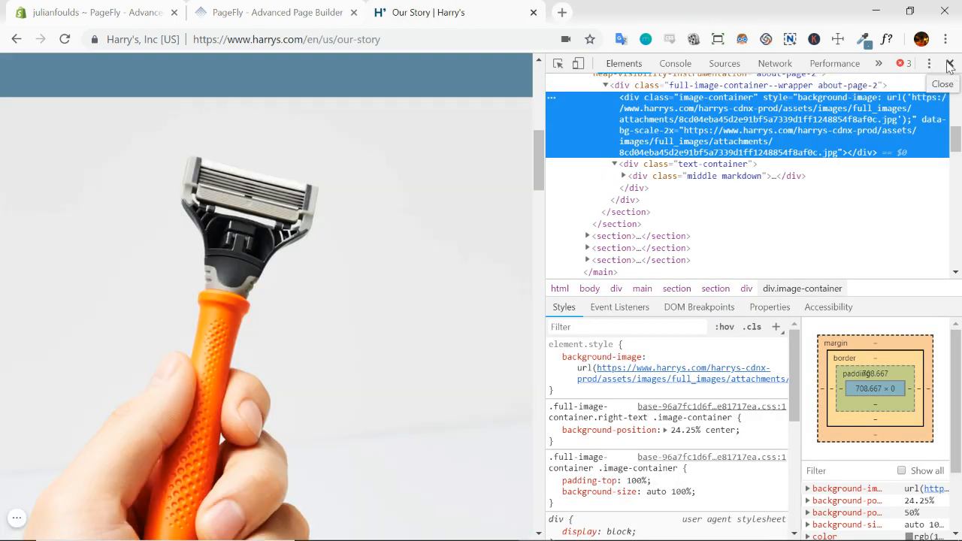
{"action": "left_click", "coordinate": [950, 63]}
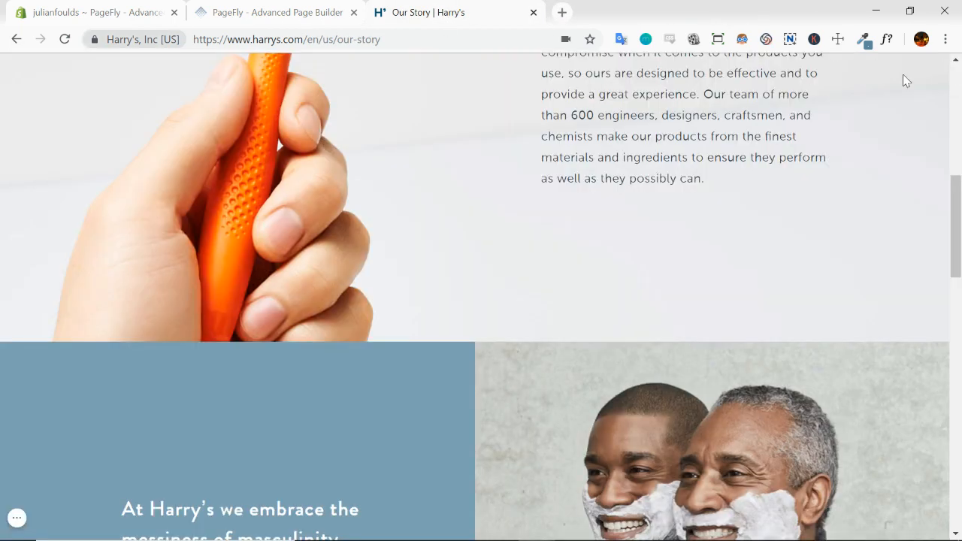
{"action": "scroll", "coordinate": [522, 234], "scroll_direction": "down", "scroll_amount": 1}
{"action": "scroll", "coordinate": [518, 234], "scroll_direction": "down", "scroll_amount": 10}
{"action": "scroll", "coordinate": [496, 324], "scroll_direction": "up", "scroll_amount": 12}
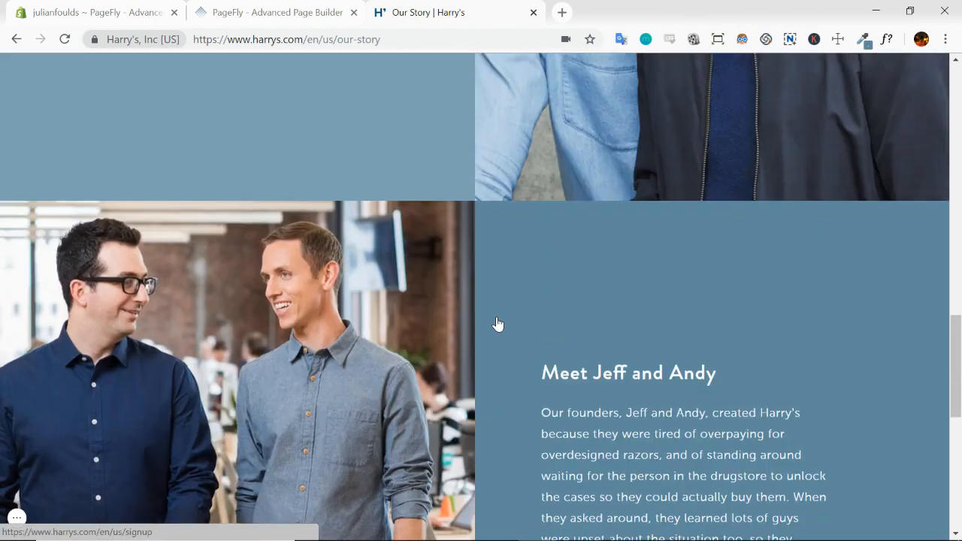
{"action": "scroll", "coordinate": [497, 324], "scroll_direction": "up", "scroll_amount": 4}
{"action": "scroll", "coordinate": [498, 324], "scroll_direction": "down", "scroll_amount": 5}
{"action": "scroll", "coordinate": [497, 324], "scroll_direction": "up", "scroll_amount": 5}
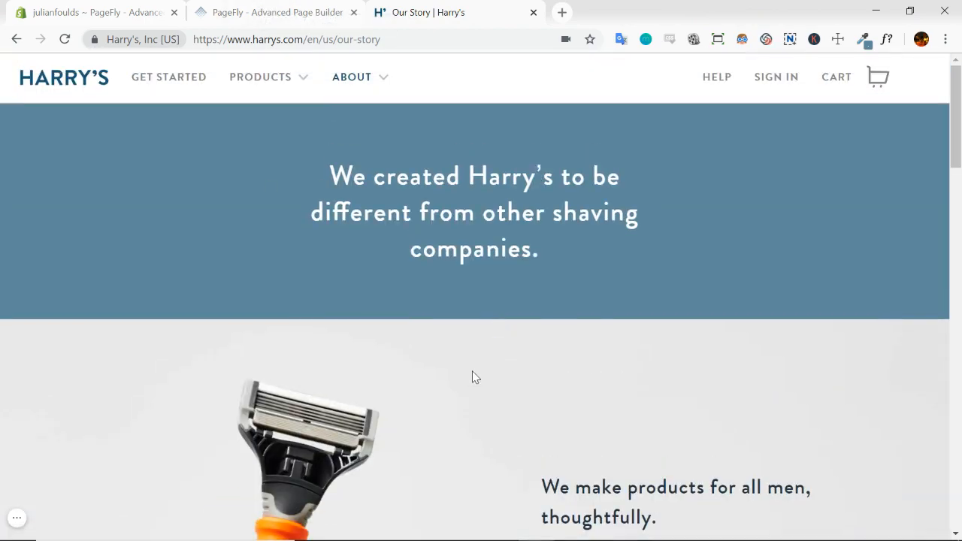
{"action": "scroll", "coordinate": [473, 378], "scroll_direction": "down", "scroll_amount": 2}
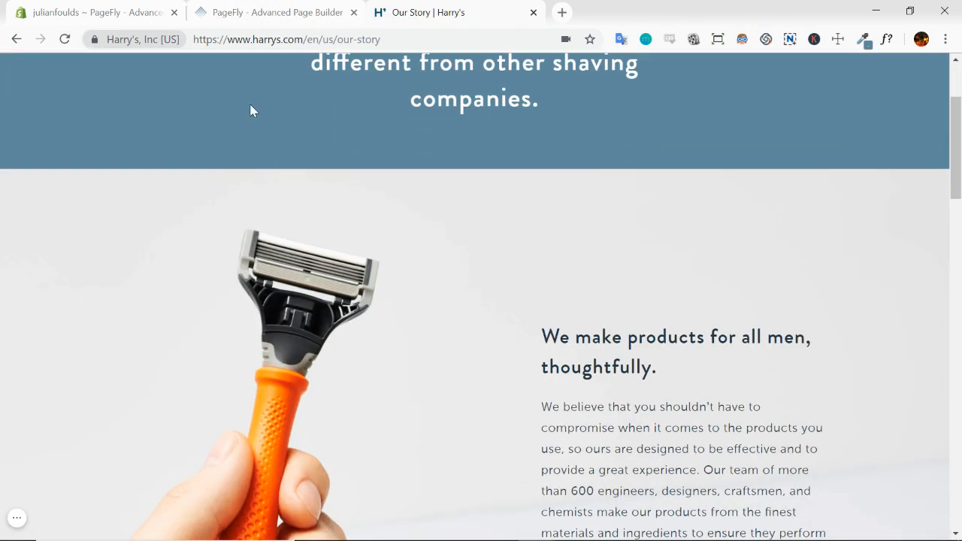
Switch to PageFly and upload the Harry's Razor file from the Desktop as the two-column section's background image
{"action": "left_click", "coordinate": [269, 20]}
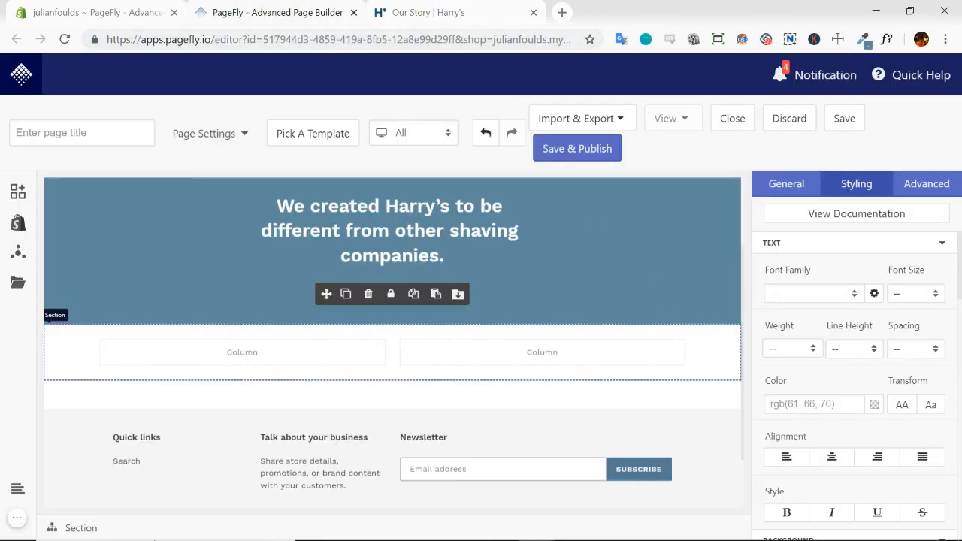
{"action": "left_click", "coordinate": [942, 245]}
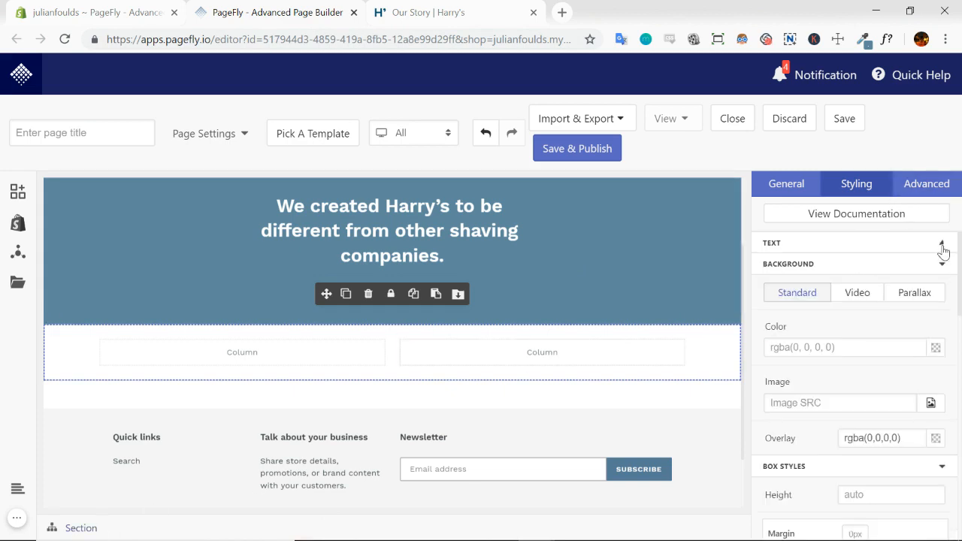
{"action": "scroll", "coordinate": [808, 288], "scroll_direction": "down", "scroll_amount": 4}
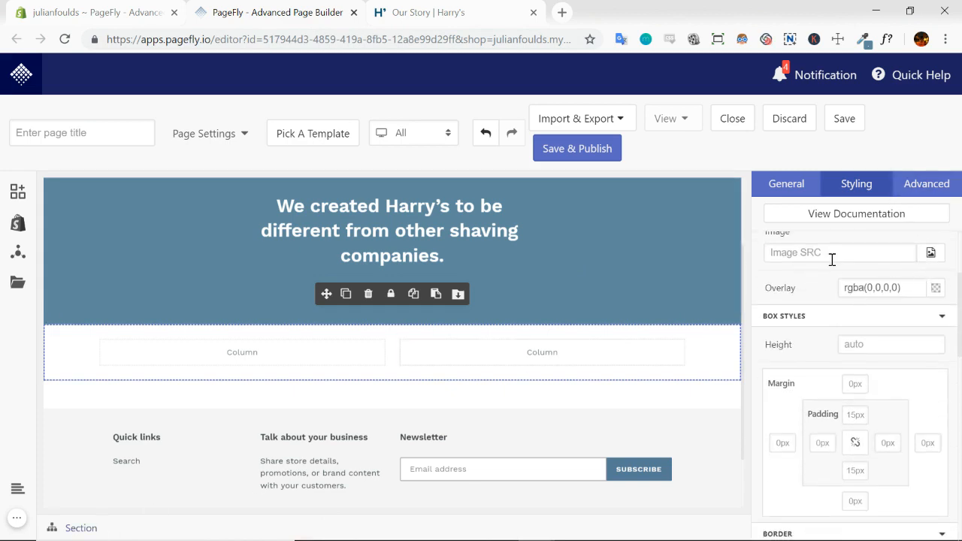
{"action": "left_click", "coordinate": [930, 255]}
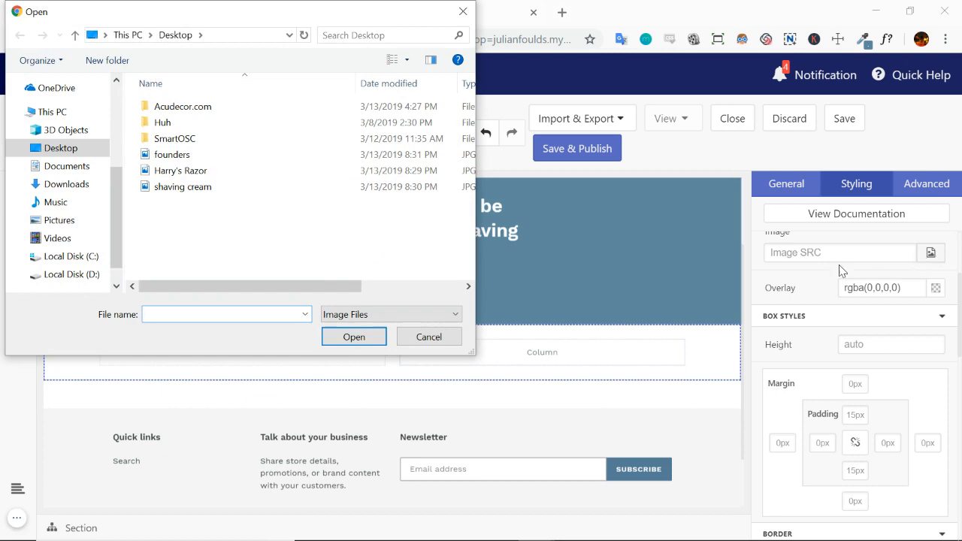
{"action": "left_click", "coordinate": [194, 172]}
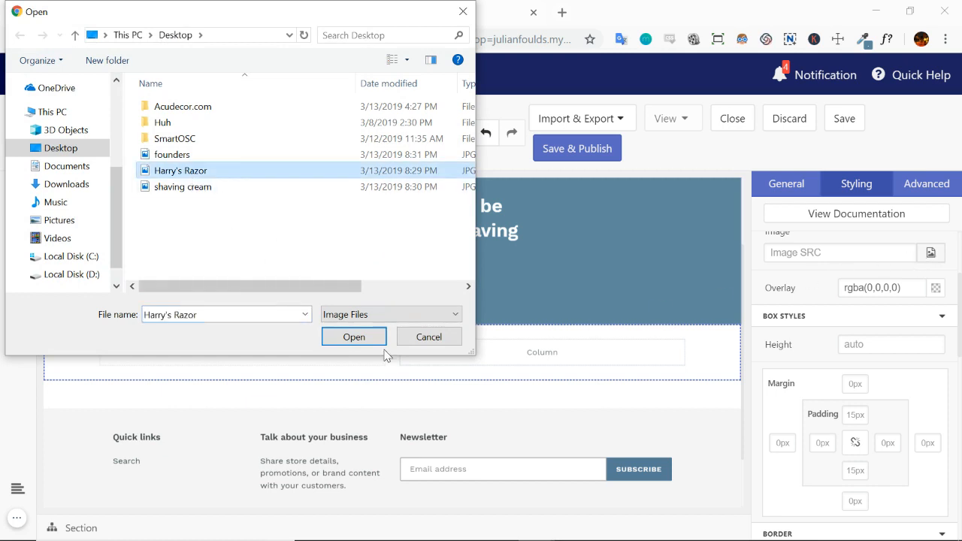
{"action": "left_click", "coordinate": [354, 337]}
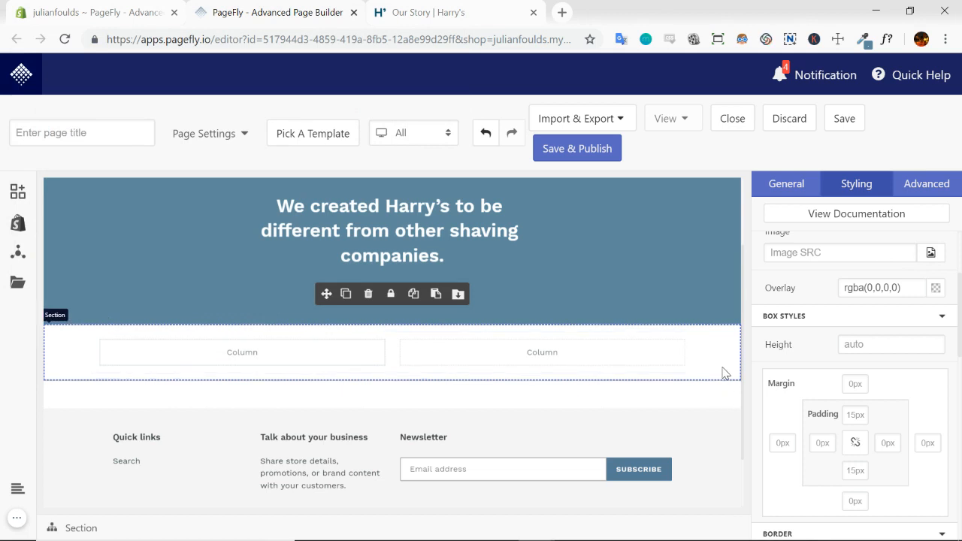
{"action": "scroll", "coordinate": [807, 342], "scroll_direction": "up", "scroll_amount": 2}
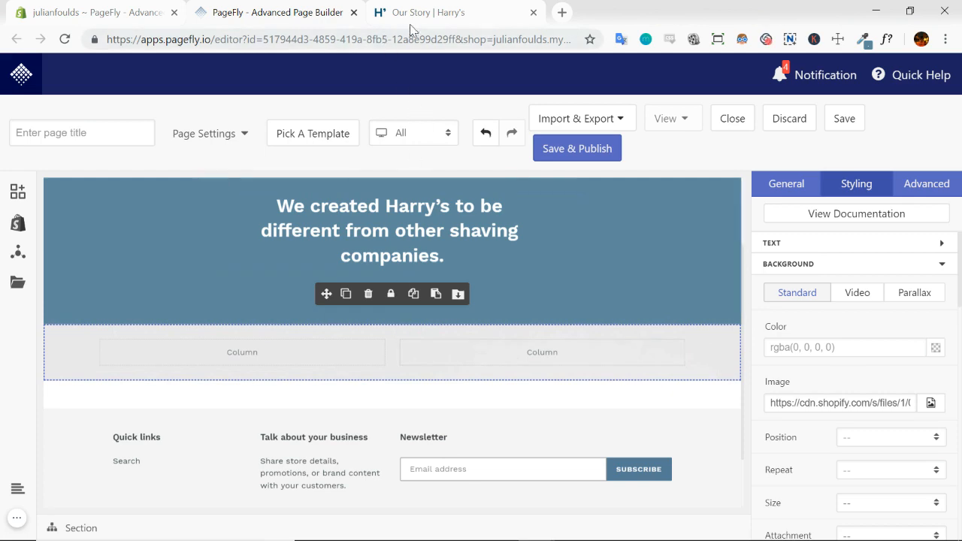
Switch to the Harry's page, inspect the razor section's heading with WhatFont and copy its color code #263645
{"action": "left_click", "coordinate": [435, 20]}
{"action": "scroll", "coordinate": [814, 256], "scroll_direction": "down", "scroll_amount": 2}
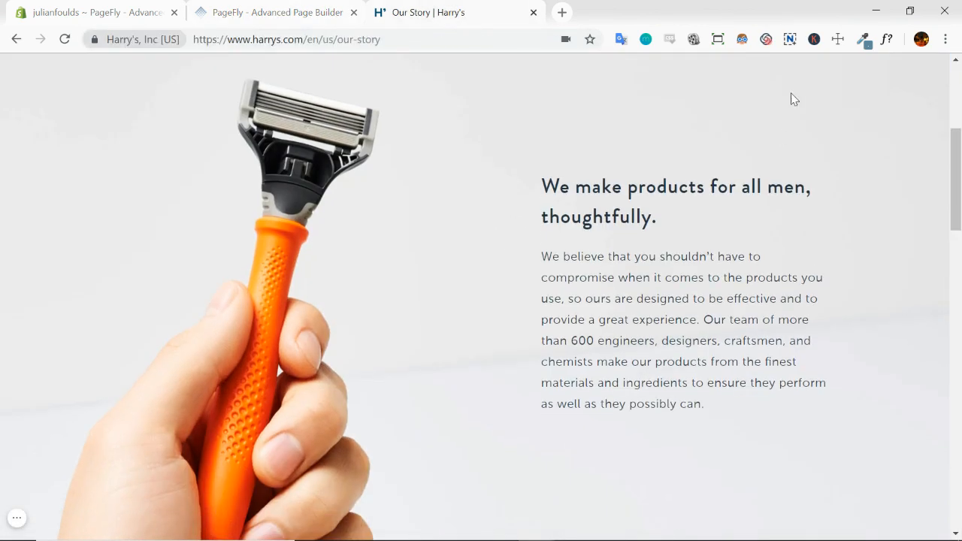
{"action": "left_click", "coordinate": [887, 40]}
{"action": "left_click", "coordinate": [628, 200]}
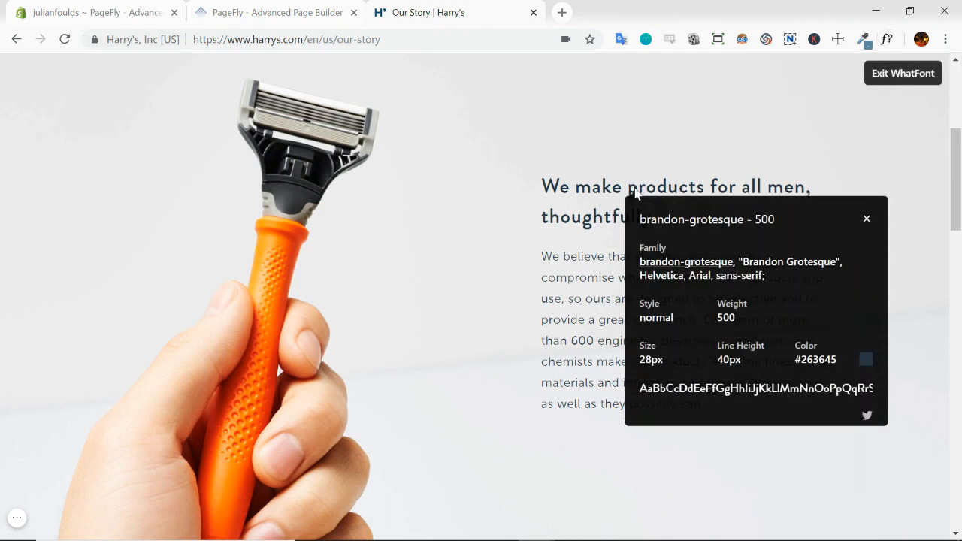
{"action": "double_click", "coordinate": [818, 364]}
{"action": "key", "text": "ctrl+c"}
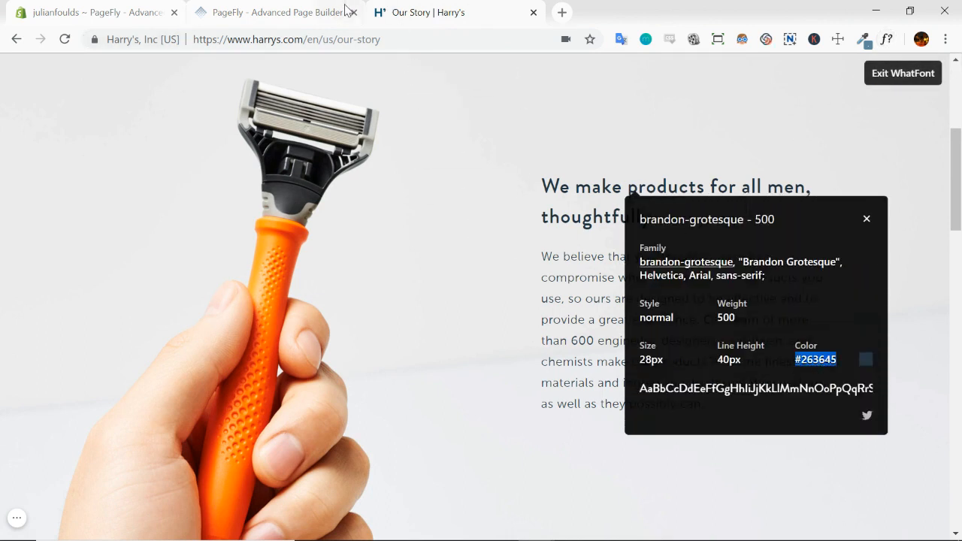
Switch to PageFly and add a plain heading element to the second column of the razor section
{"action": "left_click", "coordinate": [308, 12]}
{"action": "scroll", "coordinate": [548, 325], "scroll_direction": "down", "scroll_amount": 1}
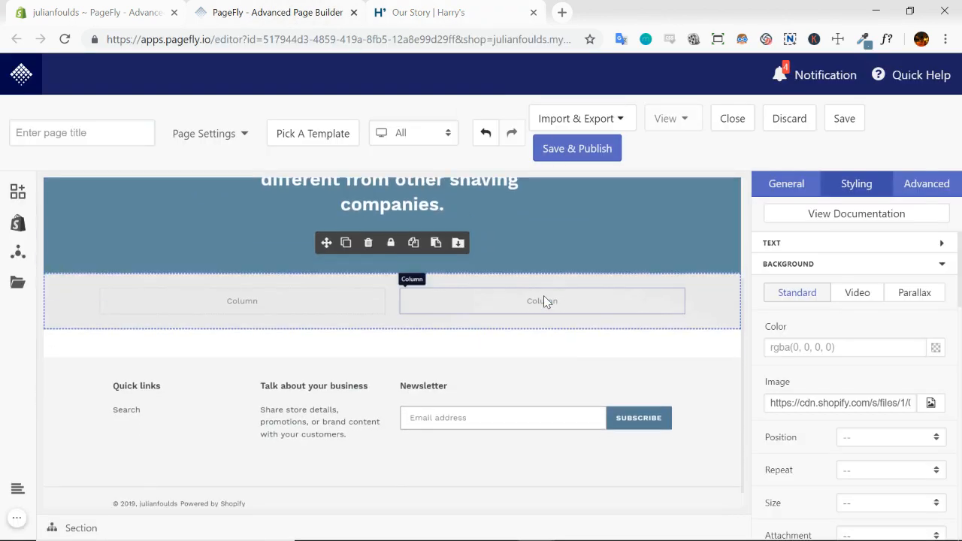
{"action": "left_click", "coordinate": [544, 297]}
{"action": "left_click", "coordinate": [21, 197]}
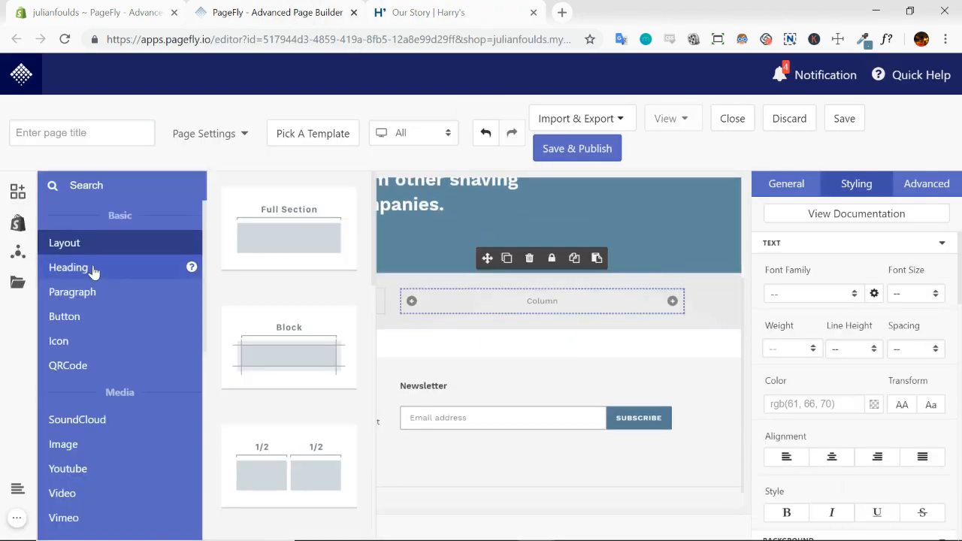
{"action": "left_click", "coordinate": [92, 269]}
{"action": "left_click_drag", "start_coordinate": [294, 238], "coordinate": [515, 296]}
Add a paragraph element directly below the heading in the second column
{"action": "left_click", "coordinate": [17, 192]}
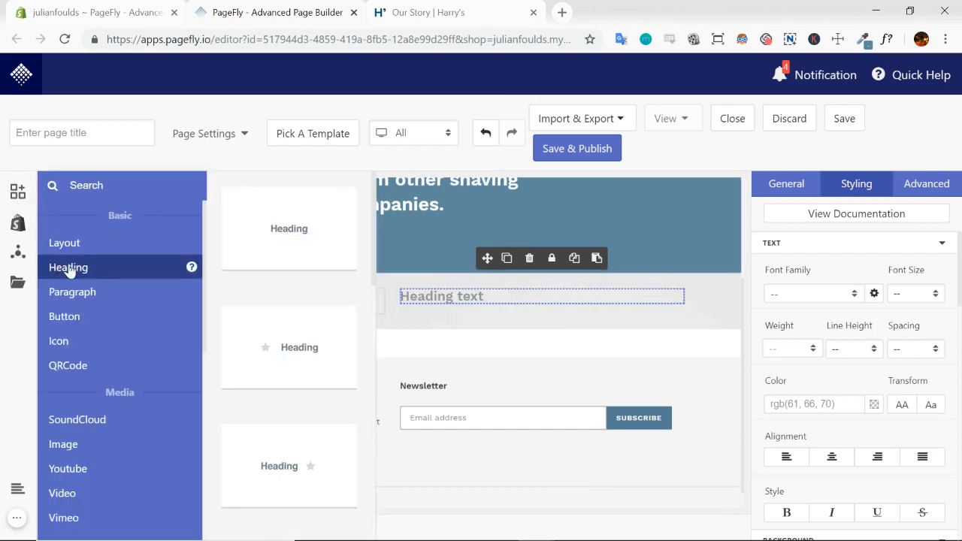
{"action": "left_click", "coordinate": [75, 292]}
{"action": "left_click_drag", "start_coordinate": [301, 232], "coordinate": [511, 304]}
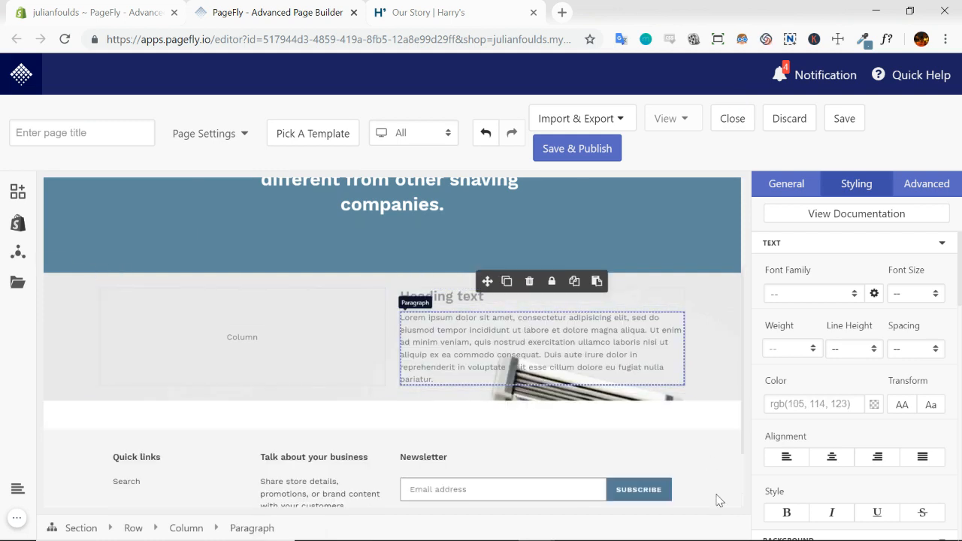
Set the text color of both the new heading and the paragraph to #263645
{"action": "left_click", "coordinate": [451, 298]}
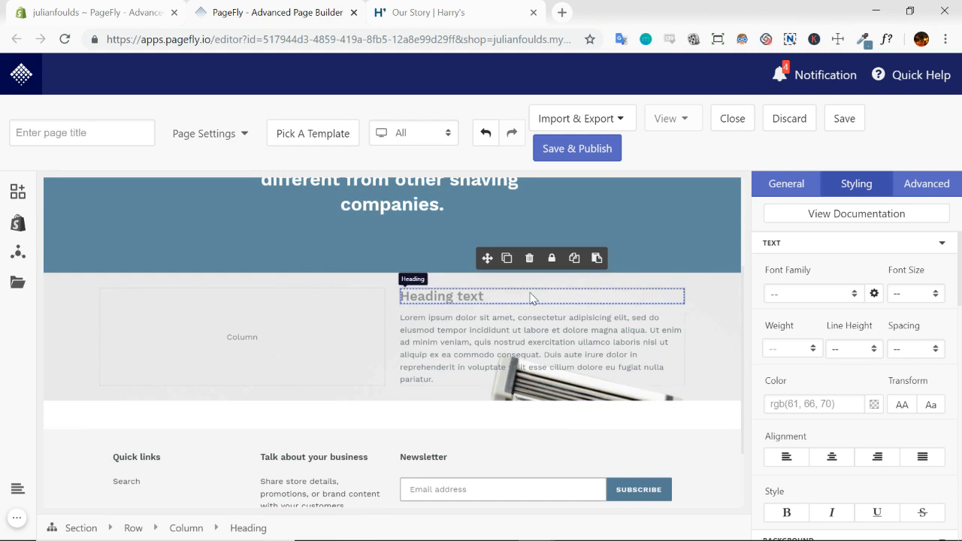
{"action": "left_click", "coordinate": [807, 405]}
{"action": "key", "text": "ctrl+v"}
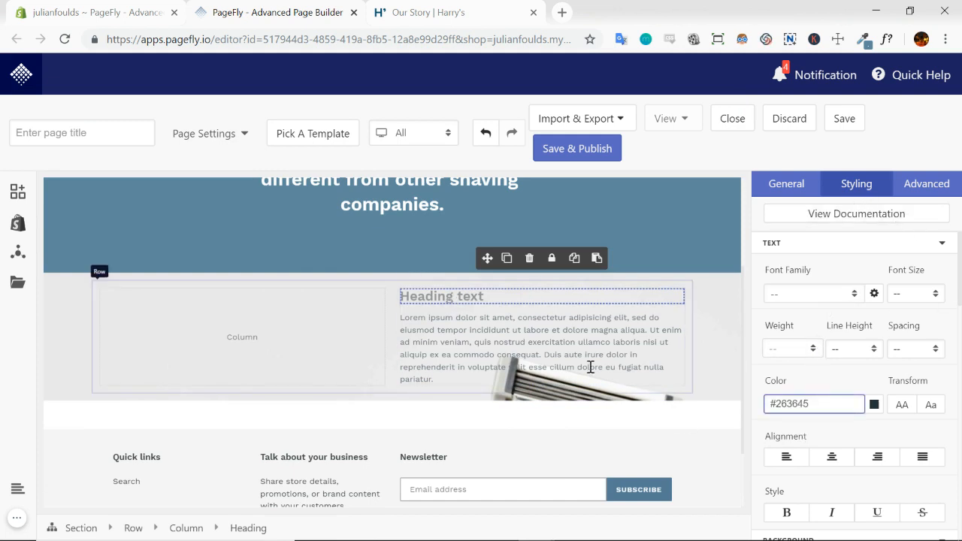
{"action": "left_click", "coordinate": [481, 346]}
{"action": "left_click", "coordinate": [803, 404]}
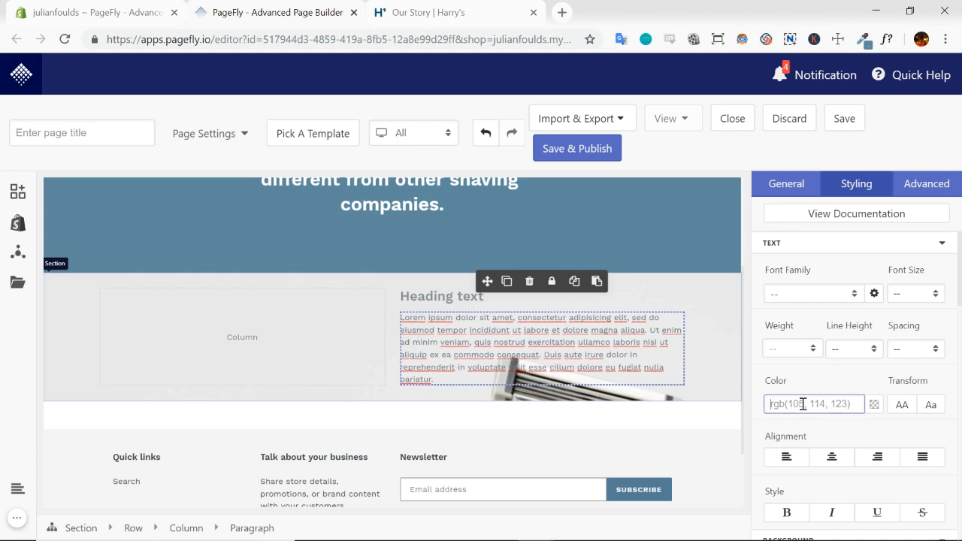
{"action": "key", "text": "ctrl+v"}
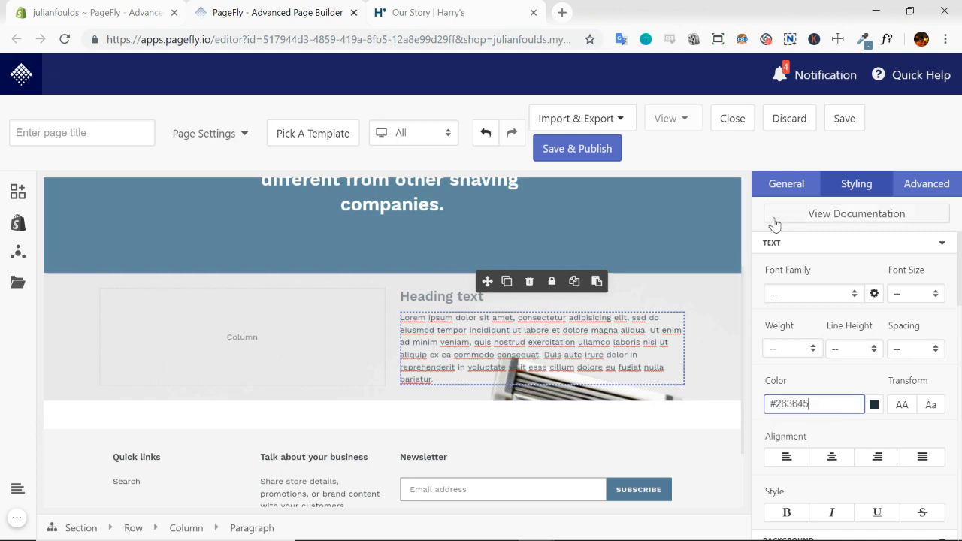
Select the new heading, copy "We make products for all men, thoughtfully." from the Harry's page after exiting WhatFont, and return to PageFly
{"action": "left_click", "coordinate": [488, 300]}
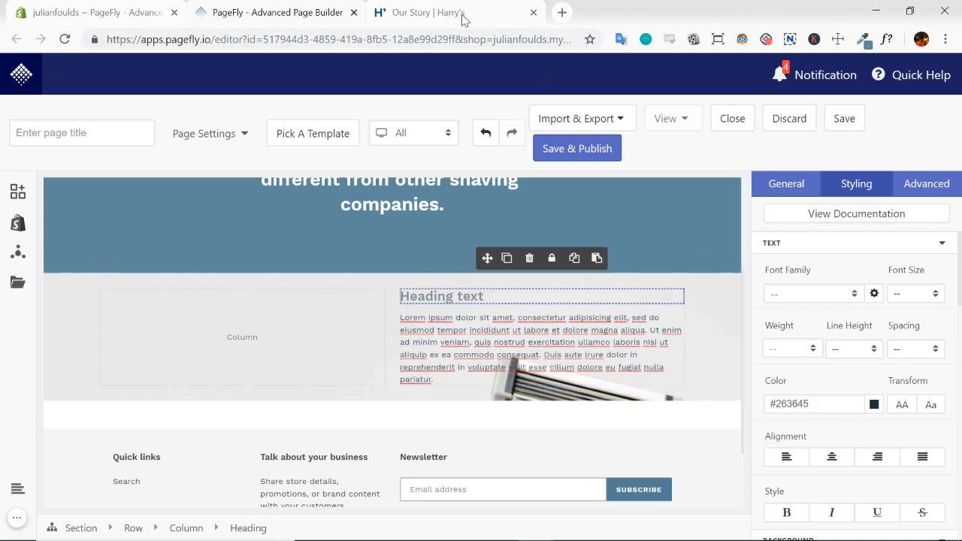
{"action": "left_click", "coordinate": [462, 19]}
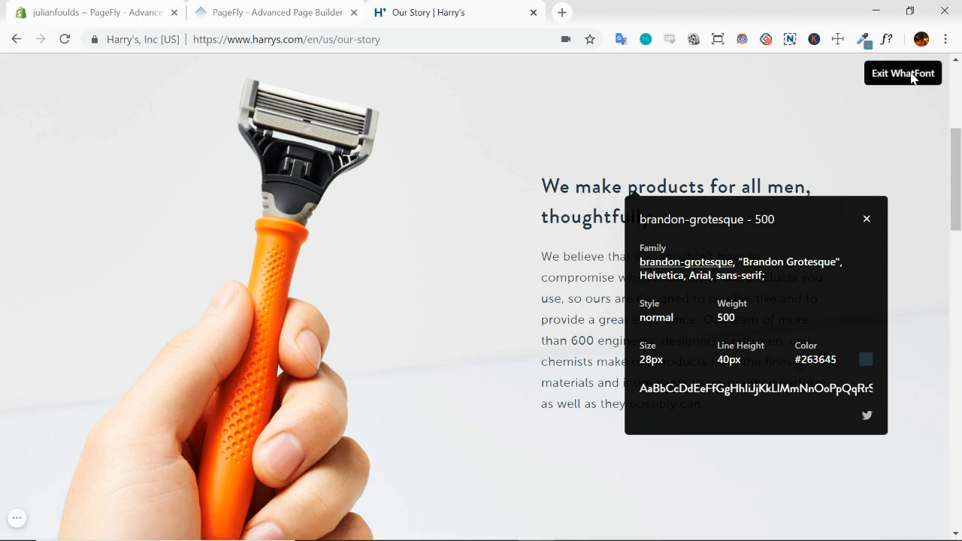
{"action": "left_click", "coordinate": [912, 74]}
{"action": "triple_click", "coordinate": [659, 191]}
{"action": "key", "text": "ctrl+c"}
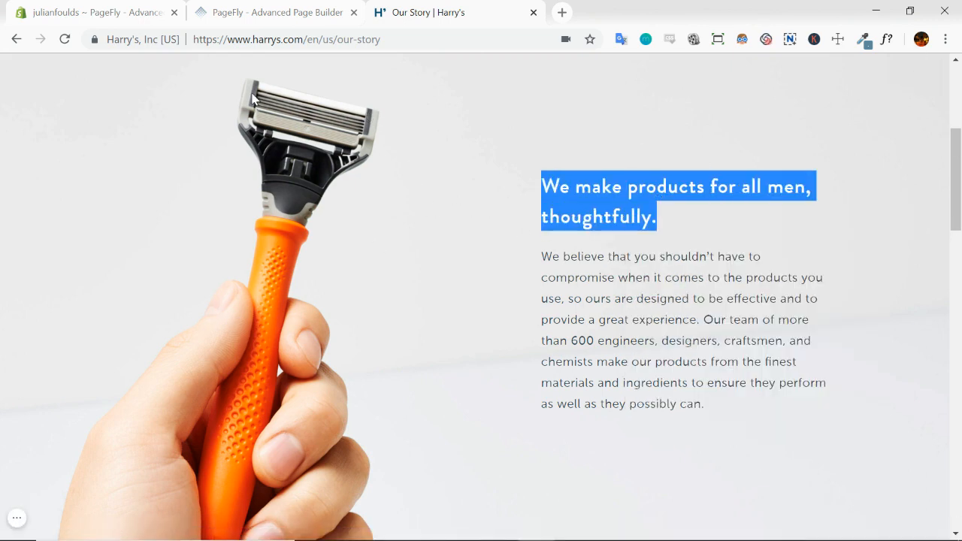
{"action": "left_click", "coordinate": [251, 12]}
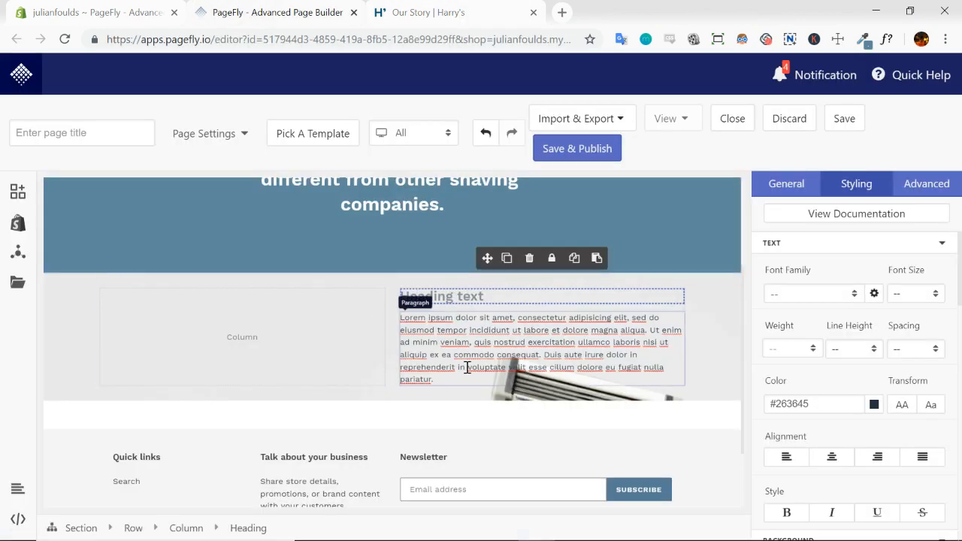
Replace the razor section heading's placeholder text with the copied "We make products for all men, thoughtfully."
{"action": "left_click", "coordinate": [803, 184]}
{"action": "left_click", "coordinate": [826, 337]}
{"action": "key", "text": "ctrl+v"}
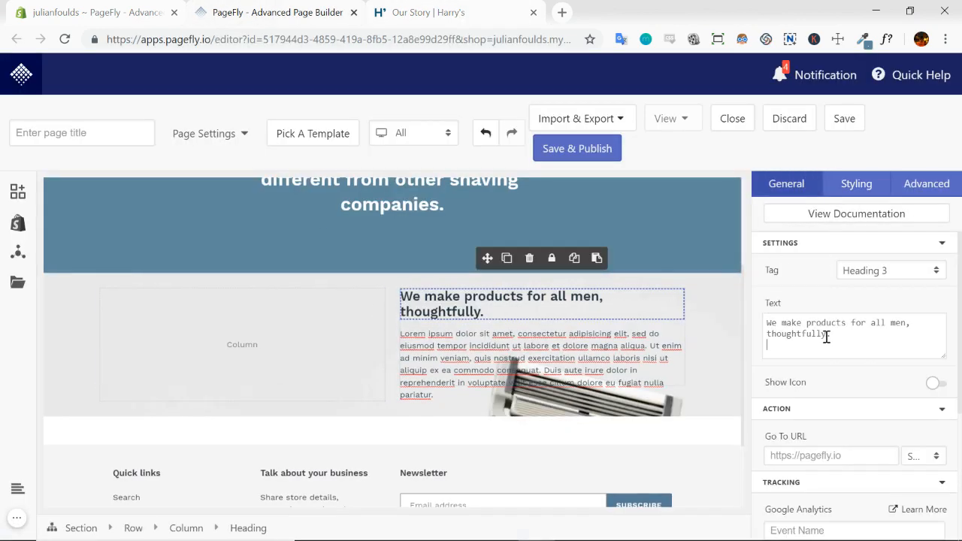
Copy the paragraph beginning "We believe that you shouldn't have to compromise" from the Harry's page and return to PageFly
{"action": "left_click", "coordinate": [469, 9]}
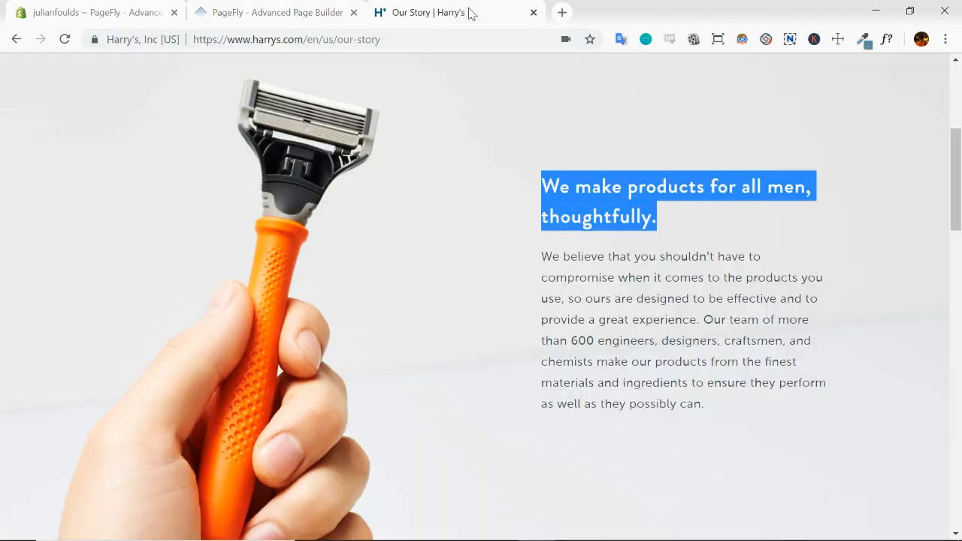
{"action": "triple_click", "coordinate": [639, 292]}
{"action": "key", "text": "ctrl+c"}
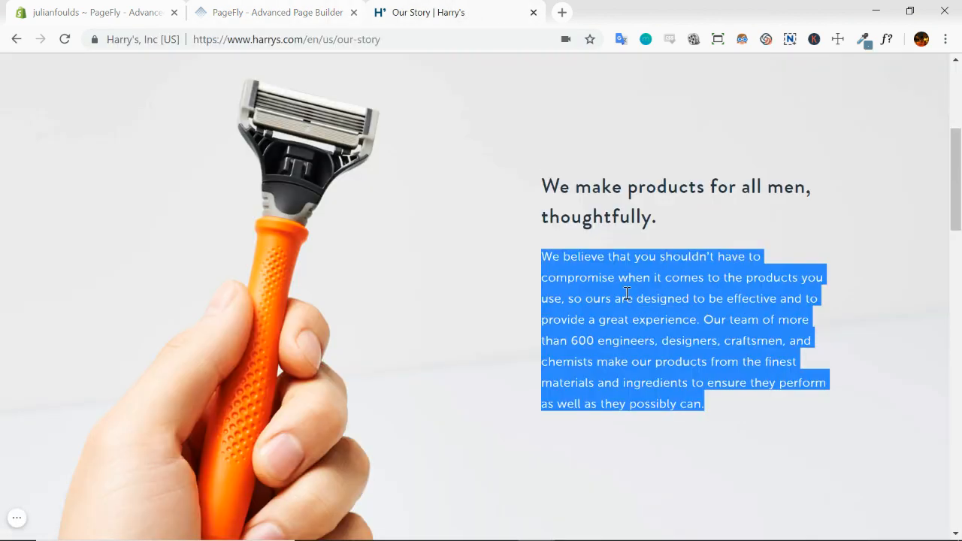
{"action": "left_click", "coordinate": [307, 22]}
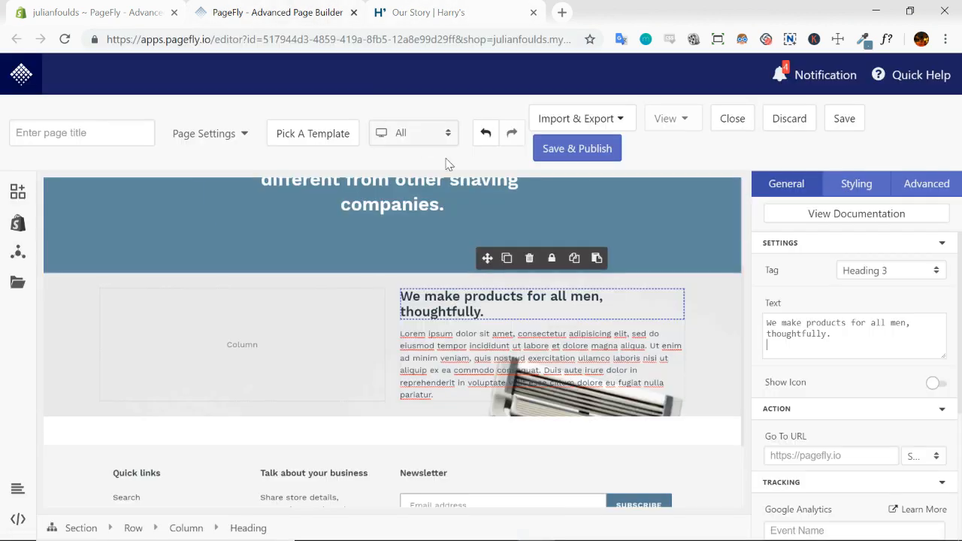
{"action": "triple_click", "coordinate": [841, 349]}
{"action": "key", "text": "ctrl+v"}
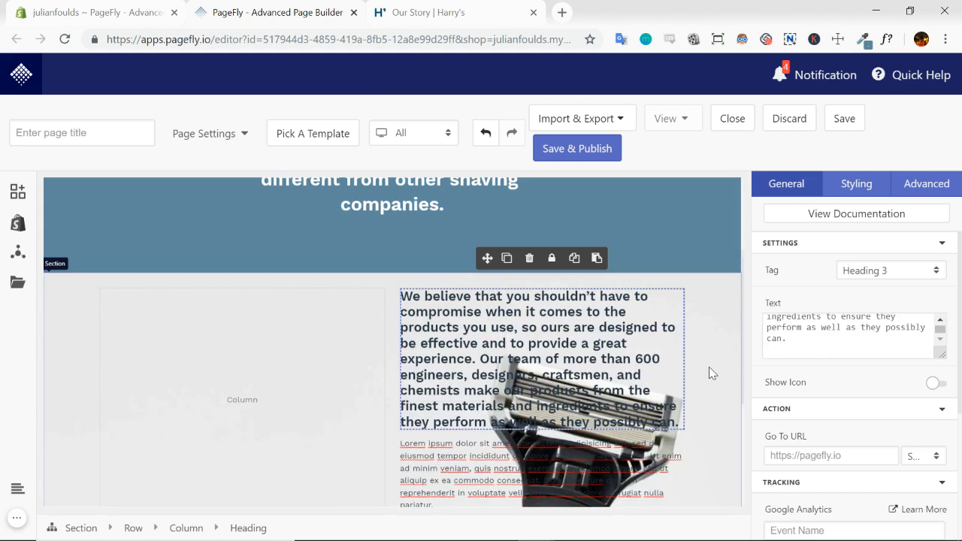
{"action": "scroll", "coordinate": [655, 320], "scroll_direction": "down", "scroll_amount": 1}
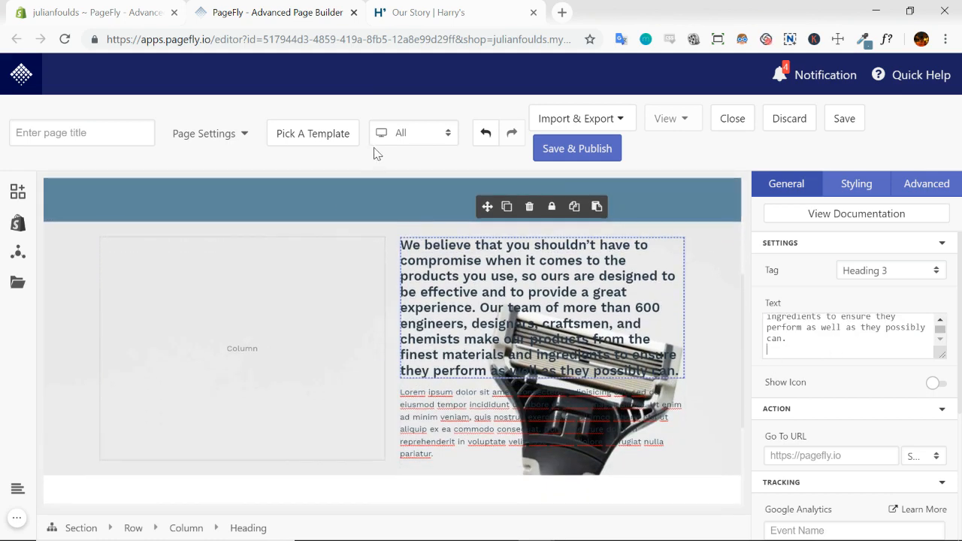
{"action": "left_click", "coordinate": [486, 133]}
Replace the placeholder paragraph below the heading with the "We believe that you shouldn't have to compromise" text copied from the Harry's page
{"action": "left_click", "coordinate": [531, 329]}
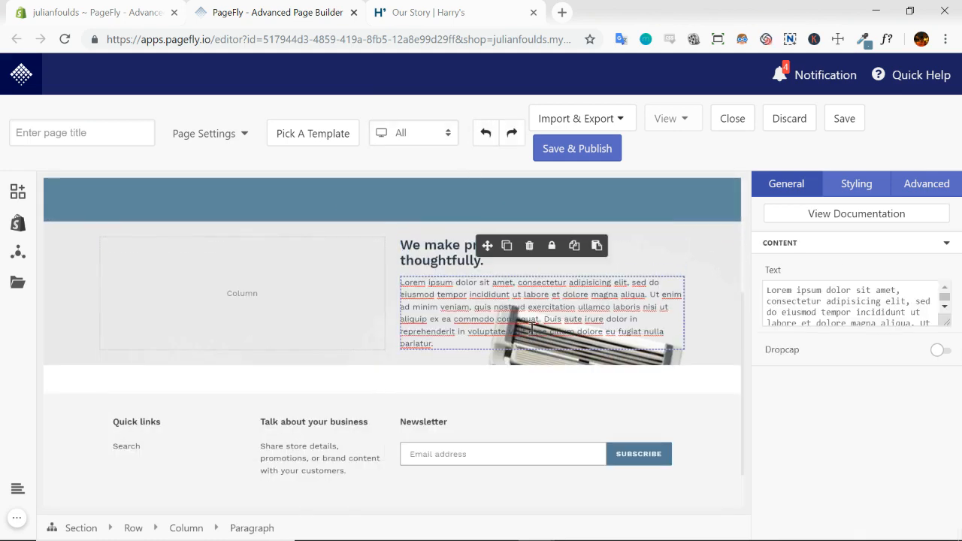
{"action": "triple_click", "coordinate": [844, 307]}
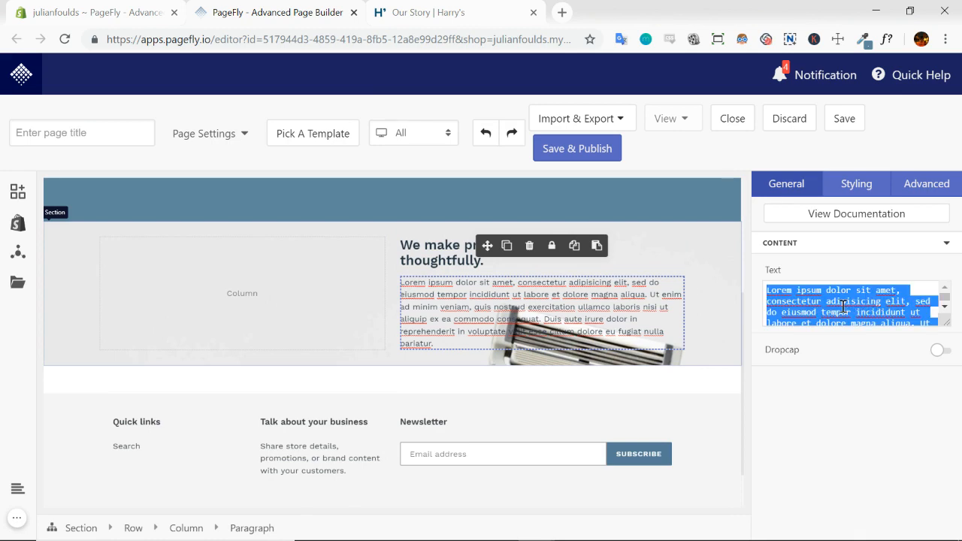
{"action": "left_click", "coordinate": [468, 15]}
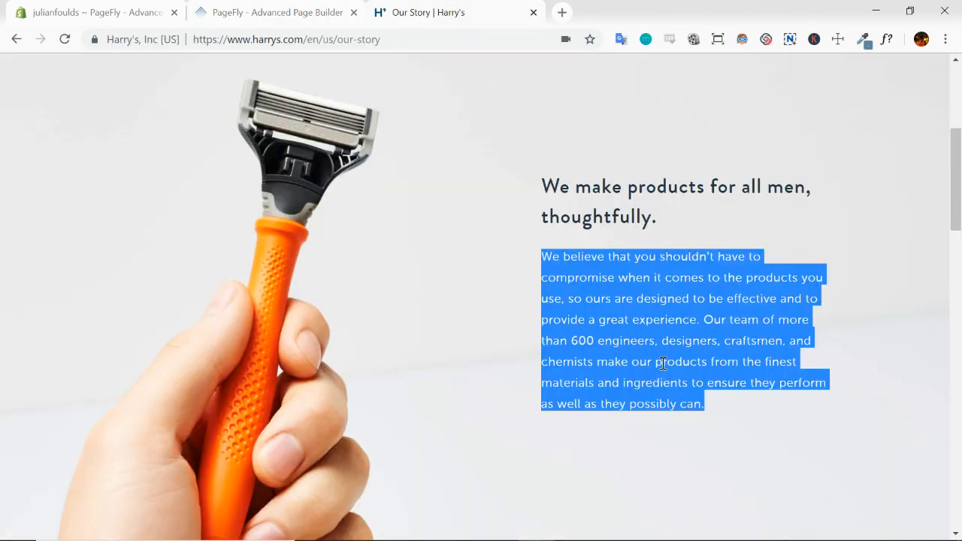
{"action": "left_click", "coordinate": [256, 13]}
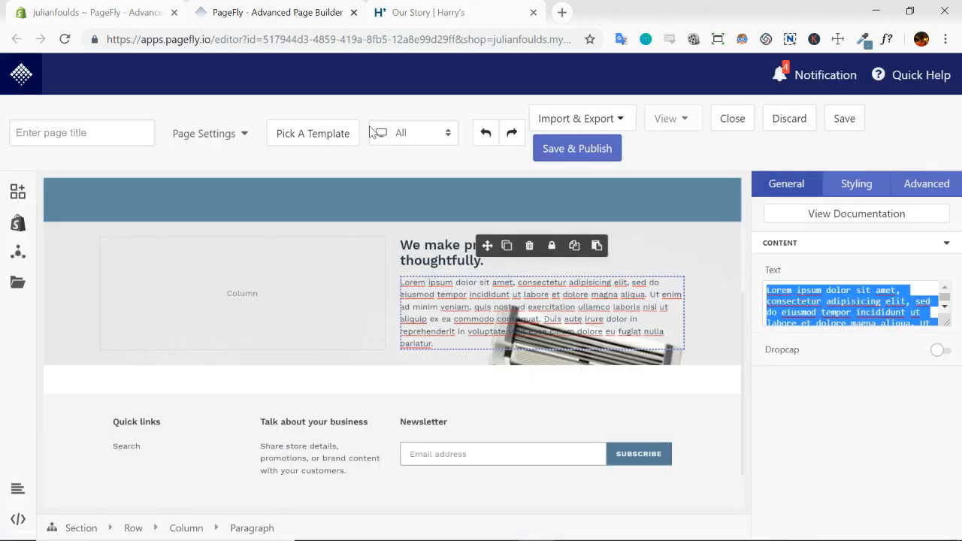
{"action": "key", "text": "ctrl+v"}
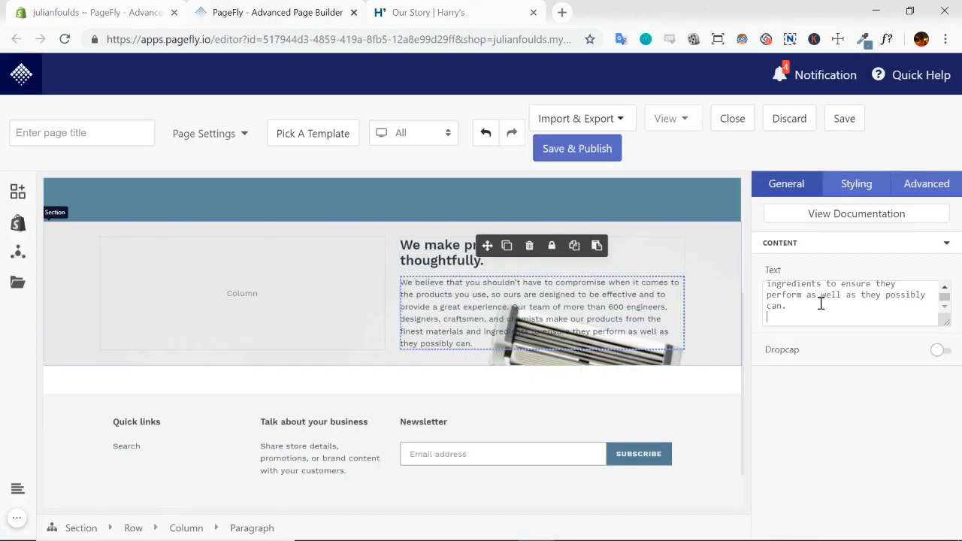
Set the background image size of the razor section to cover
{"action": "left_click", "coordinate": [706, 309]}
{"action": "scroll", "coordinate": [711, 285], "scroll_direction": "down", "scroll_amount": 1}
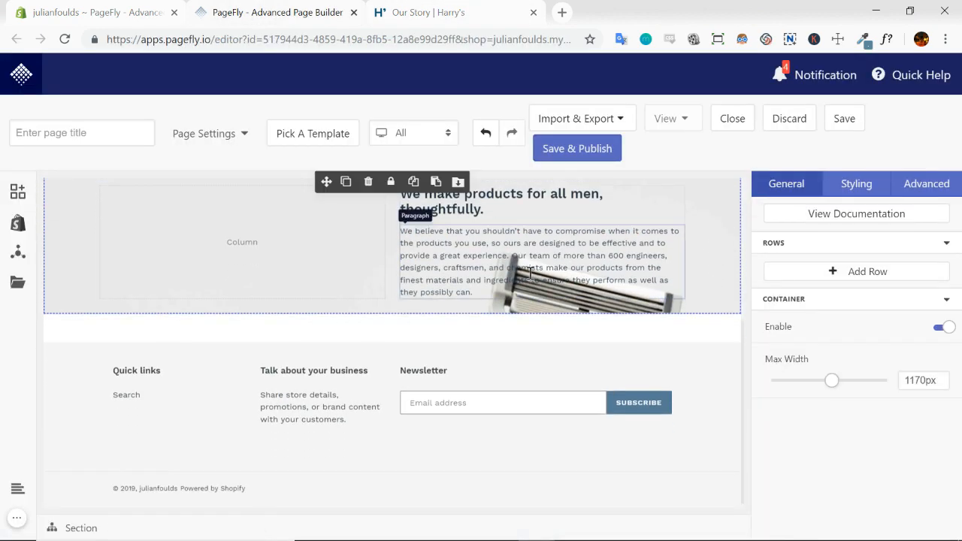
{"action": "scroll", "coordinate": [723, 306], "scroll_direction": "up", "scroll_amount": 1}
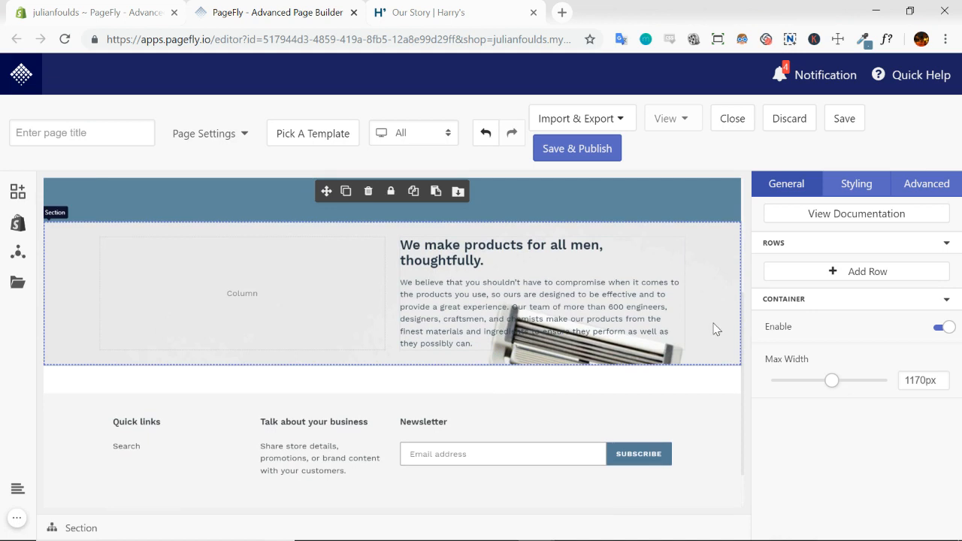
{"action": "left_click", "coordinate": [859, 192]}
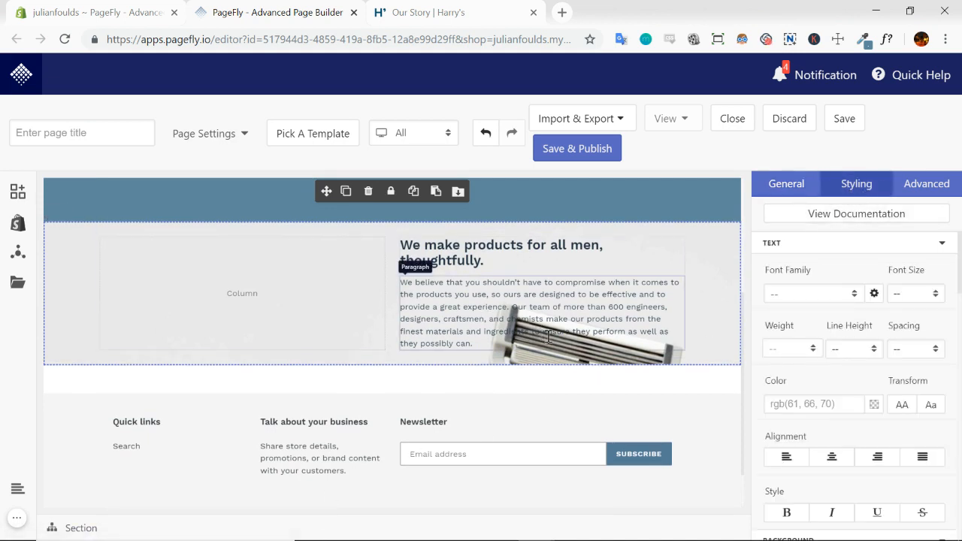
{"action": "left_click", "coordinate": [943, 244]}
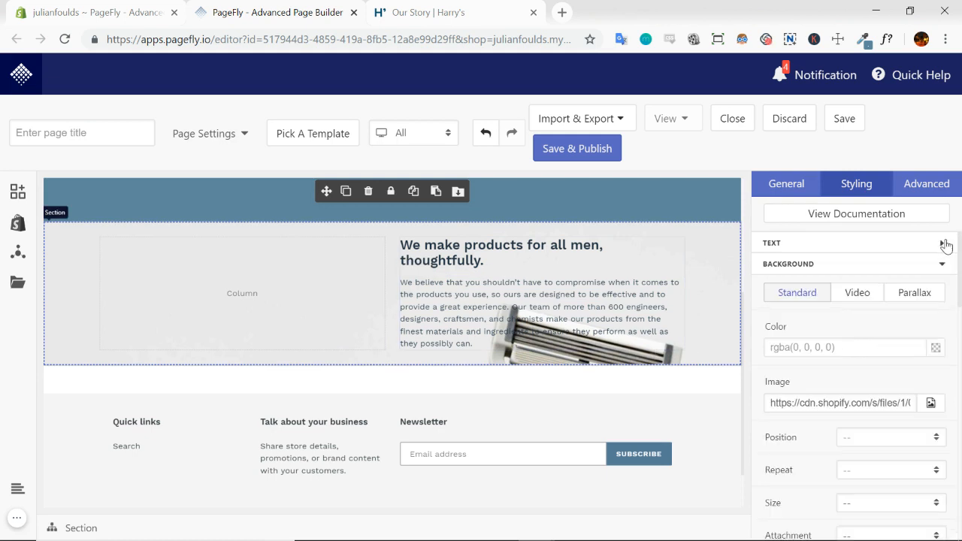
{"action": "left_click", "coordinate": [943, 265]}
{"action": "left_click", "coordinate": [943, 267]}
{"action": "scroll", "coordinate": [944, 267], "scroll_direction": "down", "scroll_amount": 2}
{"action": "left_click", "coordinate": [937, 290]}
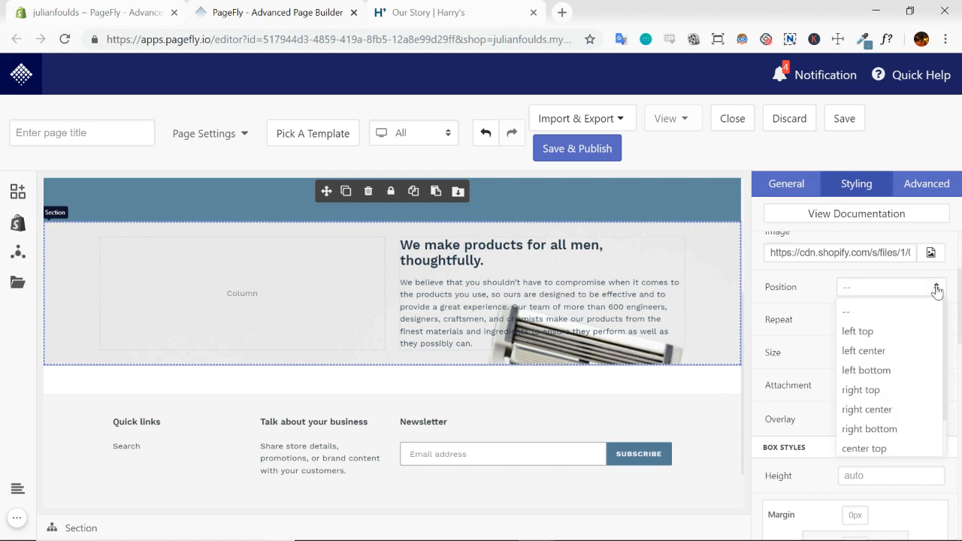
{"action": "left_click", "coordinate": [937, 289]}
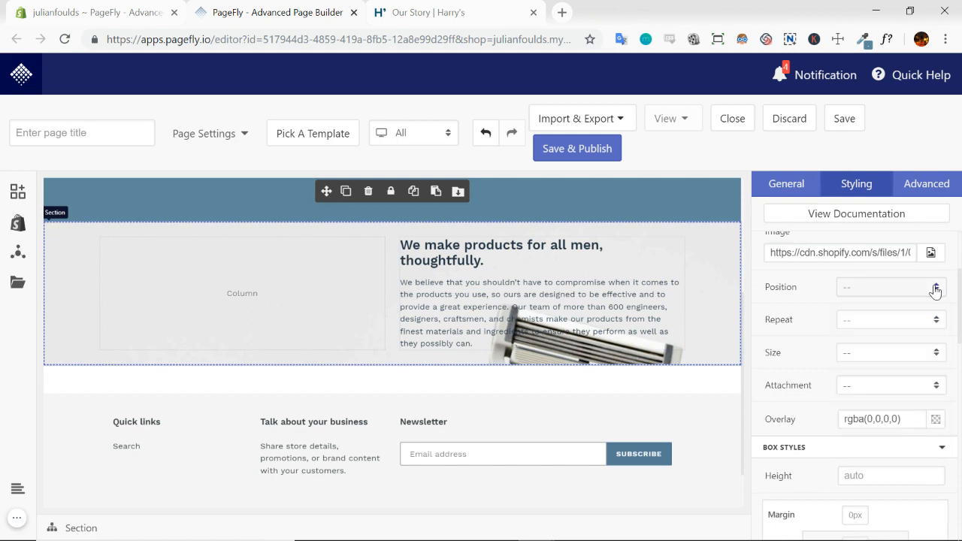
{"action": "left_click", "coordinate": [937, 352]}
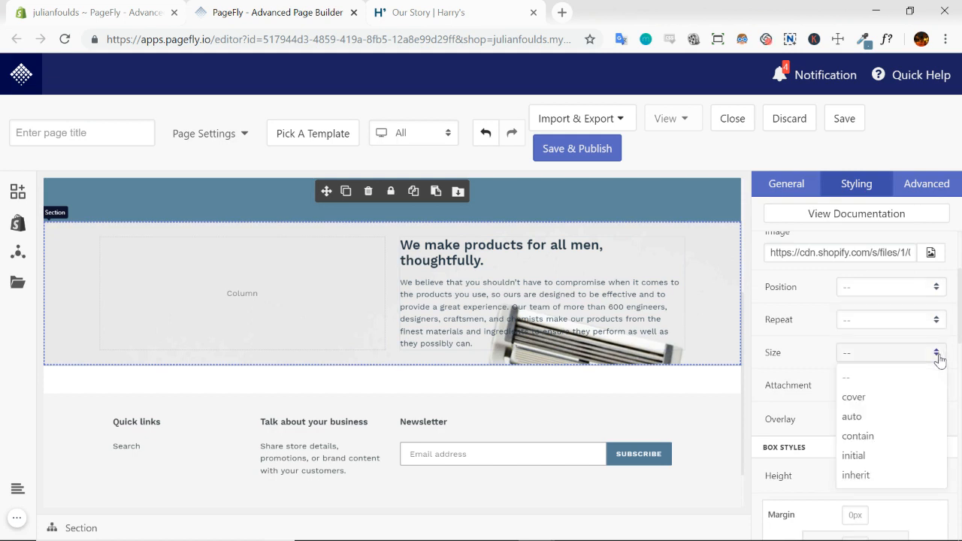
{"action": "left_click", "coordinate": [854, 397]}
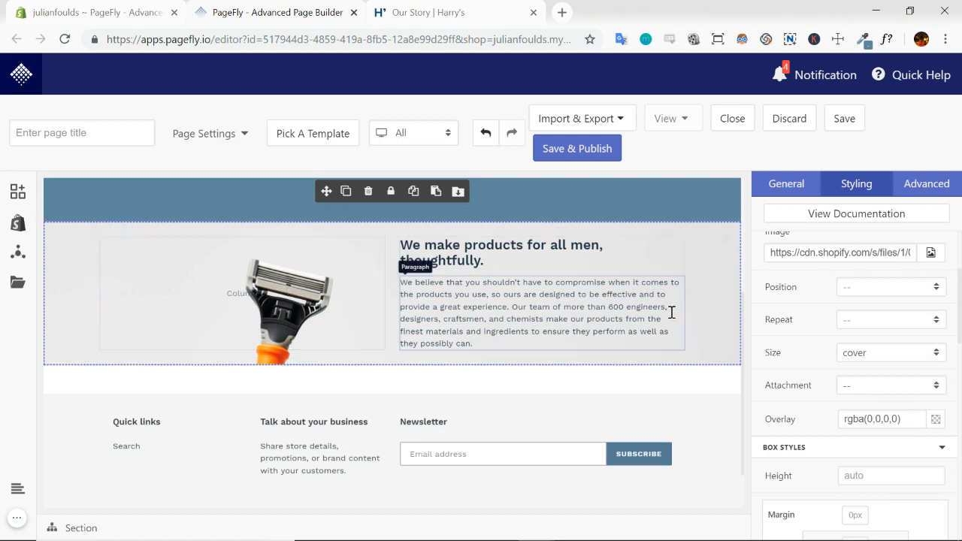
Measure the spacing above the heading and below the paragraph in the razor section of the Harry's page, and return to PageFly
{"action": "scroll", "coordinate": [672, 310], "scroll_direction": "up", "scroll_amount": 1}
{"action": "scroll", "coordinate": [712, 321], "scroll_direction": "up", "scroll_amount": 1}
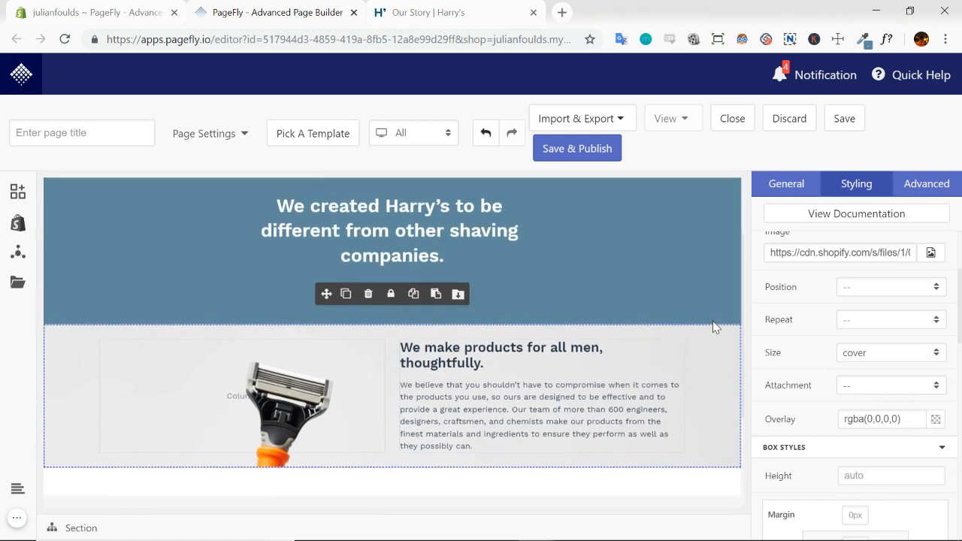
{"action": "scroll", "coordinate": [713, 321], "scroll_direction": "down", "scroll_amount": 1}
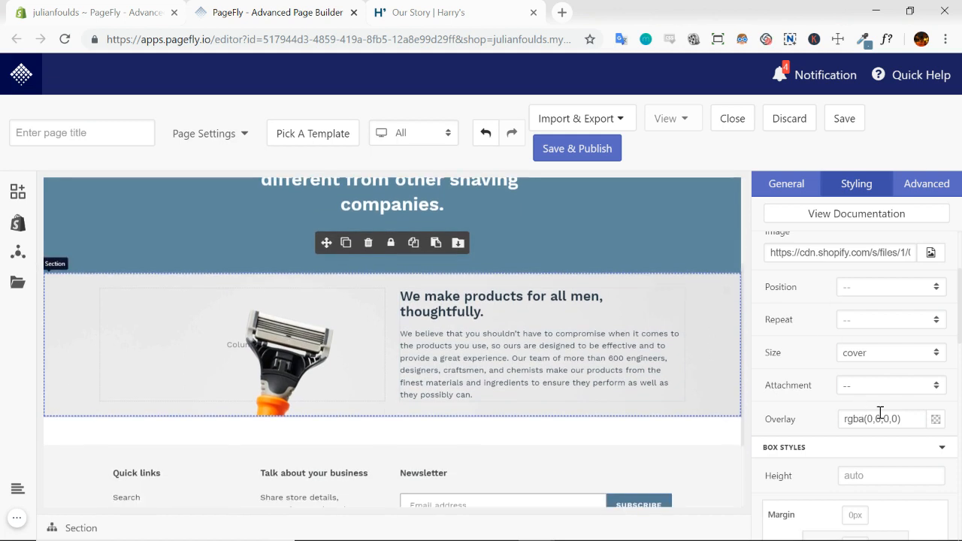
{"action": "scroll", "coordinate": [865, 398], "scroll_direction": "up", "scroll_amount": 1}
{"action": "scroll", "coordinate": [870, 322], "scroll_direction": "up", "scroll_amount": 1}
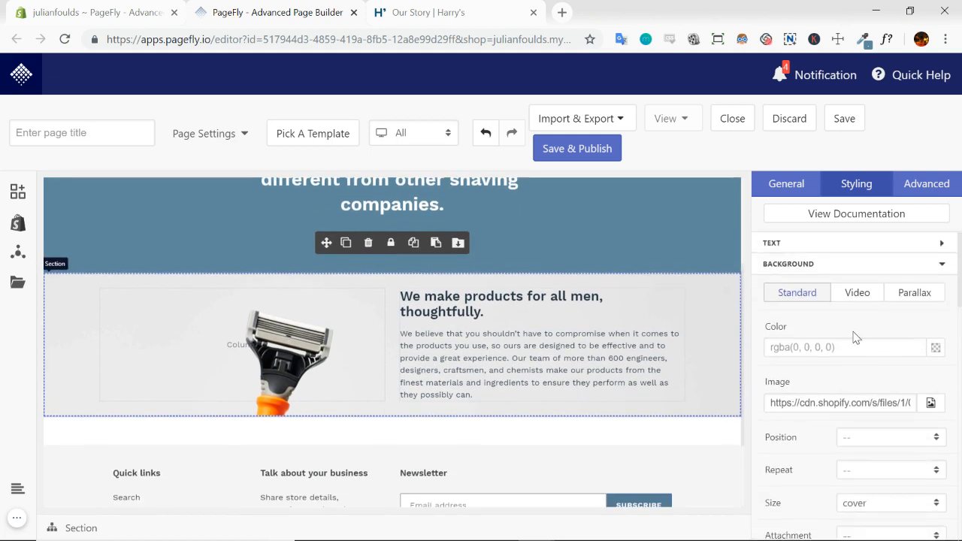
{"action": "left_click", "coordinate": [943, 267]}
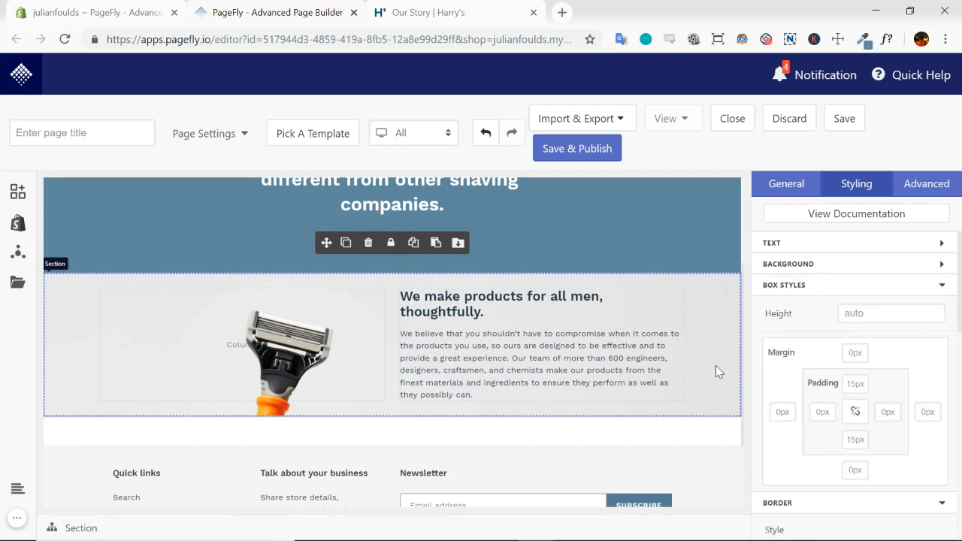
{"action": "scroll", "coordinate": [715, 365], "scroll_direction": "down", "scroll_amount": 1}
{"action": "left_click", "coordinate": [409, 13]}
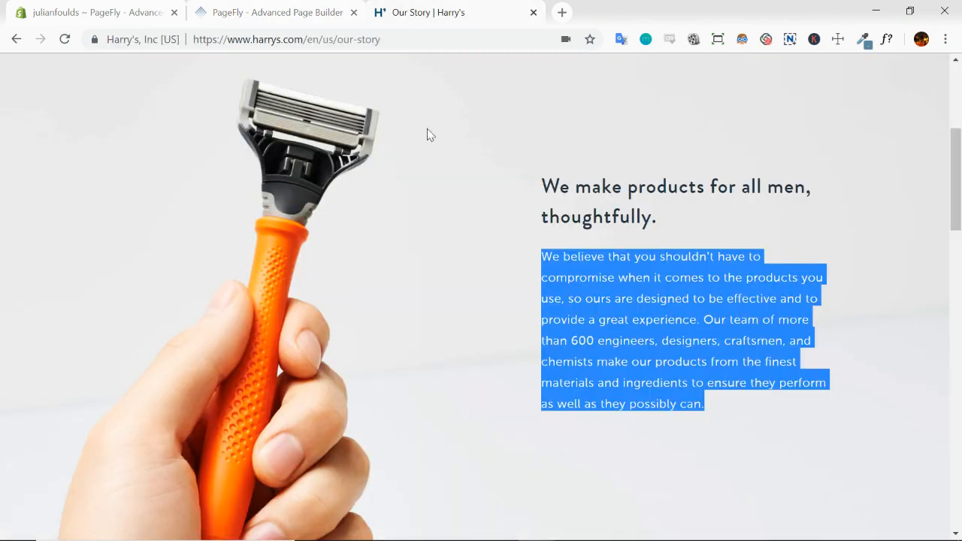
{"action": "scroll", "coordinate": [816, 229], "scroll_direction": "up", "scroll_amount": 1}
{"action": "left_click", "coordinate": [838, 42]}
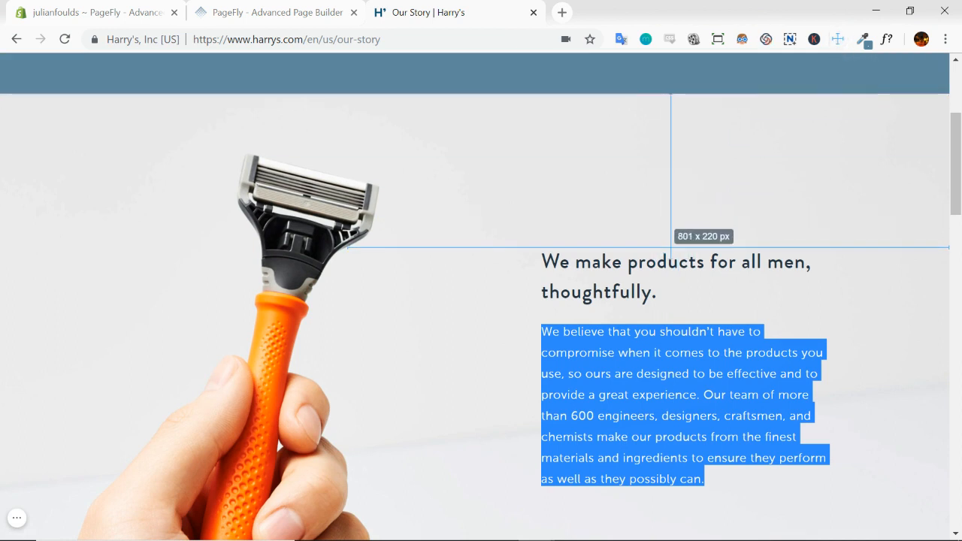
{"action": "scroll", "coordinate": [671, 245], "scroll_direction": "down", "scroll_amount": 2}
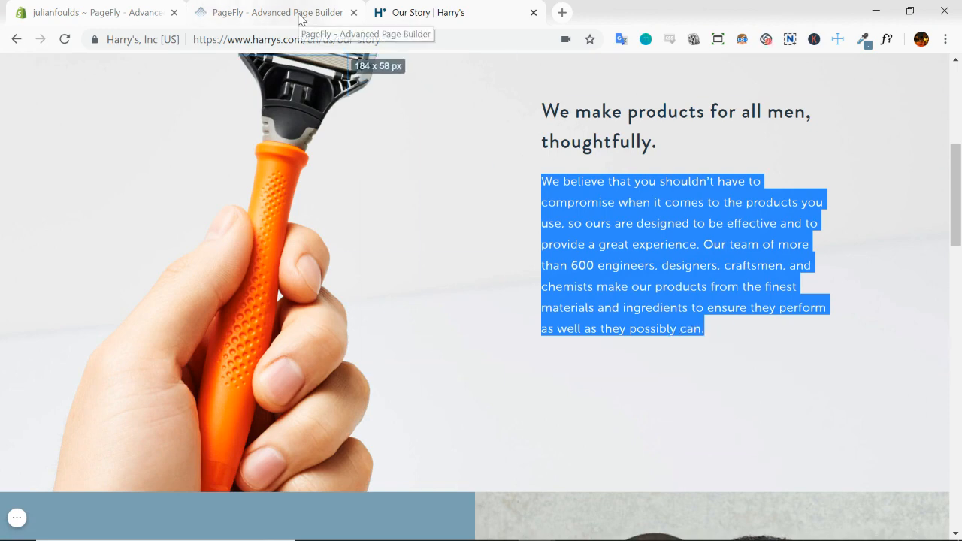
{"action": "left_click", "coordinate": [263, 17]}
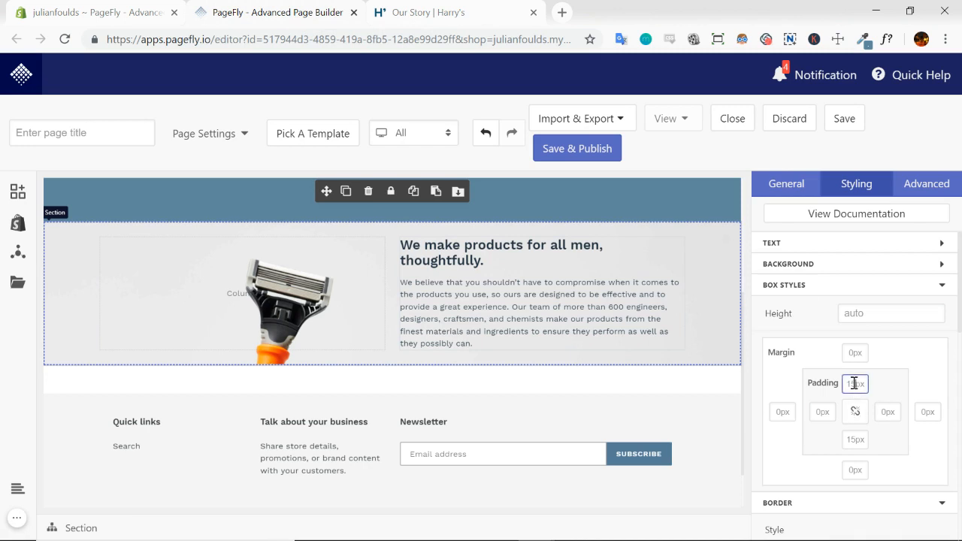
Set the razor section's top and bottom padding to 200 px
{"action": "type", "text": "200"}
{"action": "scroll", "coordinate": [855, 383], "scroll_direction": "down", "scroll_amount": 1}
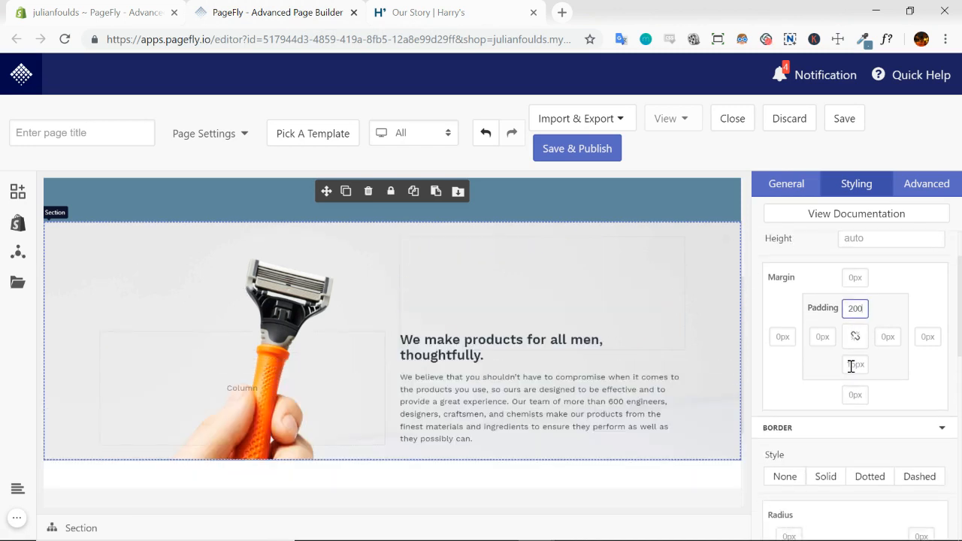
{"action": "type", "text": "200"}
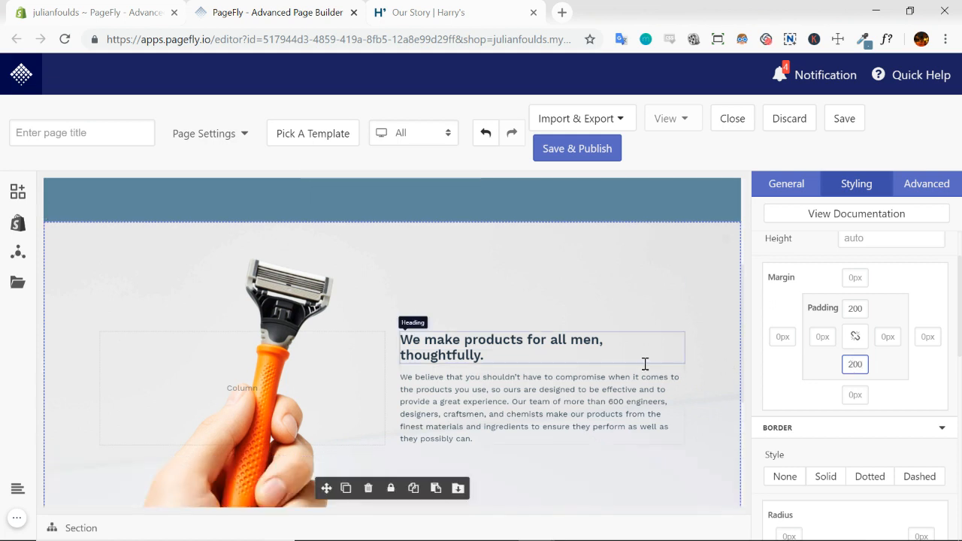
{"action": "scroll", "coordinate": [673, 323], "scroll_direction": "down", "scroll_amount": 1}
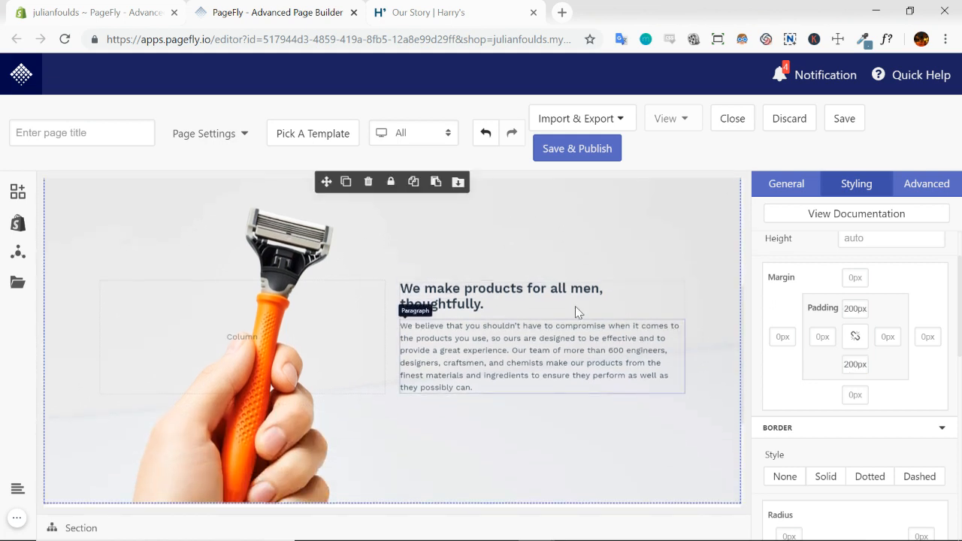
{"action": "scroll", "coordinate": [708, 305], "scroll_direction": "up", "scroll_amount": 2}
{"action": "scroll", "coordinate": [708, 306], "scroll_direction": "down", "scroll_amount": 3}
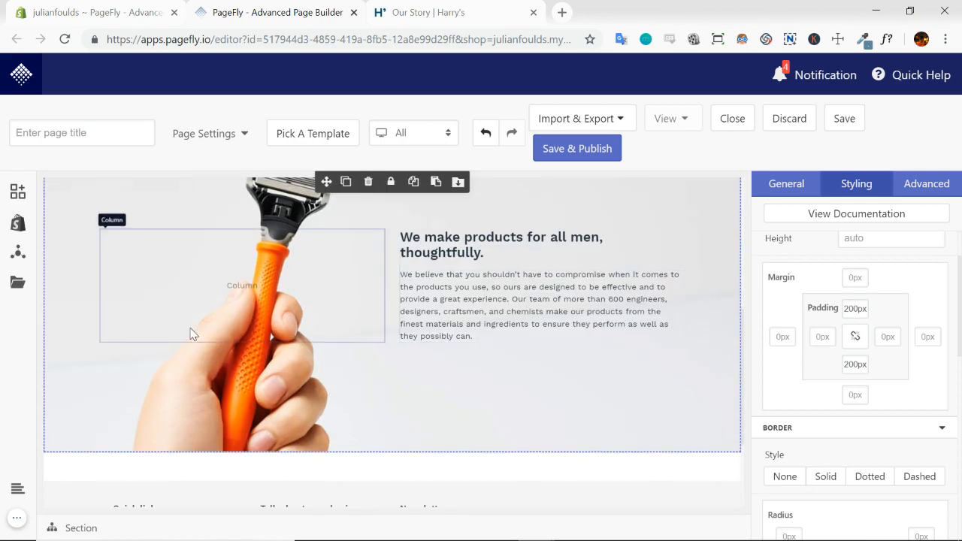
Compare the razor section's image and text placement with the Harry's page, clear the measuring overlay there, and return to PageFly
{"action": "left_click", "coordinate": [435, 12]}
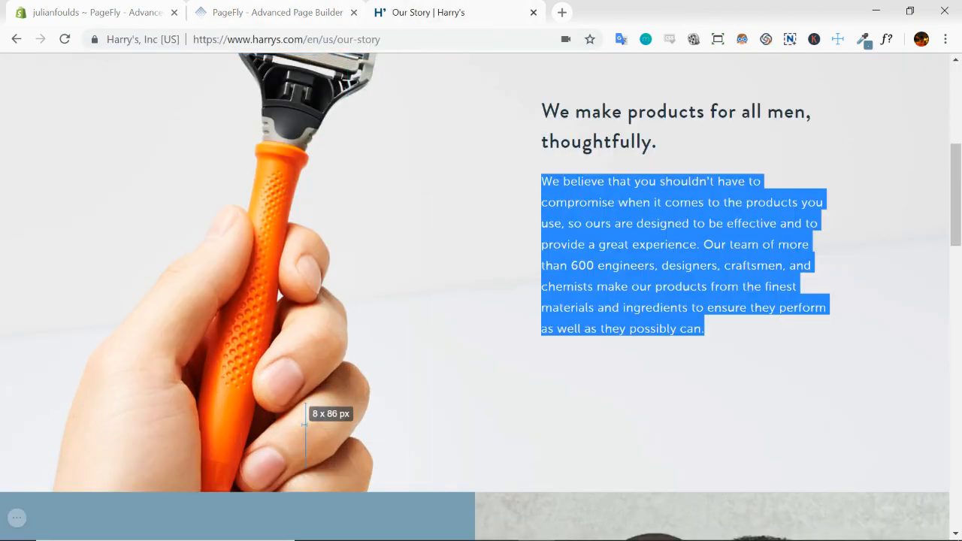
{"action": "left_click", "coordinate": [285, 14]}
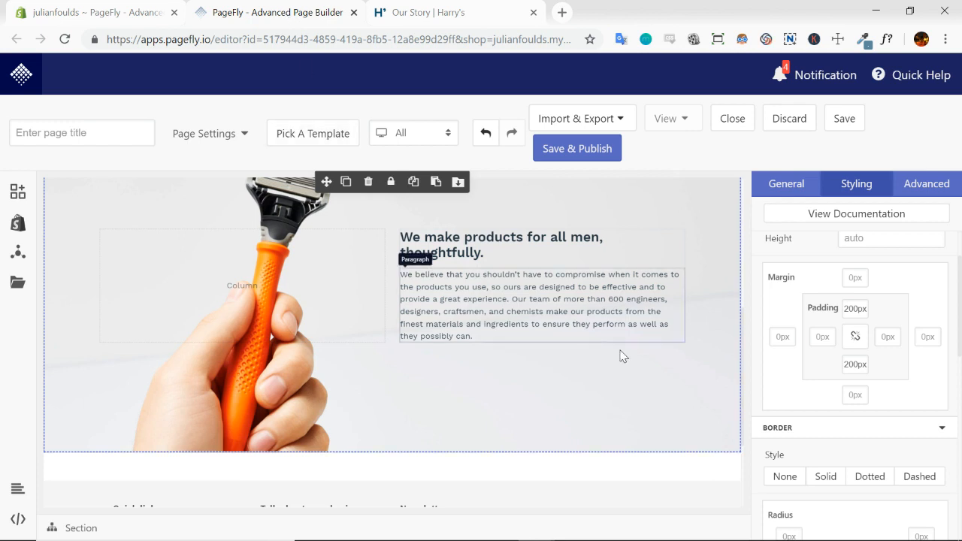
{"action": "scroll", "coordinate": [676, 368], "scroll_direction": "up", "scroll_amount": 3}
{"action": "scroll", "coordinate": [675, 370], "scroll_direction": "down", "scroll_amount": 1}
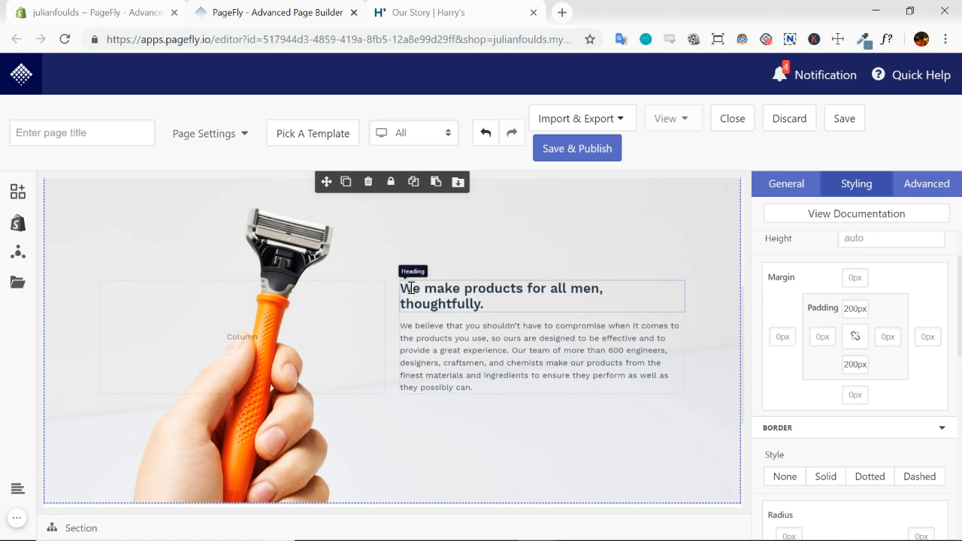
{"action": "left_click", "coordinate": [449, 20]}
{"action": "scroll", "coordinate": [526, 172], "scroll_direction": "up", "scroll_amount": 2}
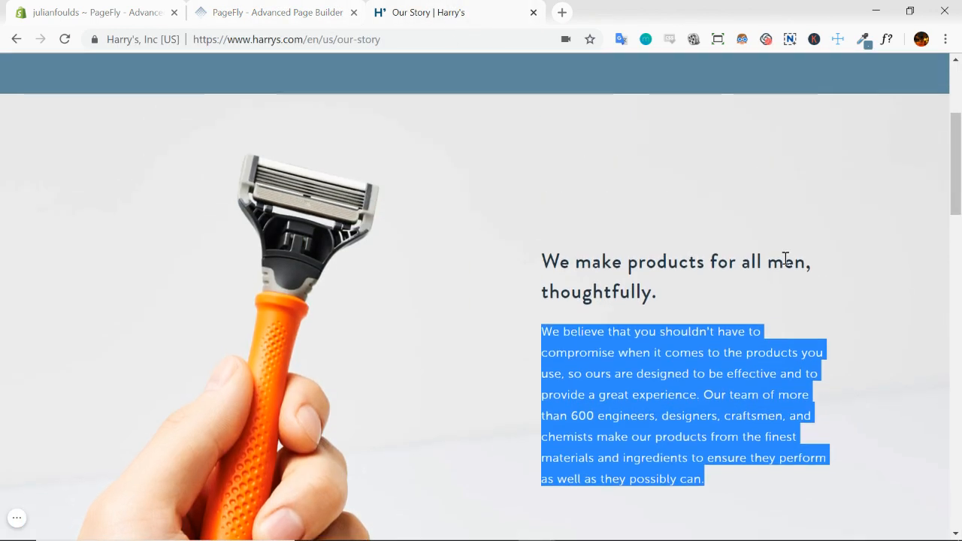
{"action": "left_click", "coordinate": [661, 301]}
{"action": "scroll", "coordinate": [743, 346], "scroll_direction": "down", "scroll_amount": 2}
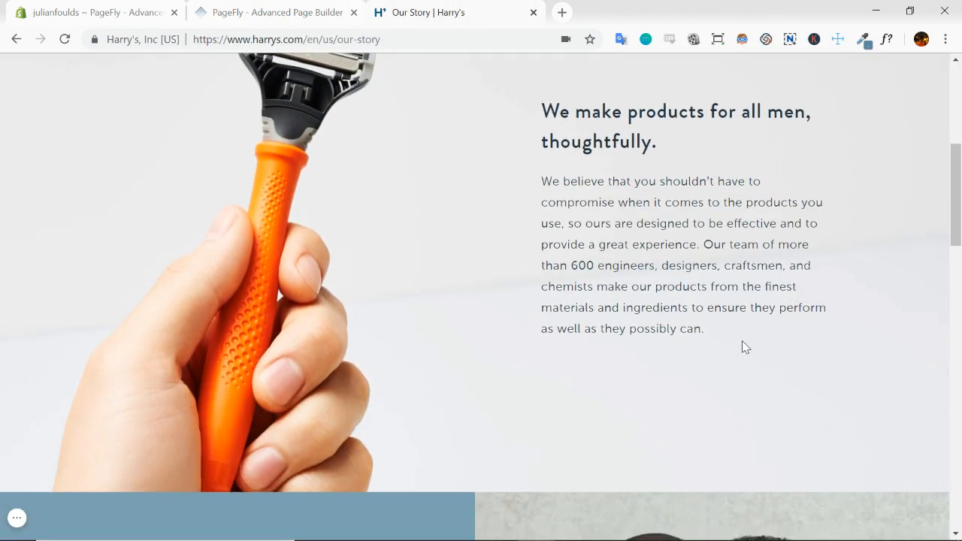
{"action": "left_click", "coordinate": [840, 39]}
{"action": "scroll", "coordinate": [708, 229], "scroll_direction": "up", "scroll_amount": 1}
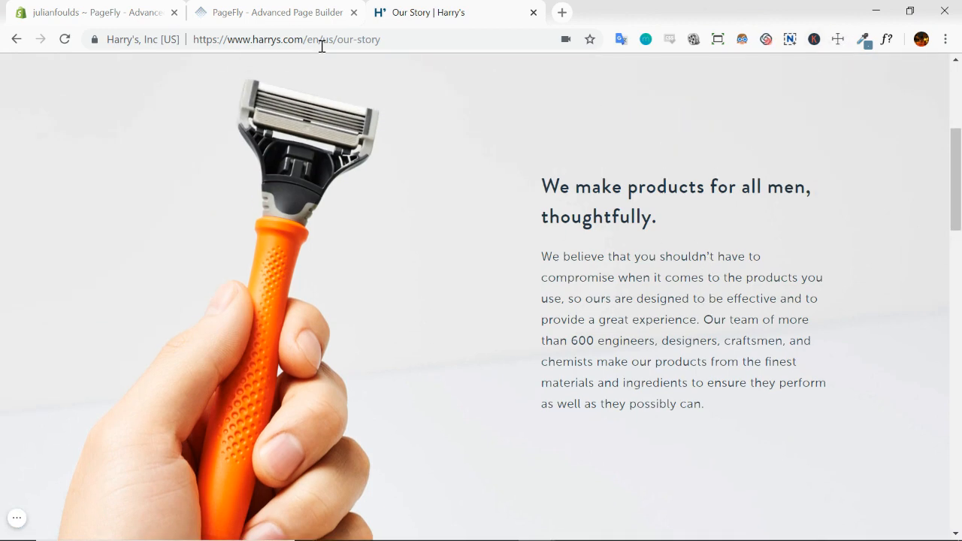
{"action": "left_click", "coordinate": [276, 16]}
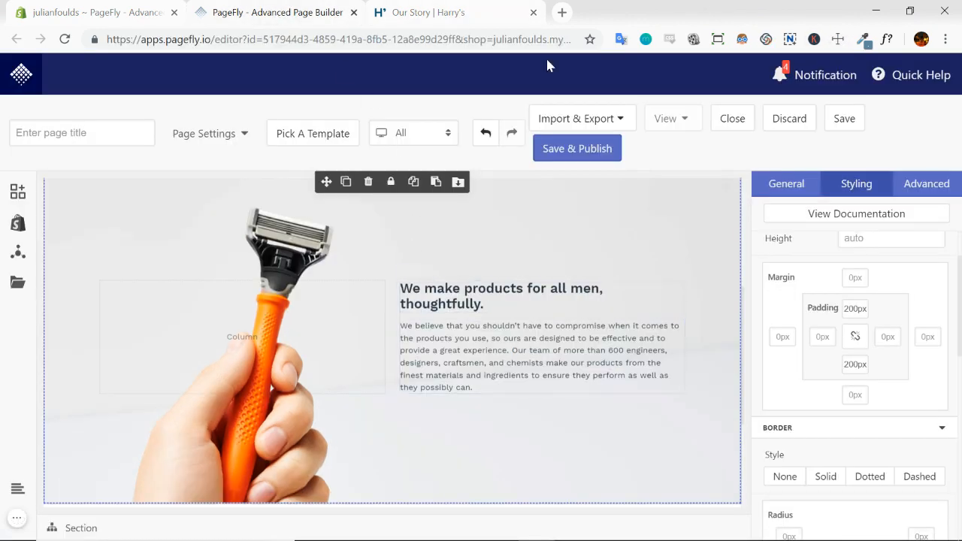
{"action": "left_click", "coordinate": [489, 15]}
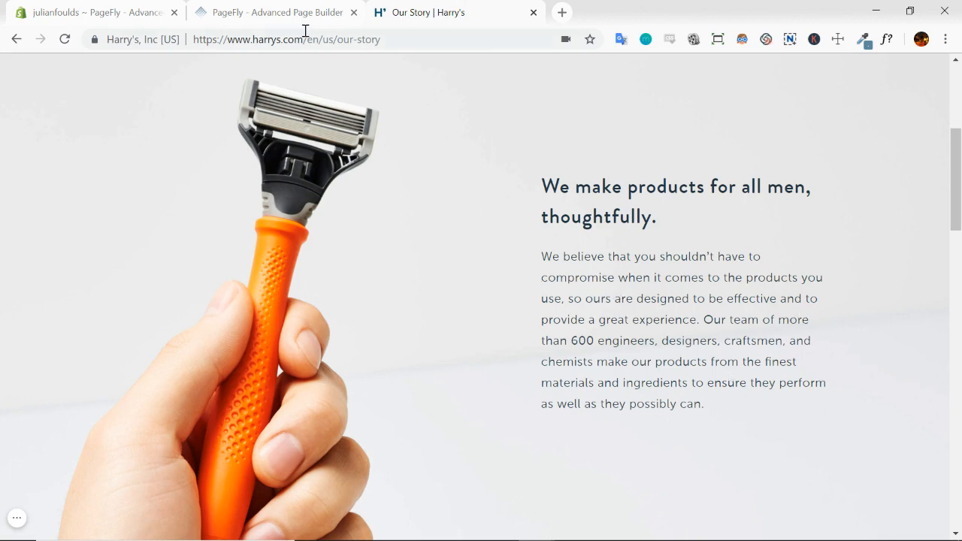
{"action": "left_click", "coordinate": [242, 21]}
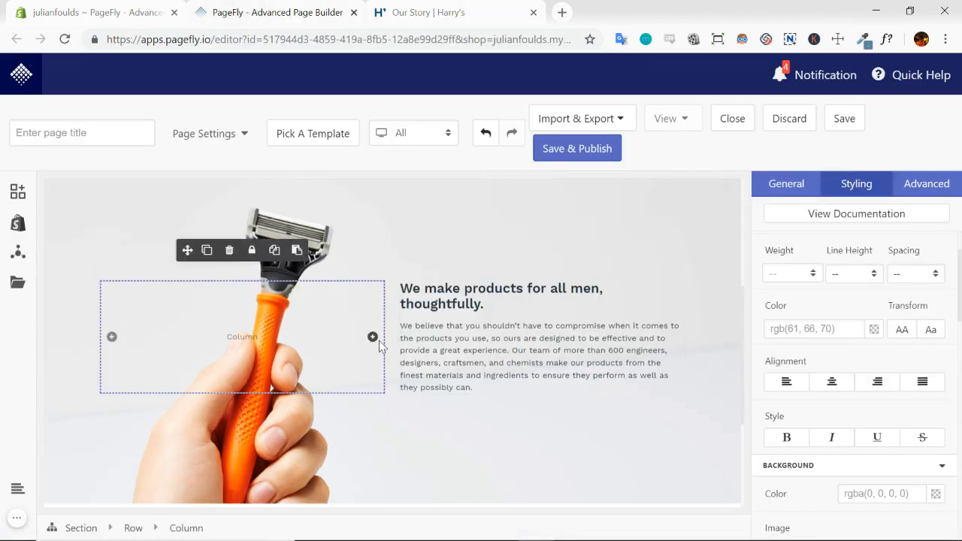
Try widening the empty column in the razor section, undo it, and narrow the text column instead
{"action": "left_click_drag", "start_coordinate": [373, 337], "coordinate": [421, 344]}
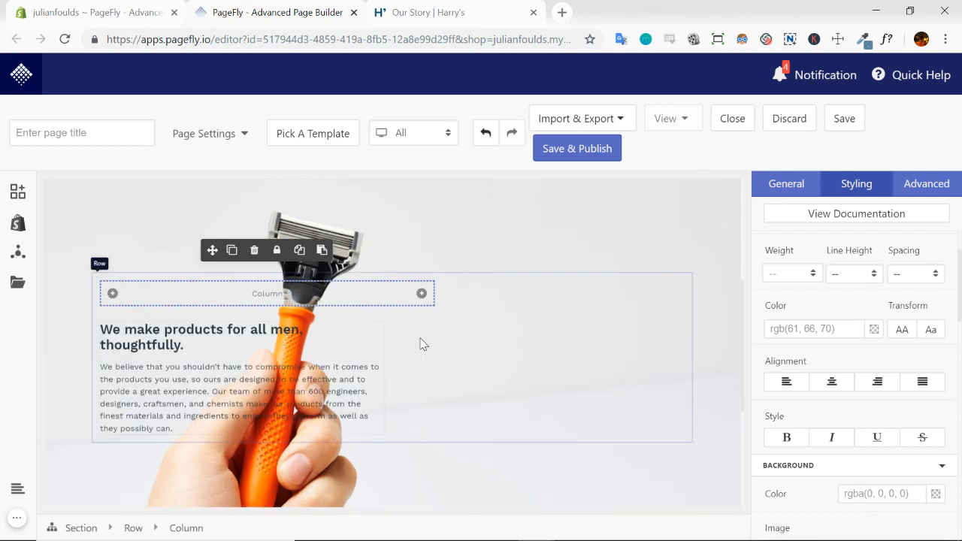
{"action": "left_click", "coordinate": [485, 133]}
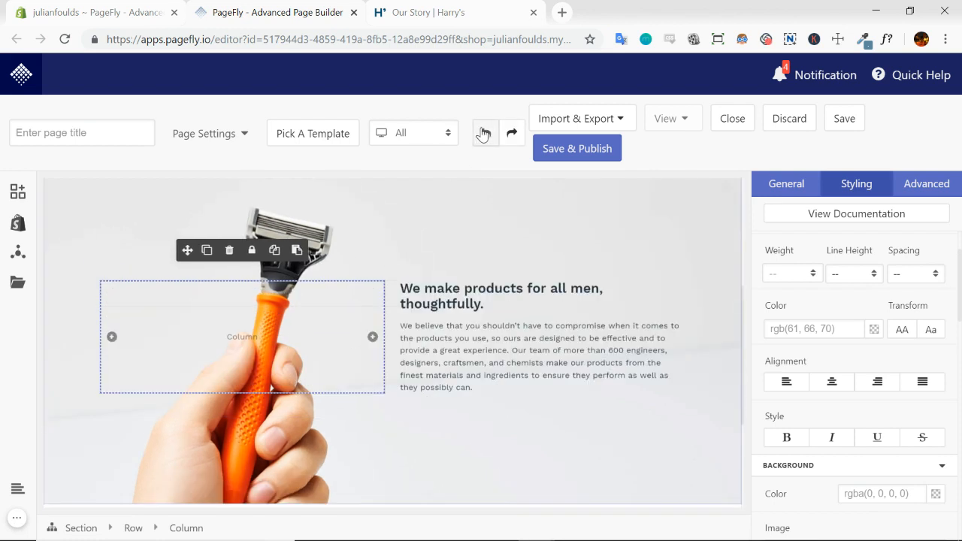
{"action": "left_click", "coordinate": [412, 370]}
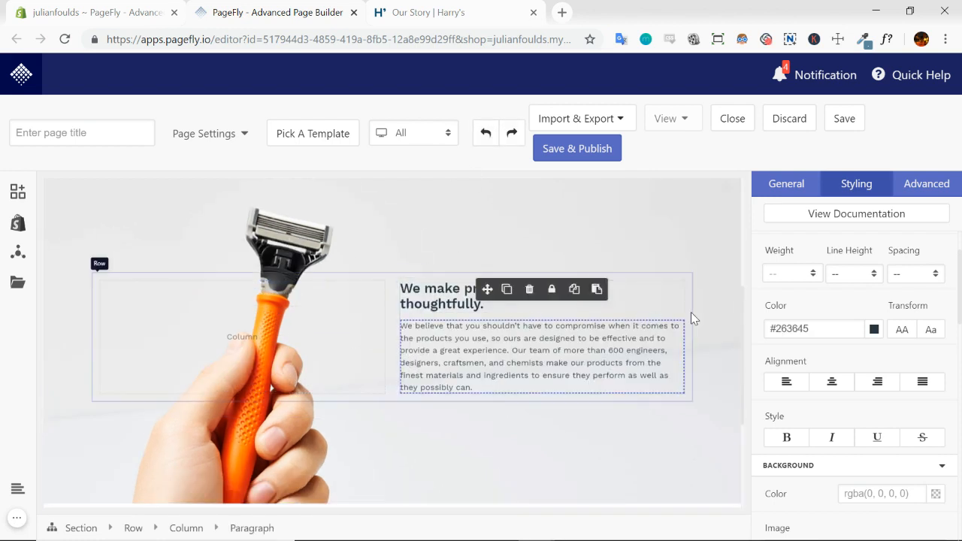
{"action": "left_click", "coordinate": [519, 319]}
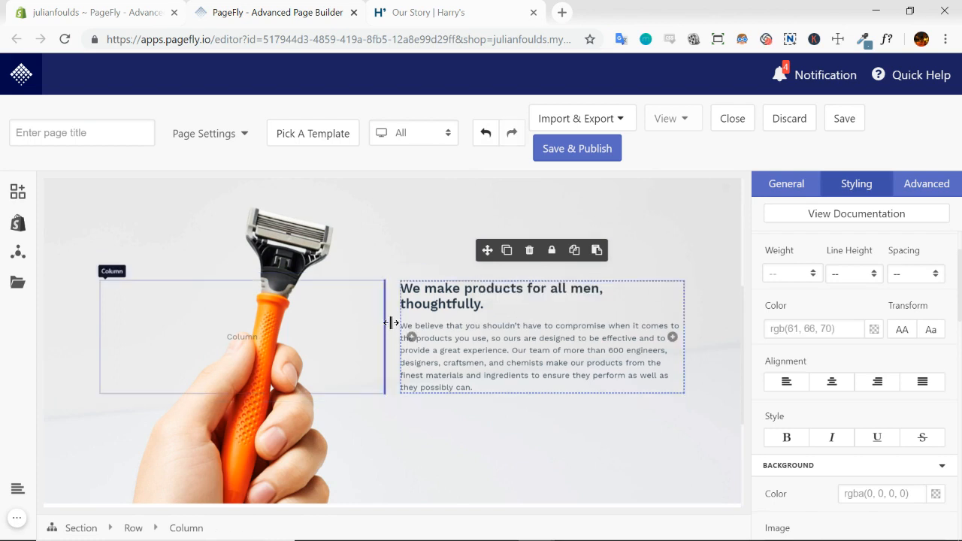
{"action": "left_click_drag", "start_coordinate": [391, 323], "coordinate": [434, 324]}
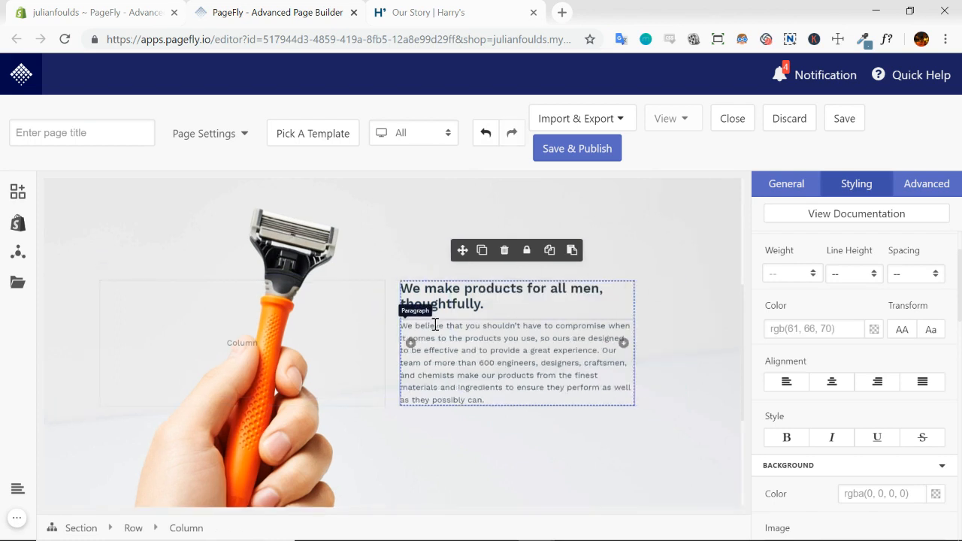
{"action": "left_click", "coordinate": [693, 378]}
{"action": "left_click", "coordinate": [720, 354]}
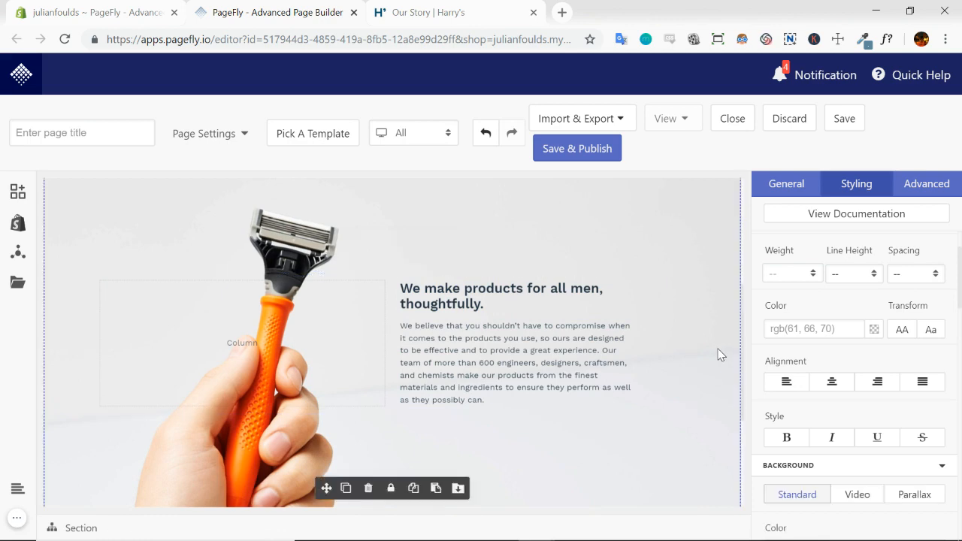
Check the text position on the Harry's page and set the left padding of the razor section's text column to 10%
{"action": "scroll", "coordinate": [696, 344], "scroll_direction": "down", "scroll_amount": 1}
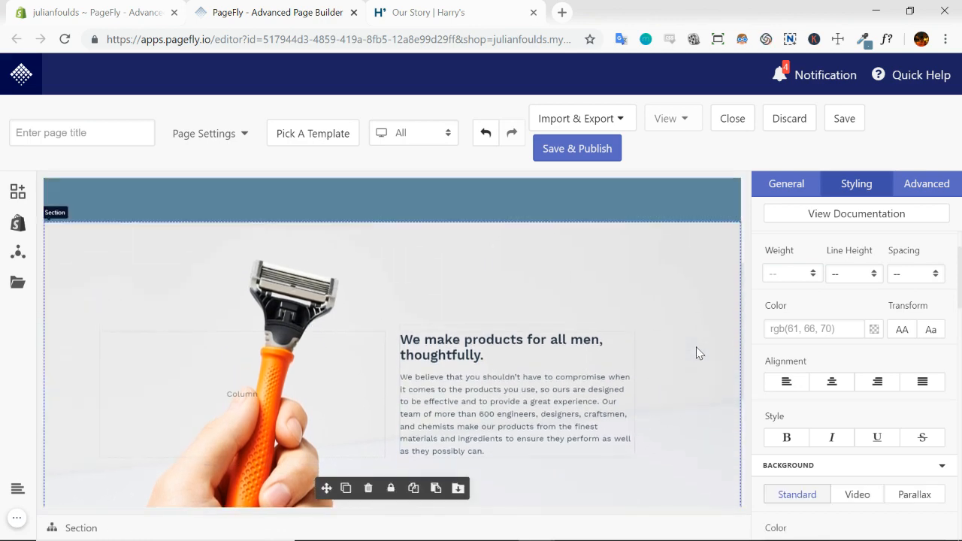
{"action": "left_click", "coordinate": [451, 15]}
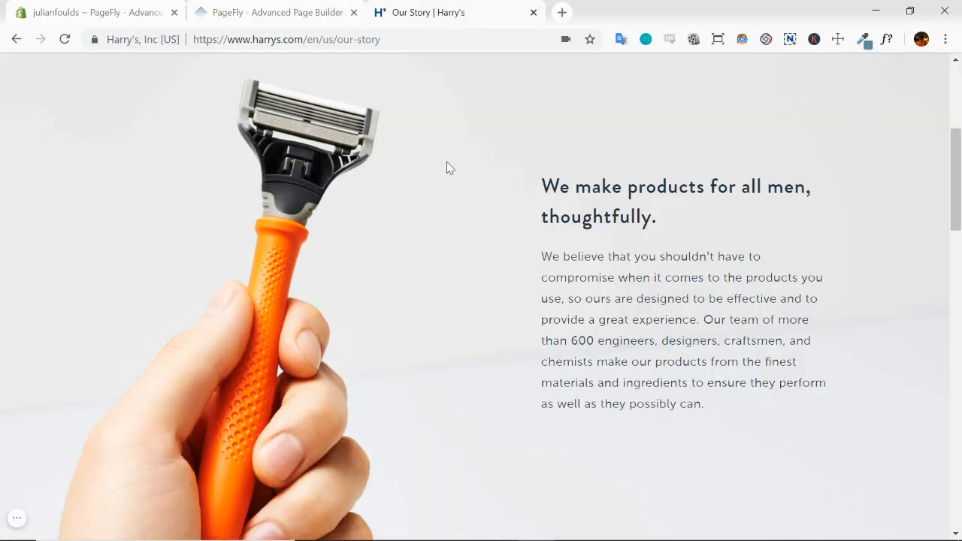
{"action": "left_click", "coordinate": [302, 10]}
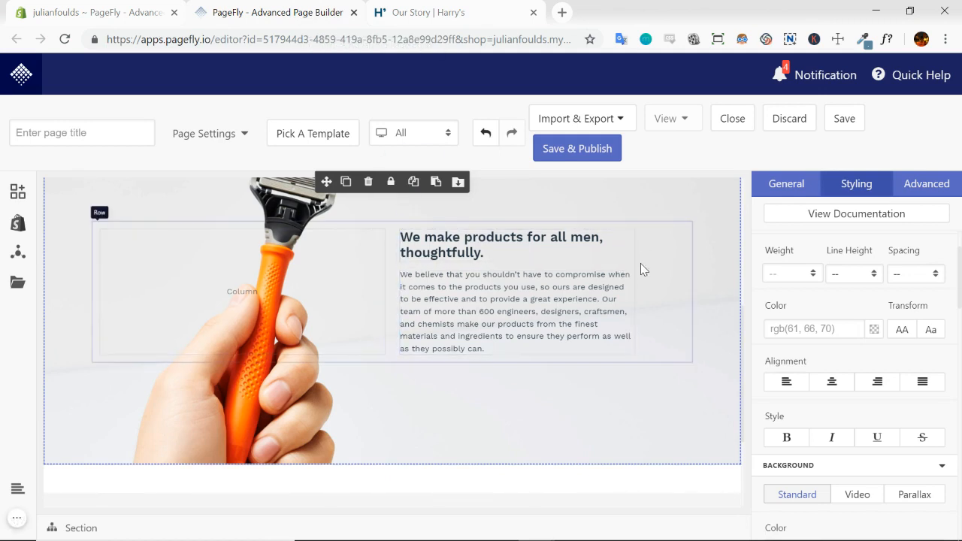
{"action": "left_click", "coordinate": [554, 276]}
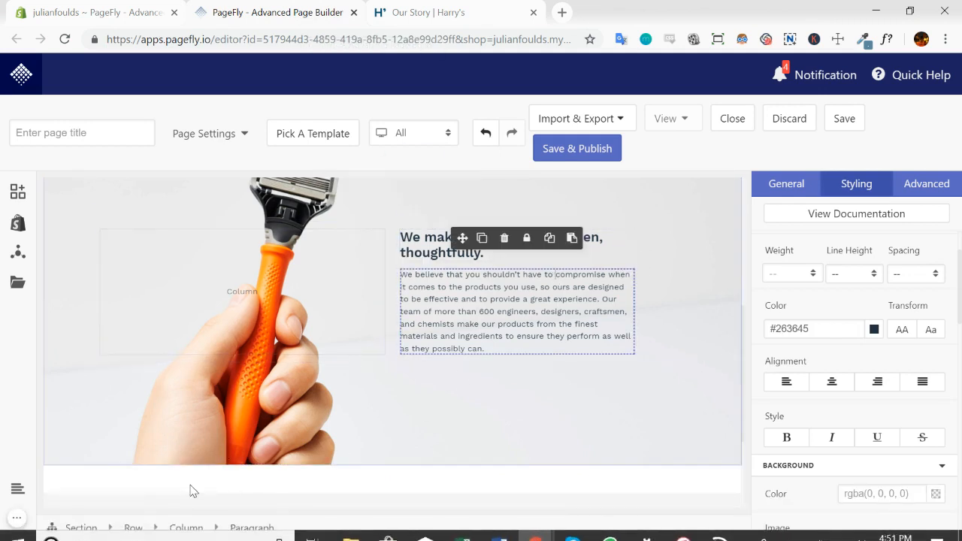
{"action": "left_click", "coordinate": [182, 527]}
{"action": "scroll", "coordinate": [844, 327], "scroll_direction": "down", "scroll_amount": 3}
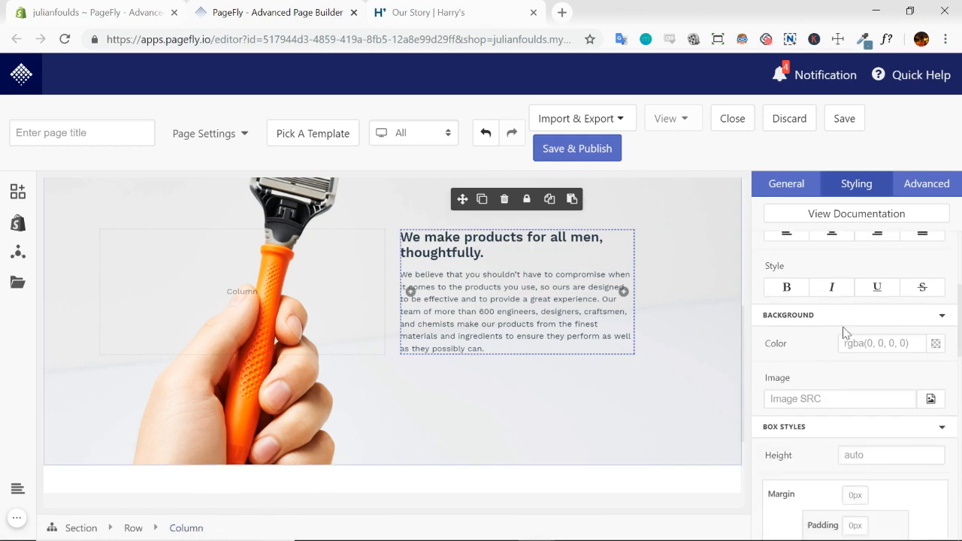
{"action": "scroll", "coordinate": [844, 327], "scroll_direction": "down", "scroll_amount": 2}
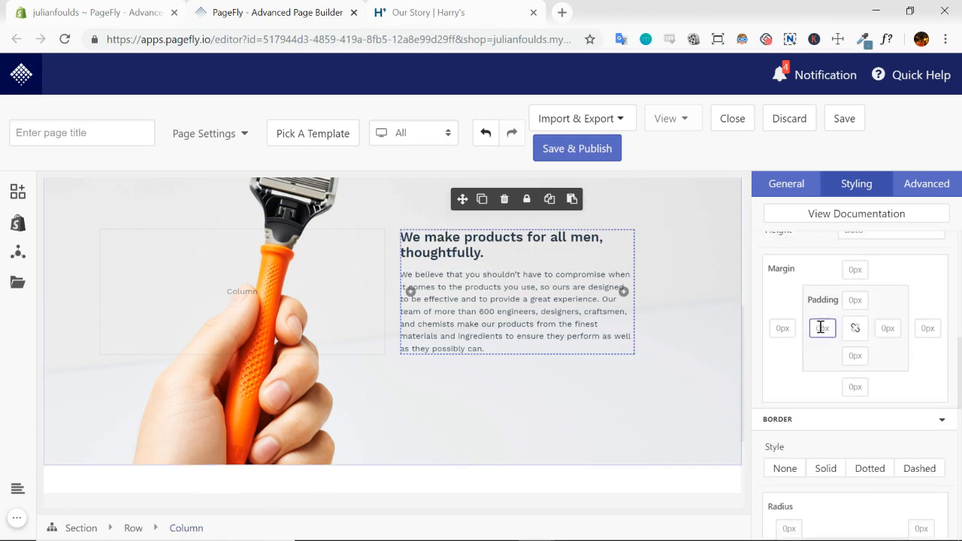
{"action": "type", "text": "10"}
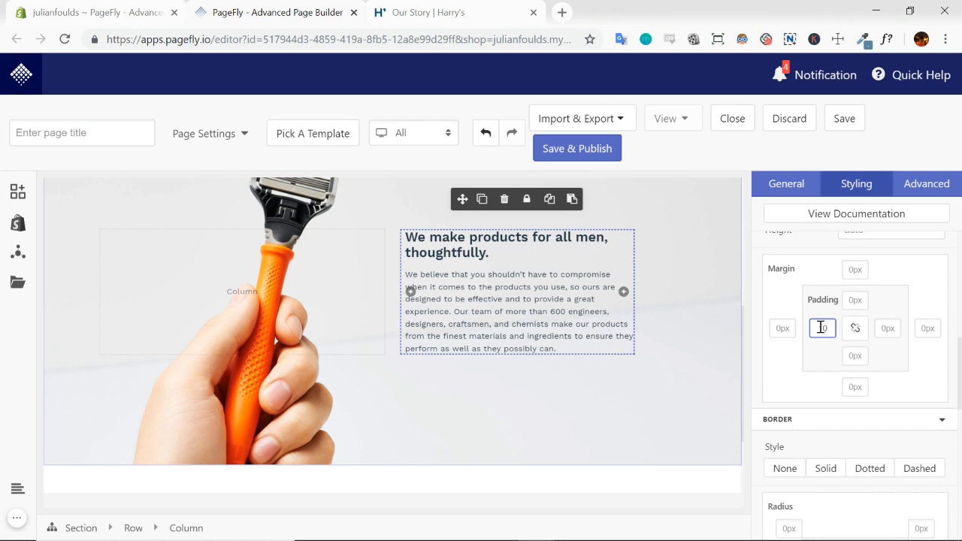
{"action": "type", "text": "%"}
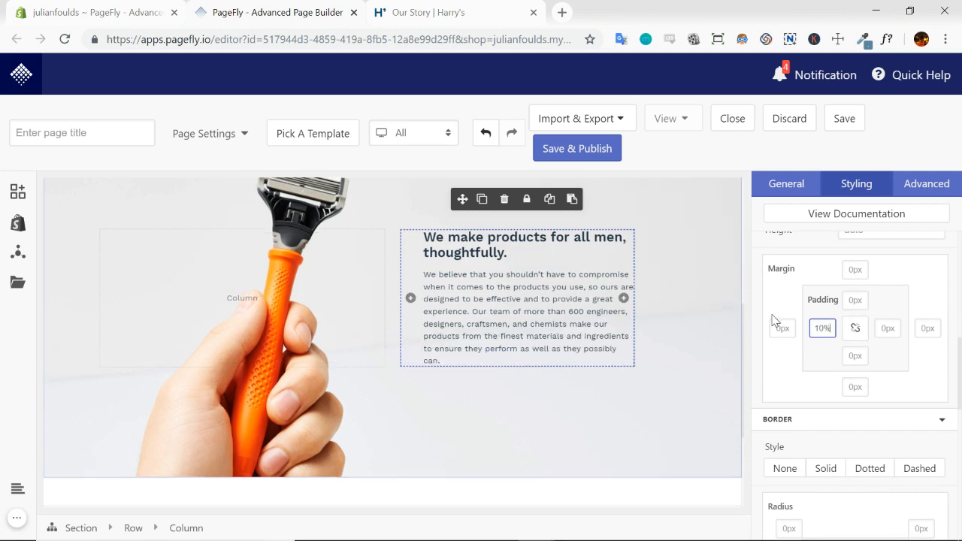
{"action": "left_click", "coordinate": [699, 326]}
Compare with the Harry's page again and increase the text column's left padding to 30%, trying 20% first
{"action": "scroll", "coordinate": [681, 389], "scroll_direction": "up", "scroll_amount": 1}
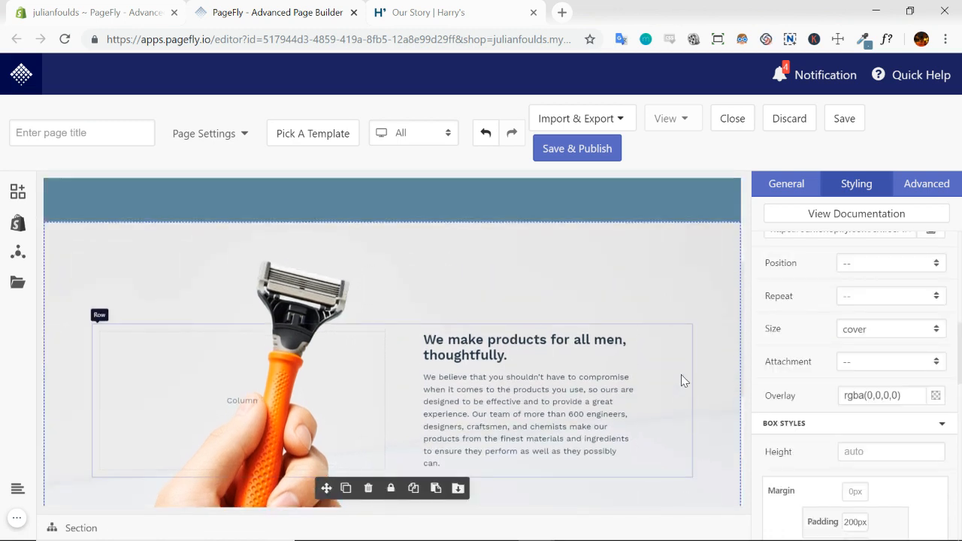
{"action": "scroll", "coordinate": [681, 383], "scroll_direction": "down", "scroll_amount": 1}
{"action": "left_click", "coordinate": [492, 15]}
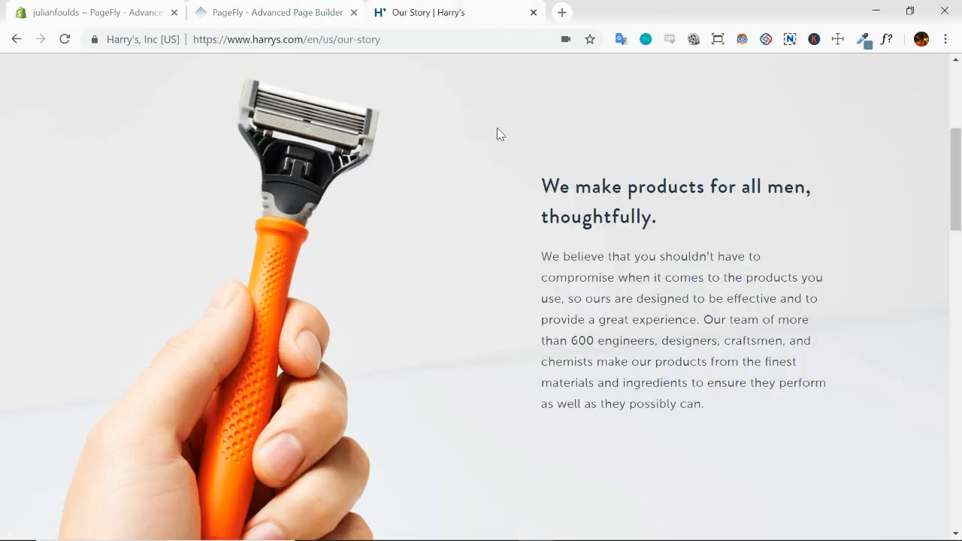
{"action": "left_click", "coordinate": [323, 14]}
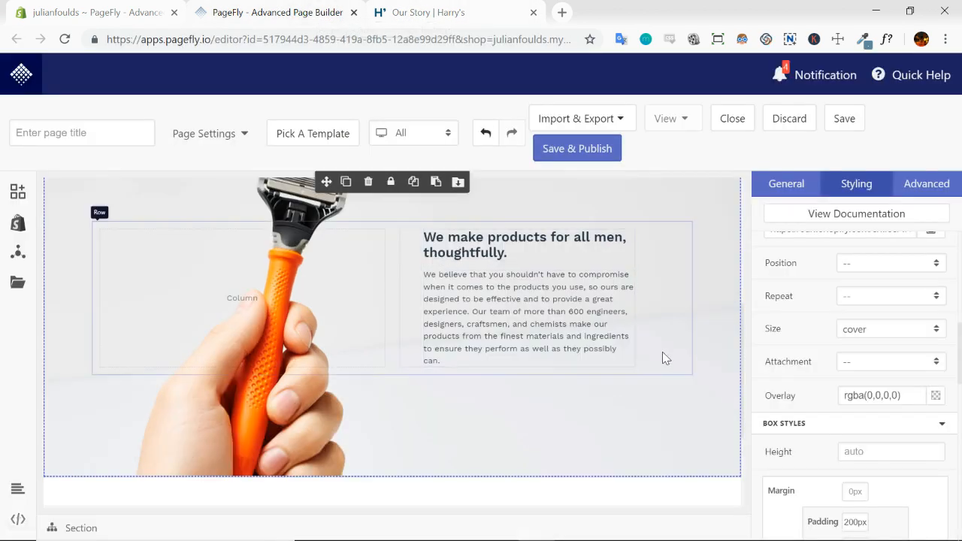
{"action": "left_click", "coordinate": [650, 303]}
{"action": "left_click", "coordinate": [544, 285]}
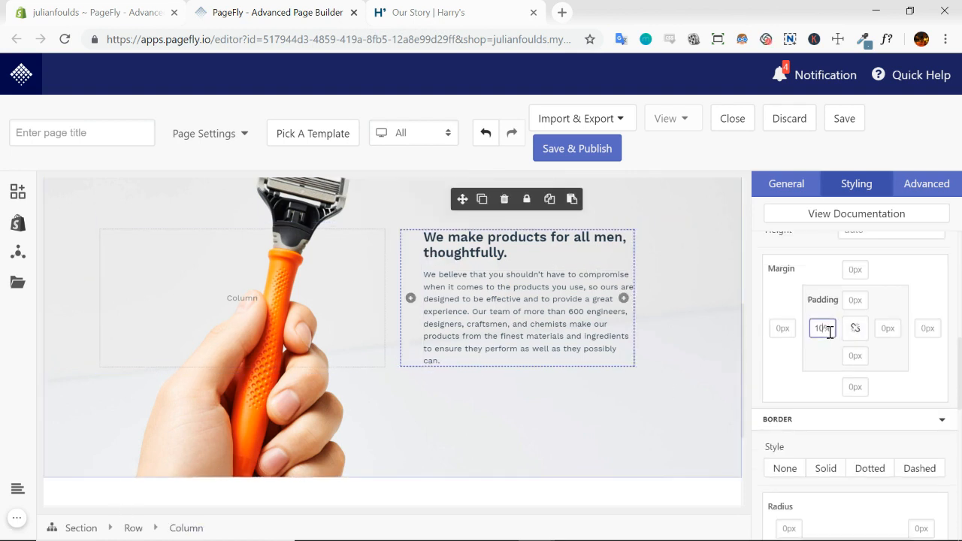
{"action": "key", "text": "BackSpace"}
{"action": "key", "text": "BackSpace"}
{"action": "type", "text": "20"}
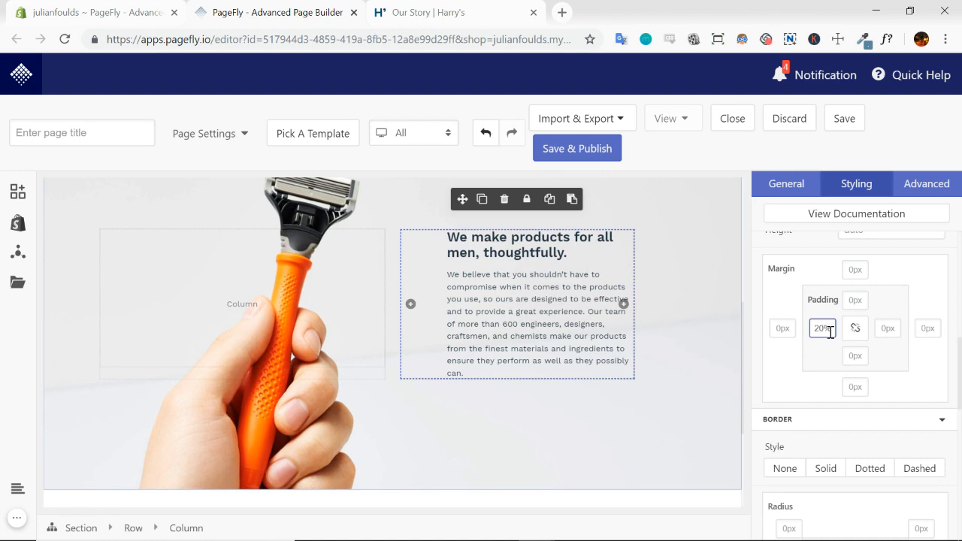
{"action": "key", "text": "BackSpace"}
{"action": "key", "text": "BackSpace"}
{"action": "type", "text": "30"}
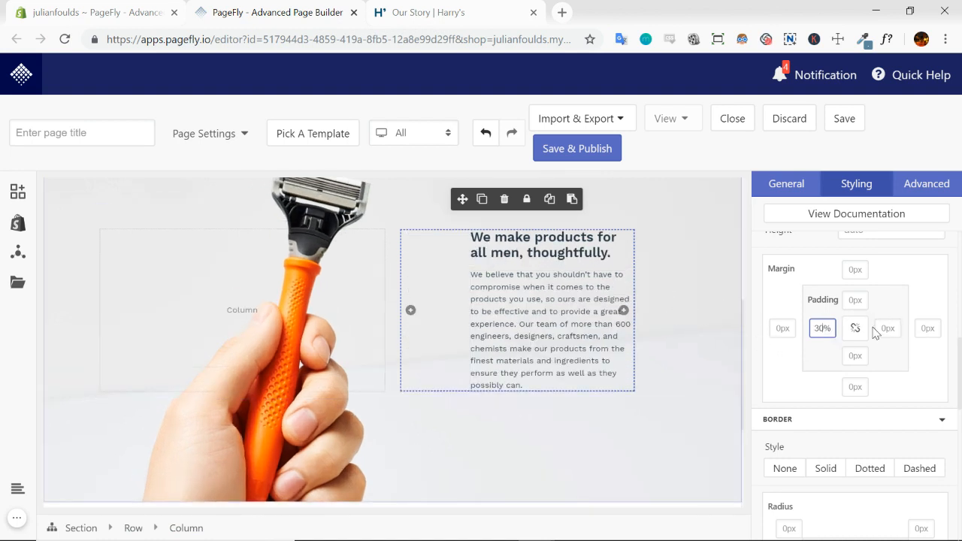
Check the text placement against the Harry's page and widen the text column to the full remaining width of the row
{"action": "left_click", "coordinate": [685, 293]}
{"action": "left_click", "coordinate": [706, 289]}
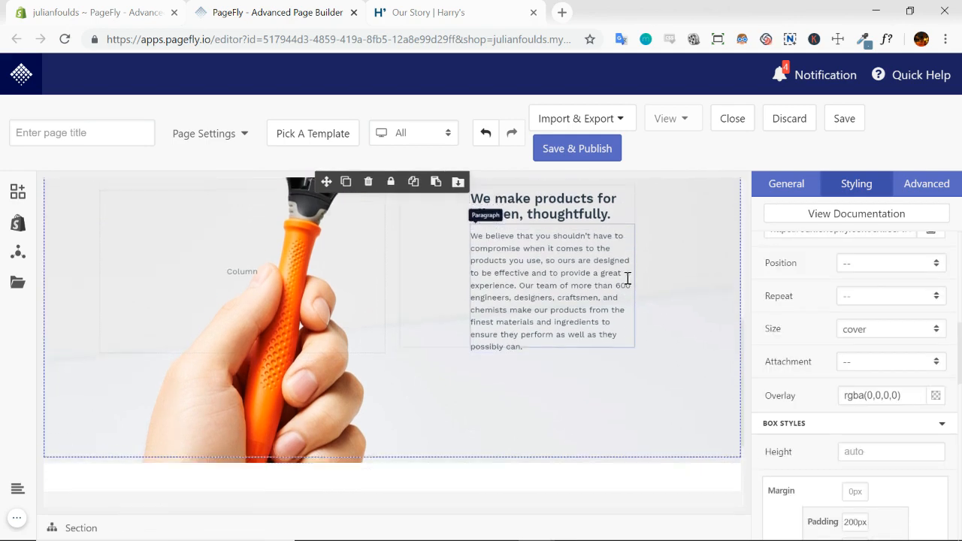
{"action": "scroll", "coordinate": [683, 315], "scroll_direction": "up", "scroll_amount": 2}
{"action": "left_click", "coordinate": [473, 13]}
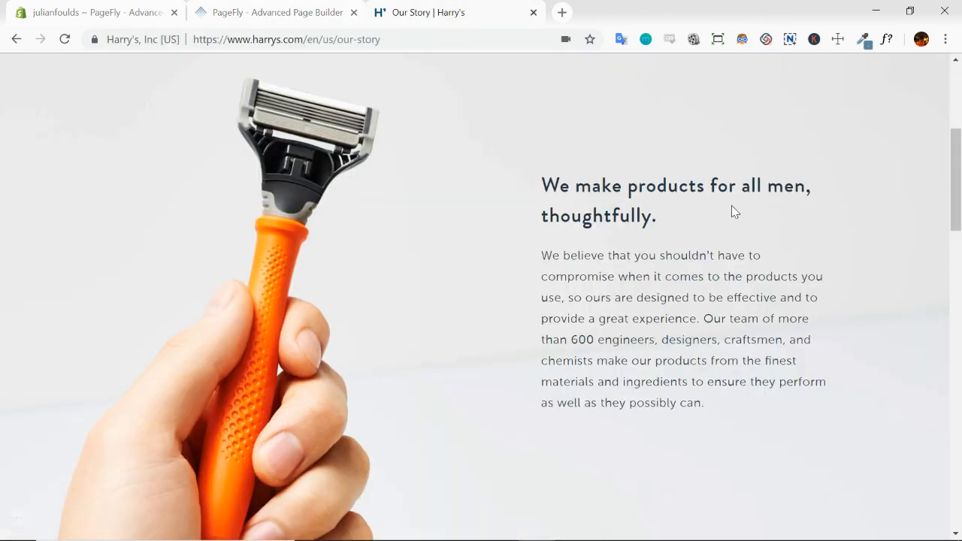
{"action": "scroll", "coordinate": [785, 254], "scroll_direction": "up", "scroll_amount": 1}
{"action": "left_click", "coordinate": [270, 13]}
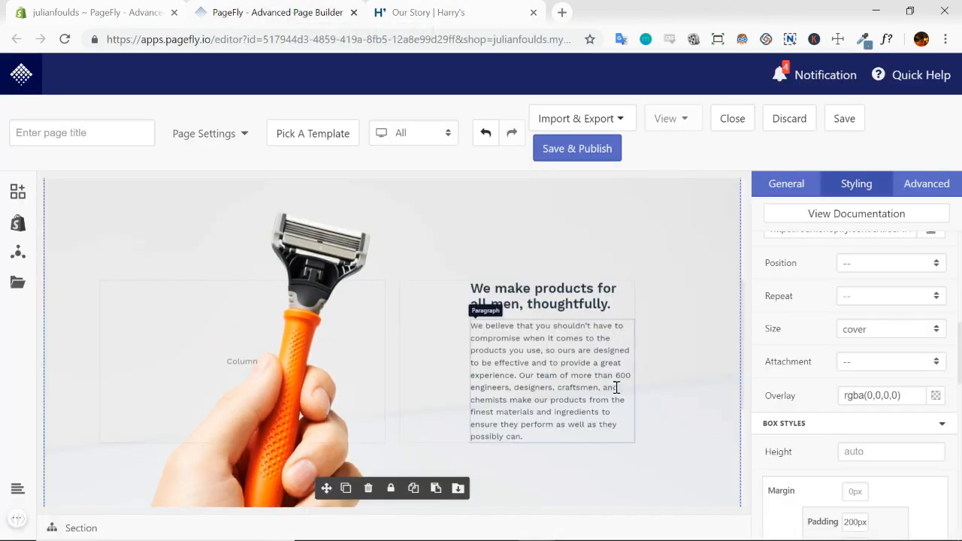
{"action": "left_click", "coordinate": [617, 388]}
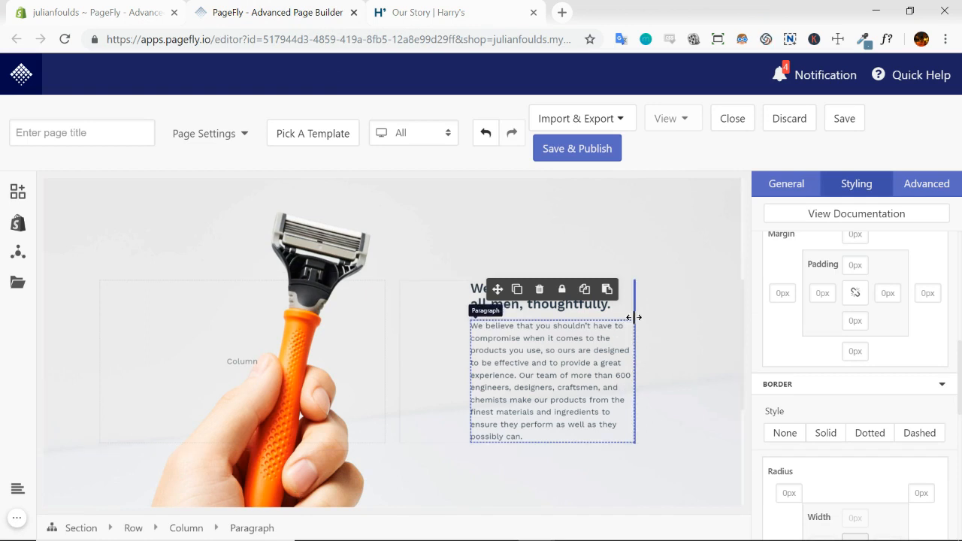
{"action": "left_click_drag", "start_coordinate": [633, 309], "coordinate": [681, 303]}
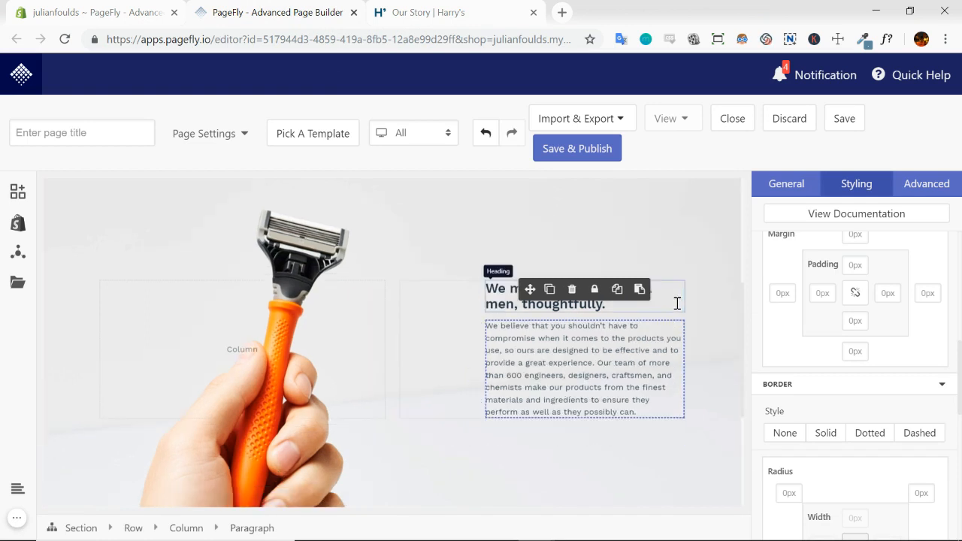
{"action": "left_click", "coordinate": [694, 372]}
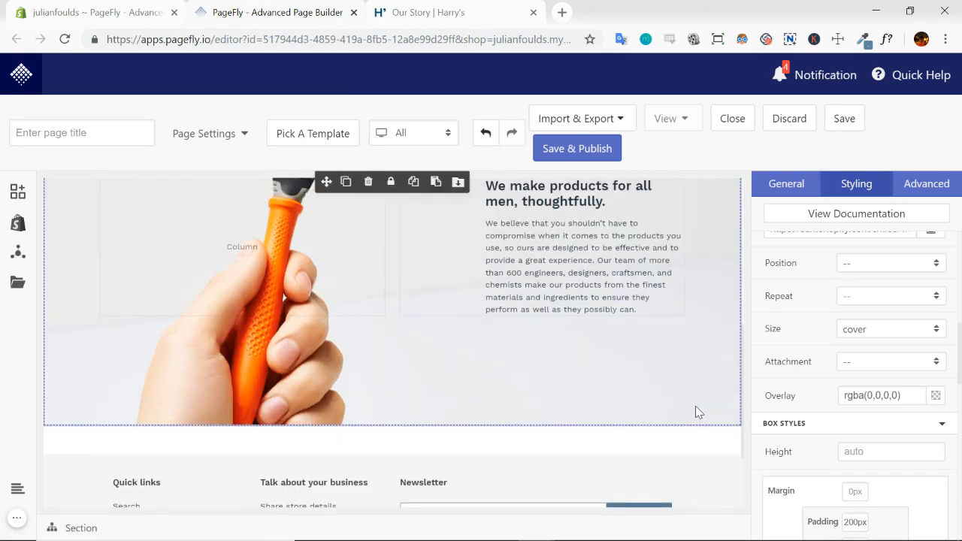
Compare the razor section's text and image placement with the original section on the Harry's page
{"action": "left_click", "coordinate": [504, 47]}
{"action": "left_click", "coordinate": [472, 10]}
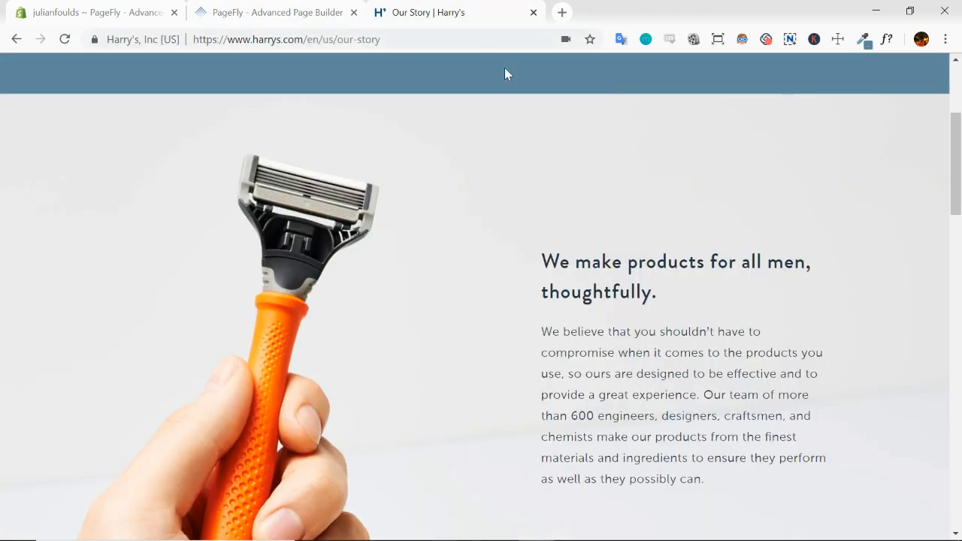
{"action": "left_click", "coordinate": [311, 13]}
{"action": "scroll", "coordinate": [676, 314], "scroll_direction": "down", "scroll_amount": 1}
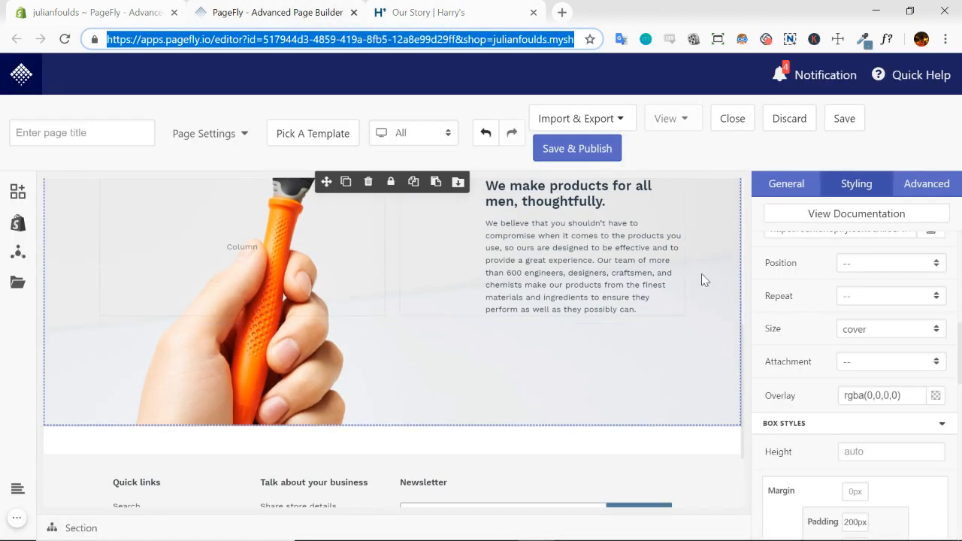
{"action": "left_click", "coordinate": [713, 308]}
{"action": "scroll", "coordinate": [713, 310], "scroll_direction": "up", "scroll_amount": 1}
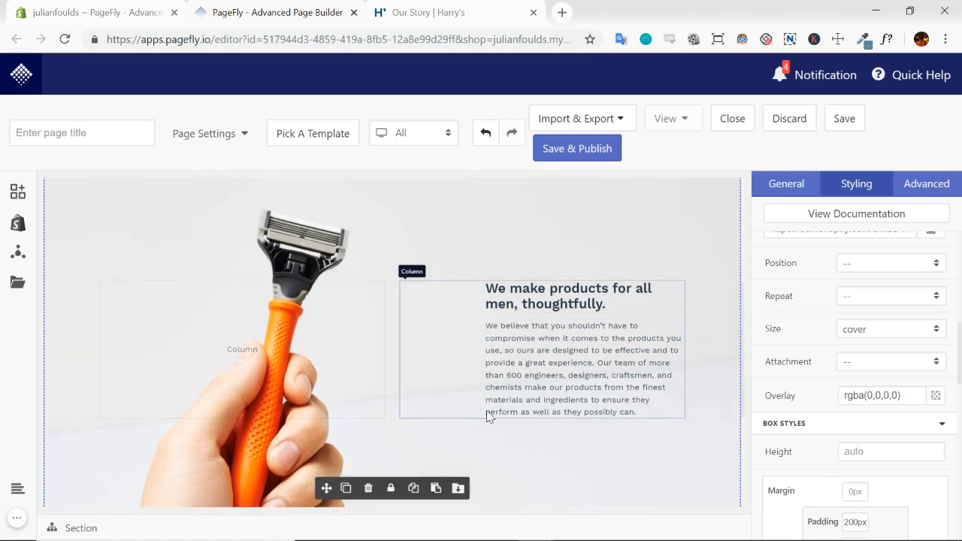
{"action": "scroll", "coordinate": [824, 414], "scroll_direction": "down", "scroll_amount": 2}
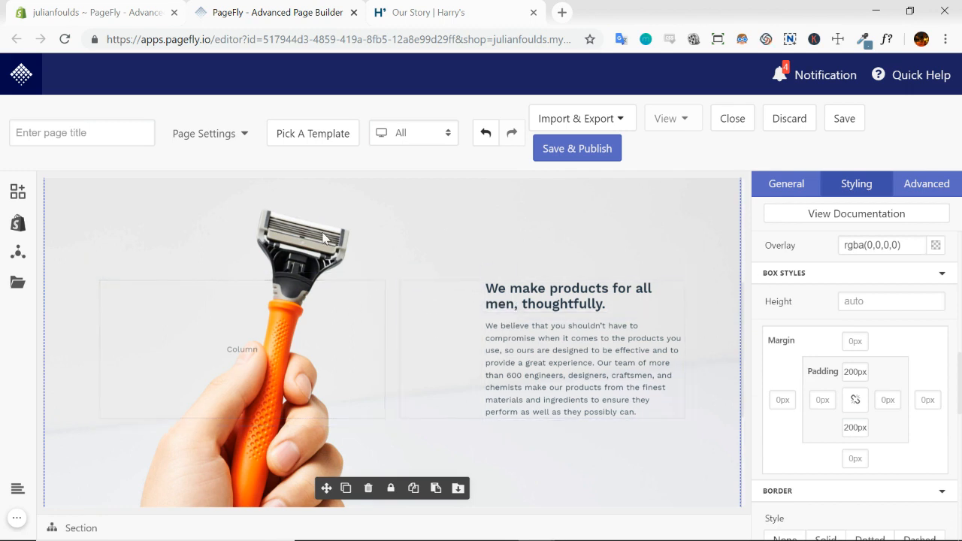
Title the page "Harry's Clone" and save it
{"action": "left_click", "coordinate": [106, 134]}
{"action": "type", "text": "Harry's Clone"}
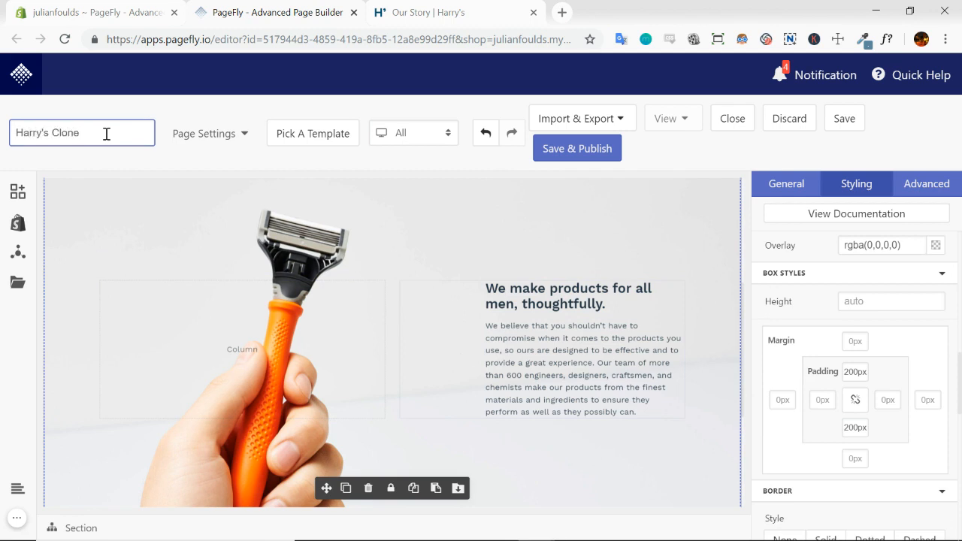
{"action": "left_click", "coordinate": [842, 121]}
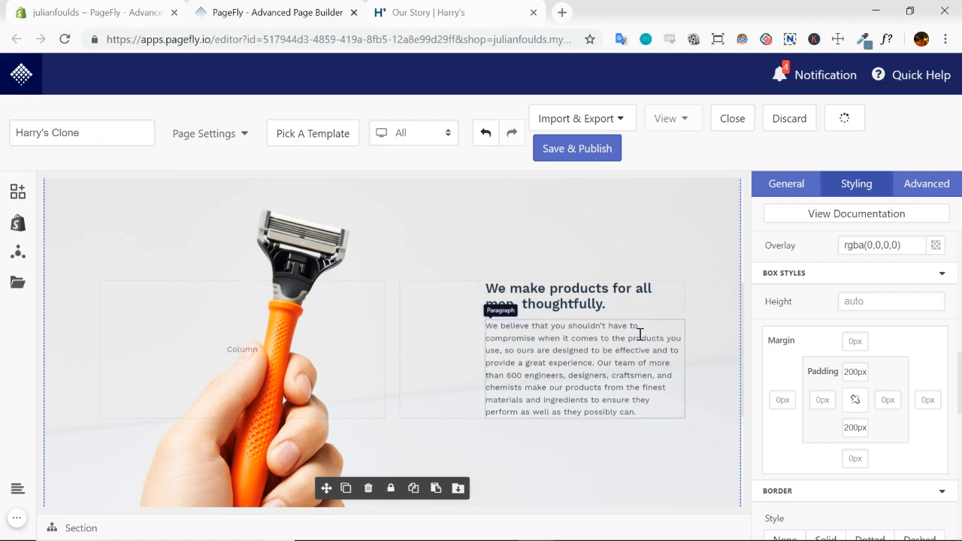
{"action": "scroll", "coordinate": [638, 336], "scroll_direction": "up", "scroll_amount": 6}
{"action": "scroll", "coordinate": [653, 298], "scroll_direction": "down", "scroll_amount": 4}
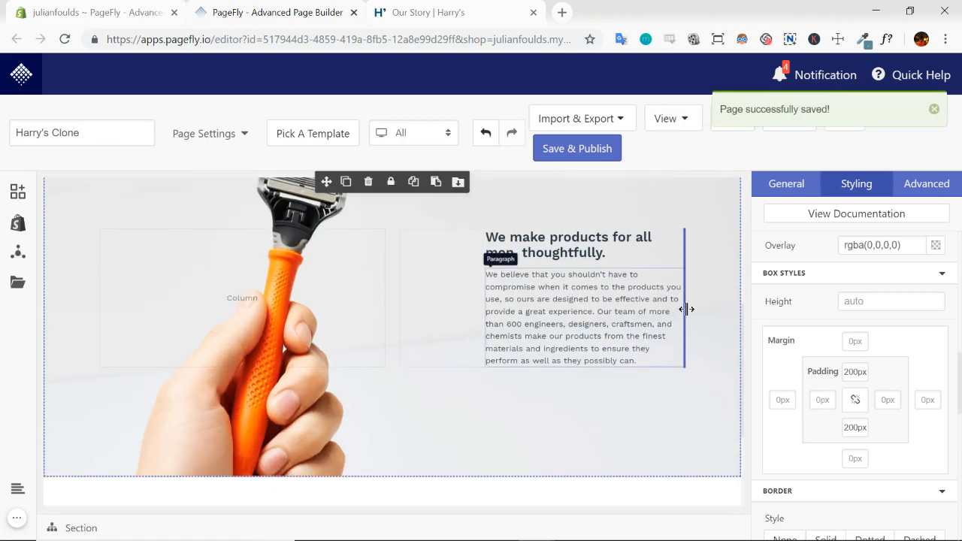
{"action": "scroll", "coordinate": [653, 308], "scroll_direction": "up", "scroll_amount": 4}
{"action": "scroll", "coordinate": [627, 263], "scroll_direction": "down", "scroll_amount": 5}
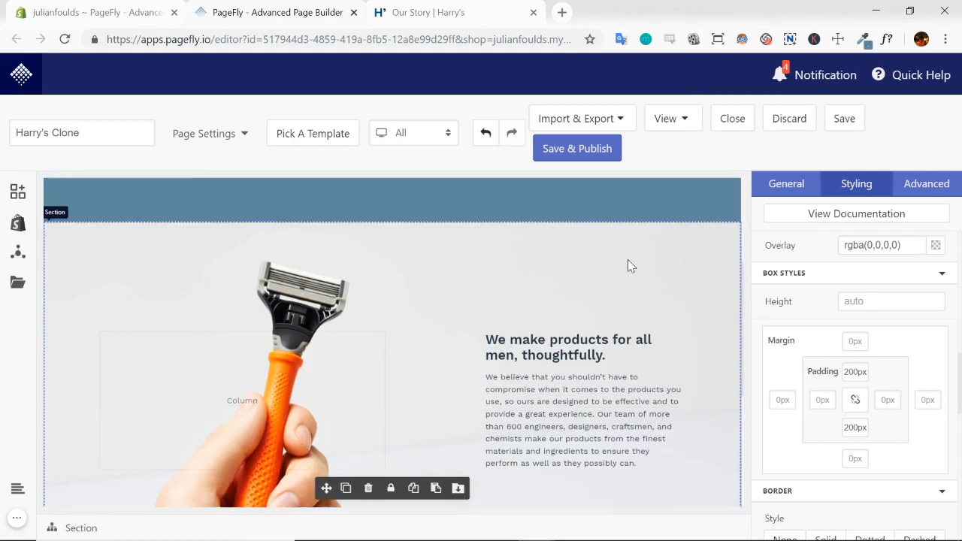
Check the next section on the Harry's page and add a full section with a row of two half-width columns below the razor section
{"action": "left_click", "coordinate": [419, 8]}
{"action": "scroll", "coordinate": [259, 192], "scroll_direction": "down", "scroll_amount": 7}
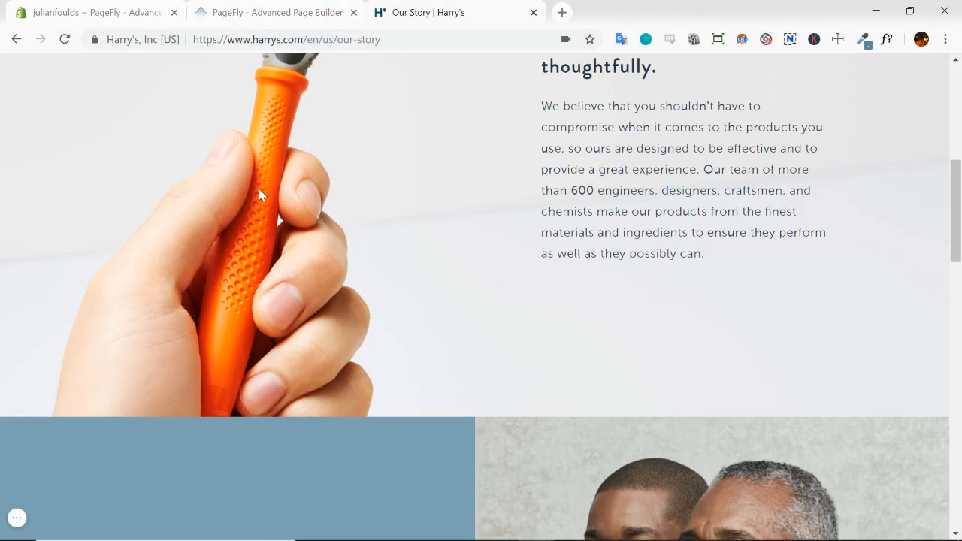
{"action": "scroll", "coordinate": [515, 228], "scroll_direction": "down", "scroll_amount": 2}
{"action": "scroll", "coordinate": [516, 228], "scroll_direction": "up", "scroll_amount": 2}
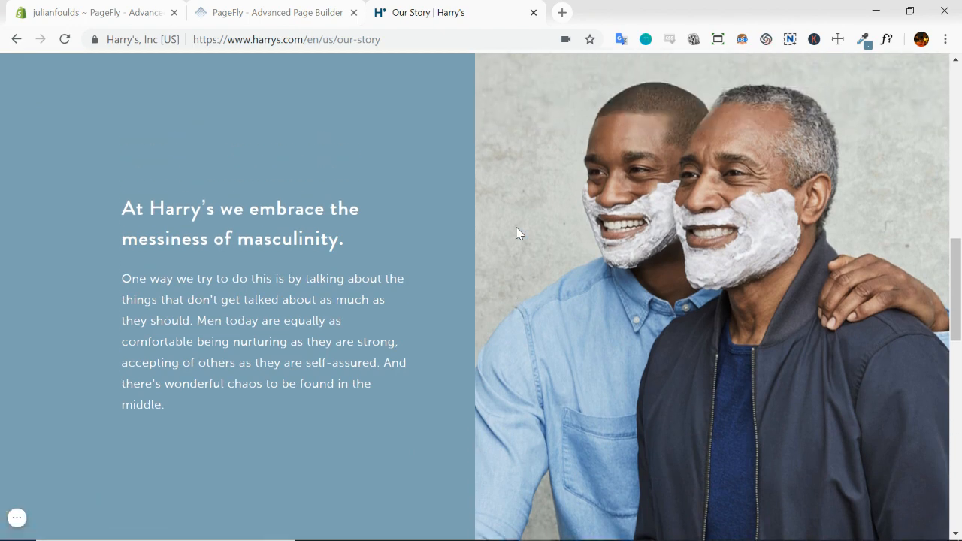
{"action": "scroll", "coordinate": [516, 228], "scroll_direction": "down", "scroll_amount": 1}
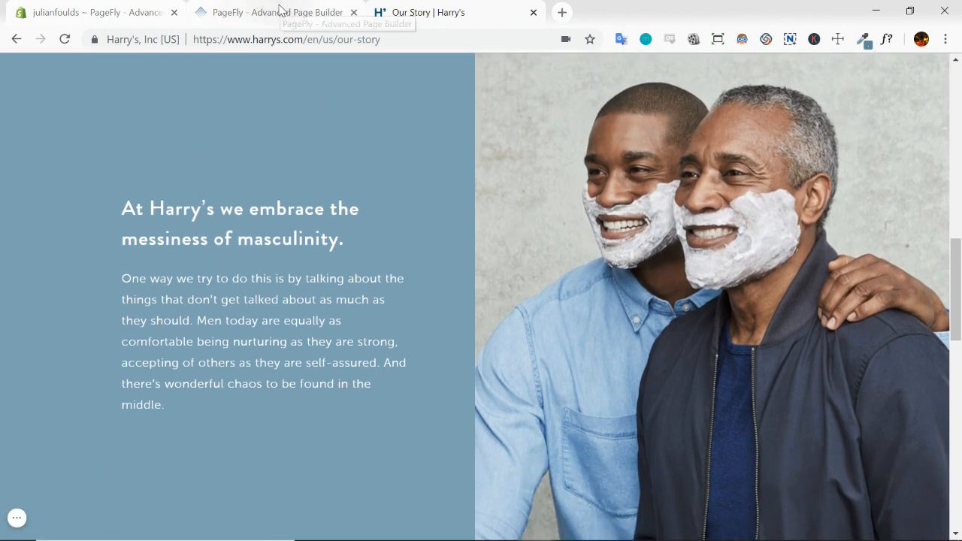
{"action": "left_click", "coordinate": [280, 10]}
{"action": "left_click", "coordinate": [17, 191]}
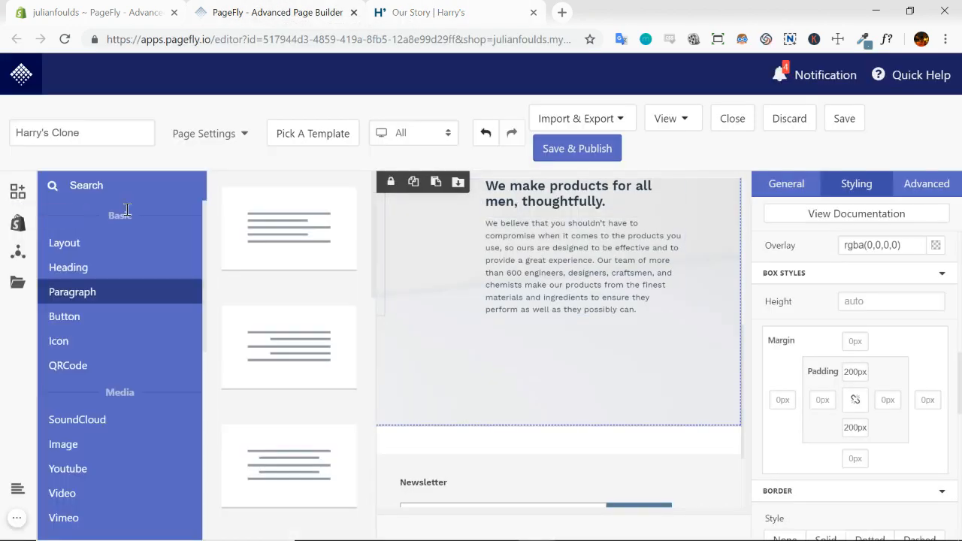
{"action": "left_click", "coordinate": [75, 247]}
{"action": "left_click_drag", "start_coordinate": [297, 231], "coordinate": [419, 427]}
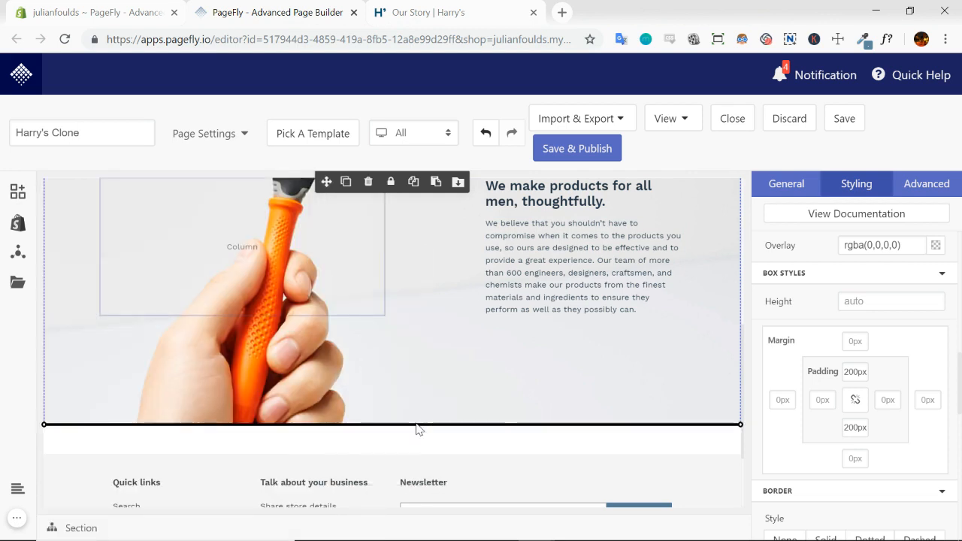
{"action": "scroll", "coordinate": [519, 338], "scroll_direction": "down", "scroll_amount": 2}
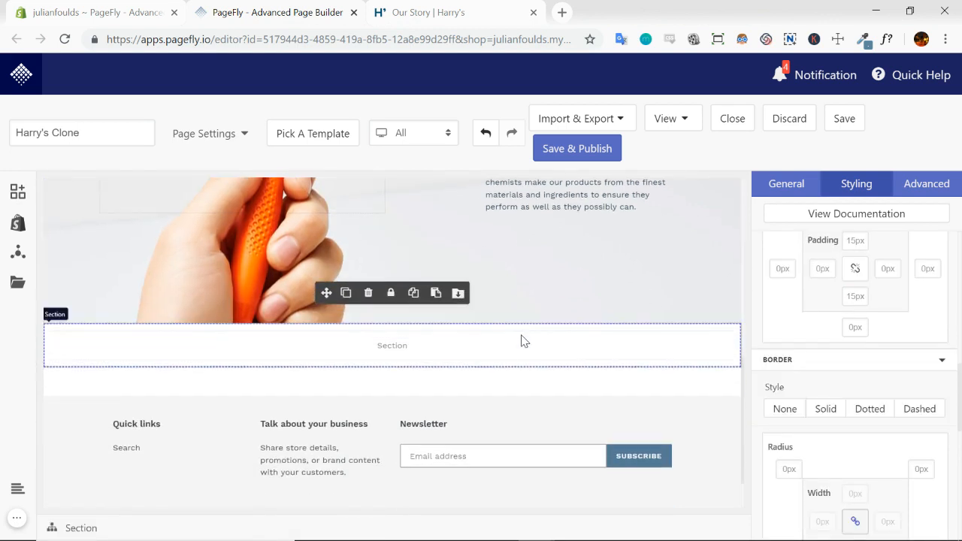
{"action": "left_click", "coordinate": [17, 197]}
{"action": "left_click_drag", "start_coordinate": [275, 468], "coordinate": [424, 345]}
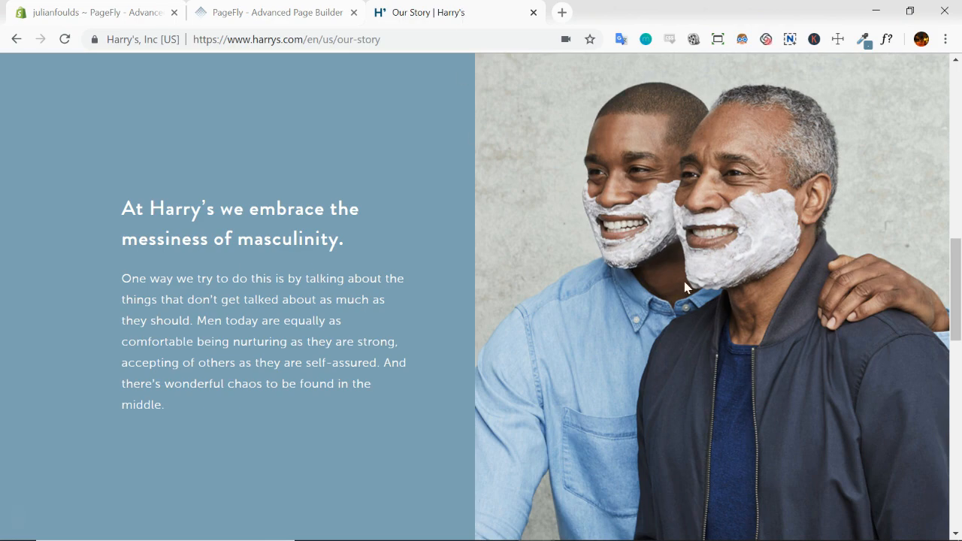
Compare the heading and paragraph of the razor section with those of the messiness of masculinity section on the Harry's page
{"action": "scroll", "coordinate": [673, 294], "scroll_direction": "down", "scroll_amount": 1}
{"action": "scroll", "coordinate": [677, 316], "scroll_direction": "up", "scroll_amount": 1}
{"action": "scroll", "coordinate": [365, 288], "scroll_direction": "up", "scroll_amount": 8}
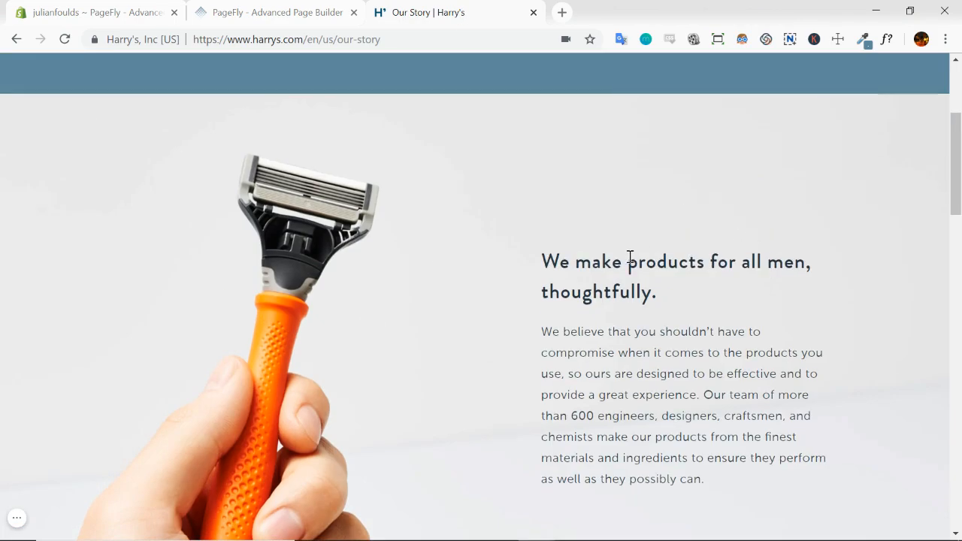
{"action": "left_click_drag", "start_coordinate": [560, 289], "coordinate": [756, 259]}
{"action": "double_click", "coordinate": [552, 395]}
{"action": "left_click_drag", "start_coordinate": [641, 392], "coordinate": [743, 386]}
{"action": "left_click", "coordinate": [410, 324]}
{"action": "scroll", "coordinate": [405, 323], "scroll_direction": "down", "scroll_amount": 8}
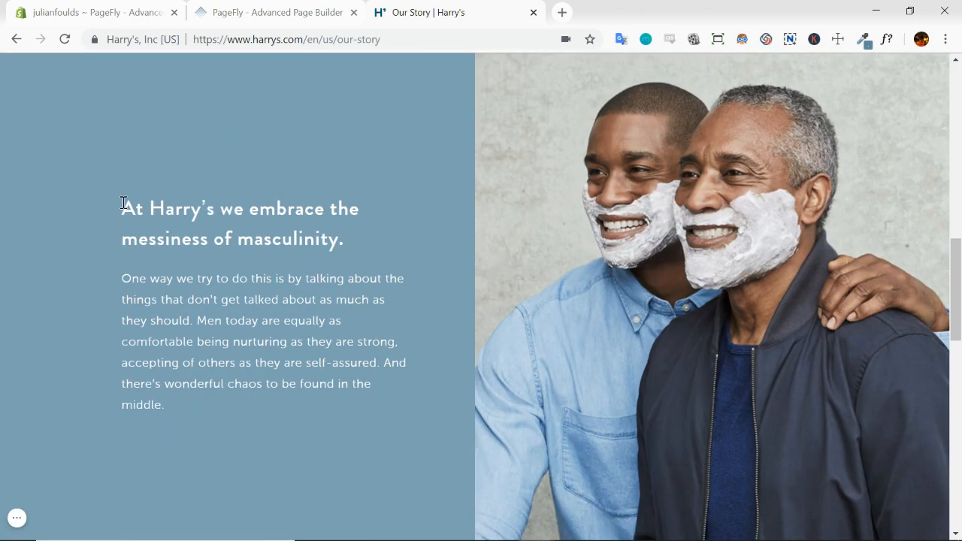
Back in PageFly, duplicate the razor section's heading and move the copy into the left column of the new section
{"action": "left_click", "coordinate": [260, 12]}
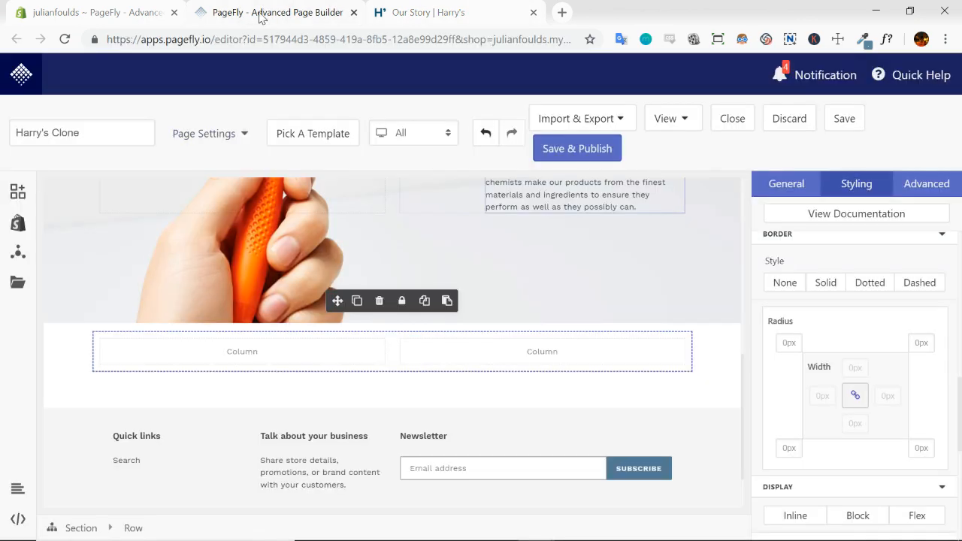
{"action": "scroll", "coordinate": [795, 247], "scroll_direction": "up", "scroll_amount": 2}
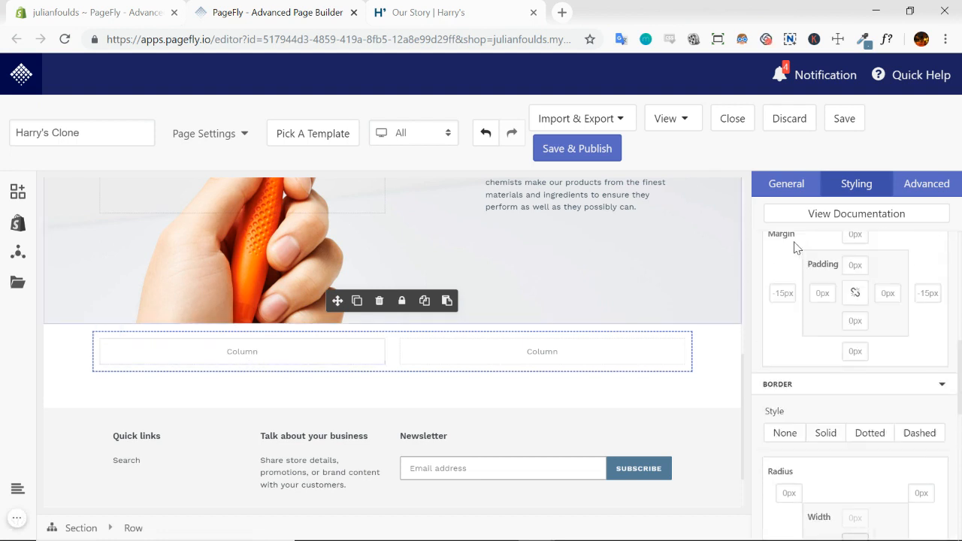
{"action": "scroll", "coordinate": [662, 284], "scroll_direction": "up", "scroll_amount": 3}
{"action": "left_click", "coordinate": [625, 250]}
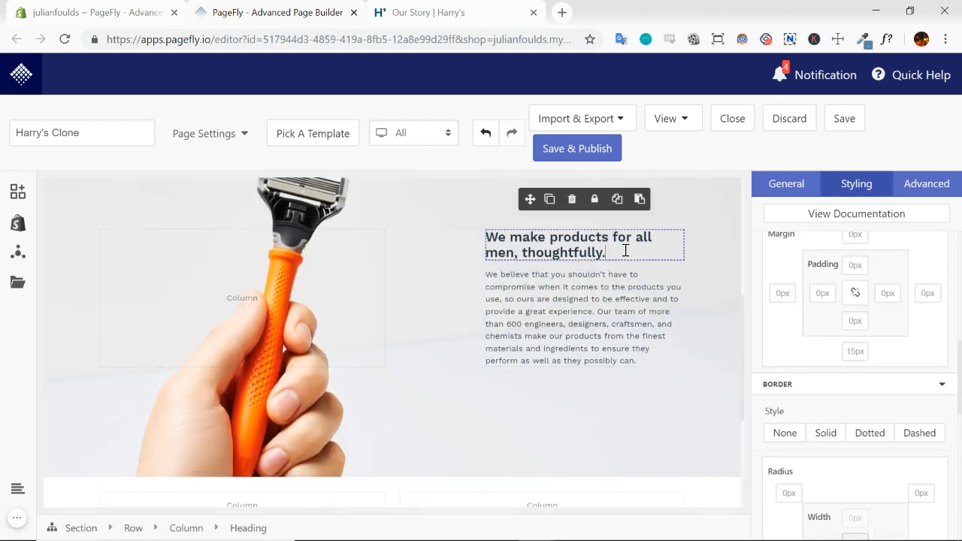
{"action": "left_click", "coordinate": [550, 200]}
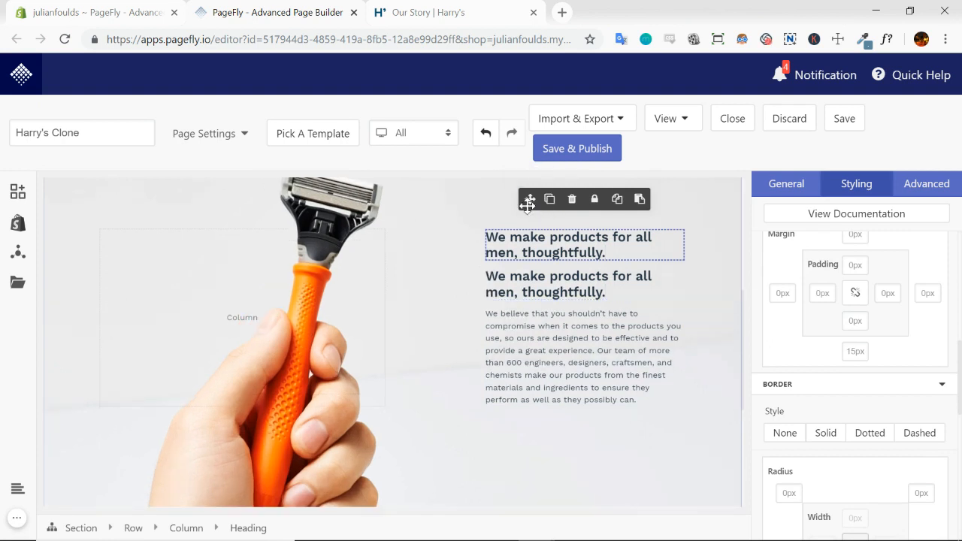
{"action": "left_click_drag", "start_coordinate": [529, 201], "coordinate": [534, 241]}
{"action": "scroll", "coordinate": [369, 290], "scroll_direction": "down", "scroll_amount": 3}
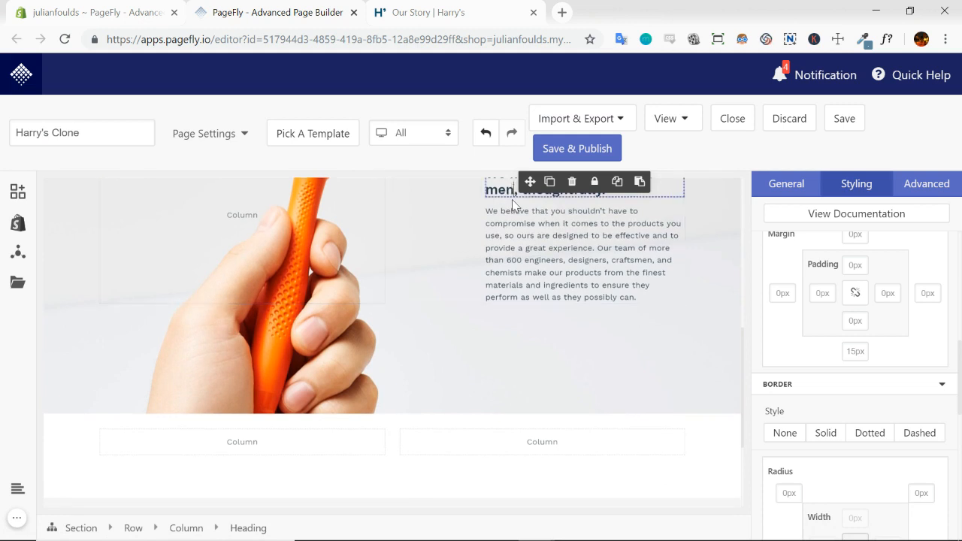
{"action": "left_click_drag", "start_coordinate": [530, 181], "coordinate": [208, 436]}
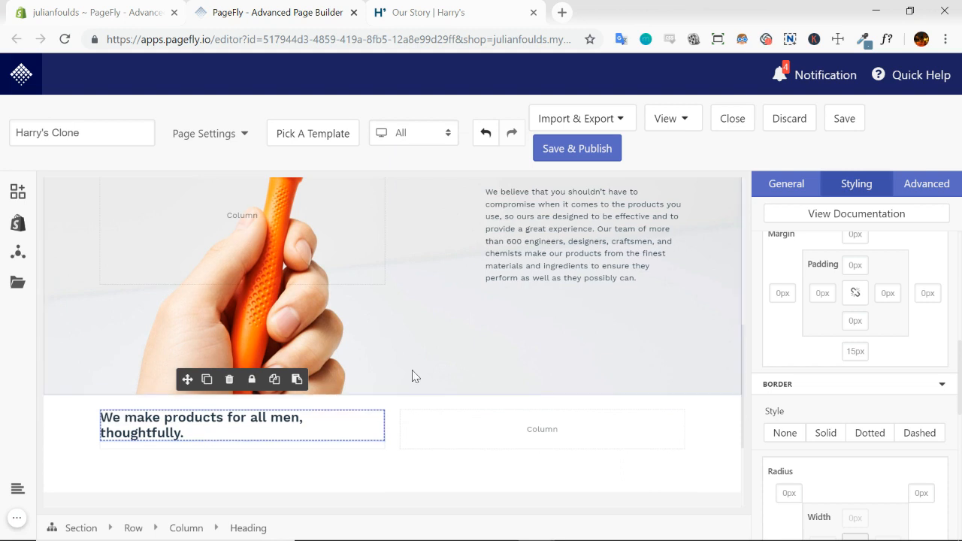
Duplicate the razor section's paragraph and place the copy beneath the heading in the new section's left column
{"action": "scroll", "coordinate": [541, 255], "scroll_direction": "up", "scroll_amount": 1}
{"action": "left_click", "coordinate": [546, 258]}
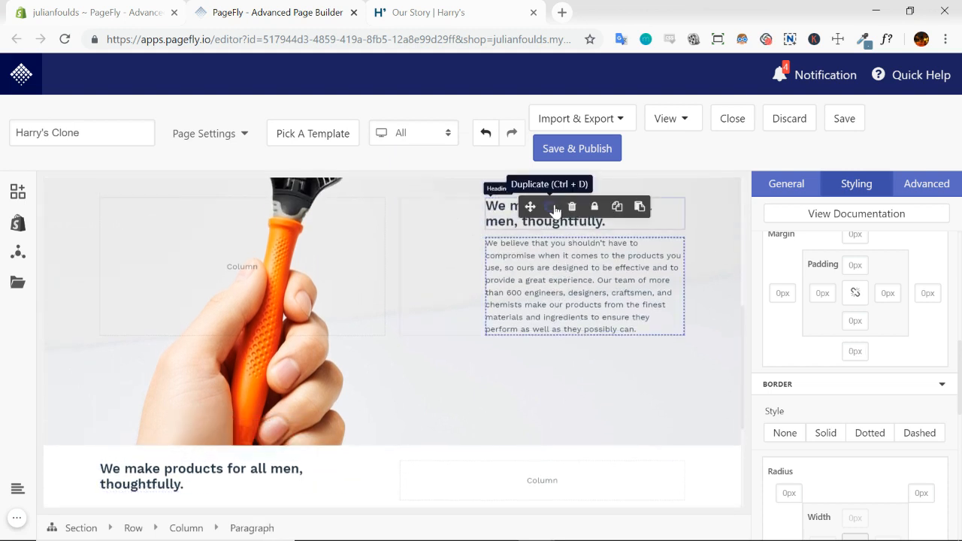
{"action": "left_click", "coordinate": [549, 206]}
{"action": "scroll", "coordinate": [661, 358], "scroll_direction": "down", "scroll_amount": 2}
{"action": "scroll", "coordinate": [664, 357], "scroll_direction": "down", "scroll_amount": 1}
{"action": "left_click", "coordinate": [516, 242]}
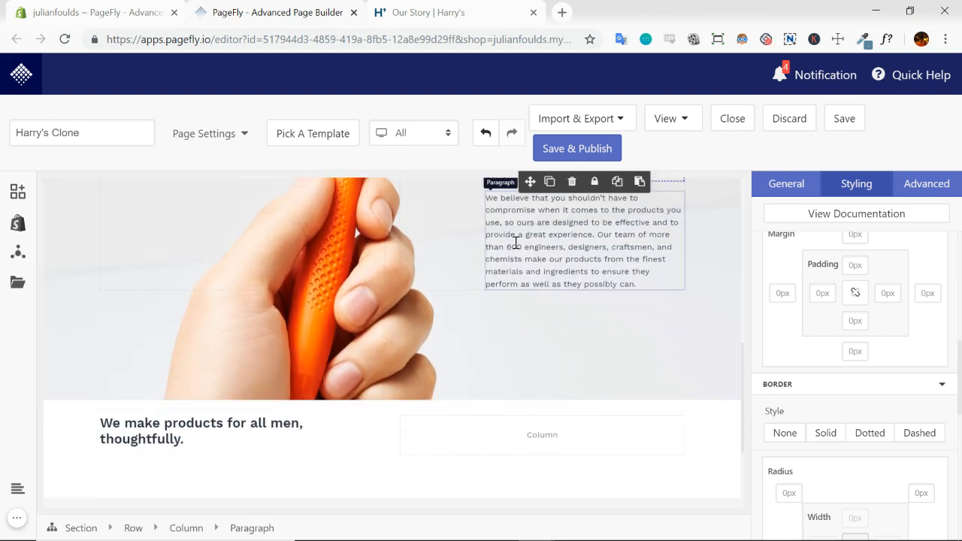
{"action": "left_click_drag", "start_coordinate": [530, 305], "coordinate": [255, 453]}
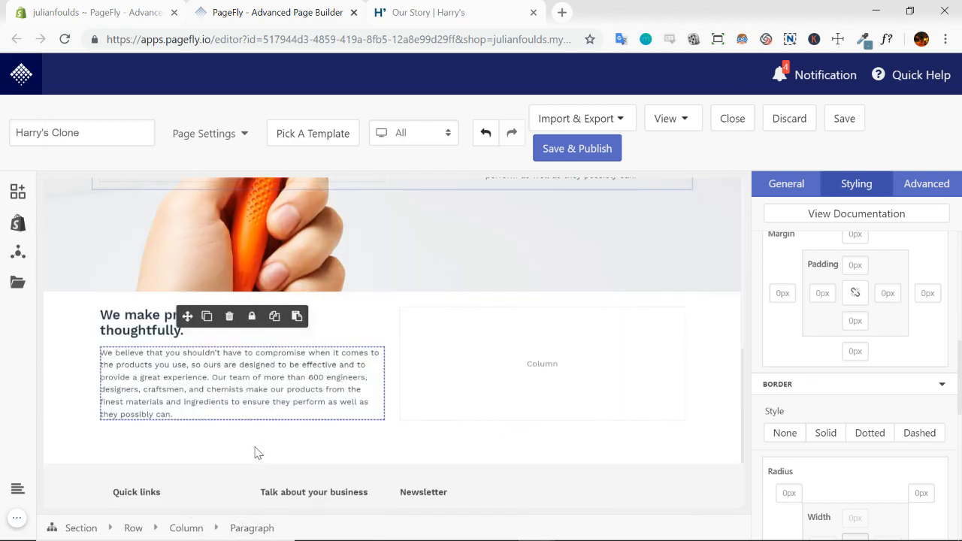
Add a plain image element to the empty right column of the new section
{"action": "left_click", "coordinate": [581, 366]}
{"action": "left_click", "coordinate": [10, 195]}
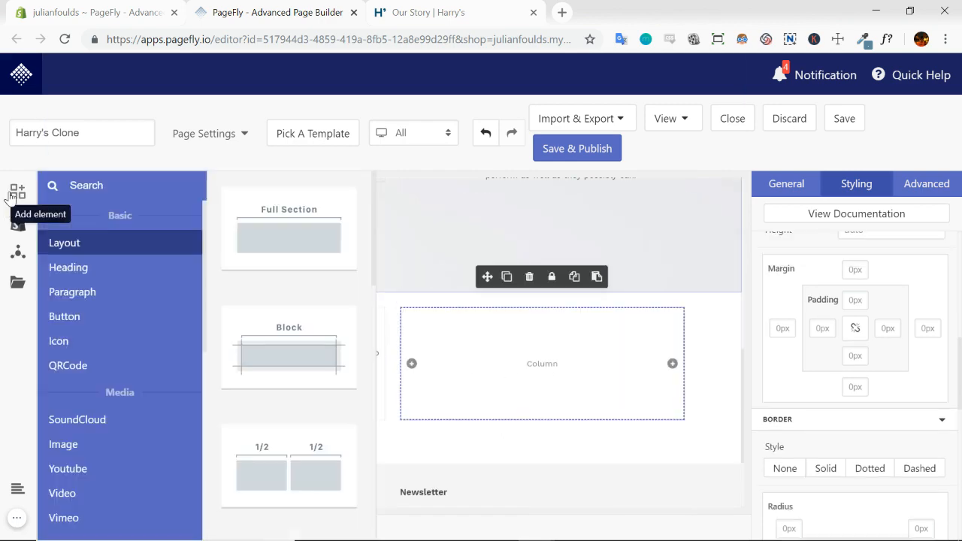
{"action": "left_click", "coordinate": [68, 445]}
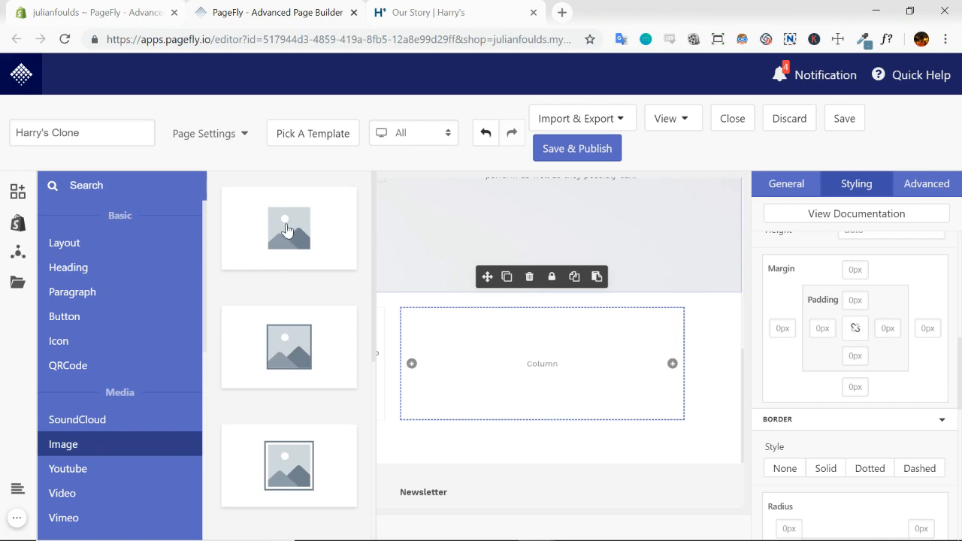
{"action": "left_click_drag", "start_coordinate": [285, 227], "coordinate": [447, 354]}
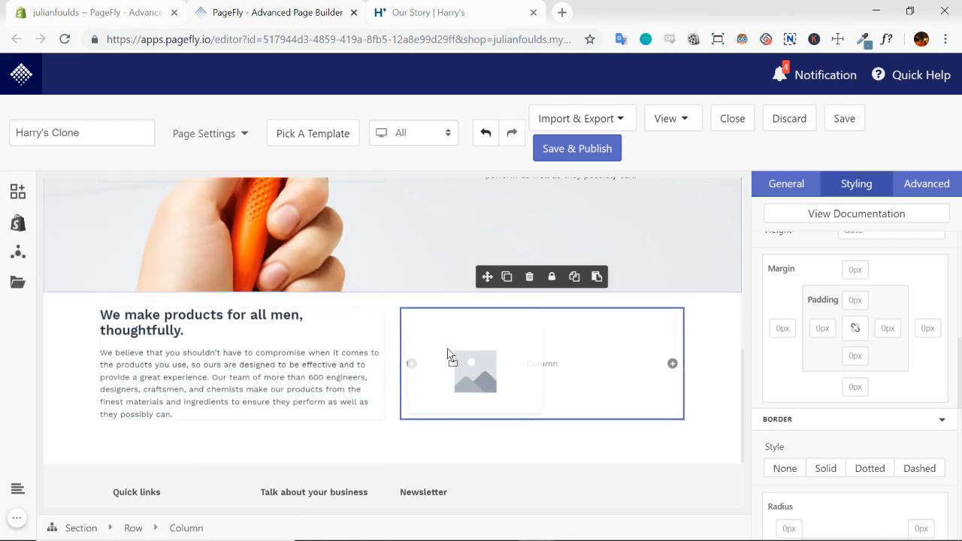
{"action": "left_click", "coordinate": [446, 353]}
Examine the matching photo's layout on the Harry's page and the styling options of the new image element
{"action": "left_click", "coordinate": [440, 12]}
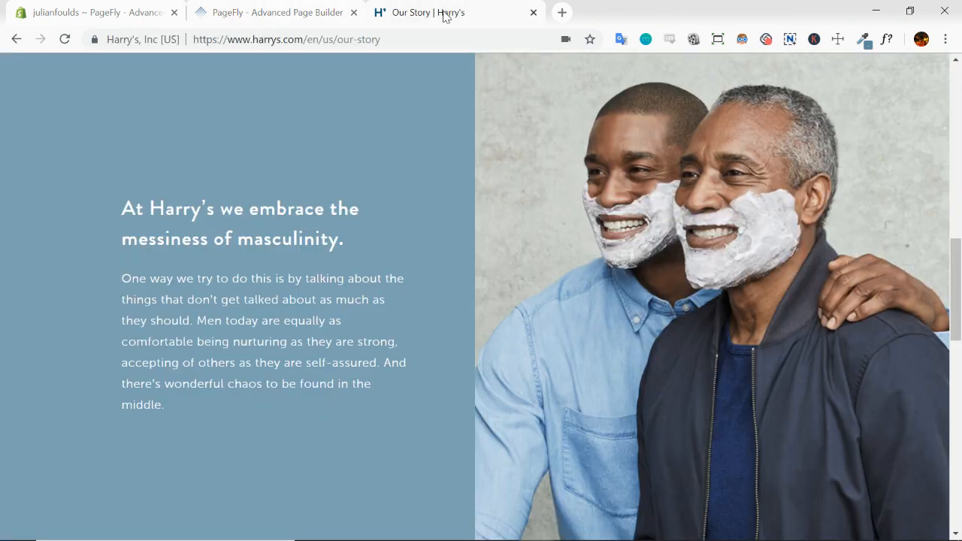
{"action": "scroll", "coordinate": [506, 249], "scroll_direction": "up", "scroll_amount": 2}
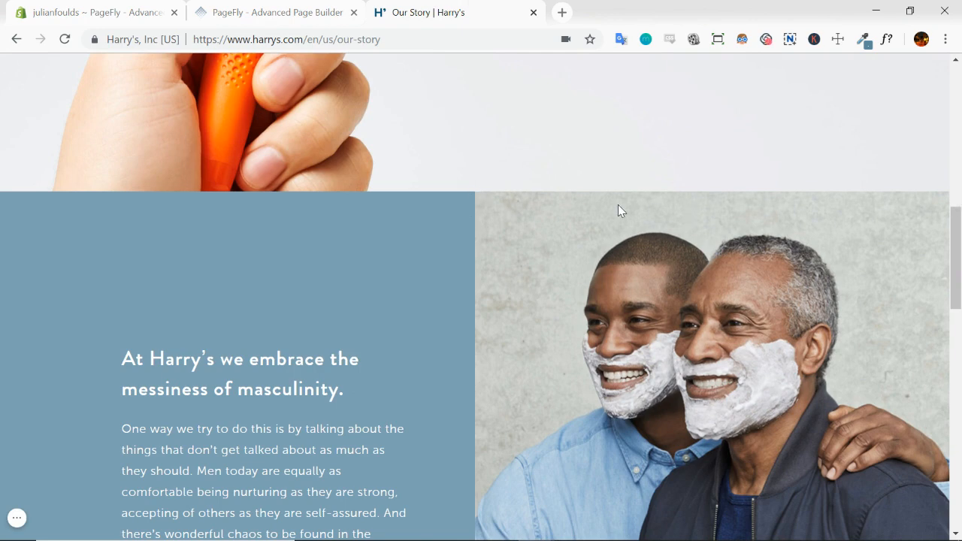
{"action": "scroll", "coordinate": [539, 390], "scroll_direction": "down", "scroll_amount": 2}
{"action": "left_click", "coordinate": [256, 15]}
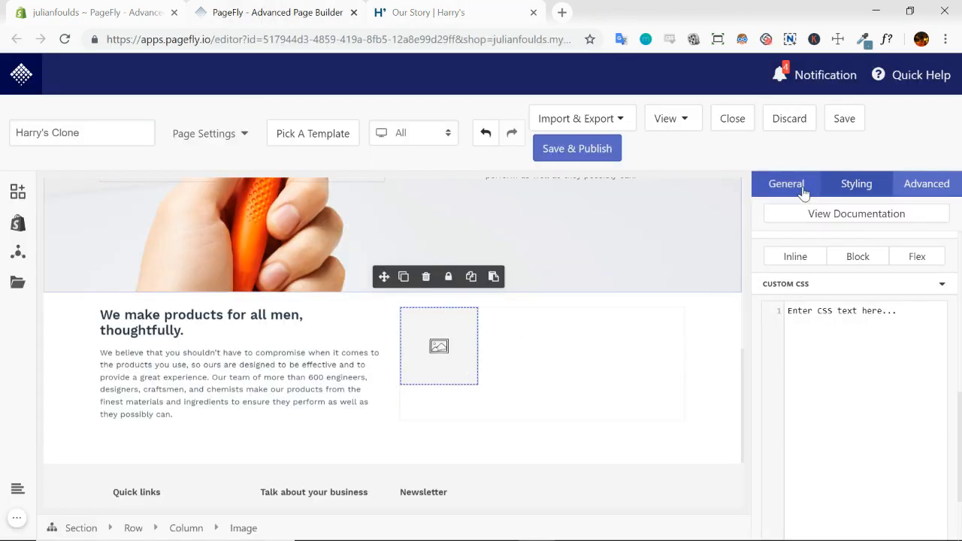
{"action": "left_click", "coordinate": [856, 185]}
{"action": "scroll", "coordinate": [871, 278], "scroll_direction": "up", "scroll_amount": 3}
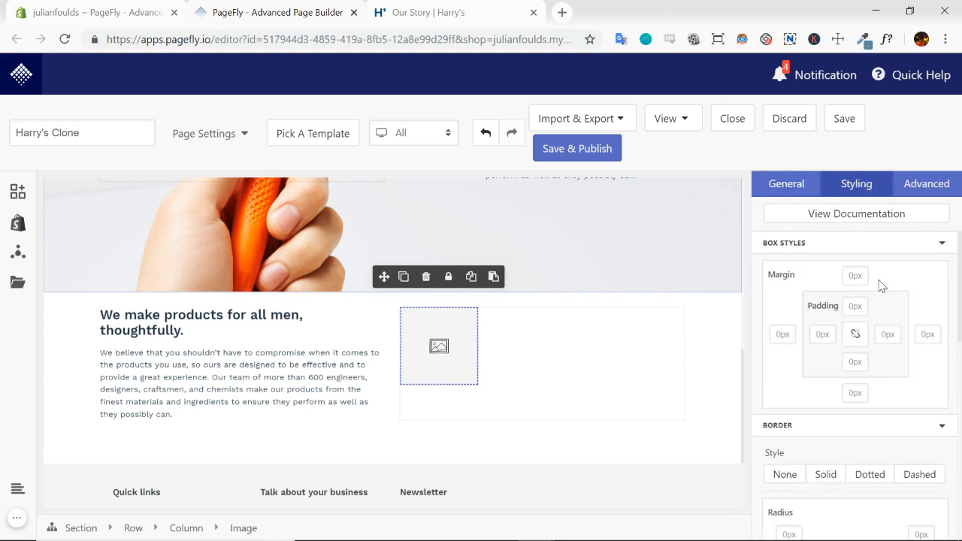
{"action": "scroll", "coordinate": [895, 406], "scroll_direction": "down", "scroll_amount": 1}
{"action": "scroll", "coordinate": [870, 382], "scroll_direction": "up", "scroll_amount": 1}
Upload the "shaving cream" file from the Desktop as the source of the new image element
{"action": "left_click", "coordinate": [792, 188]}
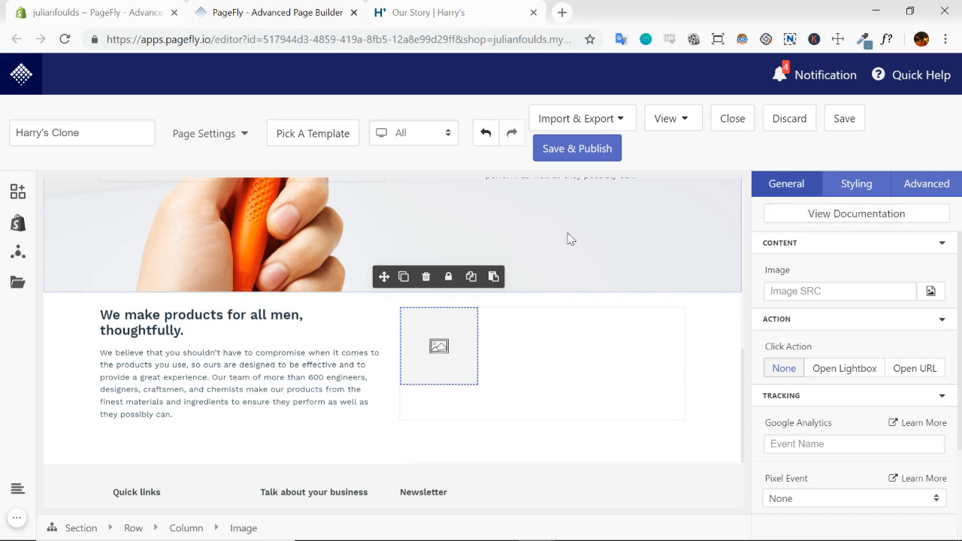
{"action": "left_click", "coordinate": [932, 292]}
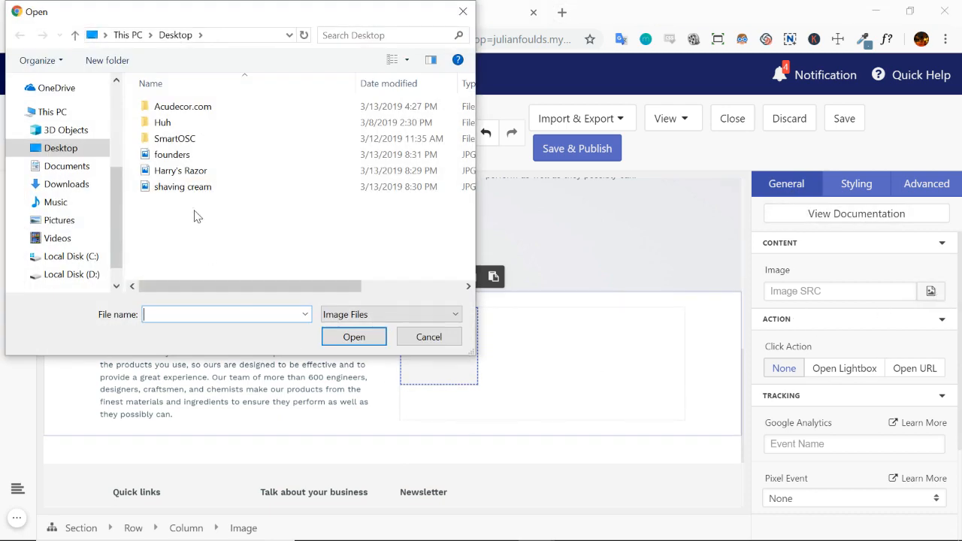
{"action": "left_click", "coordinate": [191, 191]}
{"action": "left_click", "coordinate": [355, 338]}
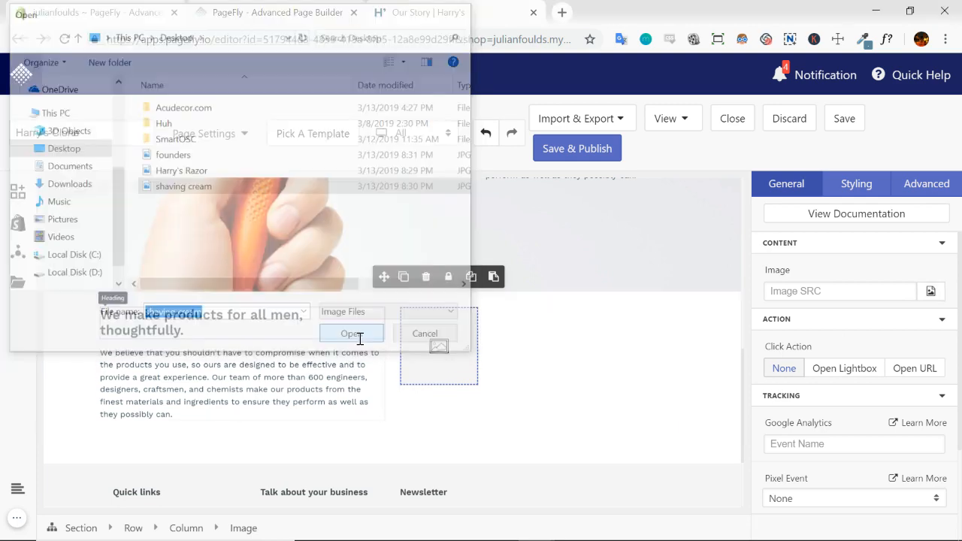
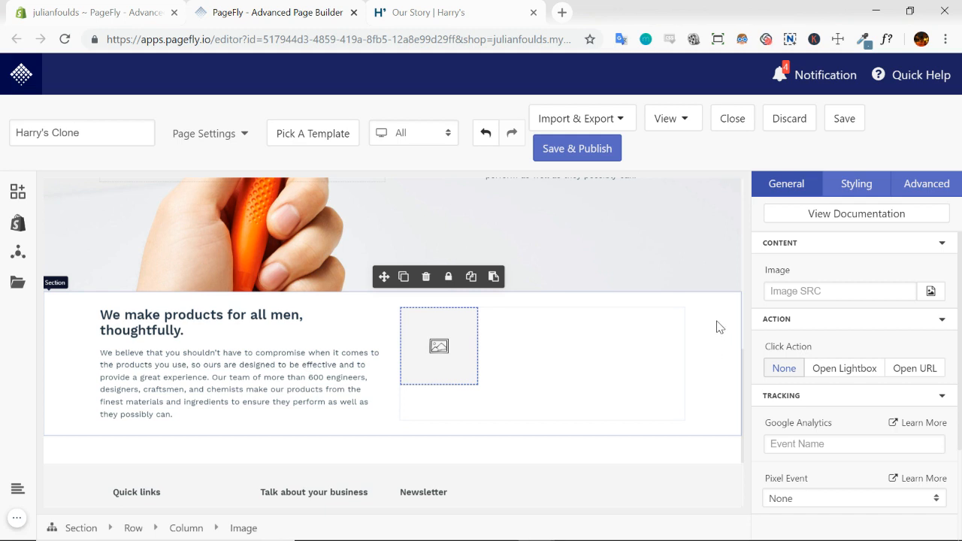
Examine the uploaded shaving cream photo in the right column of the new section
{"action": "scroll", "coordinate": [716, 327], "scroll_direction": "down", "scroll_amount": 2}
{"action": "scroll", "coordinate": [716, 327], "scroll_direction": "up", "scroll_amount": 2}
{"action": "left_click", "coordinate": [932, 297]}
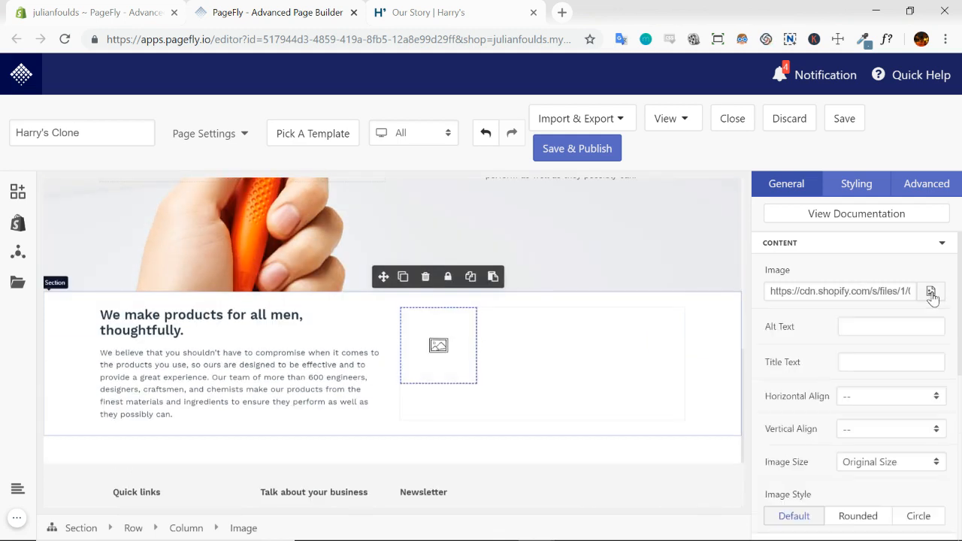
{"action": "scroll", "coordinate": [718, 371], "scroll_direction": "down", "scroll_amount": 2}
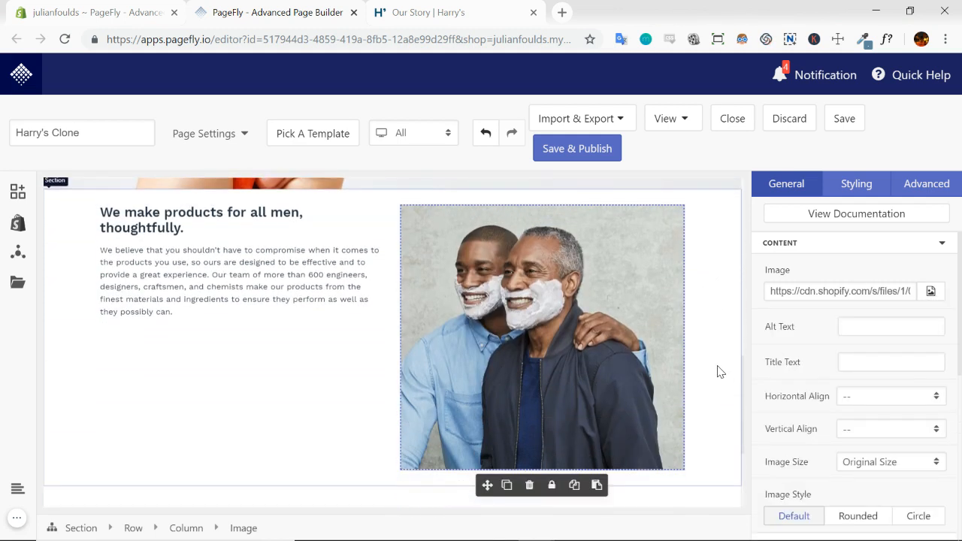
{"action": "scroll", "coordinate": [700, 421], "scroll_direction": "down", "scroll_amount": 2}
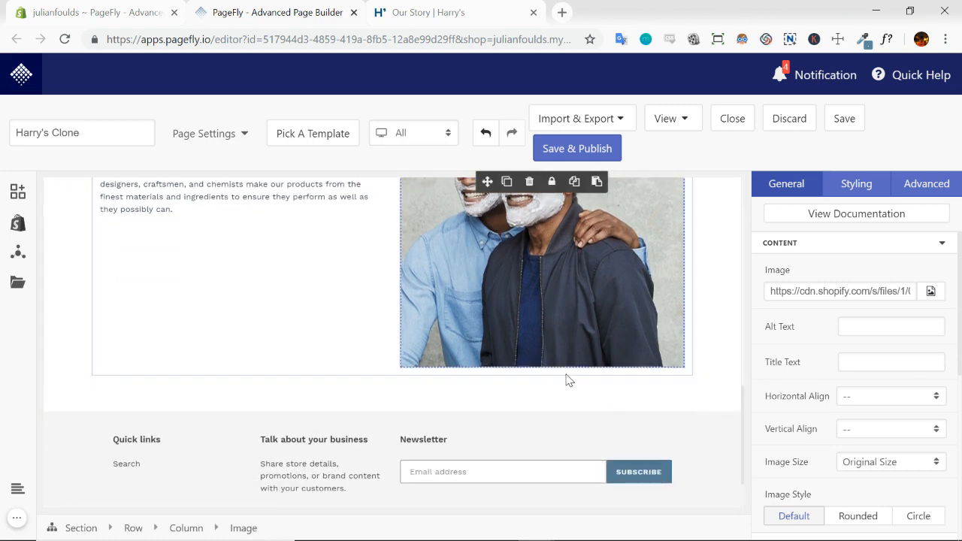
{"action": "scroll", "coordinate": [629, 352], "scroll_direction": "up", "scroll_amount": 3}
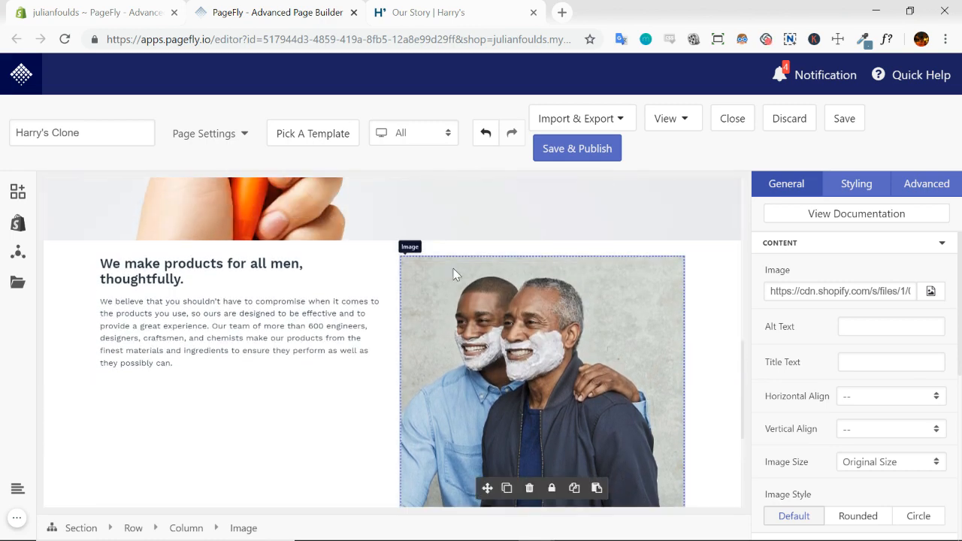
{"action": "scroll", "coordinate": [443, 316], "scroll_direction": "down", "scroll_amount": 2}
{"action": "scroll", "coordinate": [433, 338], "scroll_direction": "up", "scroll_amount": 1}
Set the gutter of the row holding the text and the shaving cream photo to 0px
{"action": "left_click", "coordinate": [286, 415]}
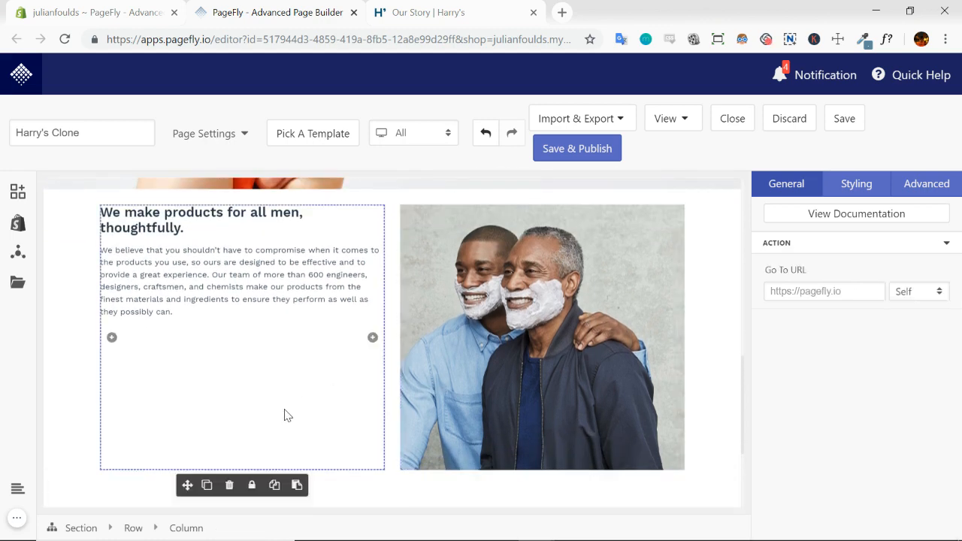
{"action": "left_click", "coordinate": [133, 529]}
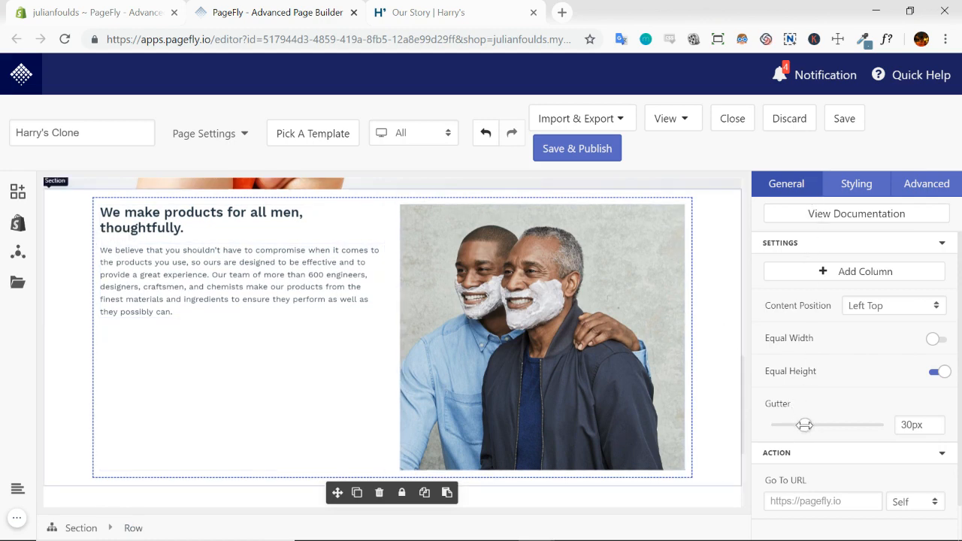
{"action": "left_click_drag", "start_coordinate": [804, 425], "coordinate": [665, 473]}
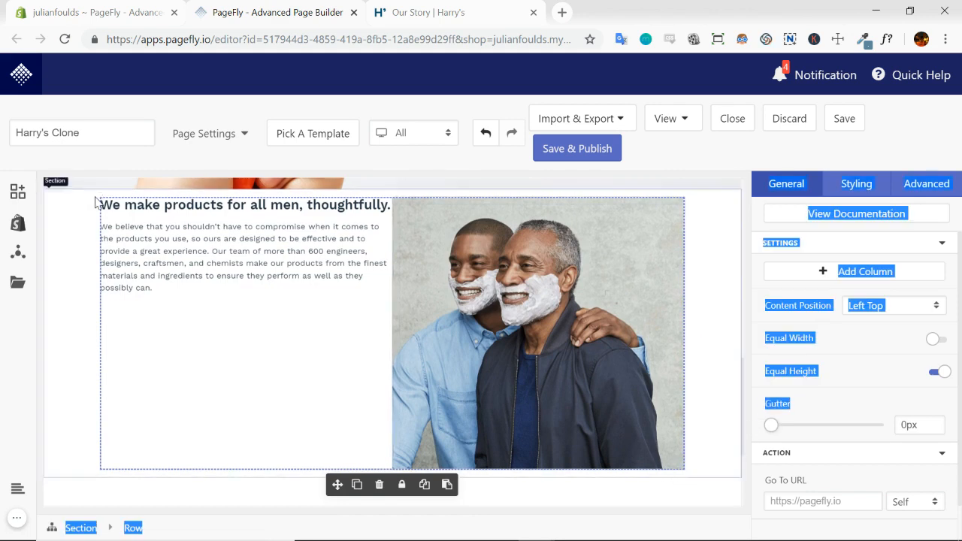
Set the top and bottom padding of the text and photo section to 0
{"action": "left_click", "coordinate": [716, 314]}
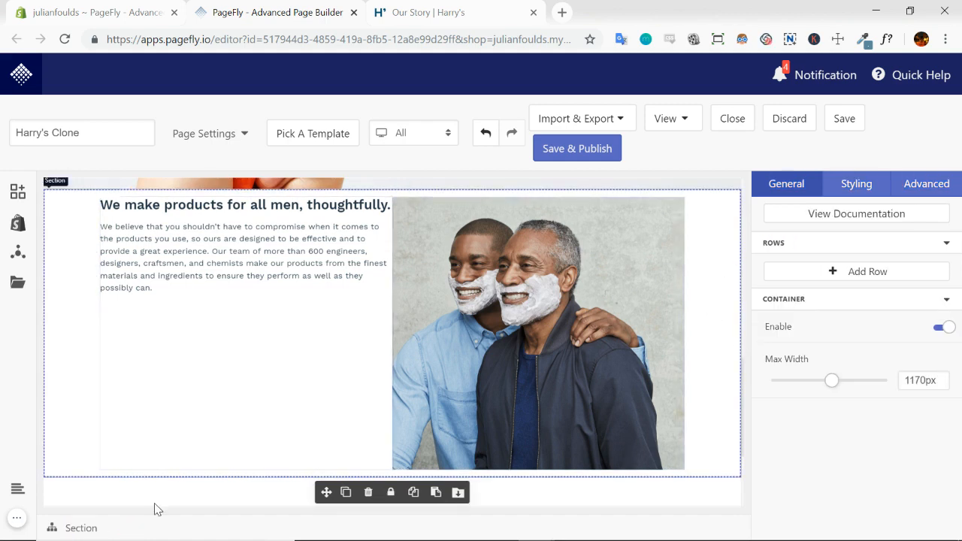
{"action": "left_click", "coordinate": [865, 189]}
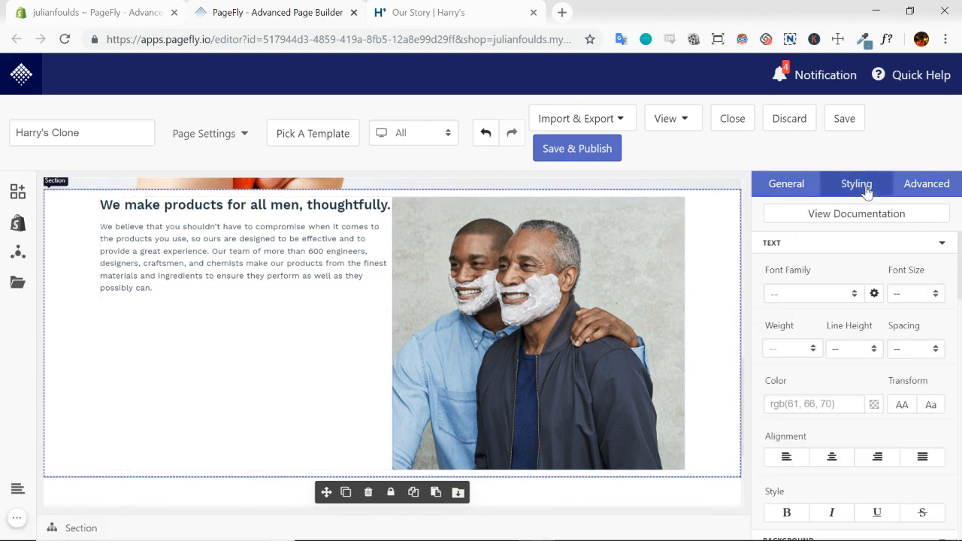
{"action": "left_click", "coordinate": [940, 246]}
{"action": "left_click", "coordinate": [940, 263]}
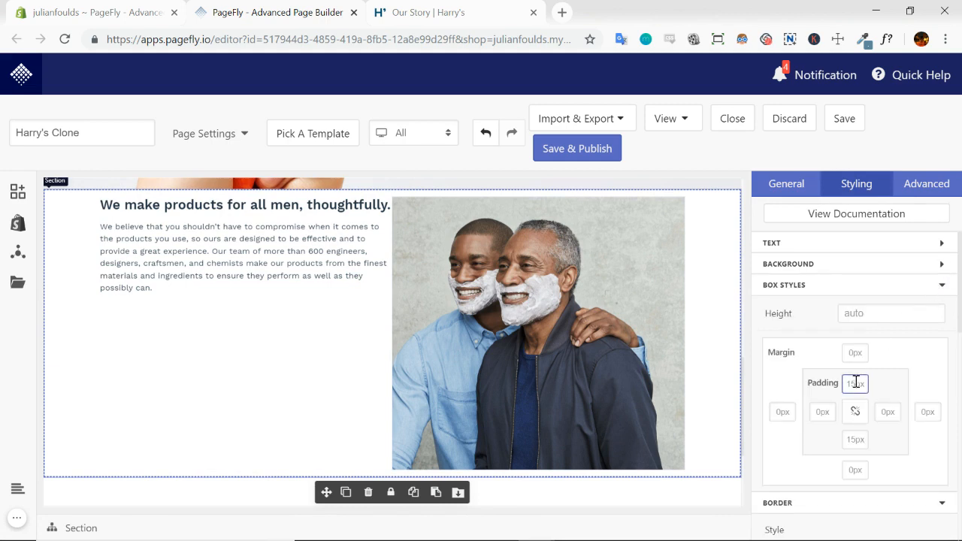
{"action": "type", "text": "0"}
{"action": "left_click", "coordinate": [855, 438]}
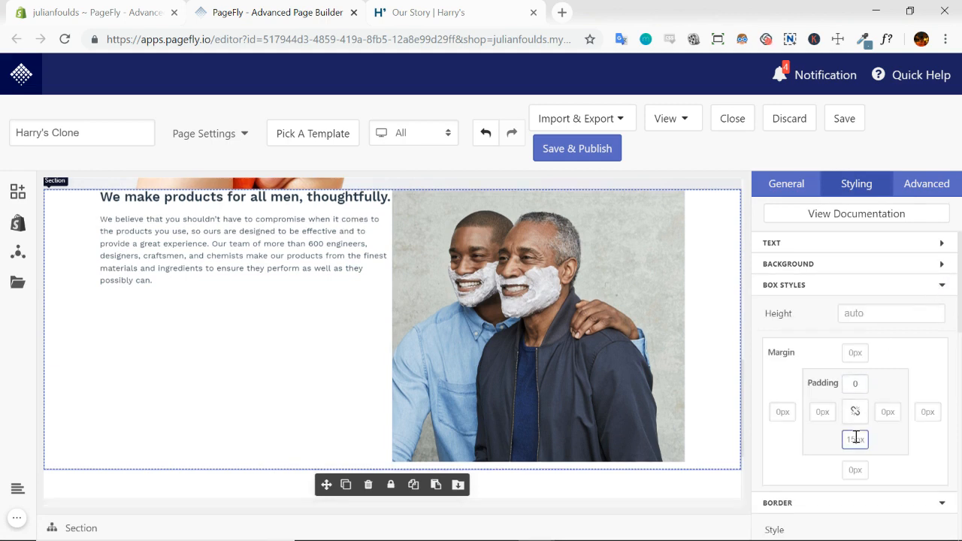
{"action": "type", "text": "0"}
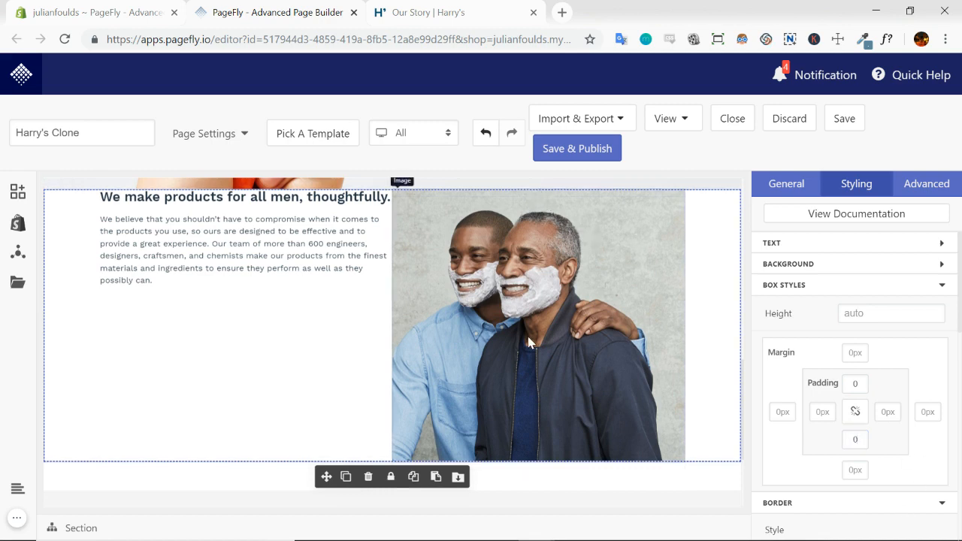
Disable the container of the text and photo section so its content spans the full width
{"action": "left_click", "coordinate": [787, 188]}
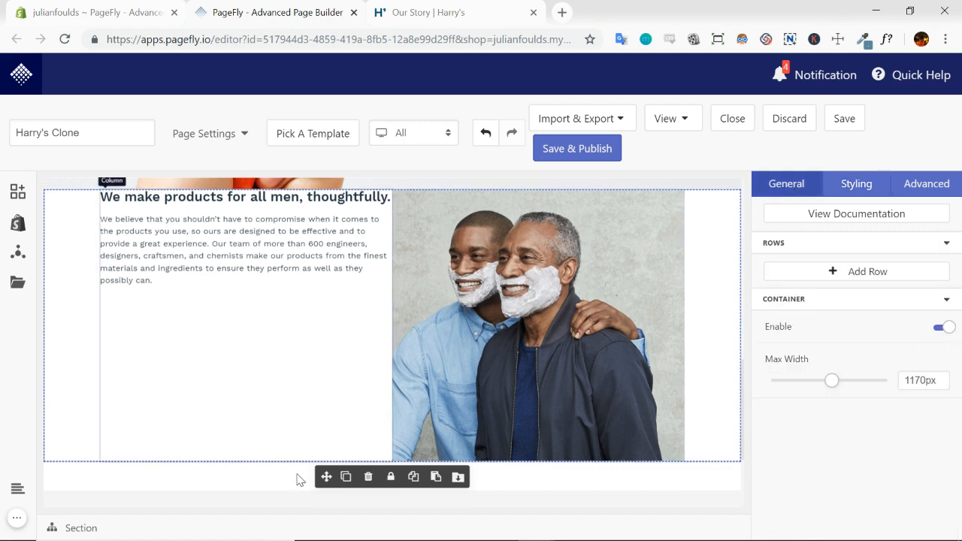
{"action": "left_click", "coordinate": [941, 329]}
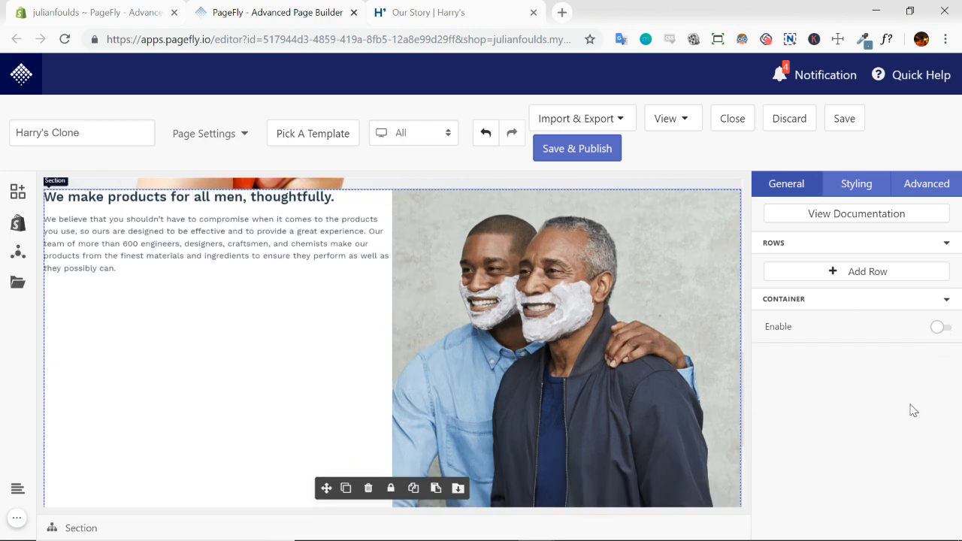
{"action": "left_click", "coordinate": [939, 327]}
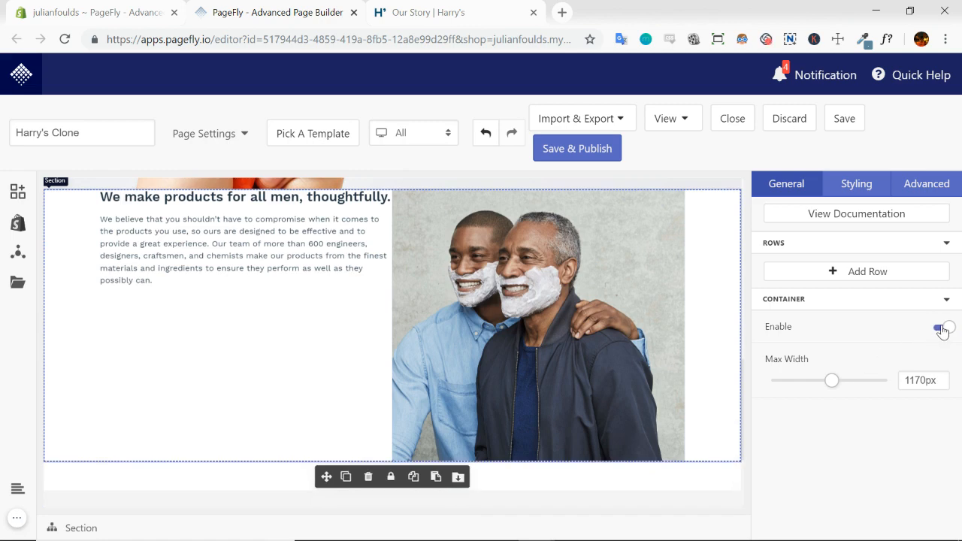
{"action": "left_click", "coordinate": [941, 329]}
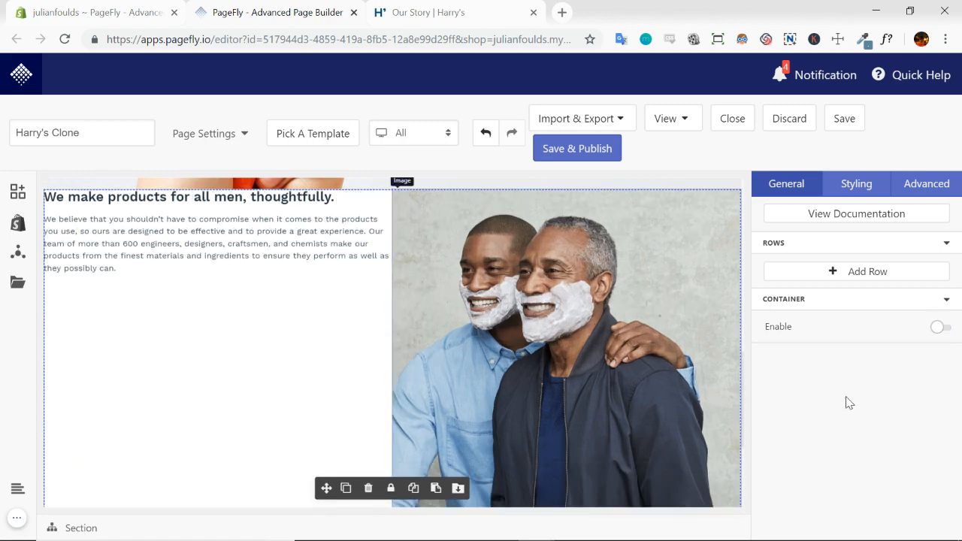
Compare the left text column with the matching section's layout on the Harry's Our Story page
{"action": "left_click", "coordinate": [178, 198]}
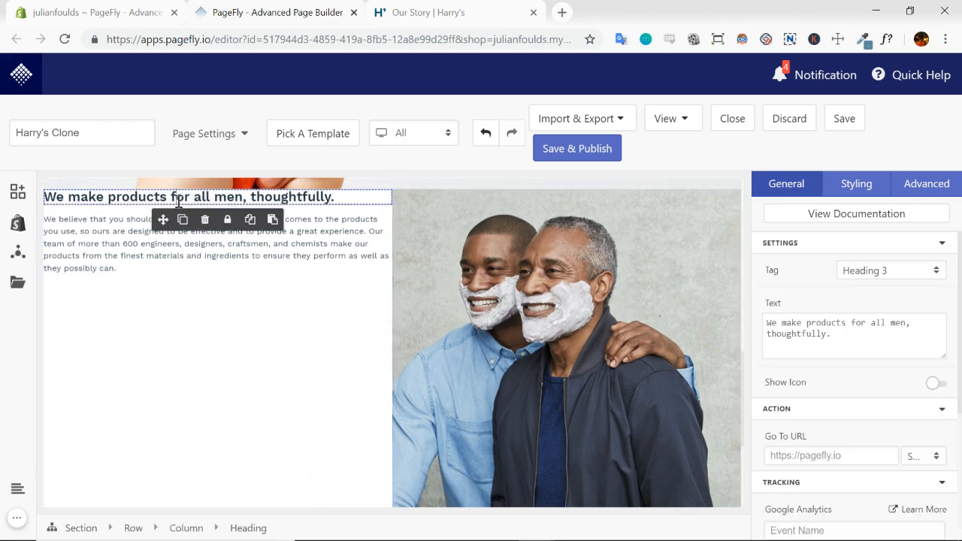
{"action": "left_click", "coordinate": [154, 278]}
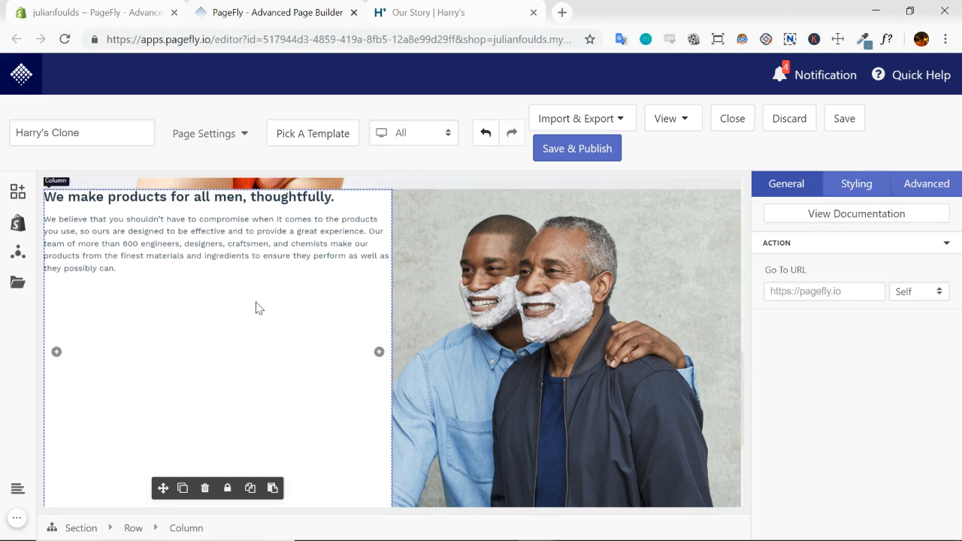
{"action": "left_click", "coordinate": [469, 23]}
{"action": "scroll", "coordinate": [387, 272], "scroll_direction": "down", "scroll_amount": 2}
{"action": "scroll", "coordinate": [601, 340], "scroll_direction": "up", "scroll_amount": 2}
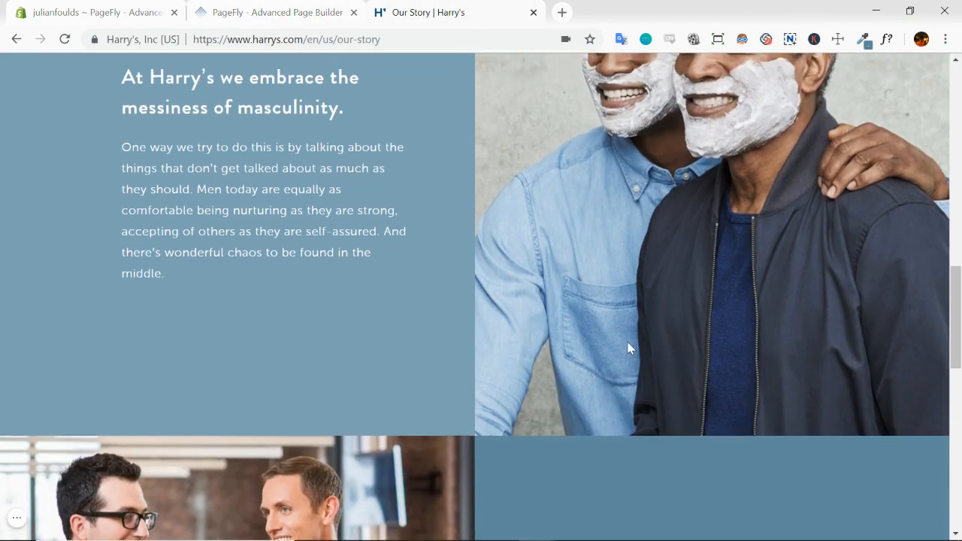
{"action": "scroll", "coordinate": [413, 225], "scroll_direction": "up", "scroll_amount": 2}
{"action": "scroll", "coordinate": [509, 218], "scroll_direction": "down", "scroll_amount": 5}
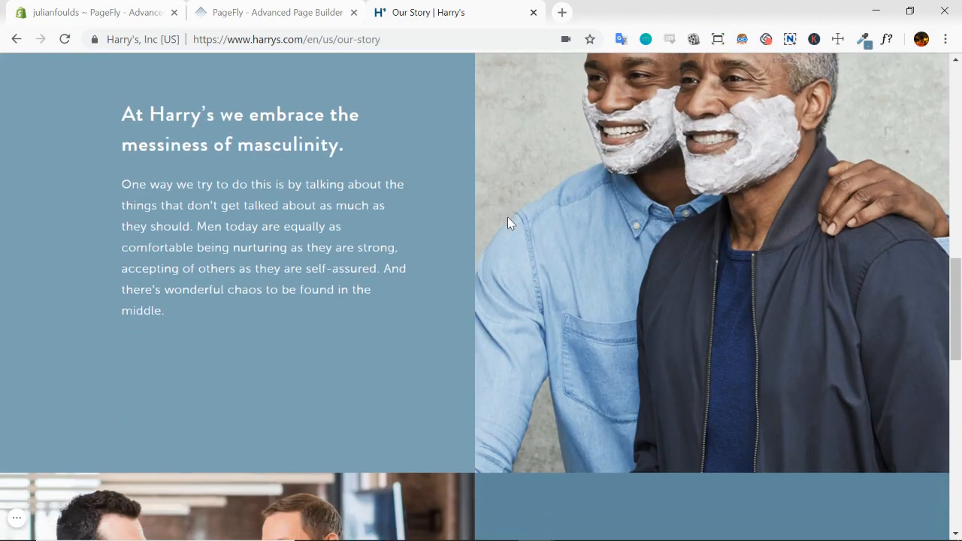
{"action": "scroll", "coordinate": [295, 314], "scroll_direction": "up", "scroll_amount": 4}
{"action": "scroll", "coordinate": [398, 290], "scroll_direction": "down", "scroll_amount": 4}
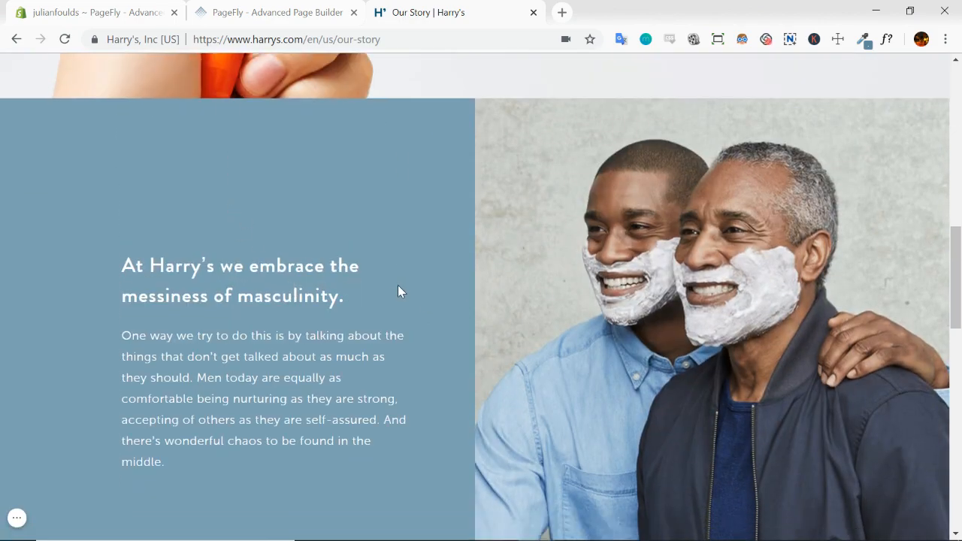
{"action": "scroll", "coordinate": [380, 293], "scroll_direction": "up", "scroll_amount": 3}
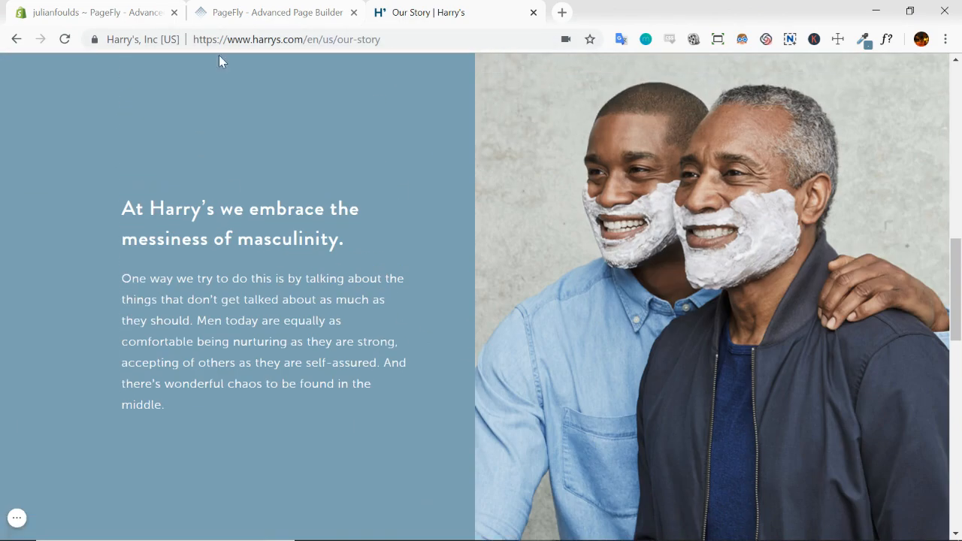
Return to the PageFly editor and set the left text column's display to Flex
{"action": "left_click", "coordinate": [315, 9]}
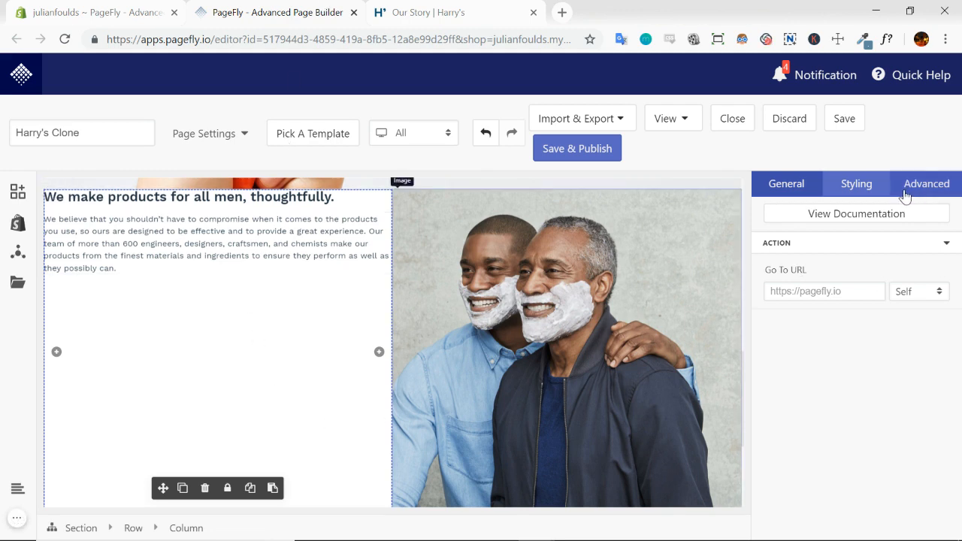
{"action": "left_click", "coordinate": [859, 189]}
{"action": "left_click", "coordinate": [941, 242]}
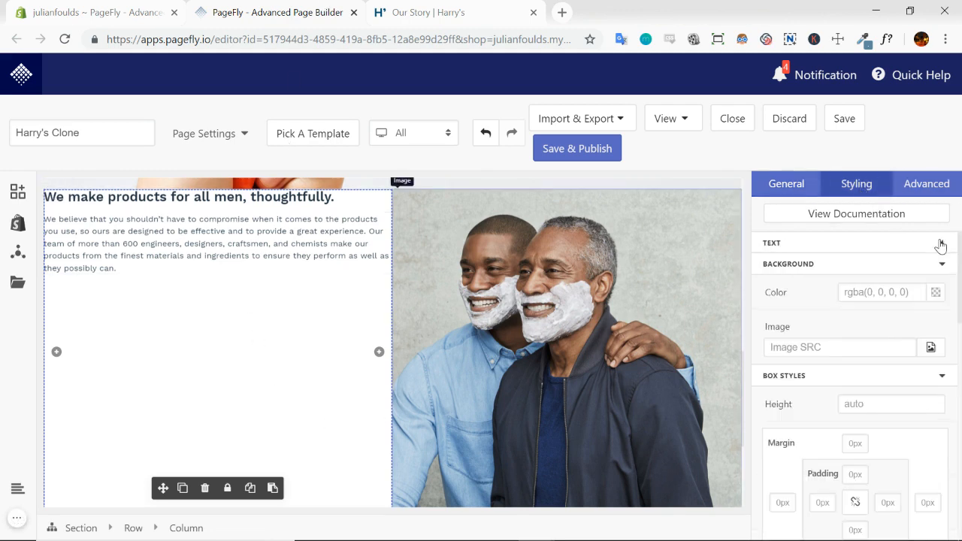
{"action": "left_click", "coordinate": [941, 264]}
{"action": "left_click", "coordinate": [943, 286]}
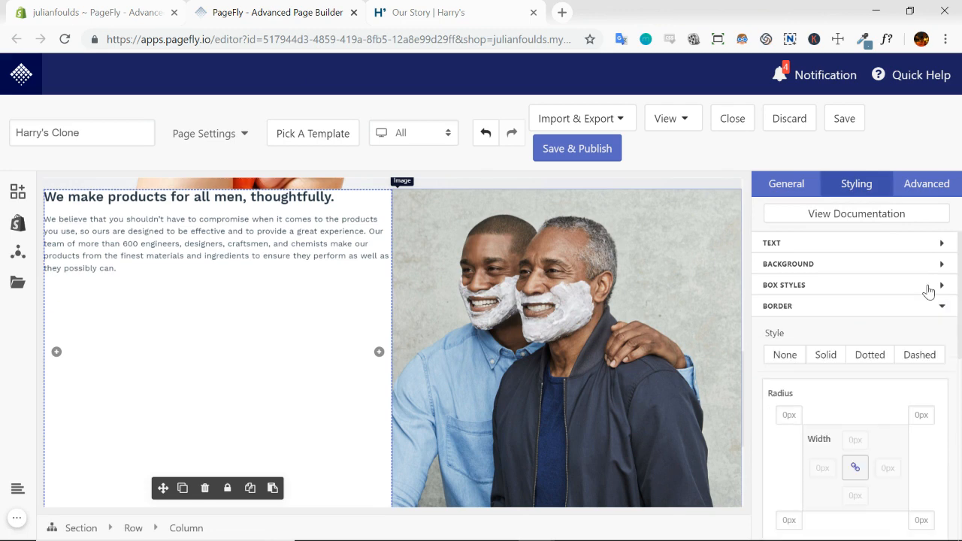
{"action": "scroll", "coordinate": [877, 299], "scroll_direction": "down", "scroll_amount": 4}
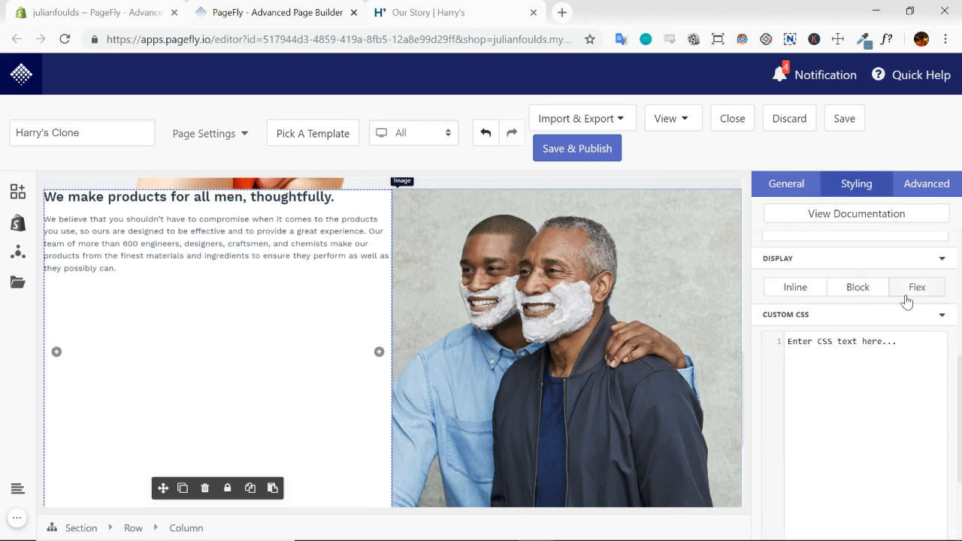
{"action": "left_click", "coordinate": [918, 293]}
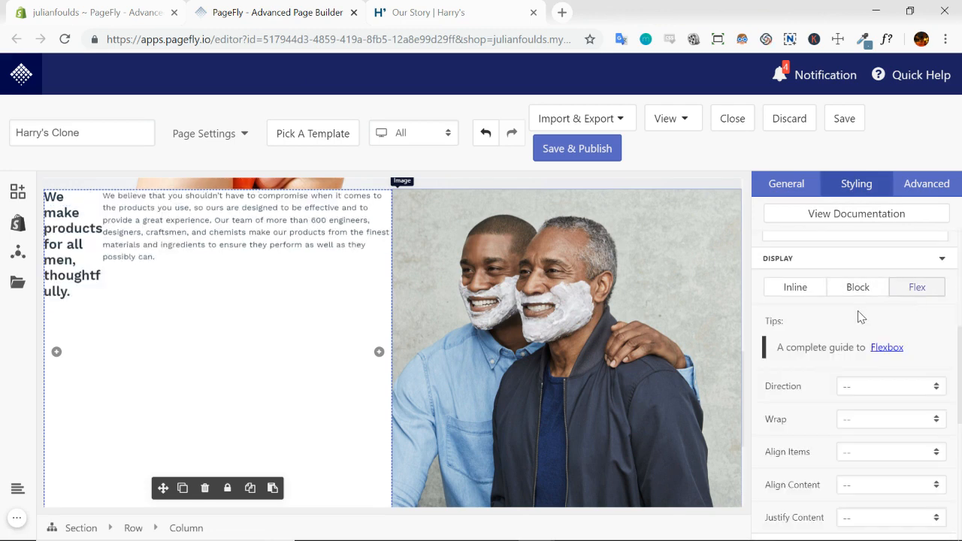
{"action": "scroll", "coordinate": [810, 316], "scroll_direction": "down", "scroll_amount": 2}
{"action": "scroll", "coordinate": [810, 315], "scroll_direction": "up", "scroll_amount": 1}
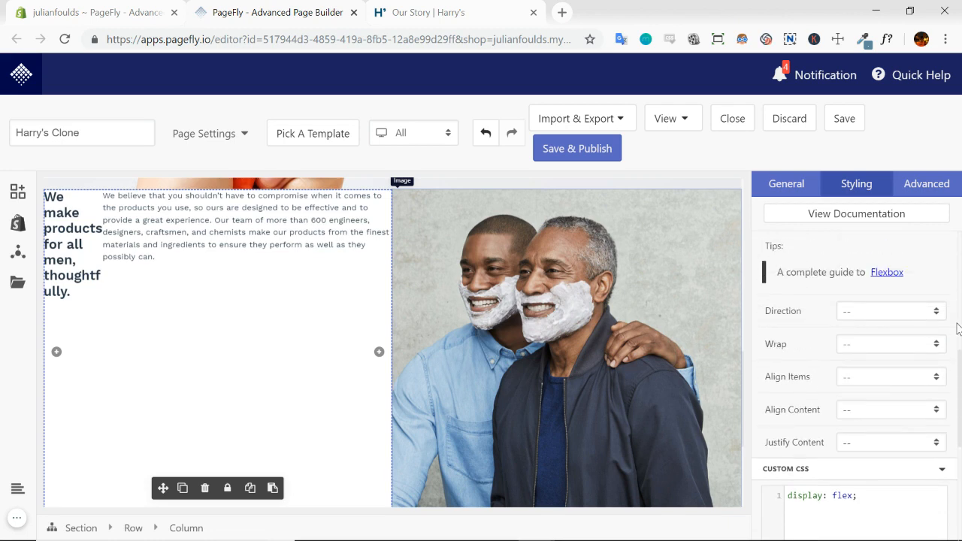
Set the left text column's flex direction to Column and its content justification to Center
{"action": "left_click", "coordinate": [935, 311]}
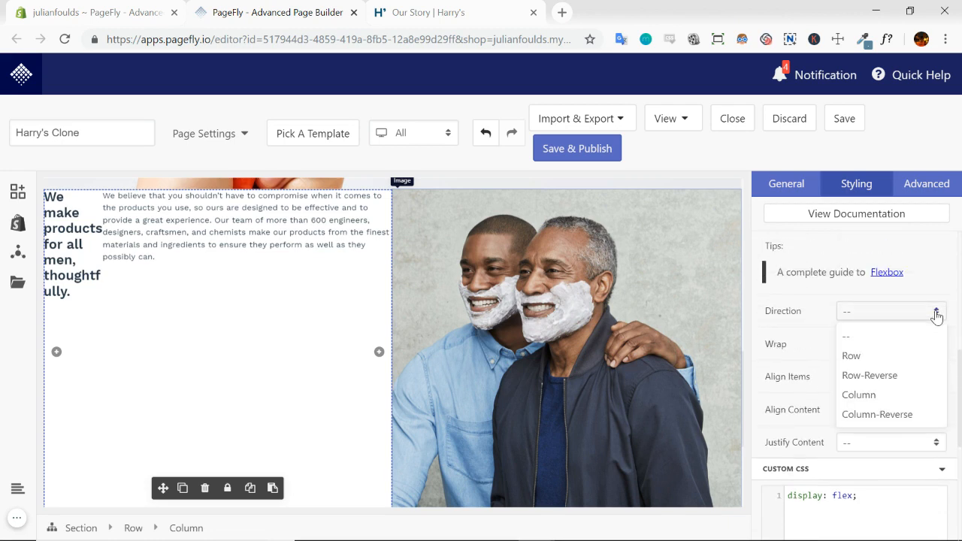
{"action": "left_click", "coordinate": [873, 396]}
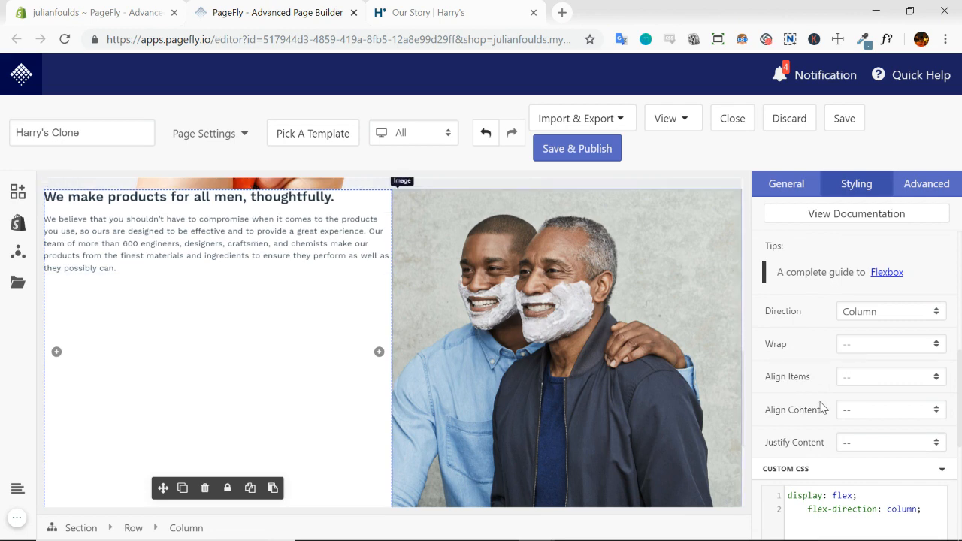
{"action": "left_click", "coordinate": [934, 442]}
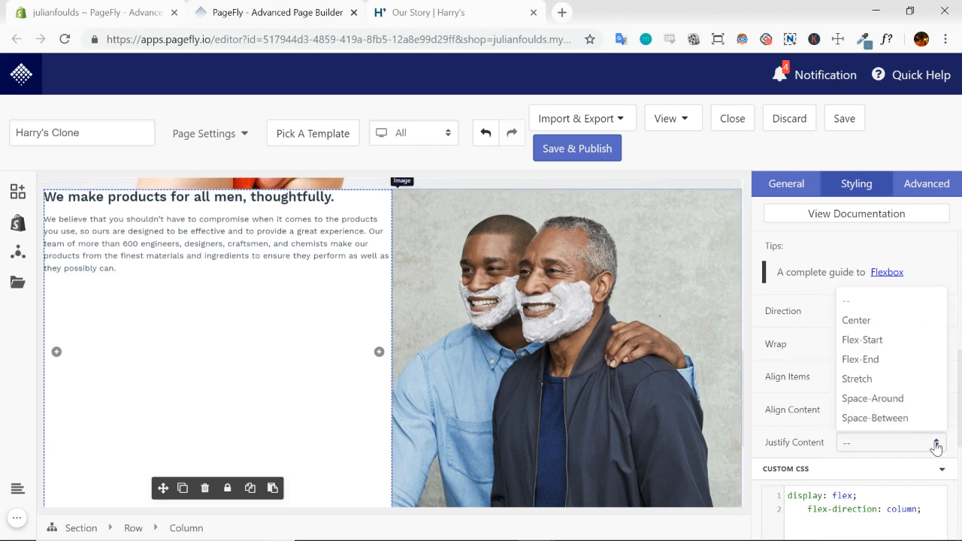
{"action": "left_click", "coordinate": [862, 322]}
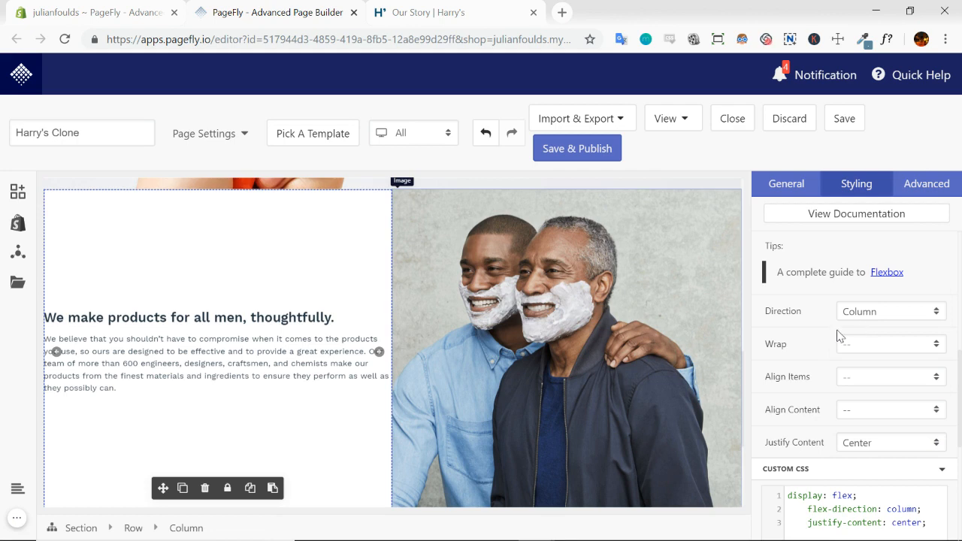
{"action": "scroll", "coordinate": [433, 235], "scroll_direction": "down", "scroll_amount": 1}
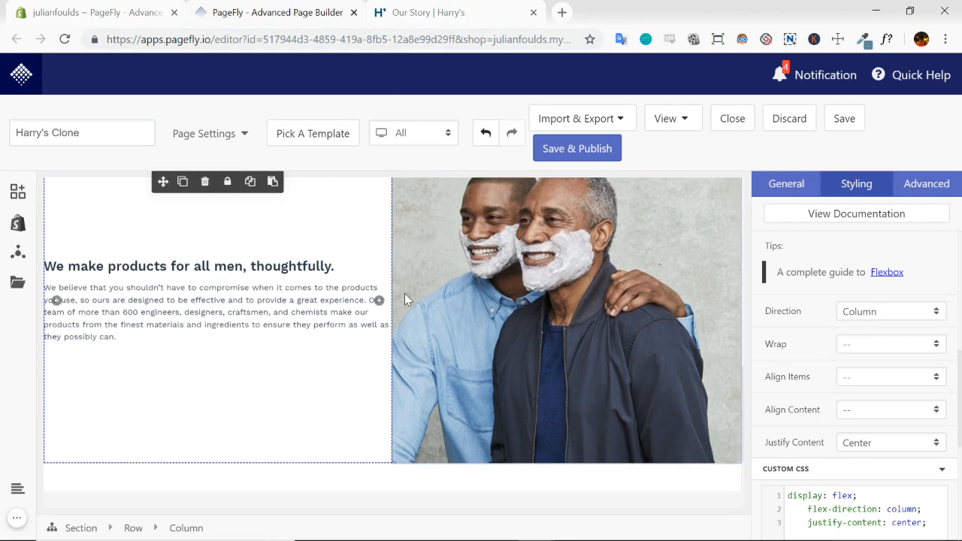
{"action": "scroll", "coordinate": [405, 293], "scroll_direction": "up", "scroll_amount": 1}
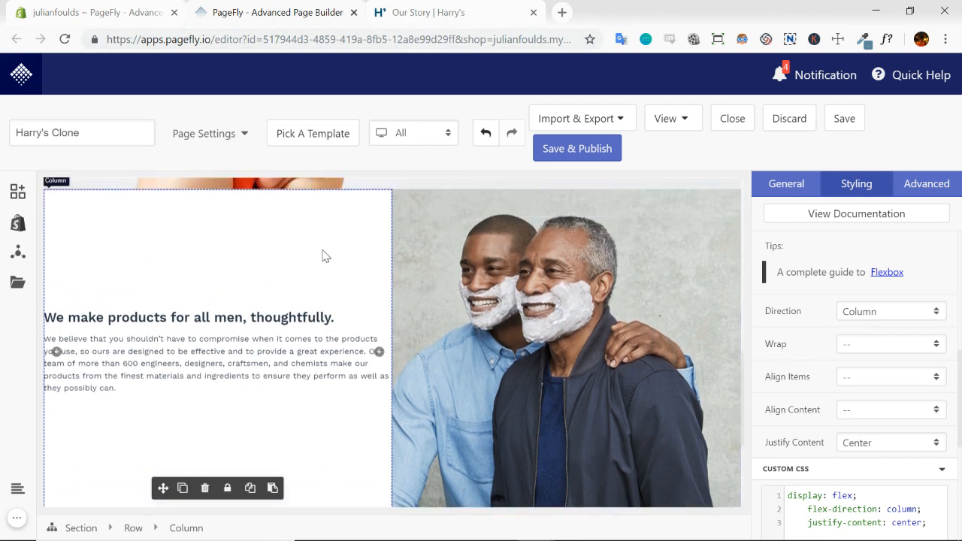
Compare the left text column's position and side spacing with the matching section on the Harry's Our Story page
{"action": "left_click", "coordinate": [432, 18]}
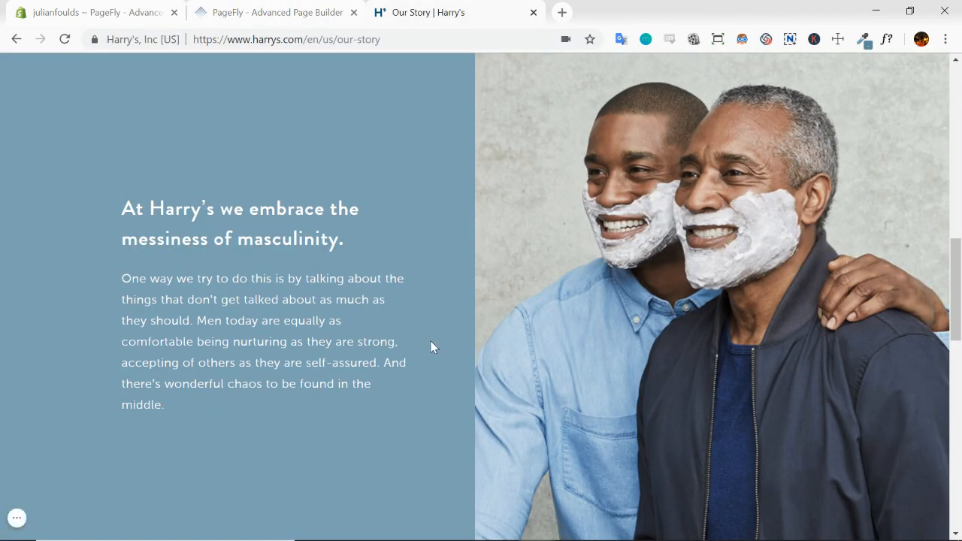
{"action": "scroll", "coordinate": [302, 226], "scroll_direction": "up", "scroll_amount": 2}
{"action": "scroll", "coordinate": [304, 255], "scroll_direction": "down", "scroll_amount": 3}
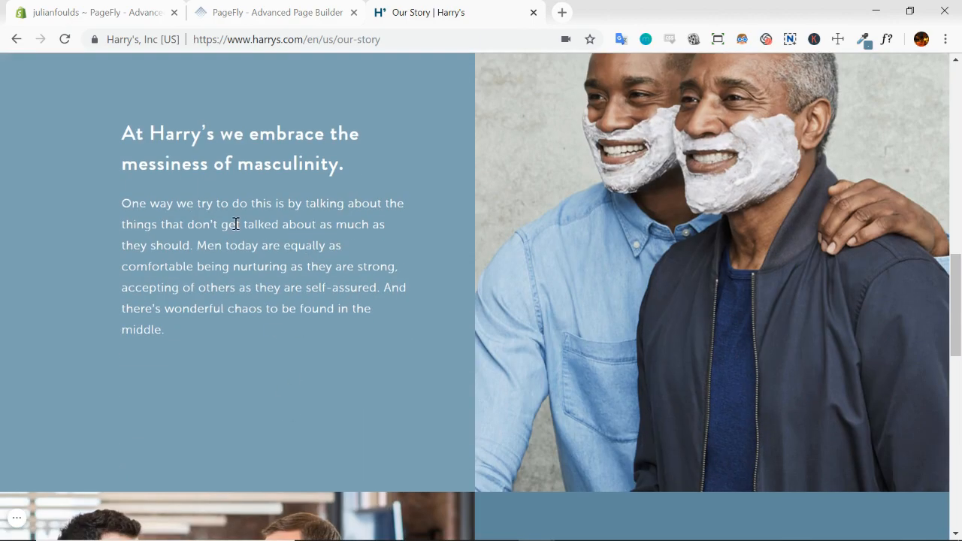
{"action": "scroll", "coordinate": [248, 207], "scroll_direction": "up", "scroll_amount": 1}
{"action": "left_click", "coordinate": [275, 14]}
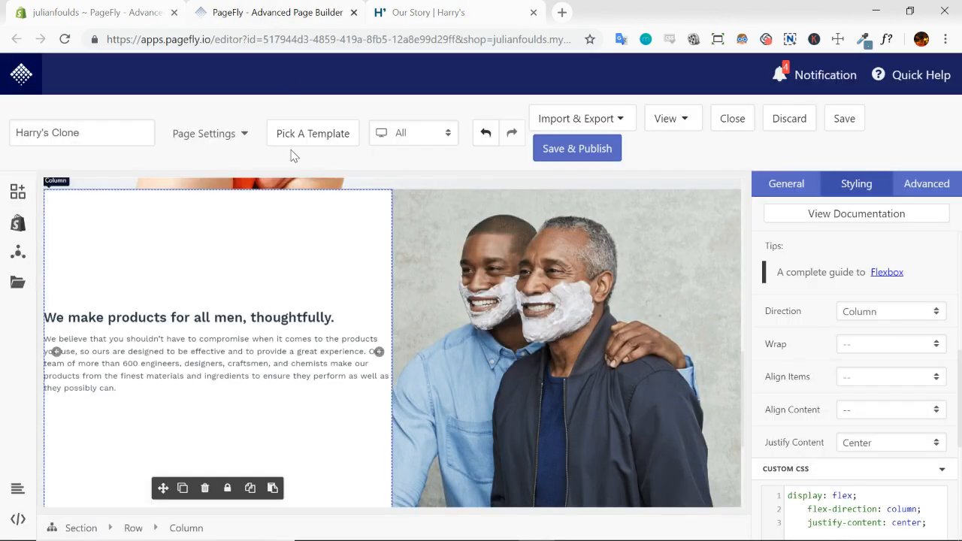
{"action": "scroll", "coordinate": [385, 297], "scroll_direction": "down", "scroll_amount": 1}
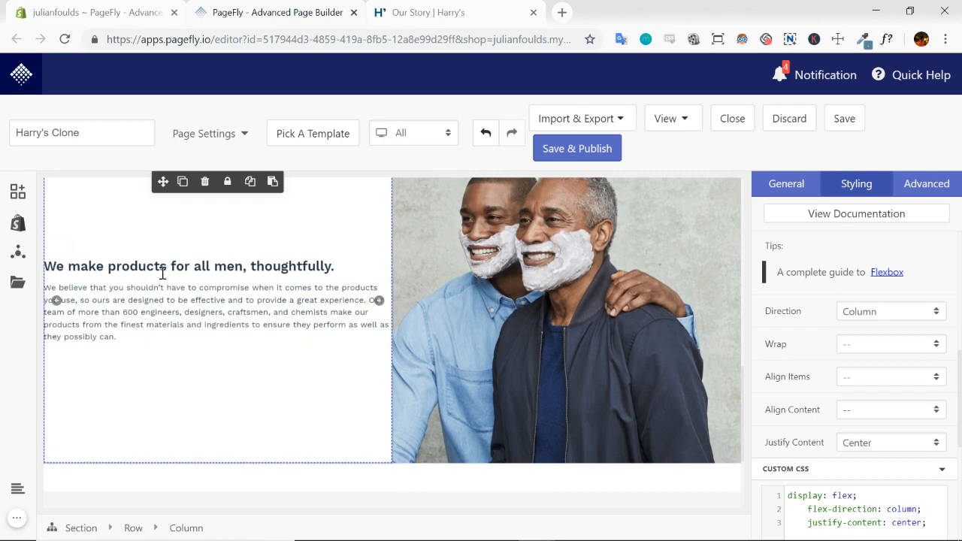
{"action": "left_click", "coordinate": [355, 275]}
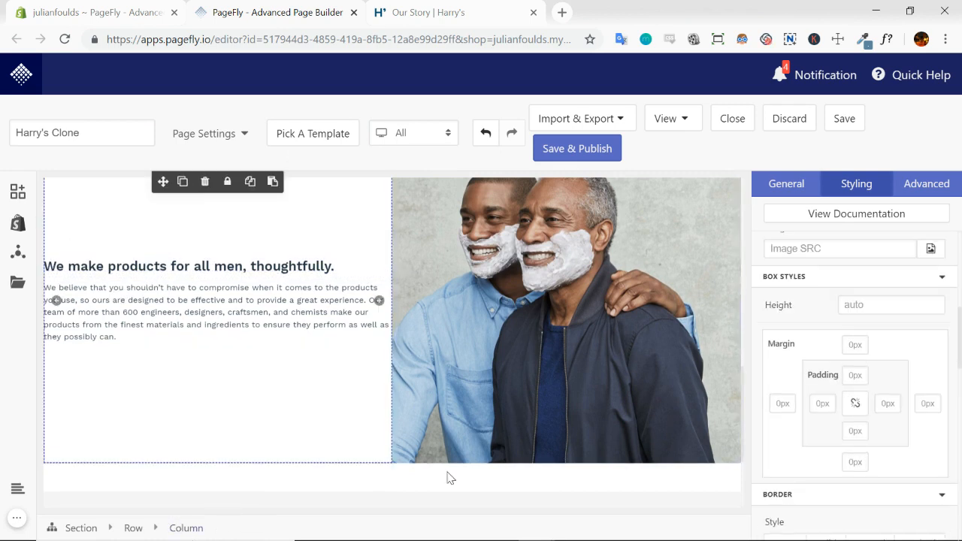
{"action": "left_click", "coordinate": [484, 9]}
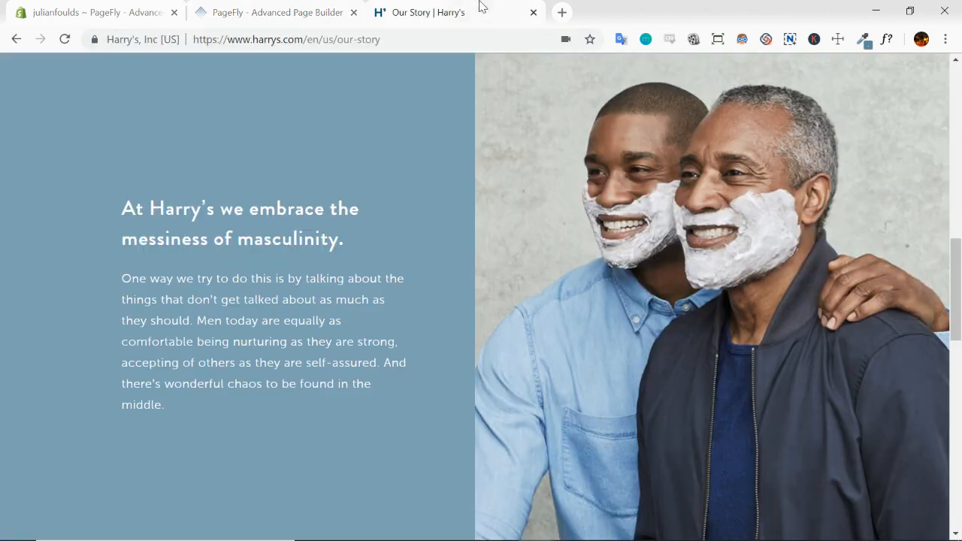
{"action": "scroll", "coordinate": [454, 248], "scroll_direction": "up", "scroll_amount": 2}
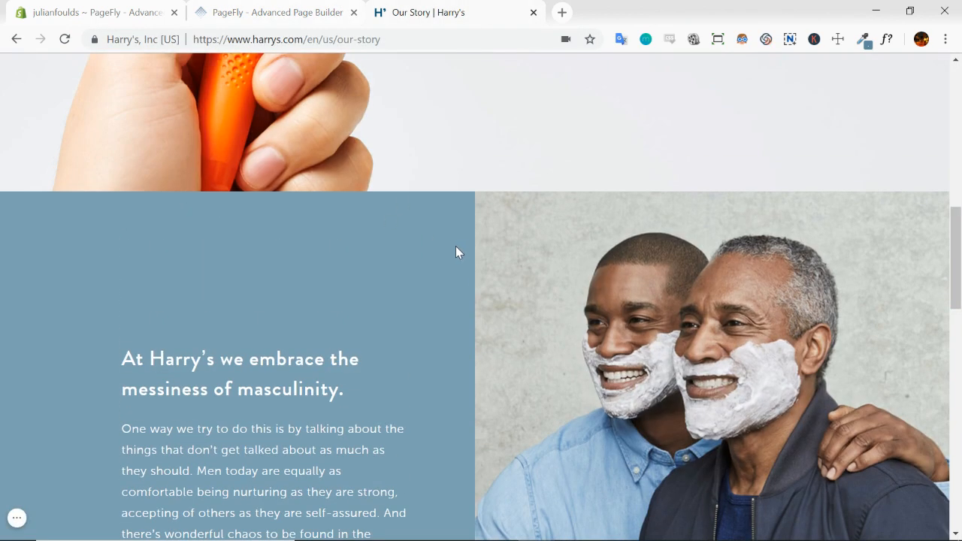
{"action": "scroll", "coordinate": [457, 252], "scroll_direction": "down", "scroll_amount": 3}
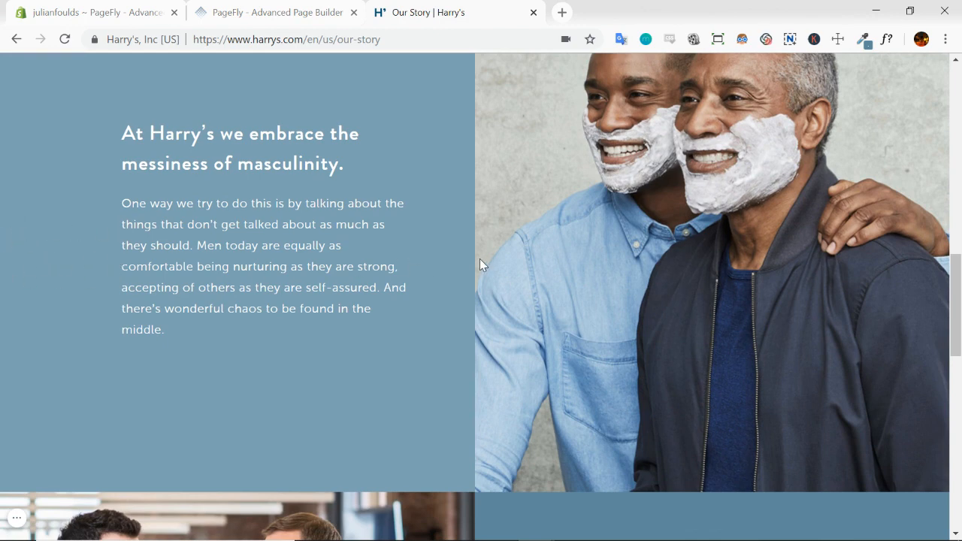
Return to the PageFly editor and set the text column's left padding to 30% and right padding to 10%
{"action": "left_click", "coordinate": [302, 15]}
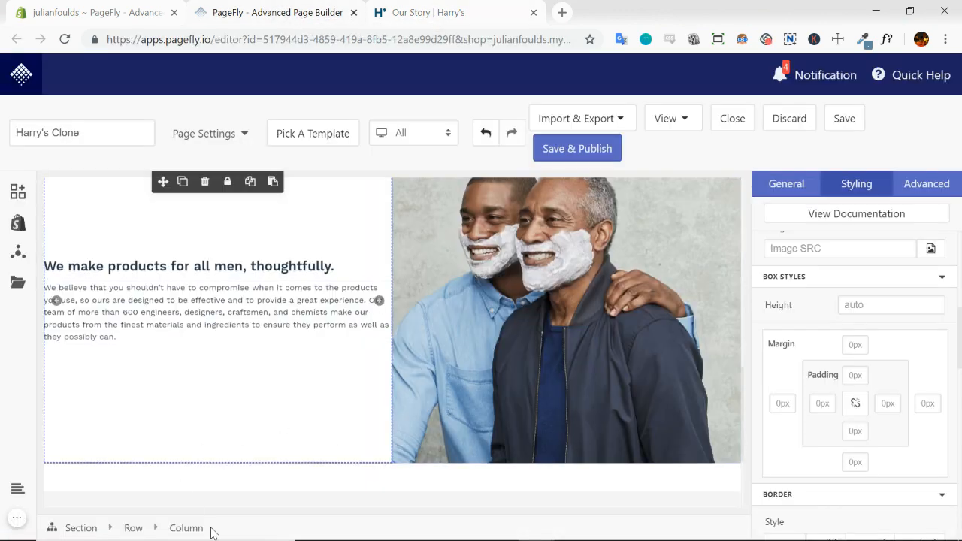
{"action": "left_click", "coordinate": [831, 404]}
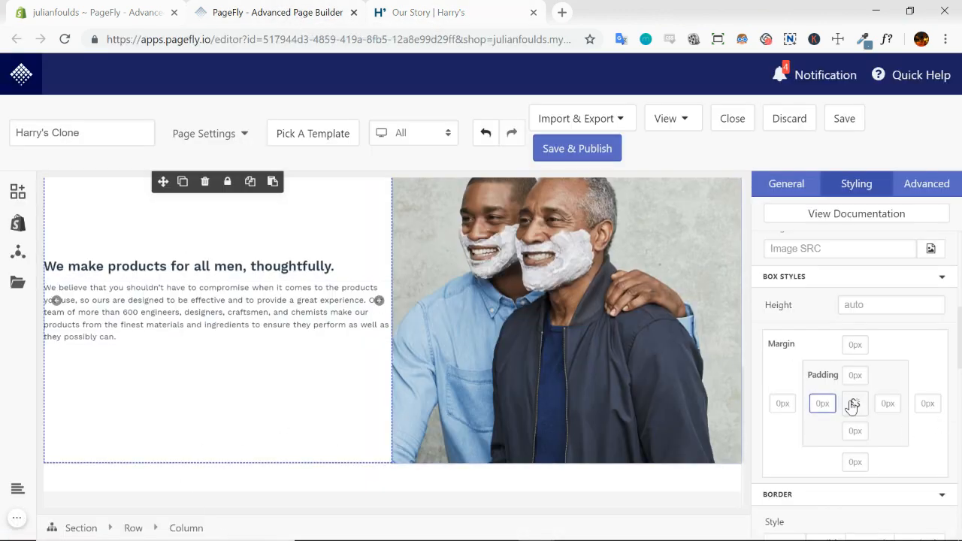
{"action": "type", "text": "30"}
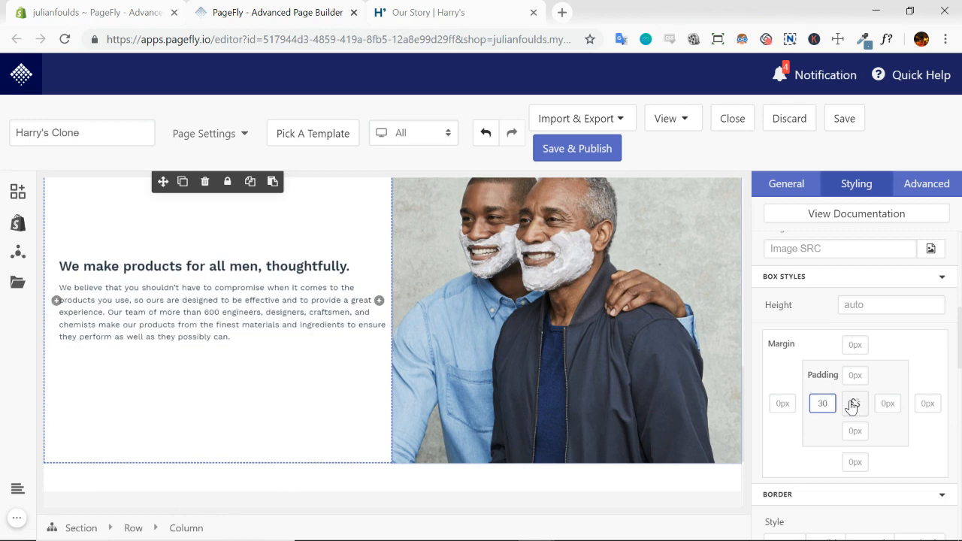
{"action": "type", "text": "%"}
{"action": "left_click", "coordinate": [888, 404]}
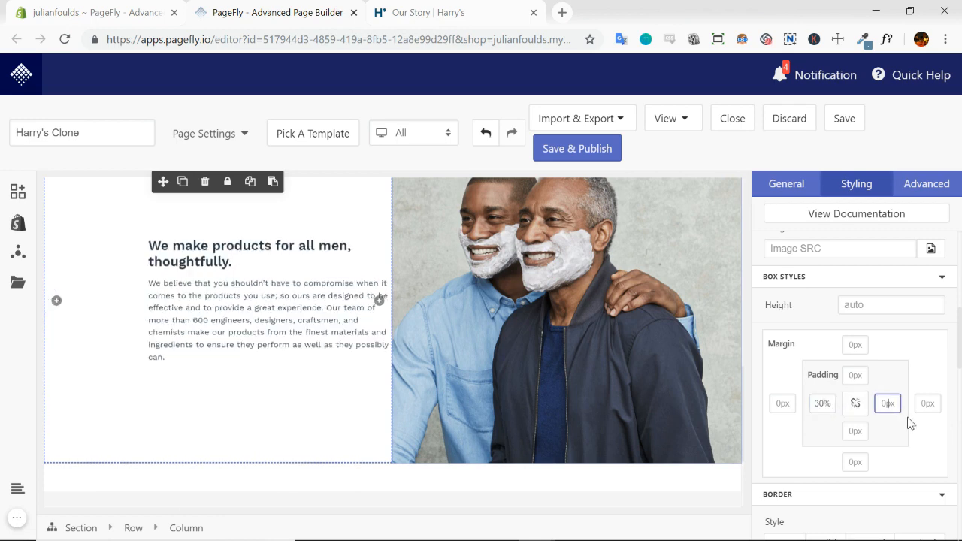
{"action": "type", "text": "10%"}
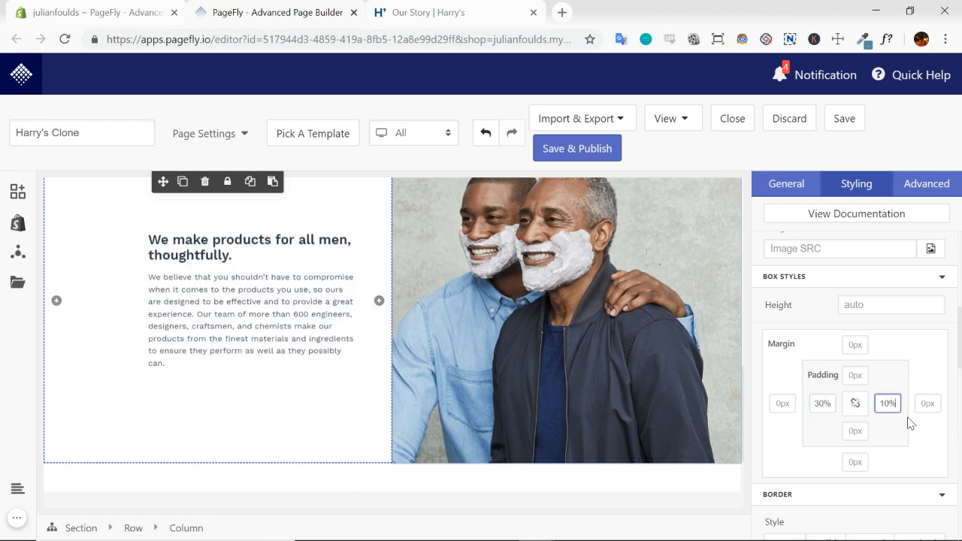
{"action": "scroll", "coordinate": [406, 343], "scroll_direction": "up", "scroll_amount": 2}
{"action": "scroll", "coordinate": [293, 364], "scroll_direction": "down", "scroll_amount": 1}
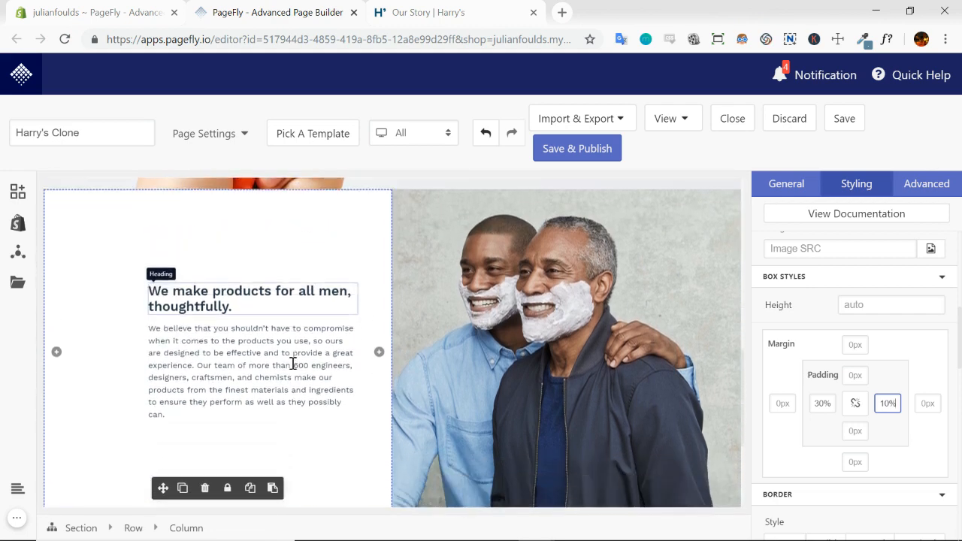
{"action": "left_click", "coordinate": [334, 233]}
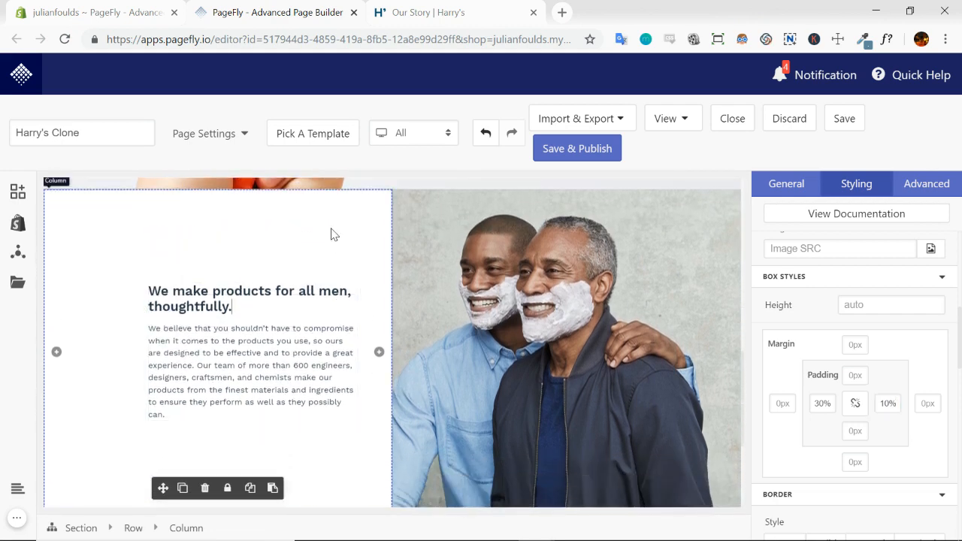
Switch to the Harry's Our Story page and sample the blue background colour of its text column with the page color picker
{"action": "left_click", "coordinate": [425, 15]}
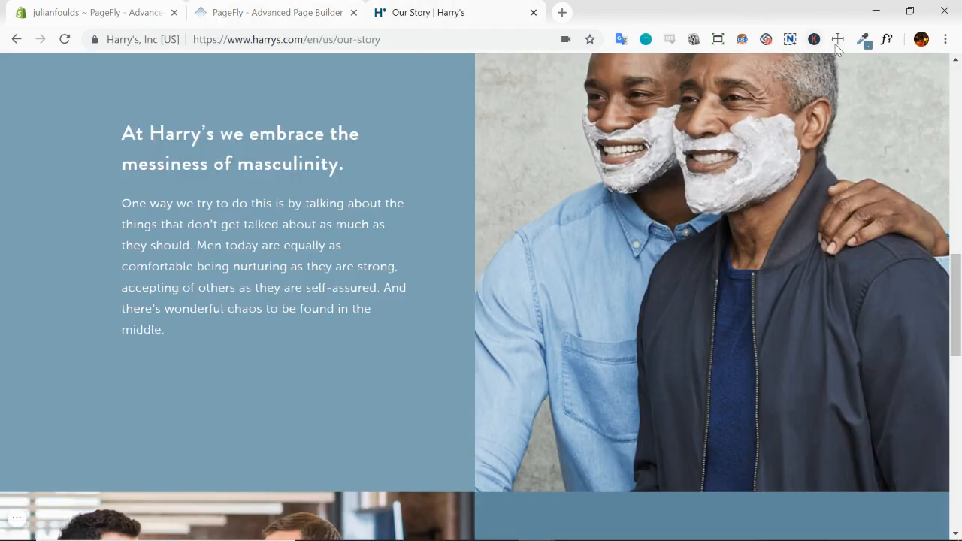
{"action": "left_click", "coordinate": [863, 39]}
{"action": "left_click", "coordinate": [819, 60]}
{"action": "scroll", "coordinate": [601, 120], "scroll_direction": "up", "scroll_amount": 1}
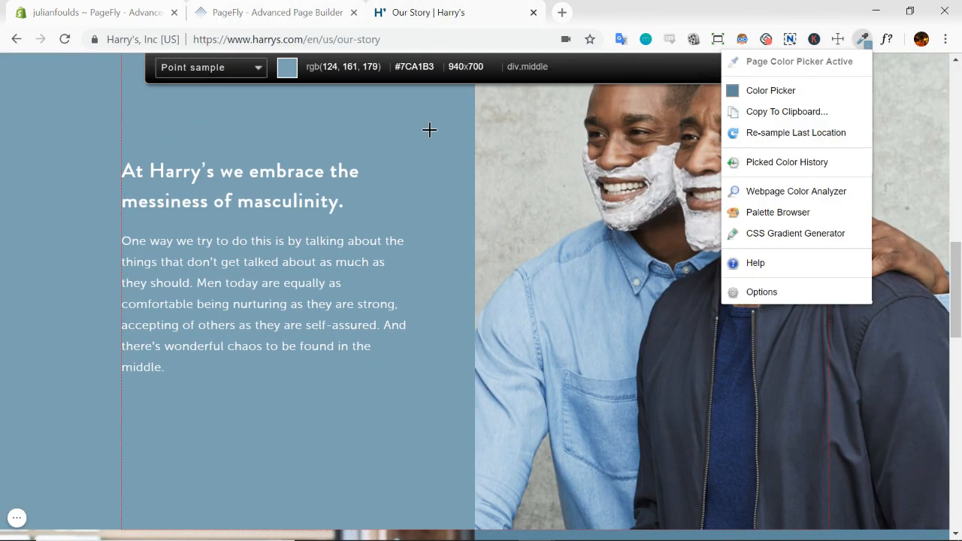
{"action": "left_click", "coordinate": [429, 130]}
Return to the PageFly editor and set the text and photo section's background colour to the sampled #7CA1B3
{"action": "left_click", "coordinate": [258, 12]}
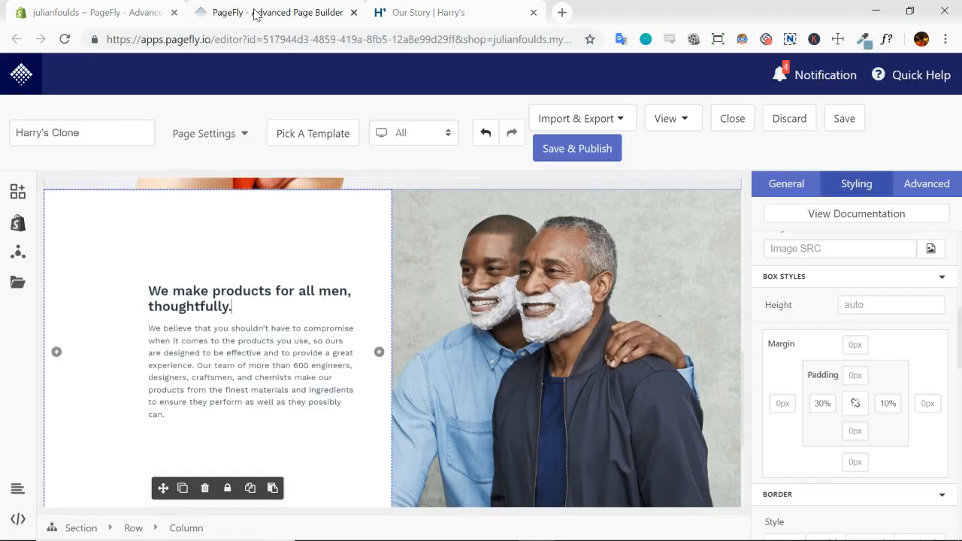
{"action": "left_click", "coordinate": [78, 528]}
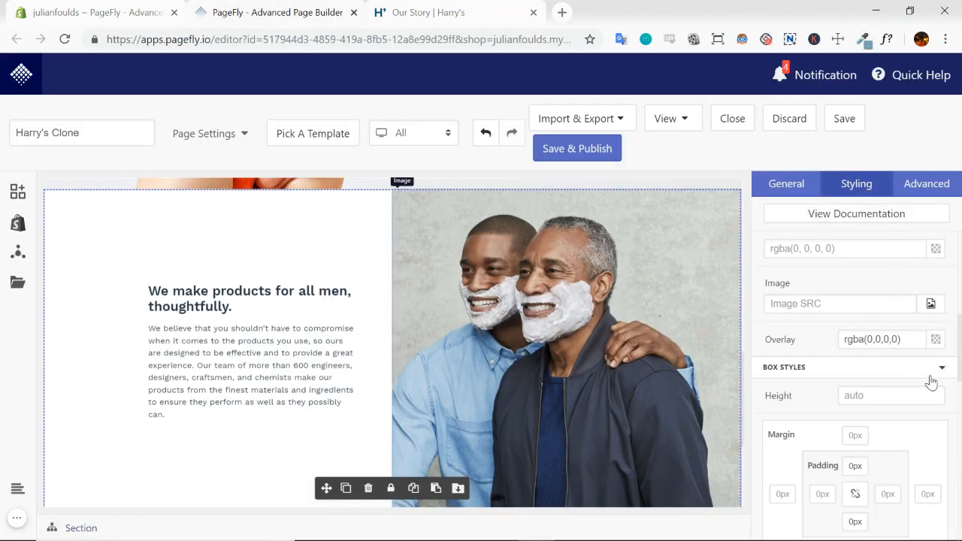
{"action": "scroll", "coordinate": [930, 380], "scroll_direction": "up", "scroll_amount": 2}
{"action": "scroll", "coordinate": [923, 342], "scroll_direction": "down", "scroll_amount": 1}
{"action": "left_click", "coordinate": [845, 328]}
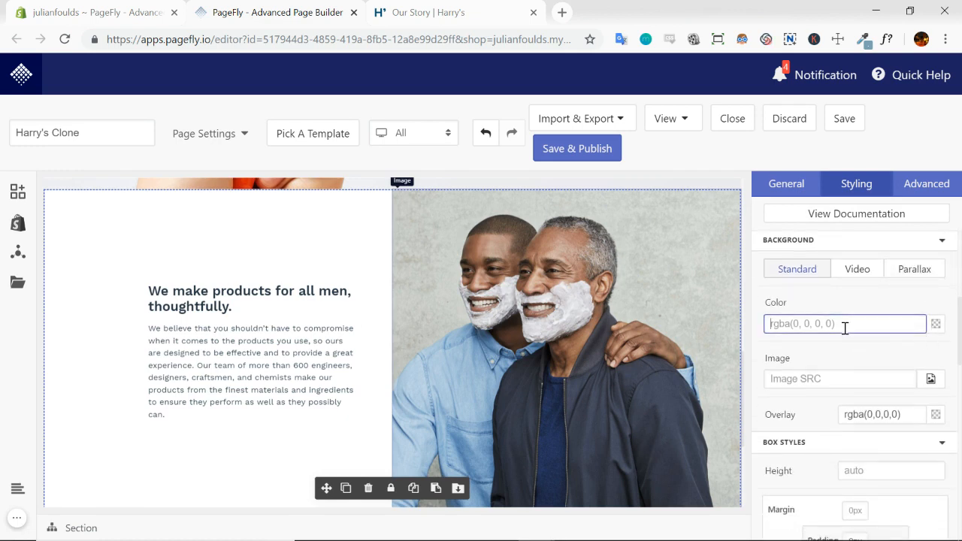
{"action": "key", "text": "ctrl+v"}
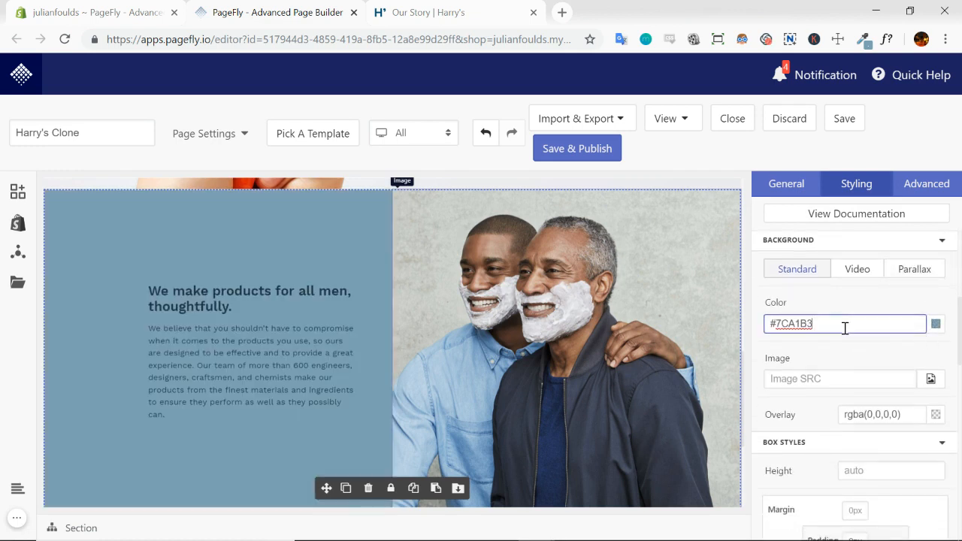
{"action": "left_click", "coordinate": [378, 254]}
Inspect the font properties of the "At Harry's we embrace the messiness of masculinity." heading on the Our Story page with WhatFont
{"action": "left_click", "coordinate": [472, 14]}
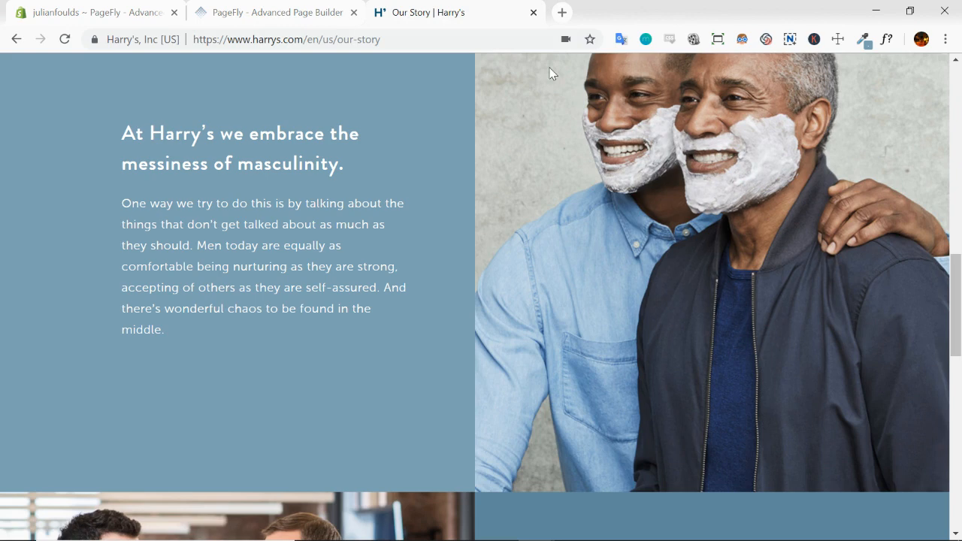
{"action": "left_click", "coordinate": [891, 42]}
{"action": "left_click", "coordinate": [278, 134]}
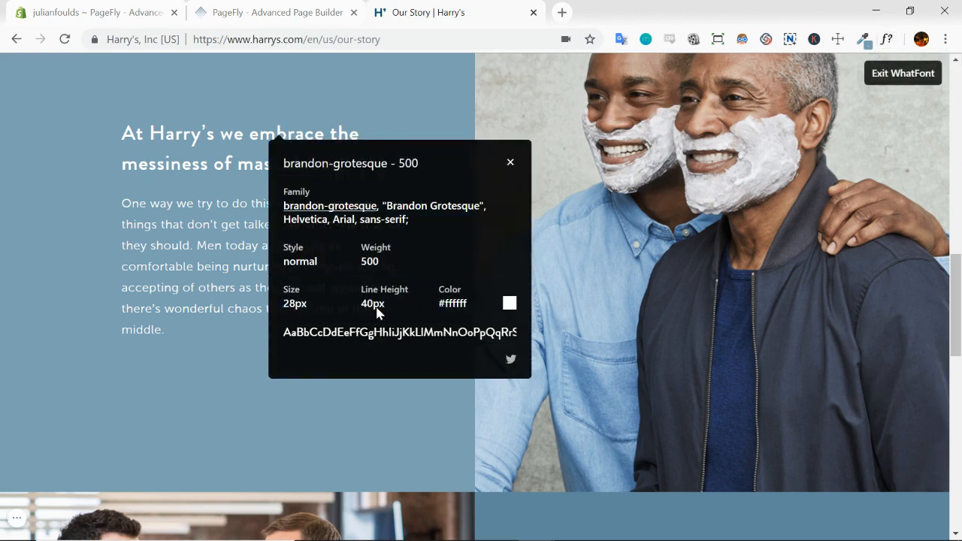
{"action": "left_click", "coordinate": [510, 163]}
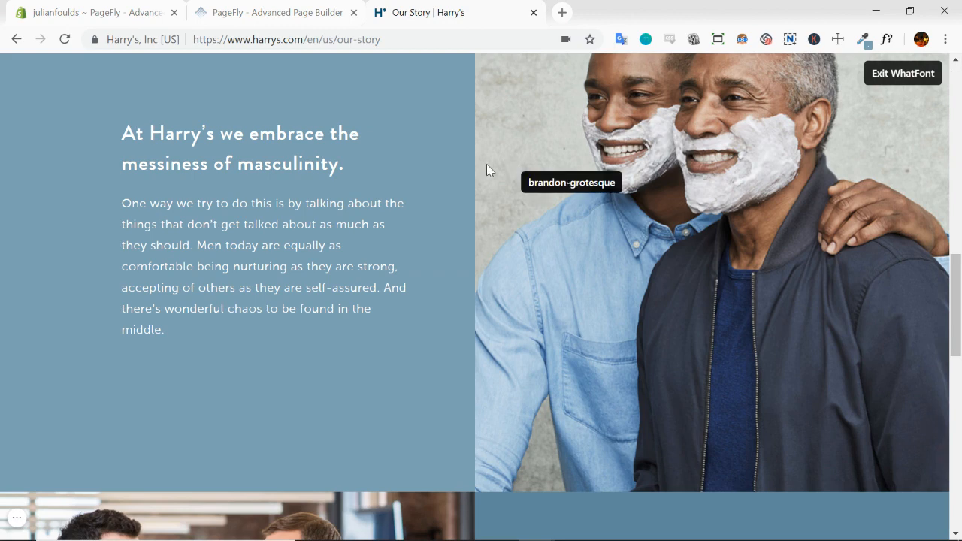
{"action": "left_click", "coordinate": [904, 76]}
Return to the PageFly editor and set the text colour of the "We make products for all men, thoughtfully." heading to white (#FFFFFF)
{"action": "left_click", "coordinate": [307, 20]}
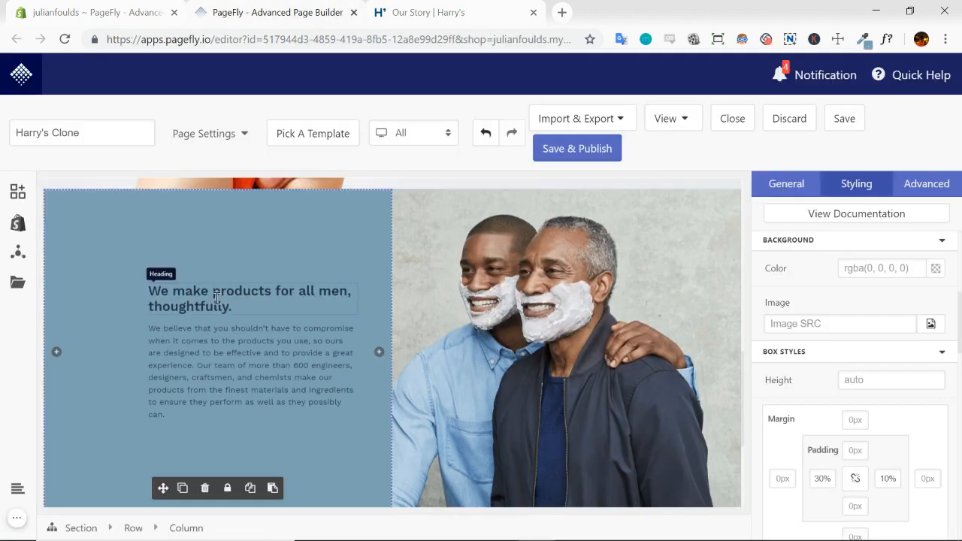
{"action": "left_click", "coordinate": [216, 297]}
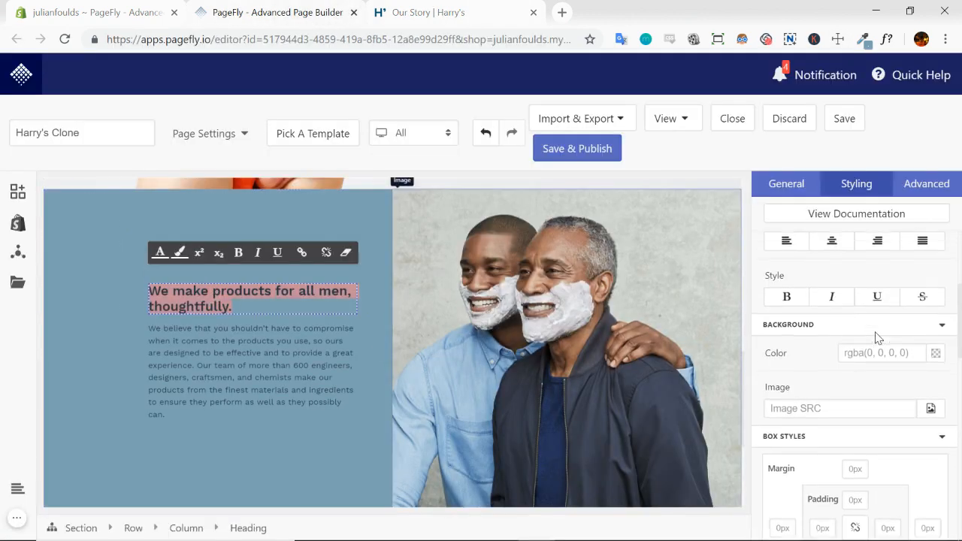
{"action": "scroll", "coordinate": [876, 339], "scroll_direction": "up", "scroll_amount": 3}
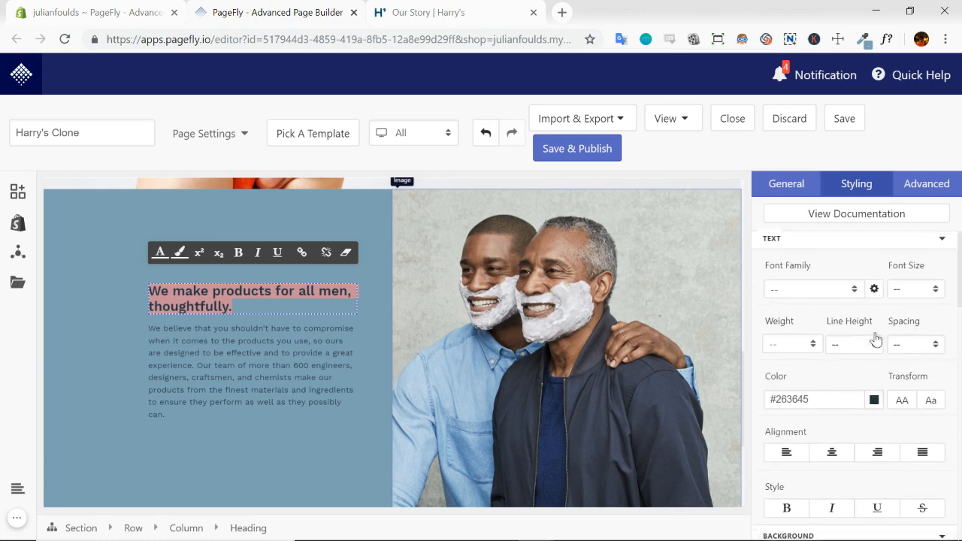
{"action": "left_click", "coordinate": [874, 404]}
{"action": "left_click", "coordinate": [822, 505]}
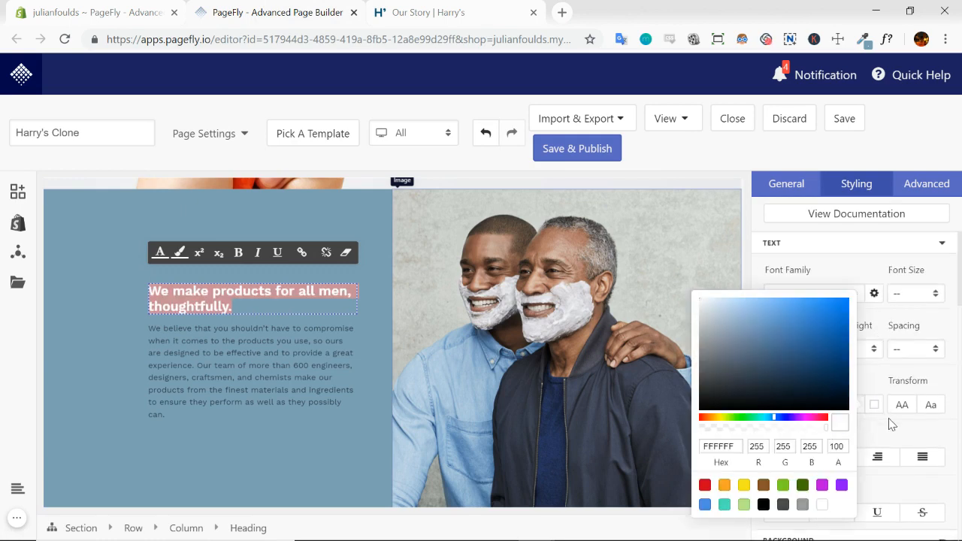
Set the text colour of the paragraph below the heading to white (#FFFFFF)
{"action": "left_click", "coordinate": [329, 360]}
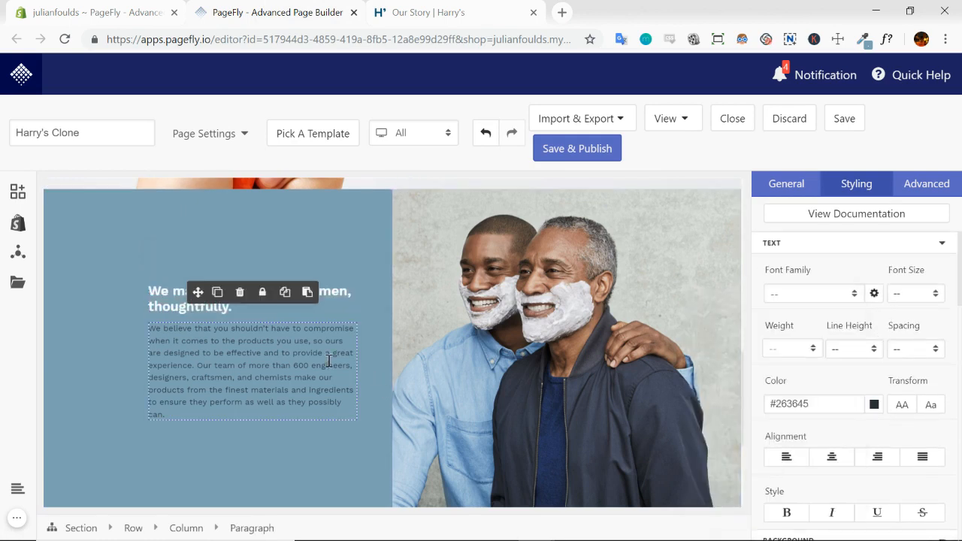
{"action": "left_click", "coordinate": [873, 405]}
{"action": "left_click", "coordinate": [822, 505]}
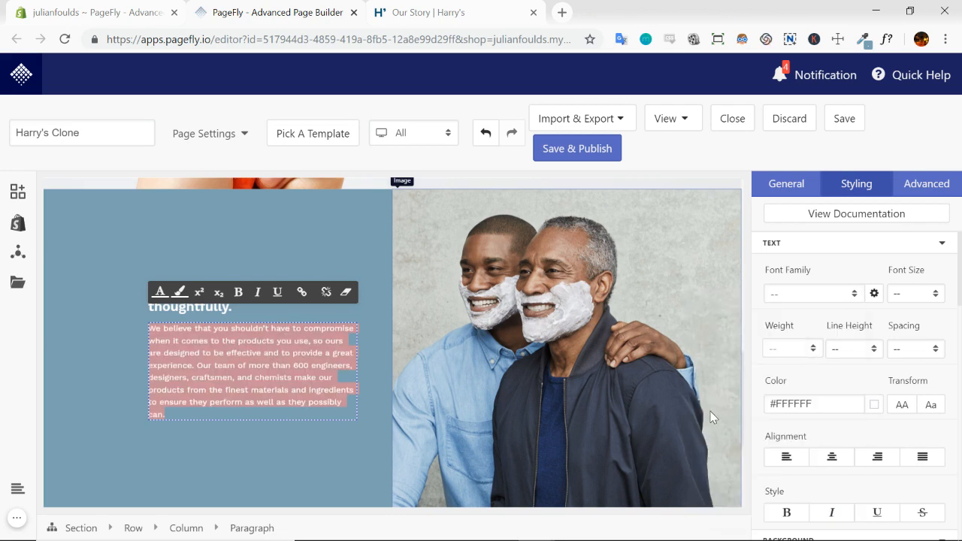
Set the column heading's font size to 28px and its line height to 40px
{"action": "left_click", "coordinate": [226, 311]}
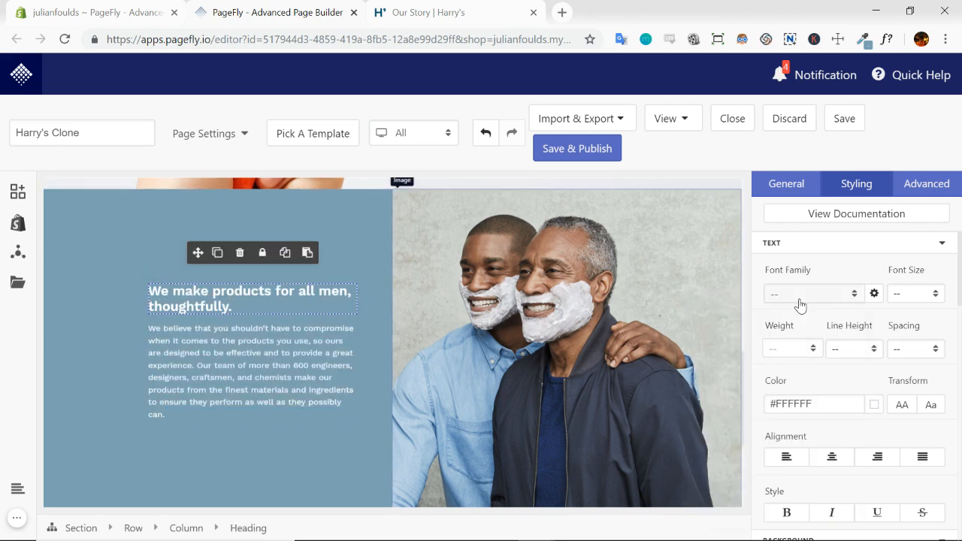
{"action": "left_click", "coordinate": [903, 292]}
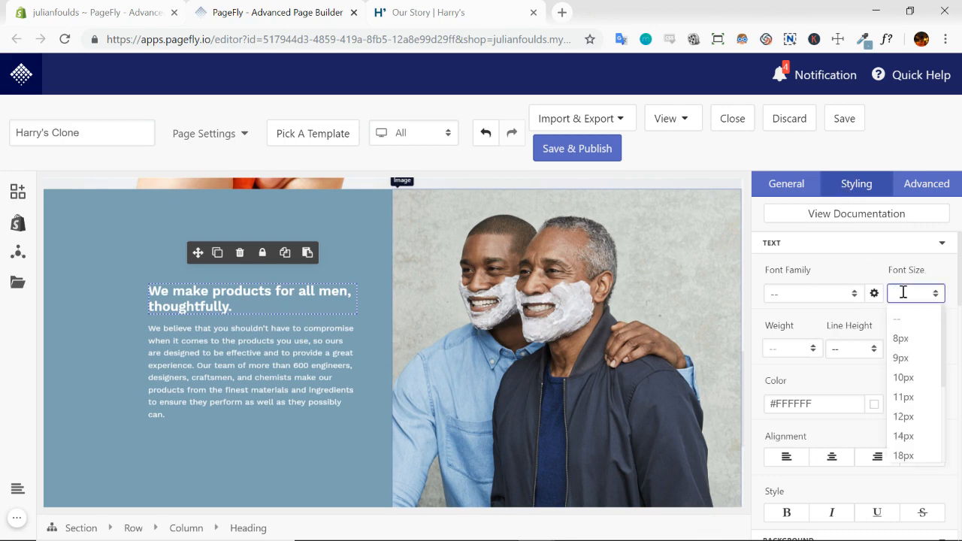
{"action": "type", "text": "28"}
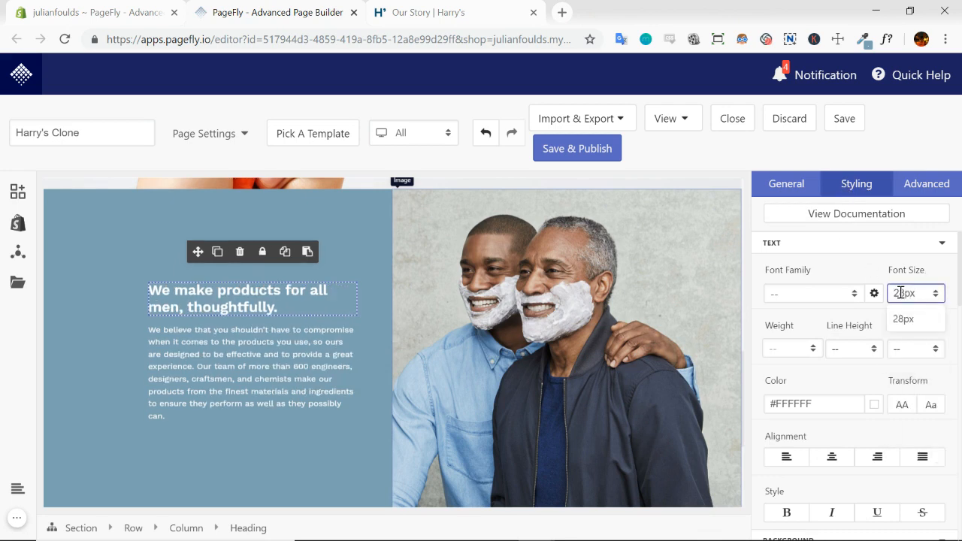
{"action": "left_click", "coordinate": [849, 350]}
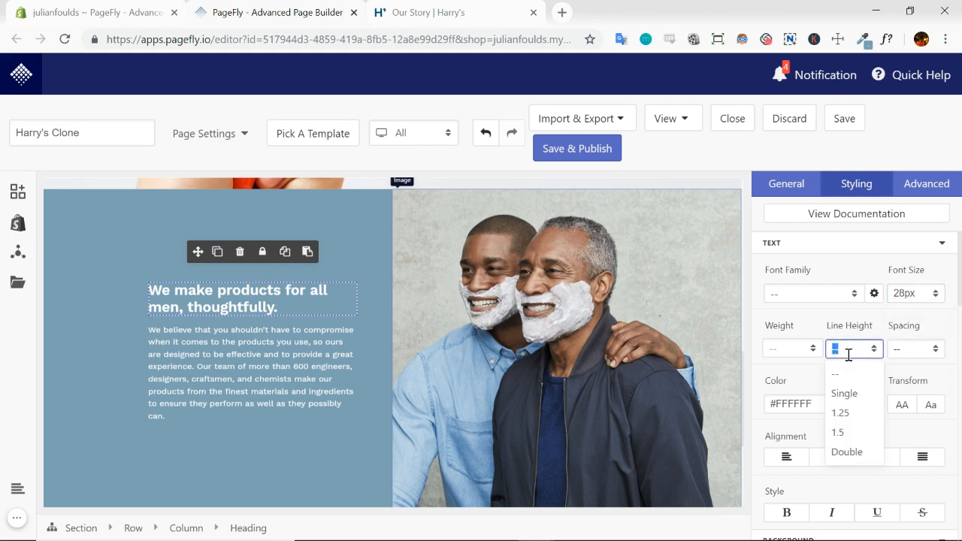
{"action": "type", "text": "40px"}
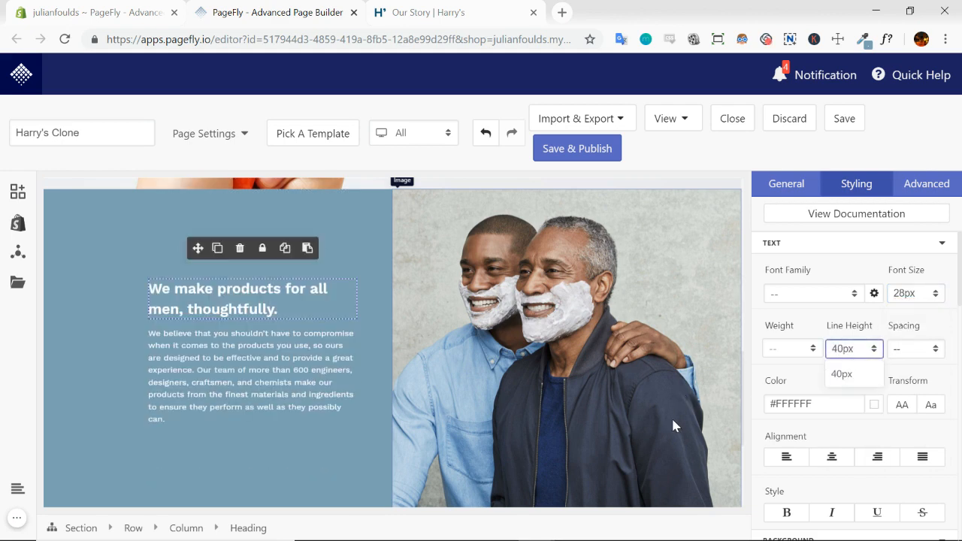
Set the font size of the paragraph below the heading to 16px and its line height to 36px
{"action": "left_click", "coordinate": [230, 379]}
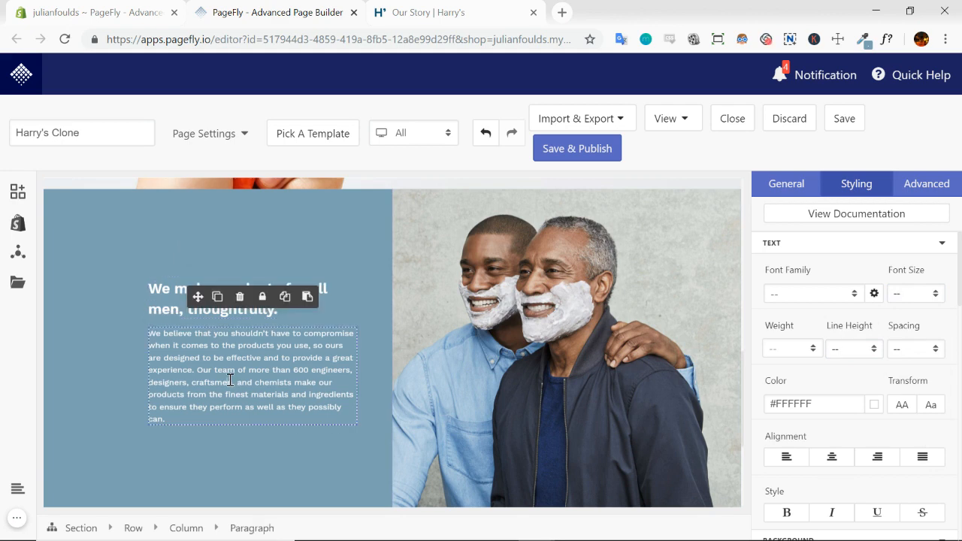
{"action": "left_click", "coordinate": [907, 295]}
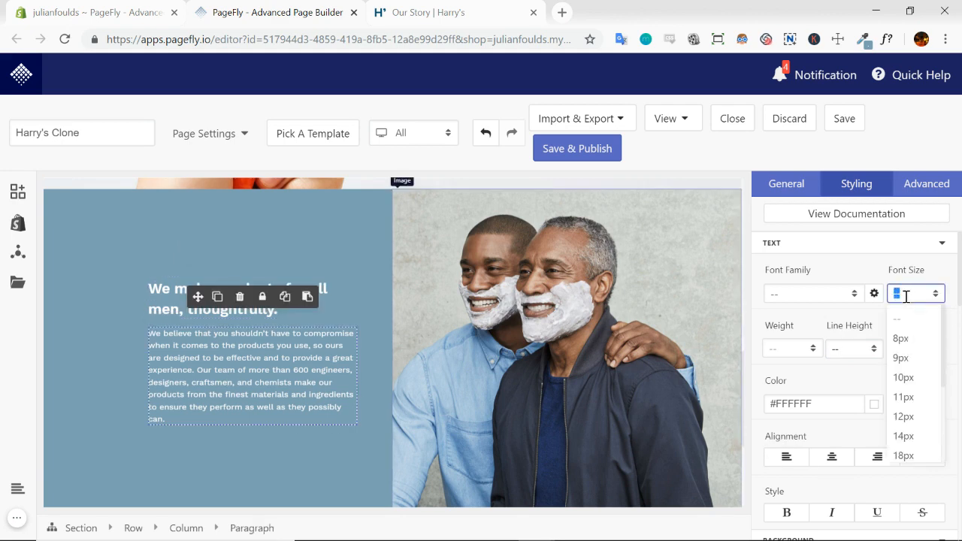
{"action": "type", "text": "16"}
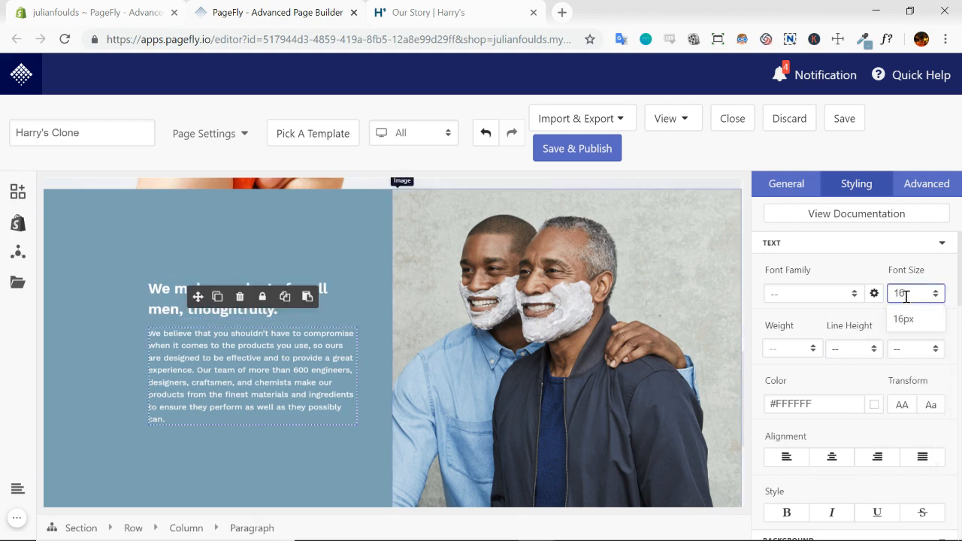
{"action": "left_click", "coordinate": [844, 348]}
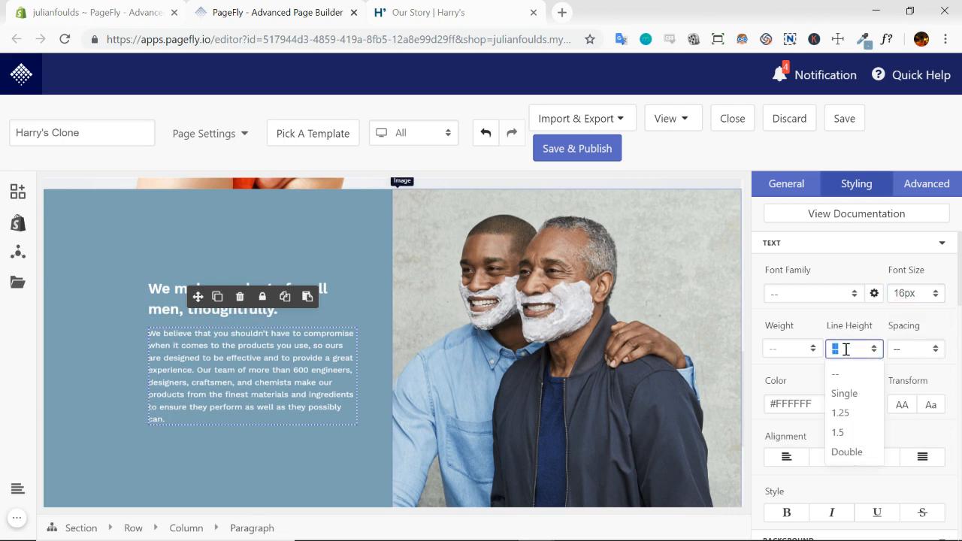
{"action": "type", "text": "36px"}
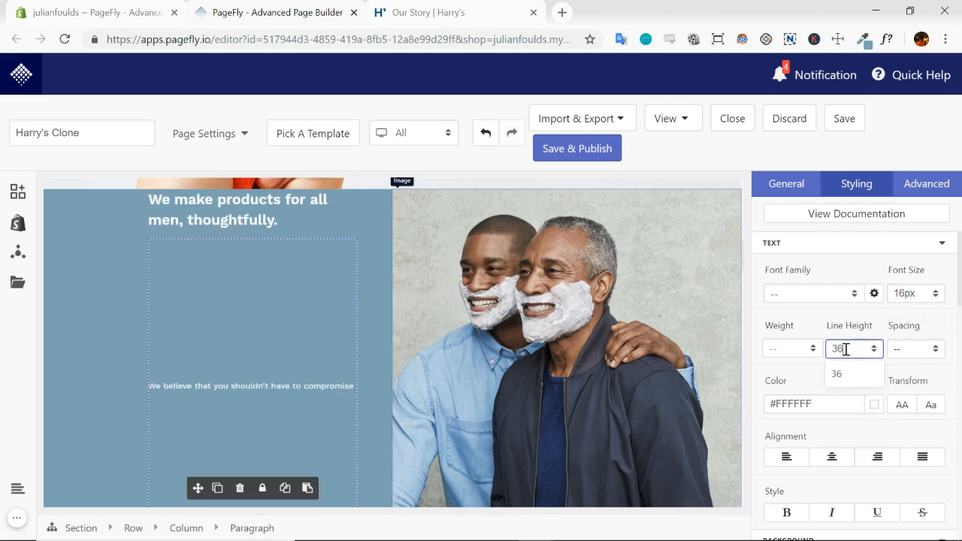
{"action": "left_click", "coordinate": [638, 406]}
Check the paragraph spacing on the Our Story page, return to the PageFly editor and set the paragraph's line height to 28px
{"action": "left_click", "coordinate": [423, 10]}
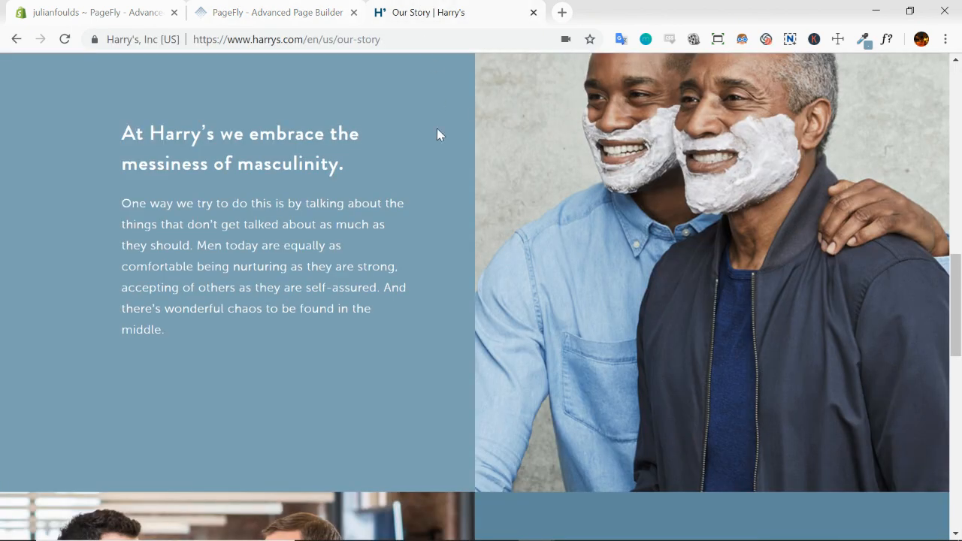
{"action": "left_click", "coordinate": [277, 21]}
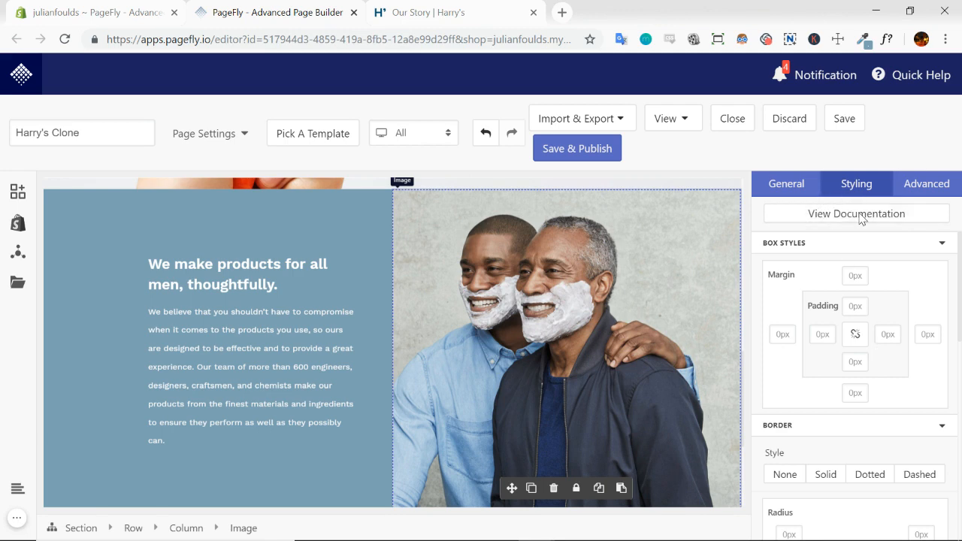
{"action": "left_click", "coordinate": [251, 329]}
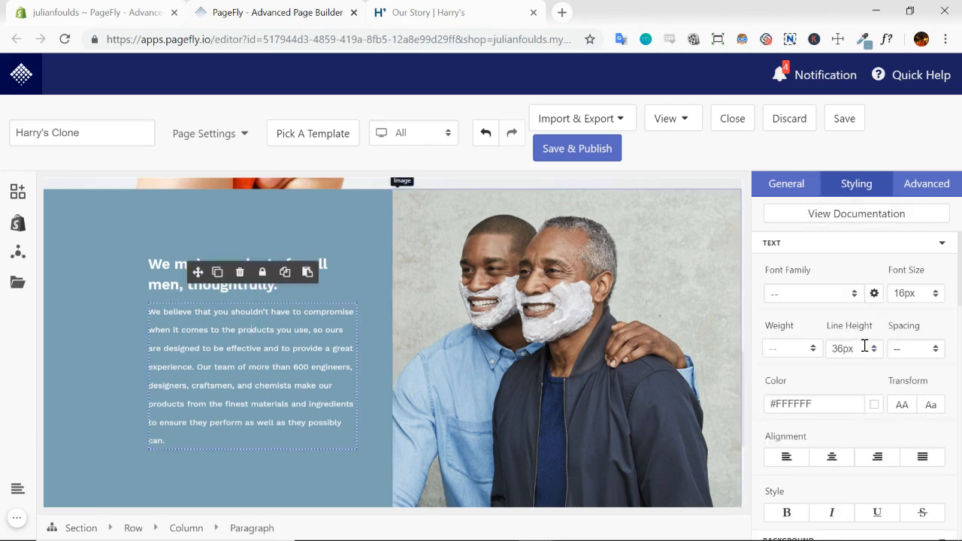
{"action": "left_click_drag", "start_coordinate": [845, 350], "coordinate": [827, 364]}
{"action": "type", "text": "28"}
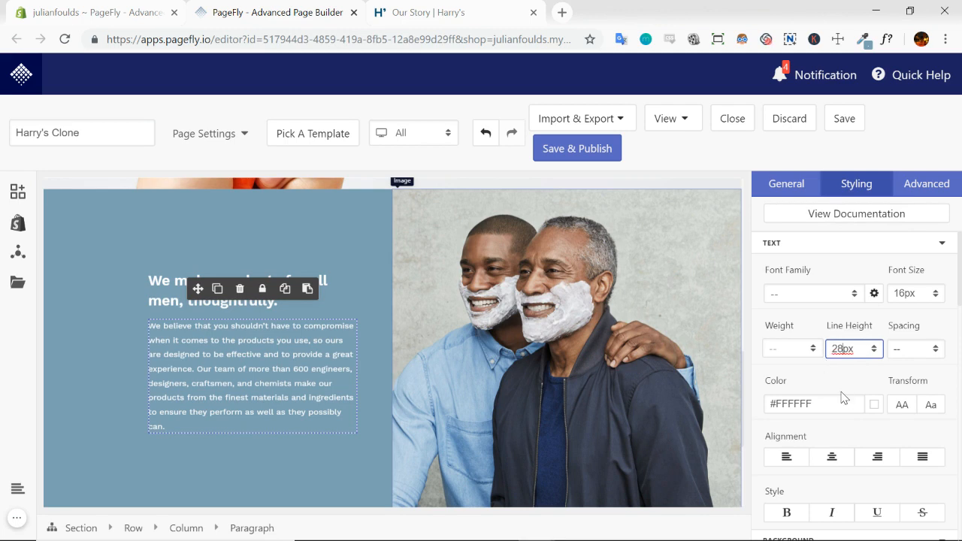
{"action": "left_click", "coordinate": [841, 392]}
{"action": "left_click", "coordinate": [276, 492]}
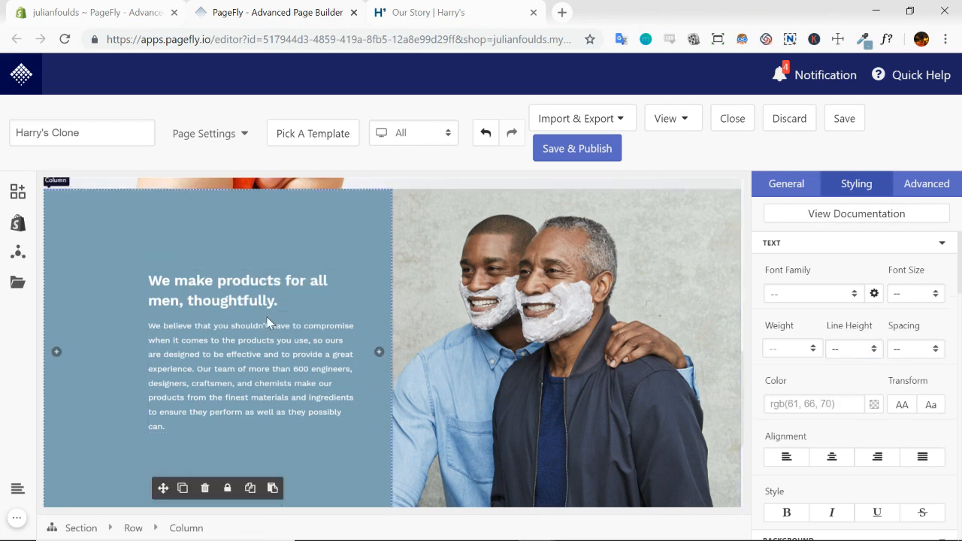
Check the gap below the heading on the Our Story page and give the PageFly column heading a bottom padding of 10
{"action": "left_click", "coordinate": [429, 12]}
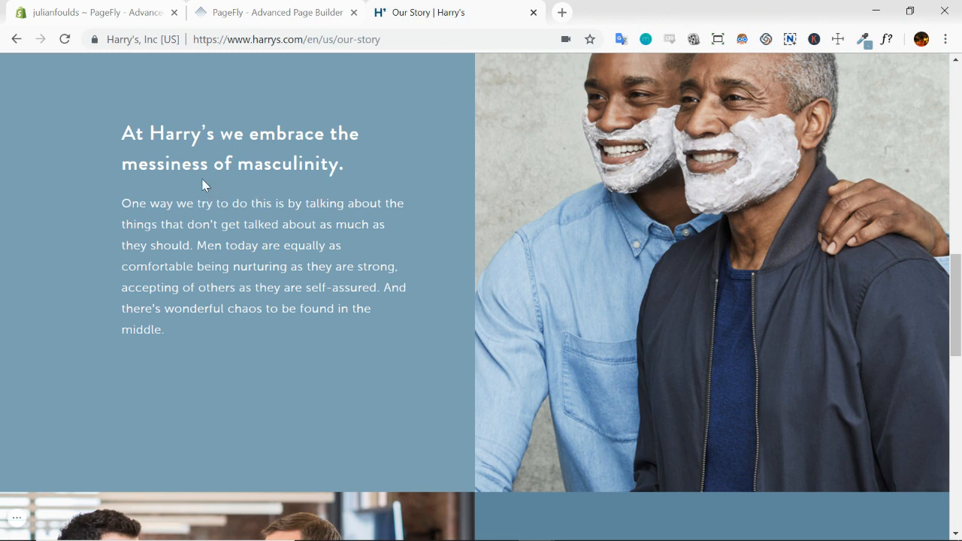
{"action": "left_click", "coordinate": [304, 13]}
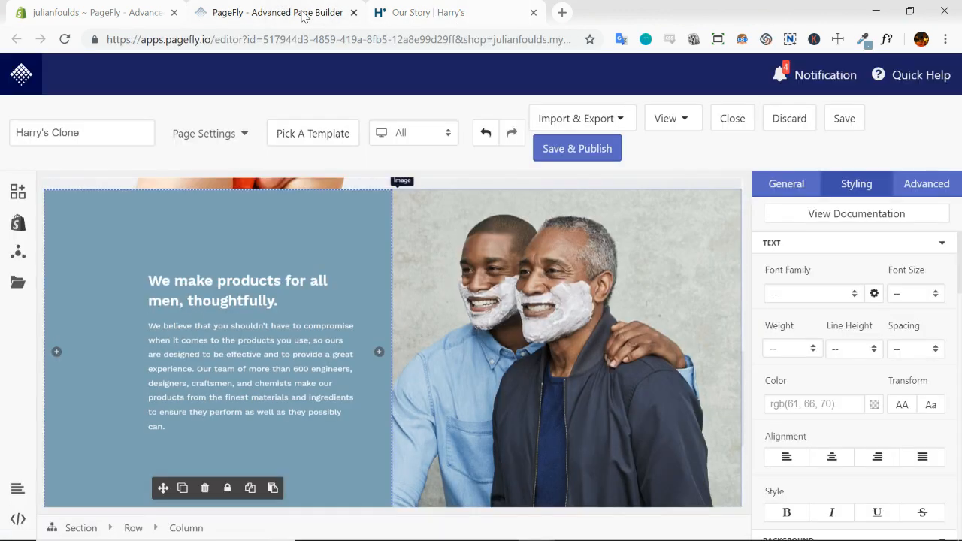
{"action": "left_click", "coordinate": [295, 304]}
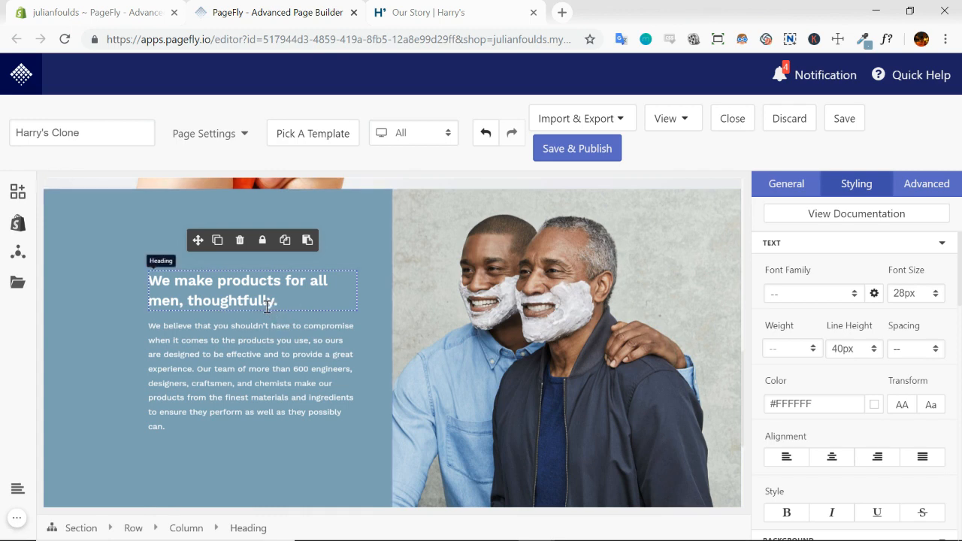
{"action": "scroll", "coordinate": [849, 306], "scroll_direction": "down", "scroll_amount": 5}
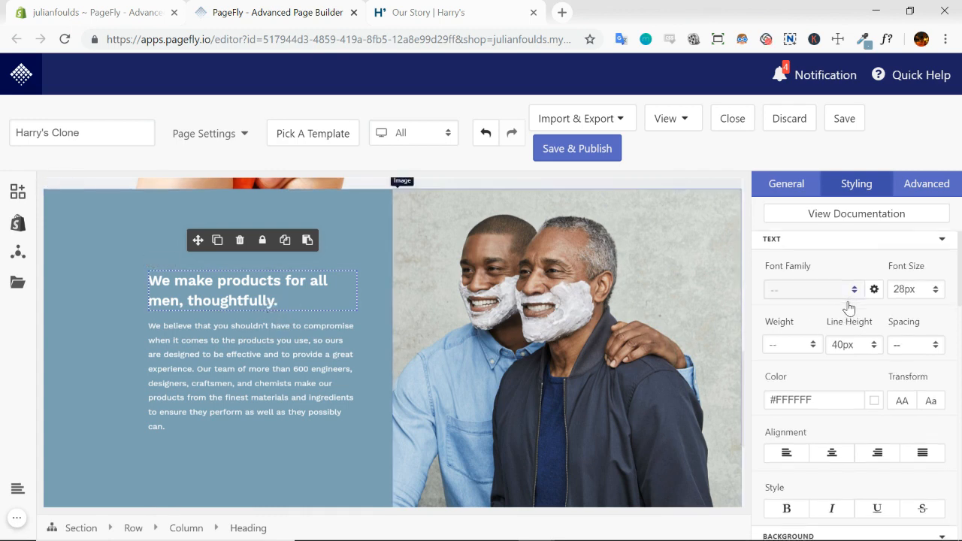
{"action": "scroll", "coordinate": [849, 324], "scroll_direction": "down", "scroll_amount": 2}
{"action": "scroll", "coordinate": [846, 348], "scroll_direction": "up", "scroll_amount": 2}
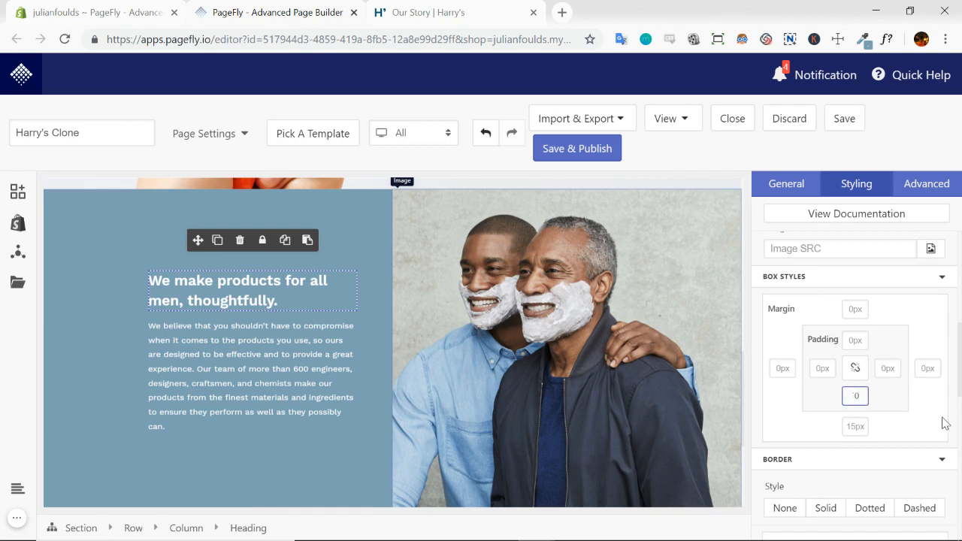
{"action": "type", "text": "10"}
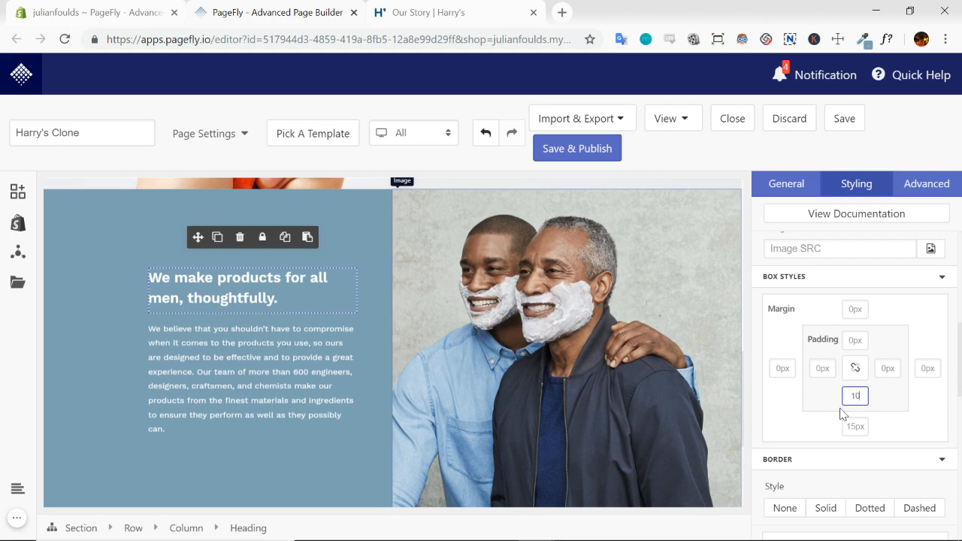
{"action": "left_click", "coordinate": [362, 341]}
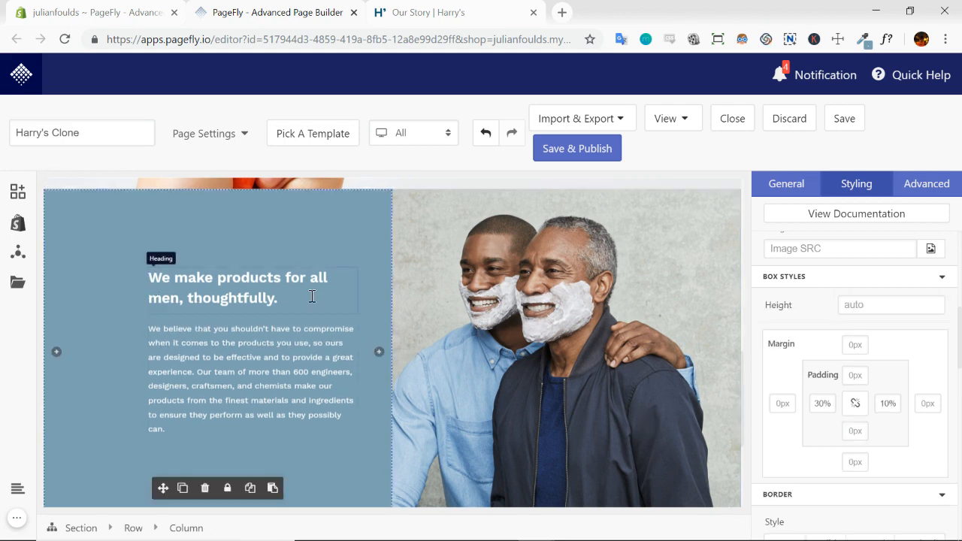
Compare the text block on Harry's Our Story page with the matching column in the PageFly editor
{"action": "left_click", "coordinate": [447, 13]}
{"action": "left_click_drag", "start_coordinate": [113, 139], "coordinate": [441, 328]}
{"action": "left_click", "coordinate": [341, 243]}
{"action": "left_click", "coordinate": [297, 13]}
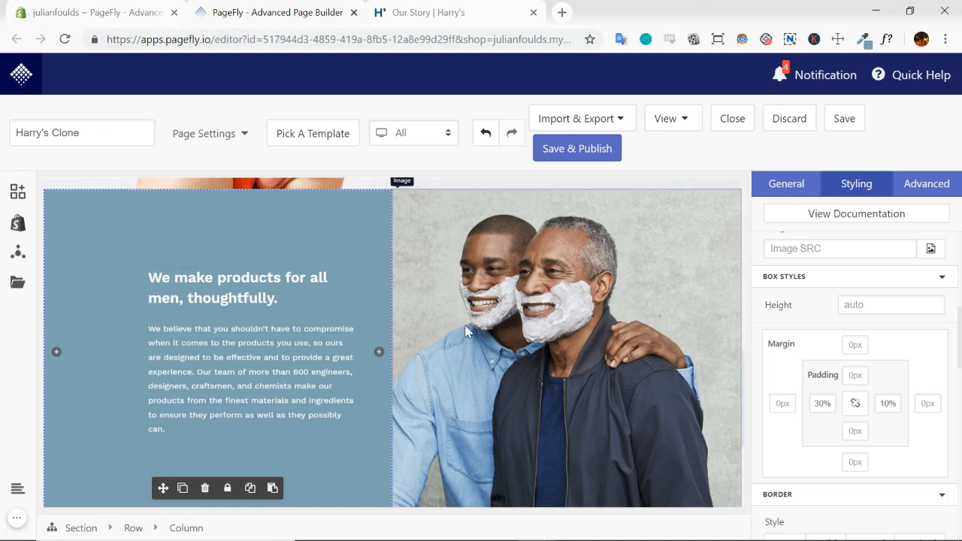
{"action": "scroll", "coordinate": [599, 342], "scroll_direction": "down", "scroll_amount": 2}
{"action": "scroll", "coordinate": [599, 342], "scroll_direction": "up", "scroll_amount": 6}
{"action": "scroll", "coordinate": [598, 263], "scroll_direction": "down", "scroll_amount": 3}
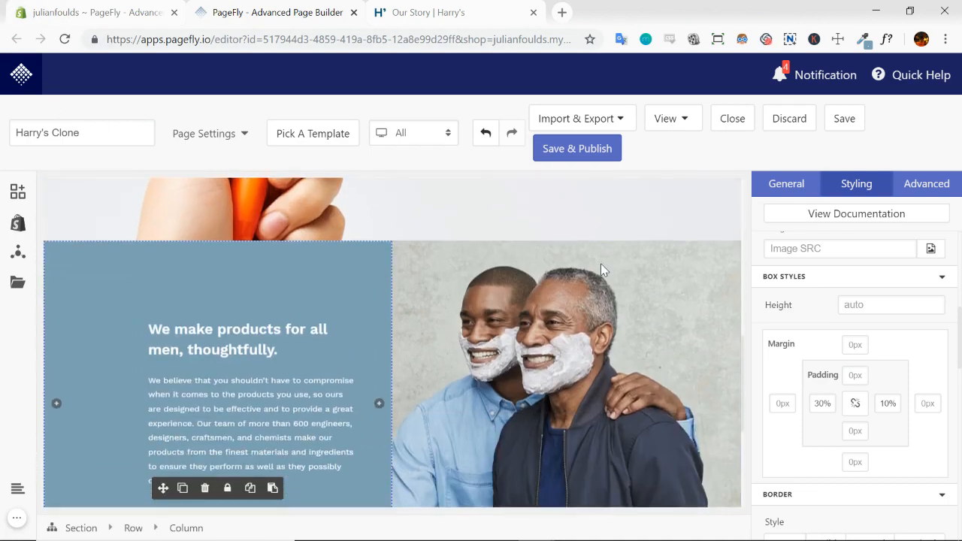
{"action": "scroll", "coordinate": [599, 263], "scroll_direction": "down", "scroll_amount": 2}
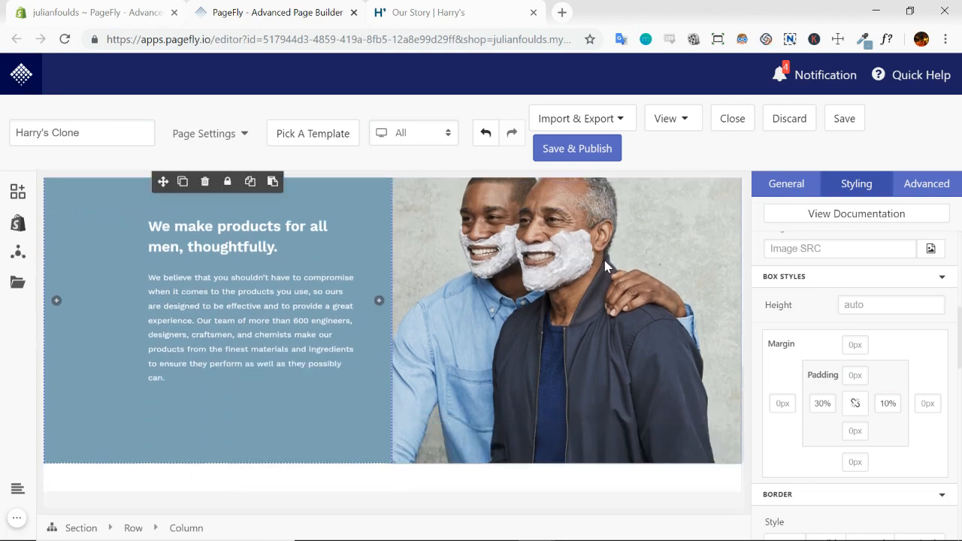
Examine the founders' photo and text section further down the Our Story page and return to the PageFly editor
{"action": "left_click", "coordinate": [429, 13]}
{"action": "scroll", "coordinate": [615, 209], "scroll_direction": "down", "scroll_amount": 6}
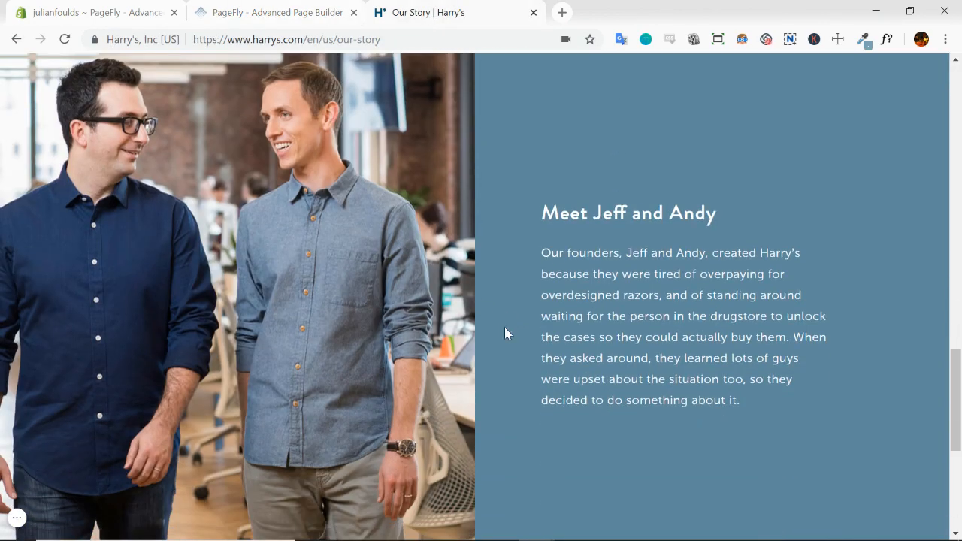
{"action": "scroll", "coordinate": [600, 313], "scroll_direction": "up", "scroll_amount": 7}
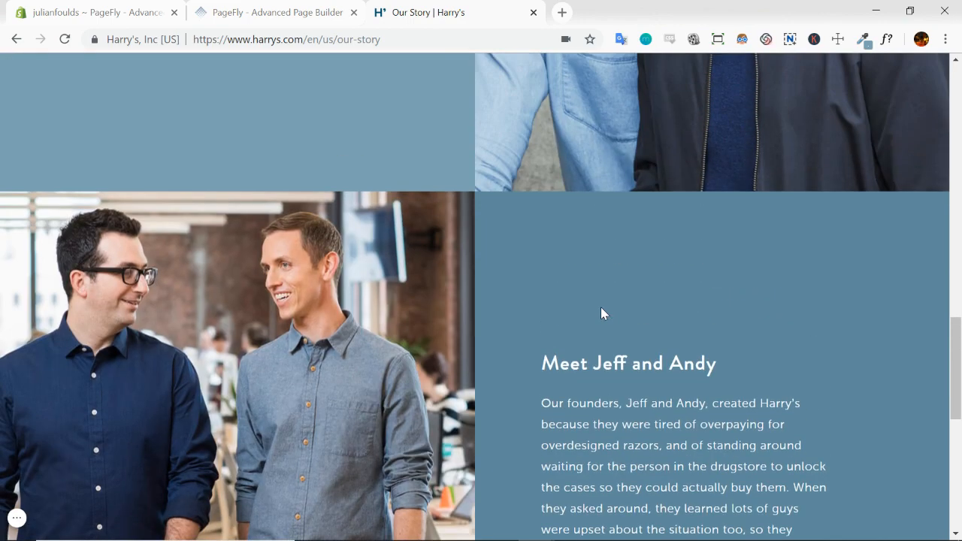
{"action": "scroll", "coordinate": [533, 288], "scroll_direction": "down", "scroll_amount": 5}
{"action": "scroll", "coordinate": [384, 319], "scroll_direction": "down", "scroll_amount": 2}
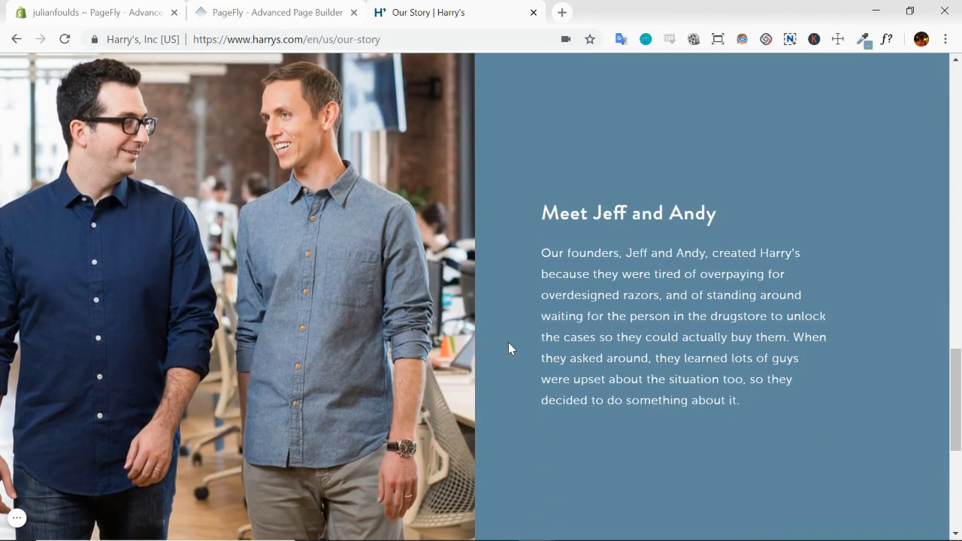
{"action": "left_click", "coordinate": [307, 19]}
{"action": "scroll", "coordinate": [302, 269], "scroll_direction": "up", "scroll_amount": 1}
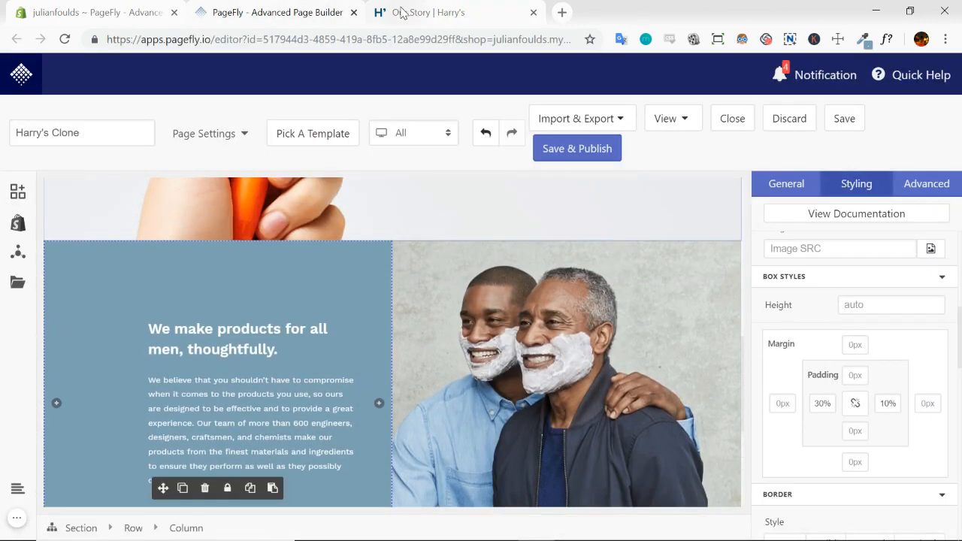
Replace the PageFly column heading with the copied Our Story heading "At Harry's we embrace the messiness of masculinity."
{"action": "left_click", "coordinate": [406, 13]}
{"action": "scroll", "coordinate": [462, 150], "scroll_direction": "up", "scroll_amount": 7}
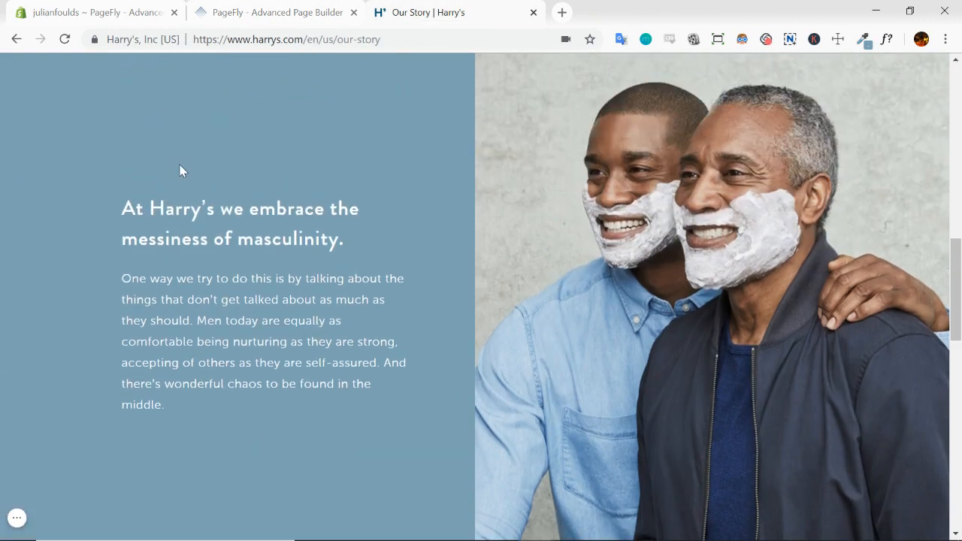
{"action": "left_click_drag", "start_coordinate": [118, 206], "coordinate": [245, 259]}
{"action": "key", "text": "ctrl+c"}
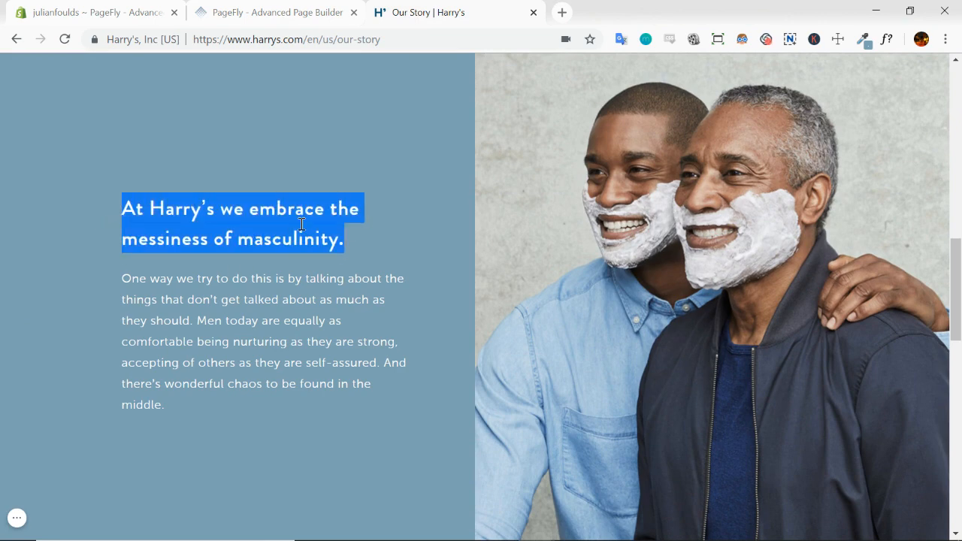
{"action": "left_click", "coordinate": [295, 13]}
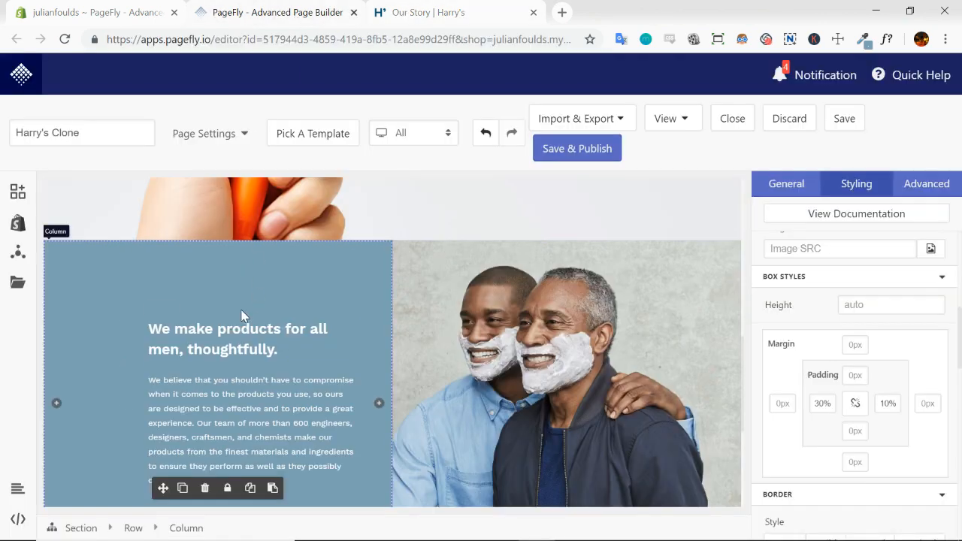
{"action": "left_click", "coordinate": [245, 334]}
{"action": "left_click", "coordinate": [788, 187]}
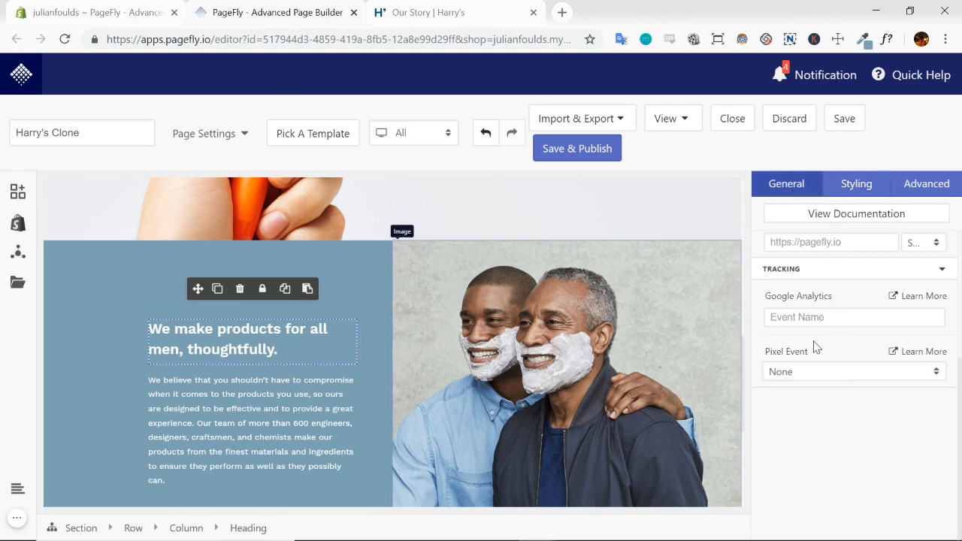
{"action": "scroll", "coordinate": [842, 323], "scroll_direction": "up", "scroll_amount": 3}
{"action": "triple_click", "coordinate": [852, 336]}
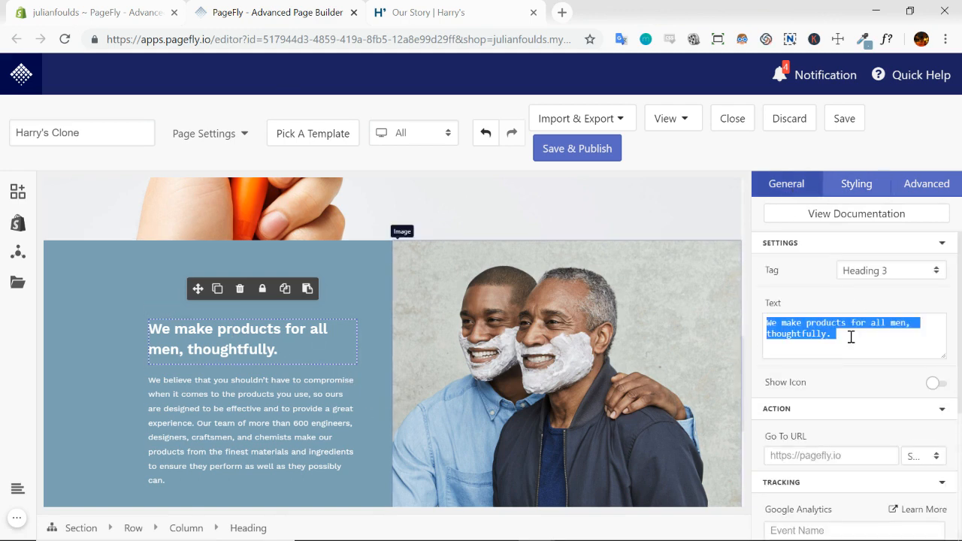
{"action": "key", "text": "ctrl+v"}
Replace the PageFly paragraph's text with the Our Story paragraph beginning "One way we try to do this is by talking about"
{"action": "left_click", "coordinate": [435, 13]}
{"action": "left_click", "coordinate": [257, 297]}
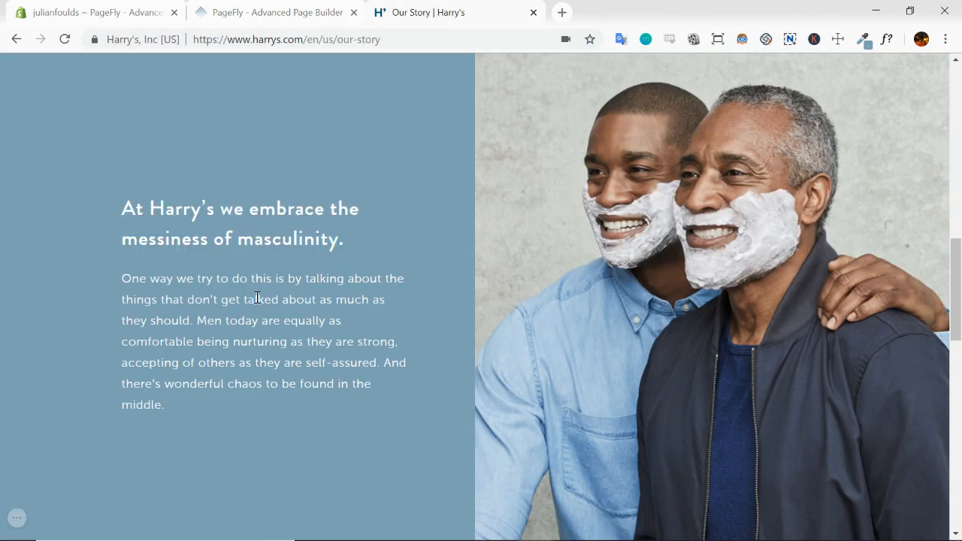
{"action": "triple_click", "coordinate": [257, 298]}
{"action": "key", "text": "ctrl+c"}
{"action": "left_click", "coordinate": [274, 13]}
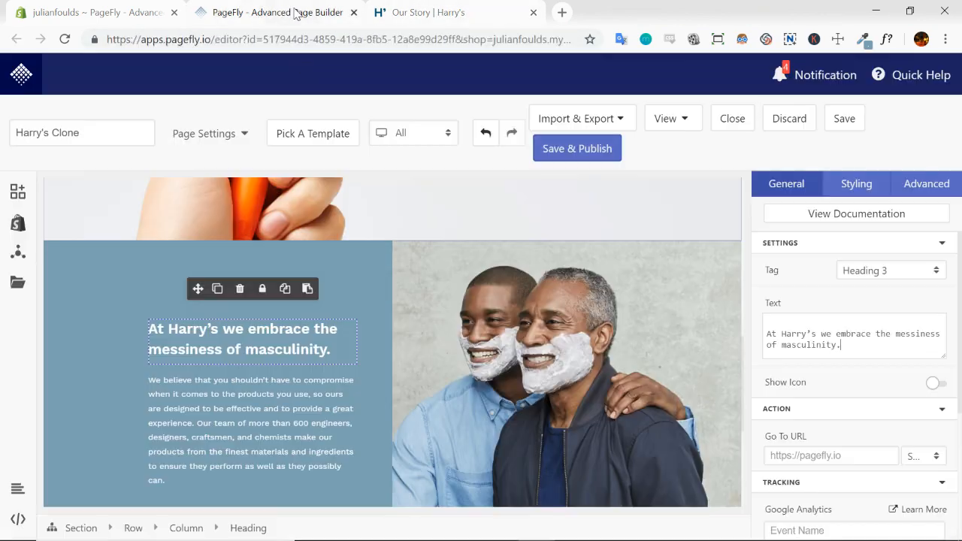
{"action": "left_click", "coordinate": [248, 421]}
{"action": "triple_click", "coordinate": [862, 319]}
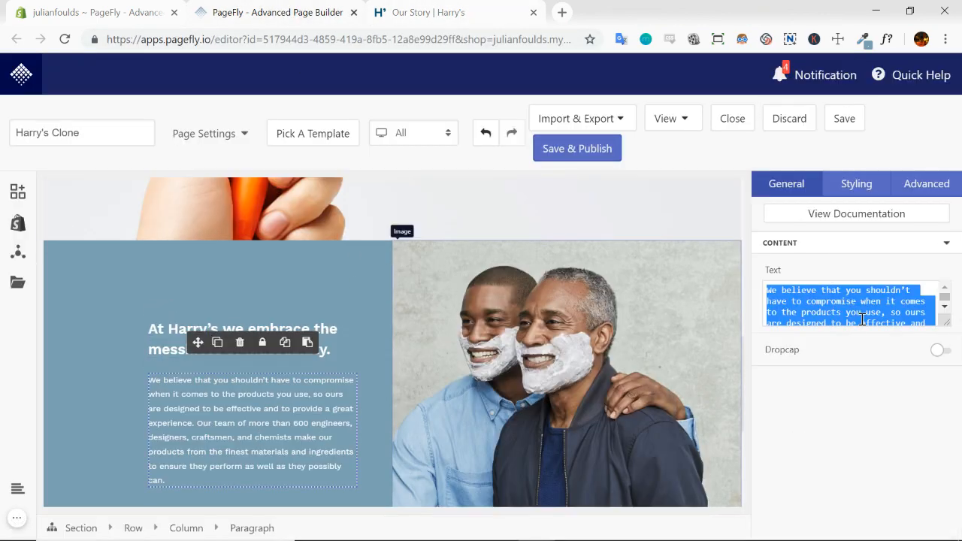
{"action": "key", "text": "ctrl+v"}
{"action": "scroll", "coordinate": [279, 318], "scroll_direction": "down", "scroll_amount": 1}
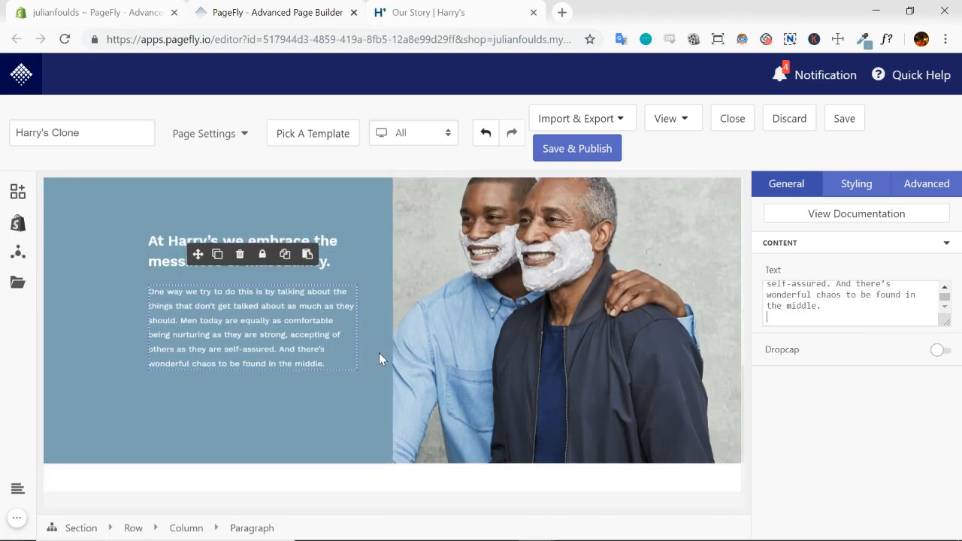
{"action": "left_click", "coordinate": [420, 346]}
Compare the masculinity section on the Our Story page with its updated copy in the PageFly editor
{"action": "left_click", "coordinate": [481, 13]}
{"action": "scroll", "coordinate": [581, 200], "scroll_direction": "down", "scroll_amount": 5}
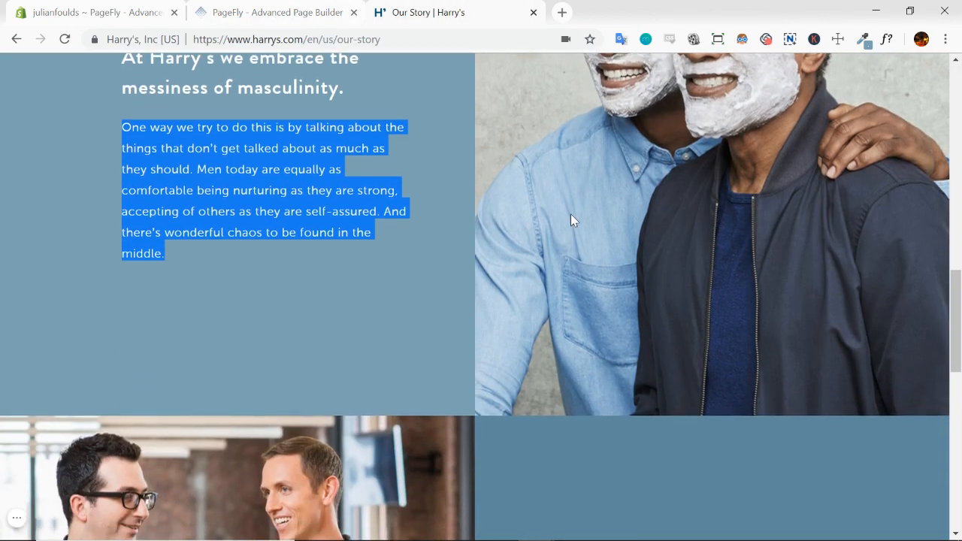
{"action": "scroll", "coordinate": [571, 219], "scroll_direction": "up", "scroll_amount": 2}
{"action": "left_click", "coordinate": [293, 12]}
{"action": "left_click", "coordinate": [361, 345]}
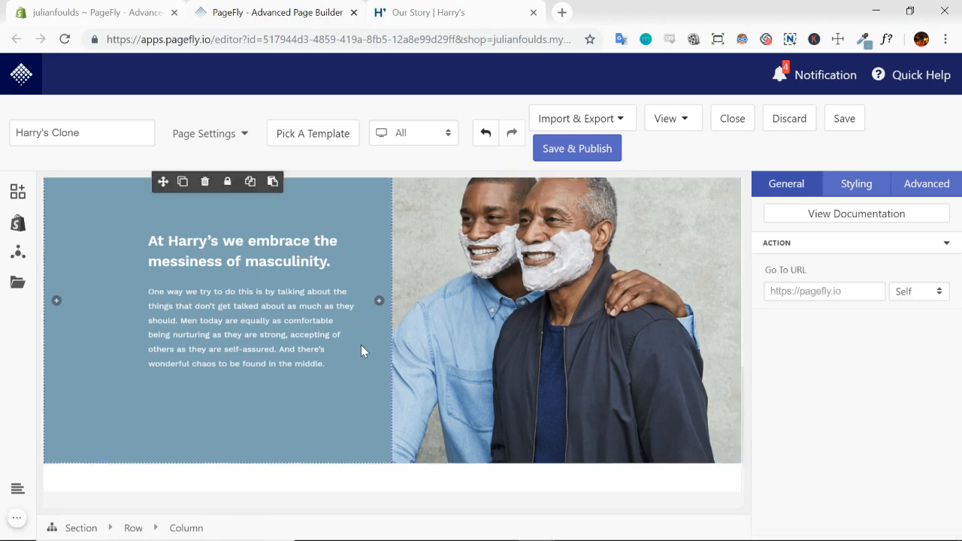
{"action": "scroll", "coordinate": [530, 357], "scroll_direction": "up", "scroll_amount": 2}
{"action": "scroll", "coordinate": [530, 356], "scroll_direction": "down", "scroll_amount": 2}
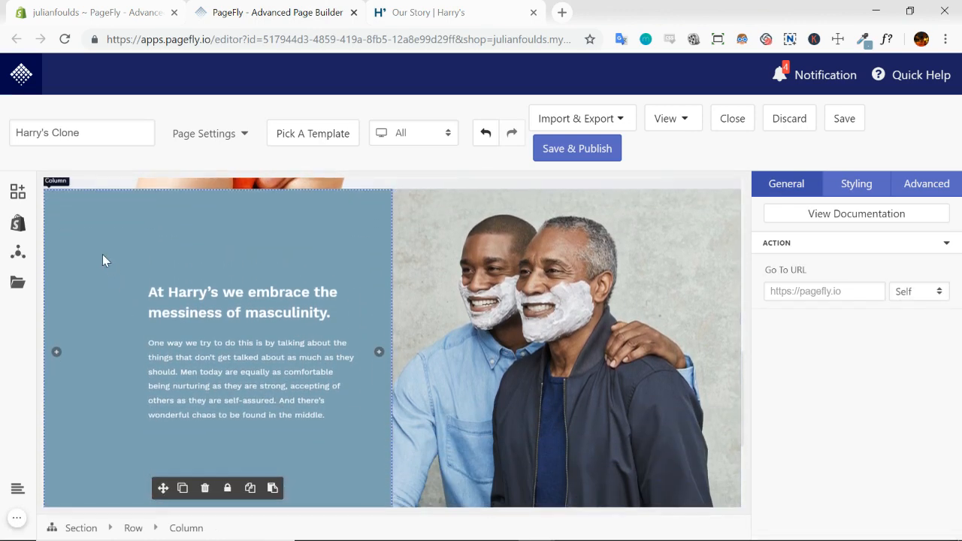
Duplicate the whole masculinity section, including its text column and photo, directly below the original
{"action": "left_click", "coordinate": [81, 529]}
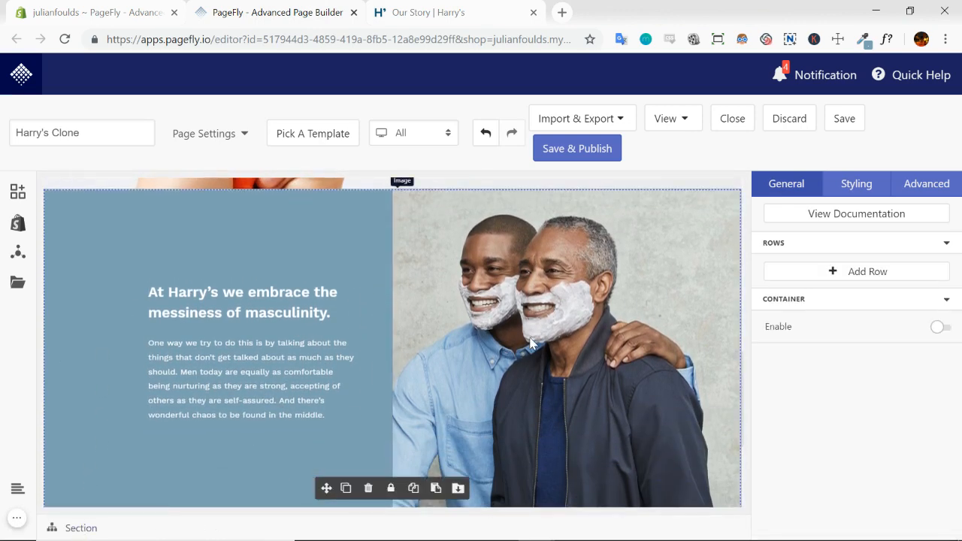
{"action": "scroll", "coordinate": [513, 286], "scroll_direction": "down", "scroll_amount": 2}
{"action": "scroll", "coordinate": [498, 325], "scroll_direction": "up", "scroll_amount": 2}
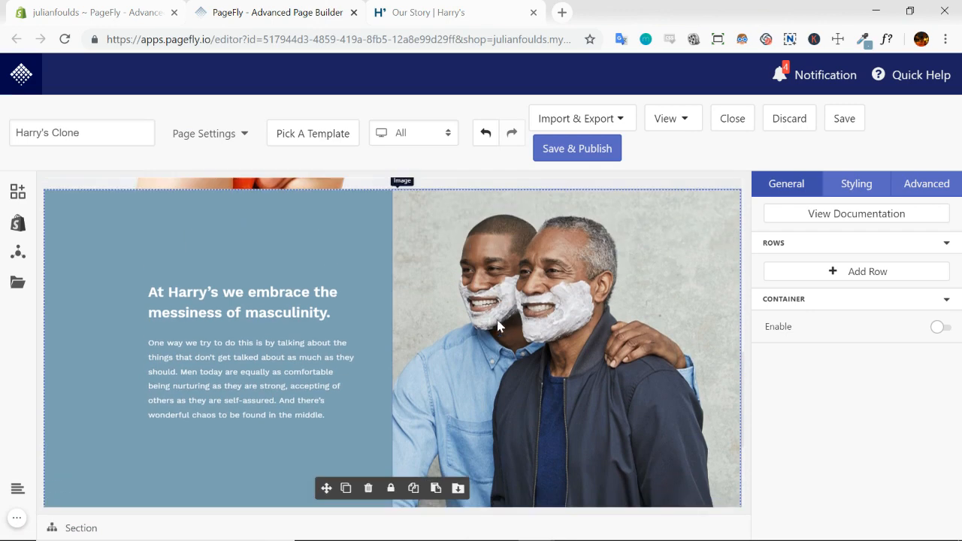
{"action": "left_click", "coordinate": [344, 490]}
{"action": "scroll", "coordinate": [520, 374], "scroll_direction": "down", "scroll_amount": 5}
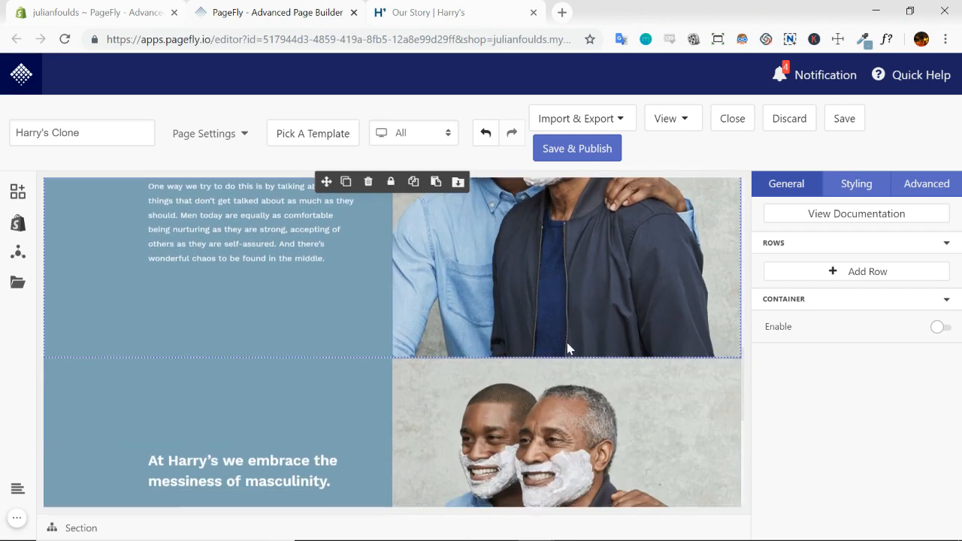
{"action": "scroll", "coordinate": [569, 340], "scroll_direction": "up", "scroll_amount": 1}
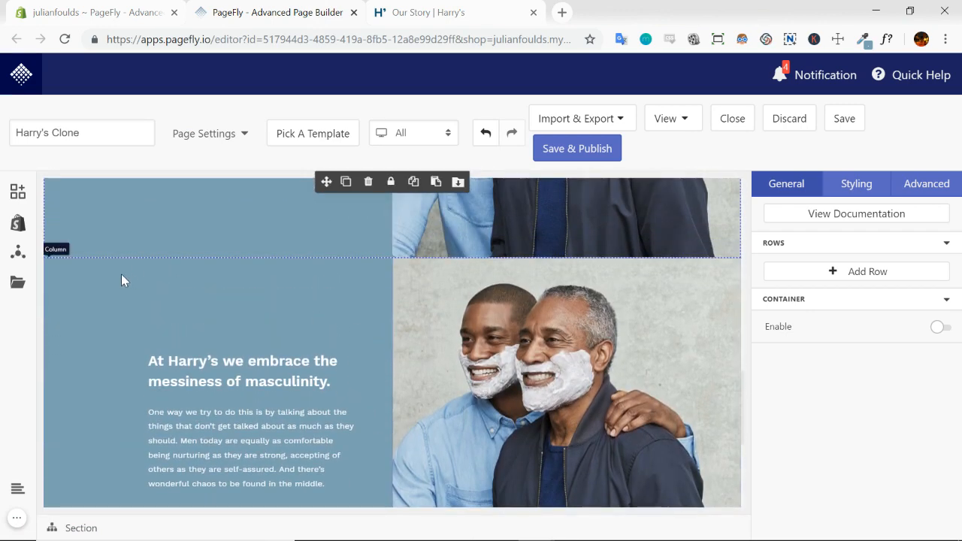
{"action": "scroll", "coordinate": [613, 363], "scroll_direction": "down", "scroll_amount": 1}
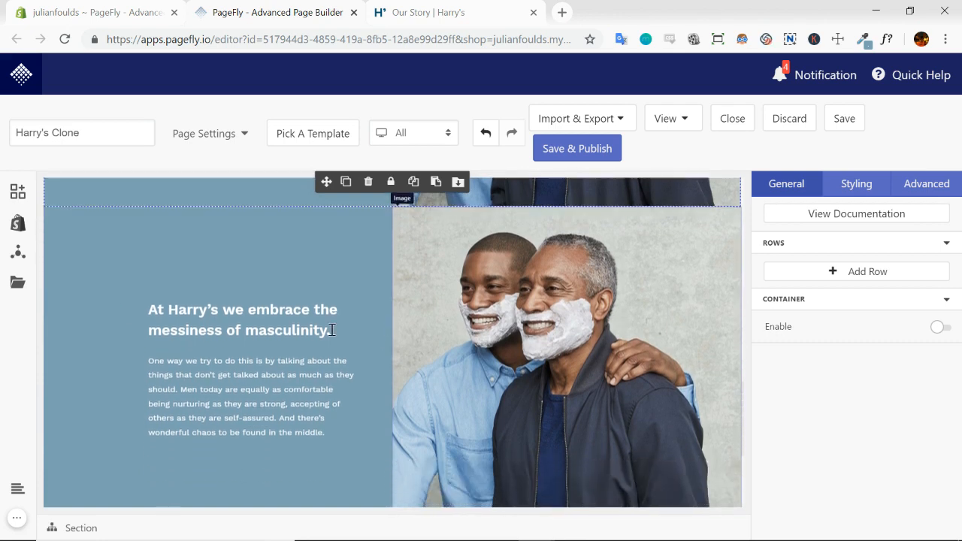
{"action": "scroll", "coordinate": [323, 266], "scroll_direction": "down", "scroll_amount": 1}
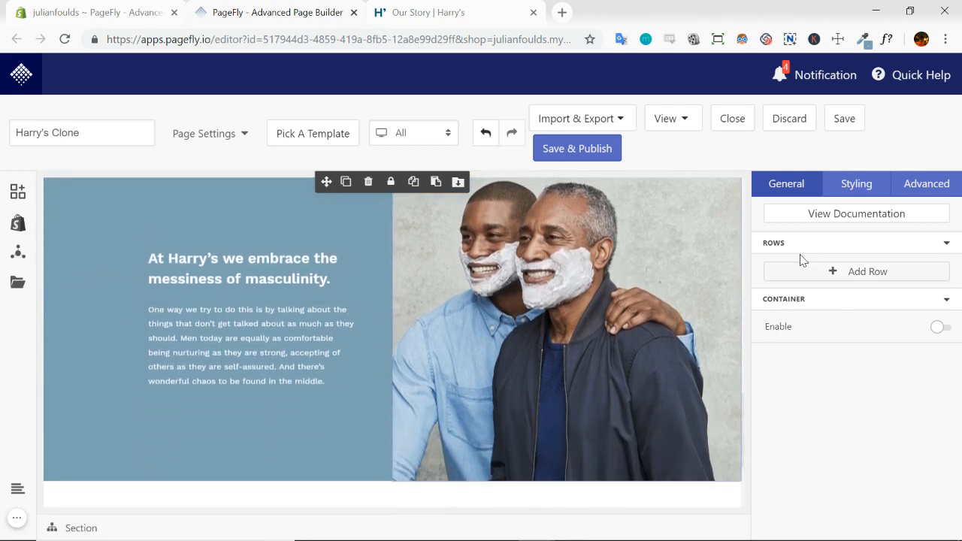
Try to swap the section's columns using Flex display with Row-Reverse direction, and clear the direction setting again
{"action": "left_click", "coordinate": [860, 186]}
{"action": "left_click", "coordinate": [941, 243]}
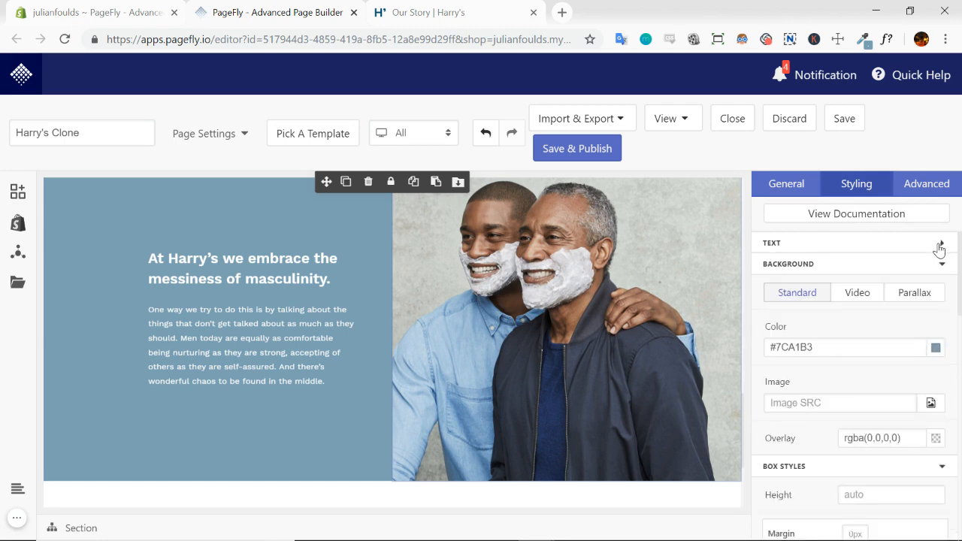
{"action": "left_click", "coordinate": [942, 264]}
{"action": "left_click", "coordinate": [942, 286]}
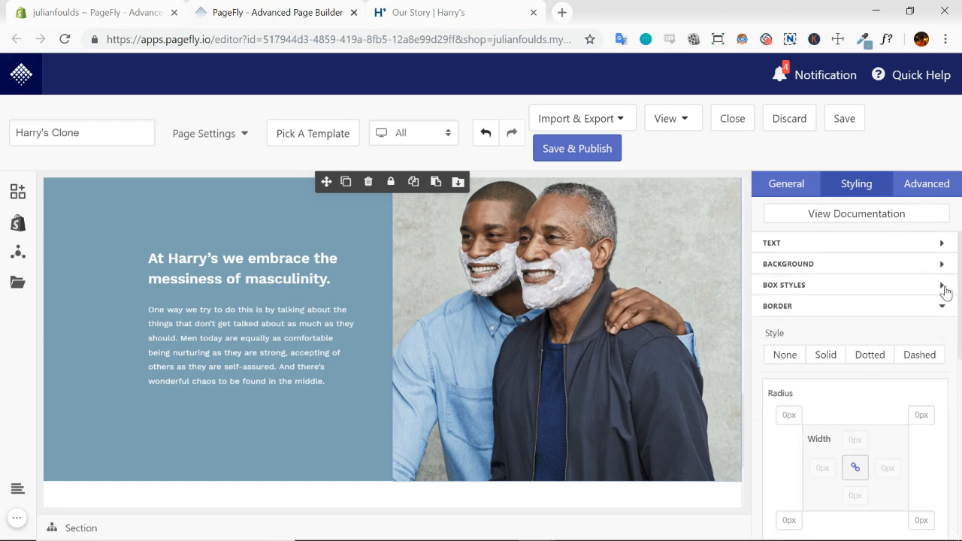
{"action": "left_click", "coordinate": [943, 305]}
{"action": "scroll", "coordinate": [938, 336], "scroll_direction": "down", "scroll_amount": 1}
{"action": "left_click", "coordinate": [918, 284]}
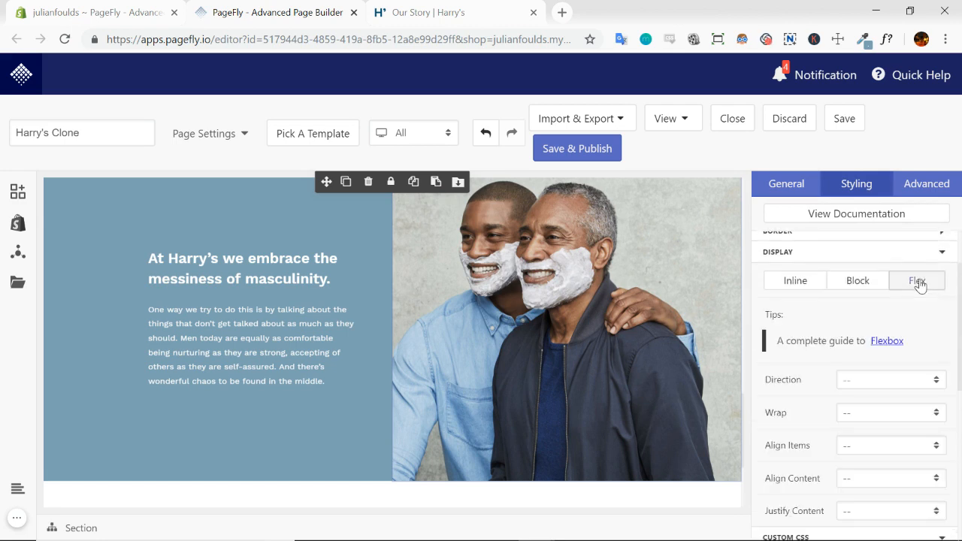
{"action": "scroll", "coordinate": [922, 329], "scroll_direction": "down", "scroll_amount": 1}
{"action": "left_click", "coordinate": [936, 306]}
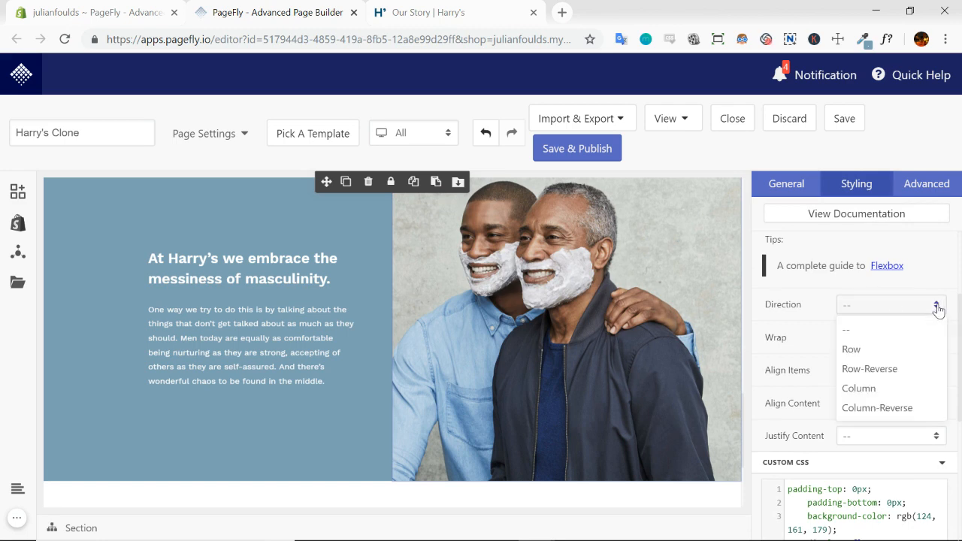
{"action": "left_click", "coordinate": [878, 370]}
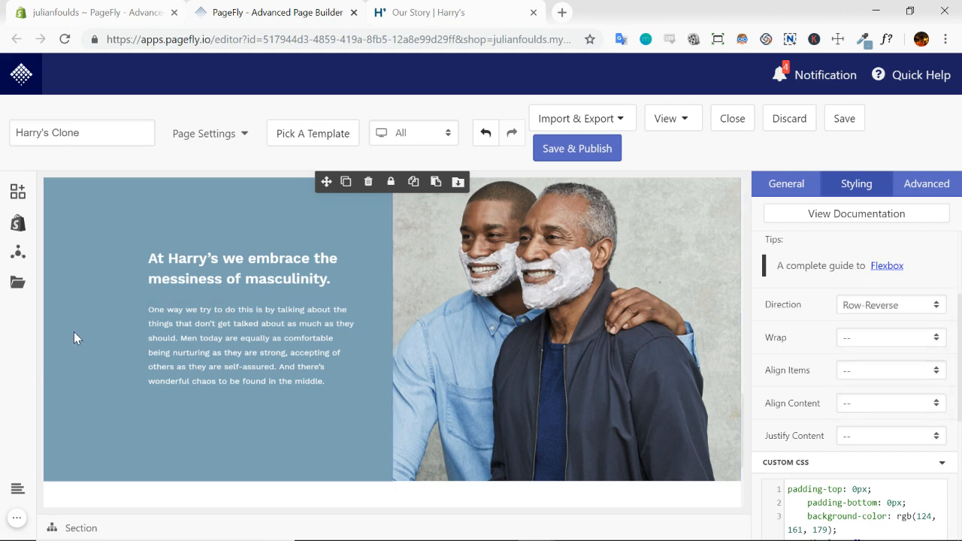
{"action": "left_click", "coordinate": [941, 314]}
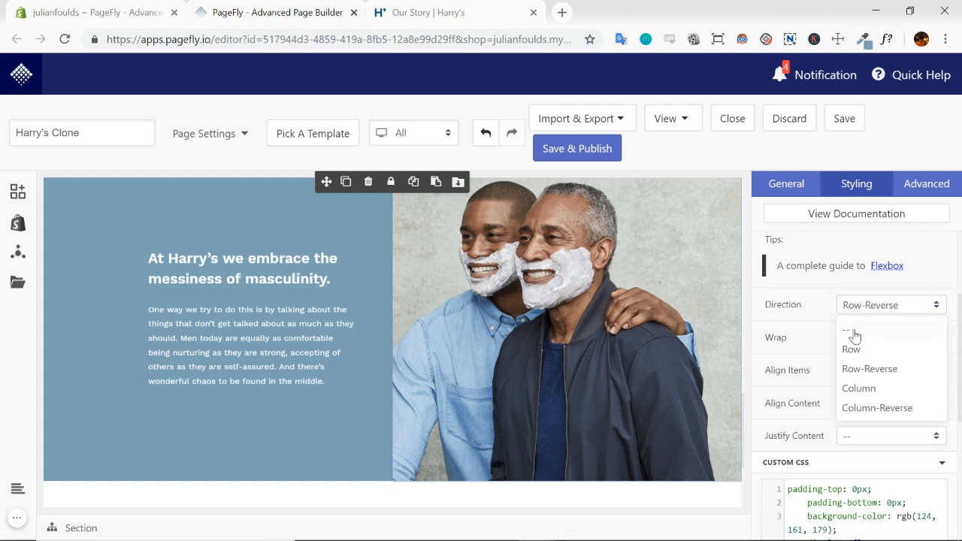
{"action": "left_click", "coordinate": [850, 337]}
Set the duplicated section's row to Flex display with Row-Reverse direction to place the photo before the text
{"action": "left_click", "coordinate": [100, 396]}
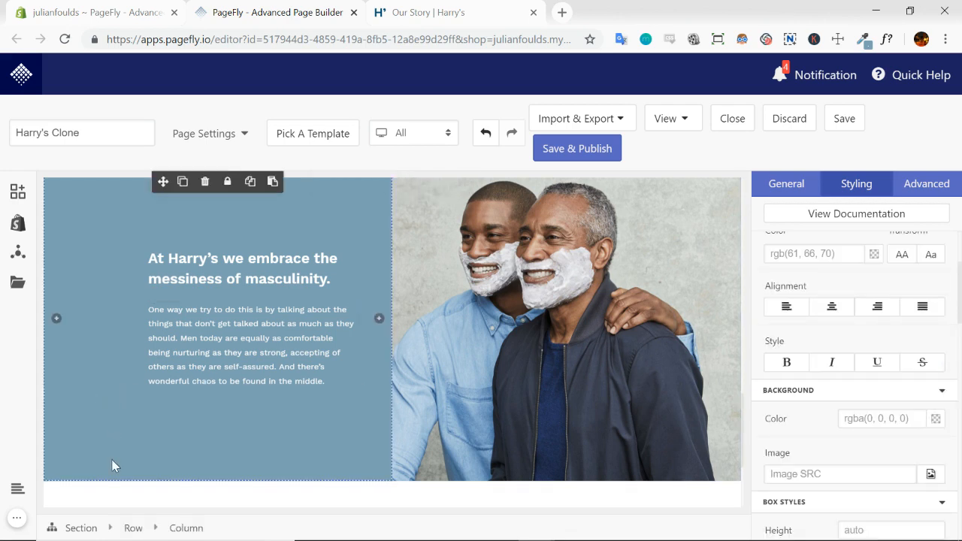
{"action": "left_click", "coordinate": [134, 529]}
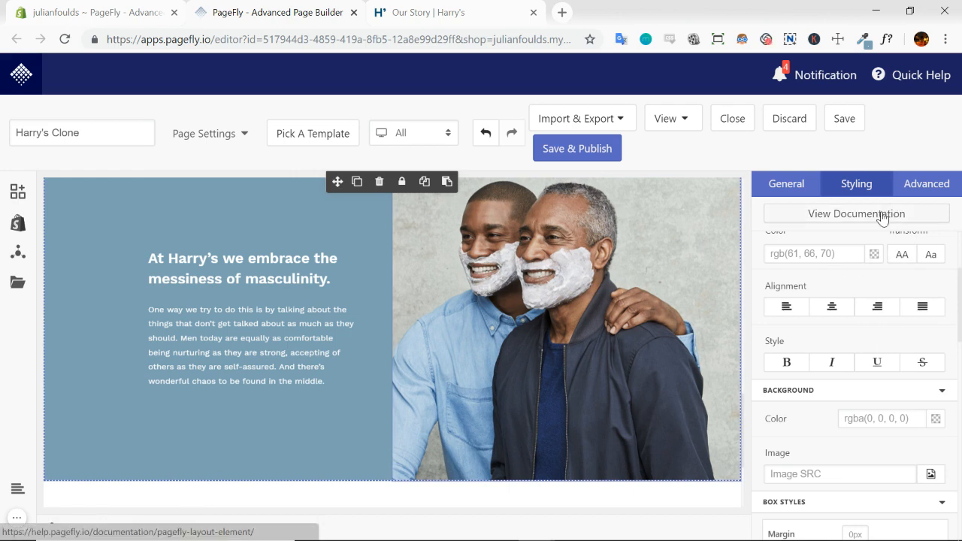
{"action": "scroll", "coordinate": [907, 305], "scroll_direction": "down", "scroll_amount": 2}
{"action": "scroll", "coordinate": [907, 304], "scroll_direction": "down", "scroll_amount": 8}
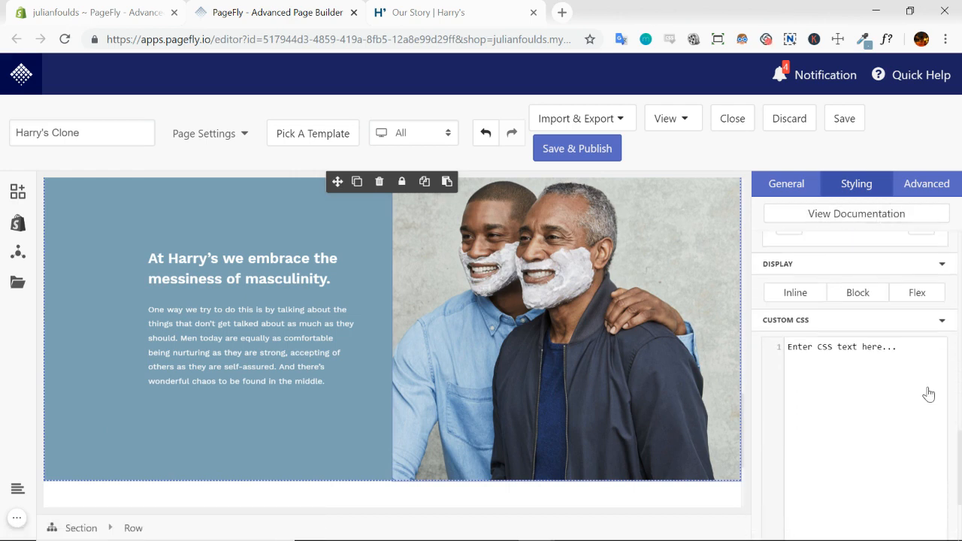
{"action": "scroll", "coordinate": [920, 301], "scroll_direction": "up", "scroll_amount": 1}
{"action": "left_click", "coordinate": [917, 286]}
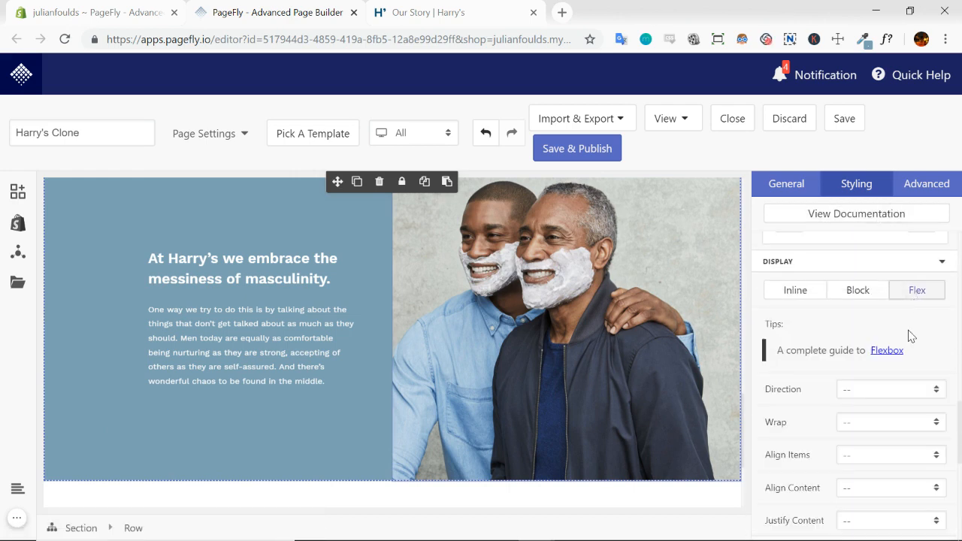
{"action": "scroll", "coordinate": [898, 346], "scroll_direction": "down", "scroll_amount": 1}
{"action": "left_click", "coordinate": [935, 314]}
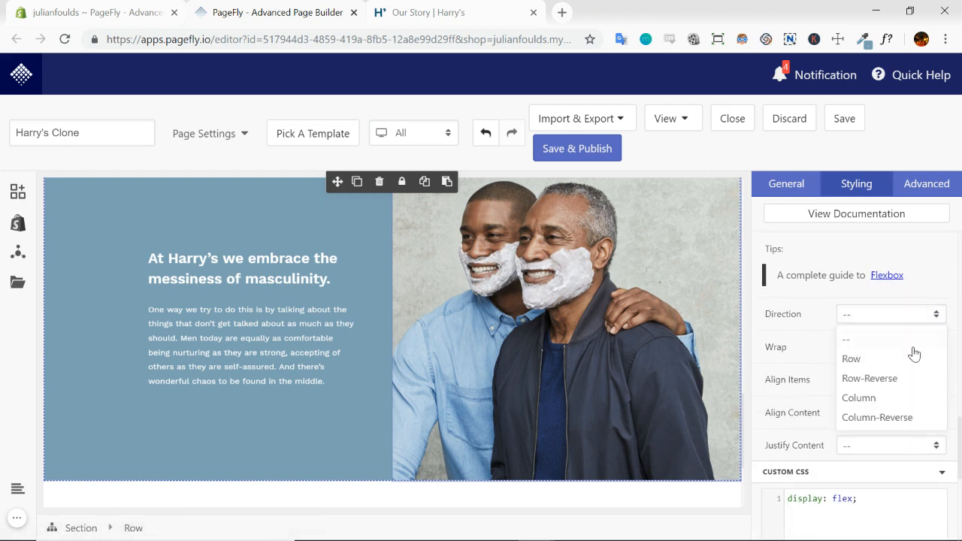
{"action": "left_click", "coordinate": [869, 379]}
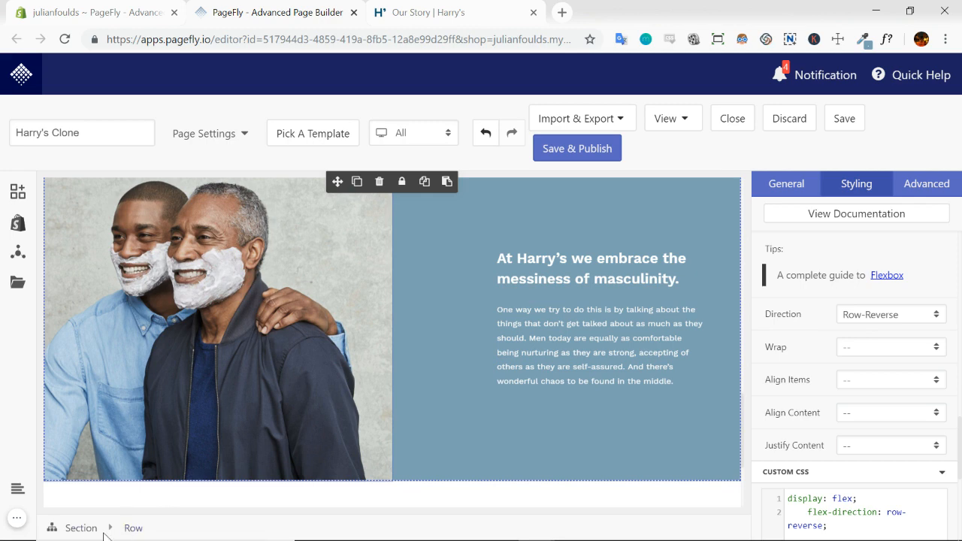
Replace the photo in the duplicated section with the founders image file from the Desktop
{"action": "left_click", "coordinate": [435, 381]}
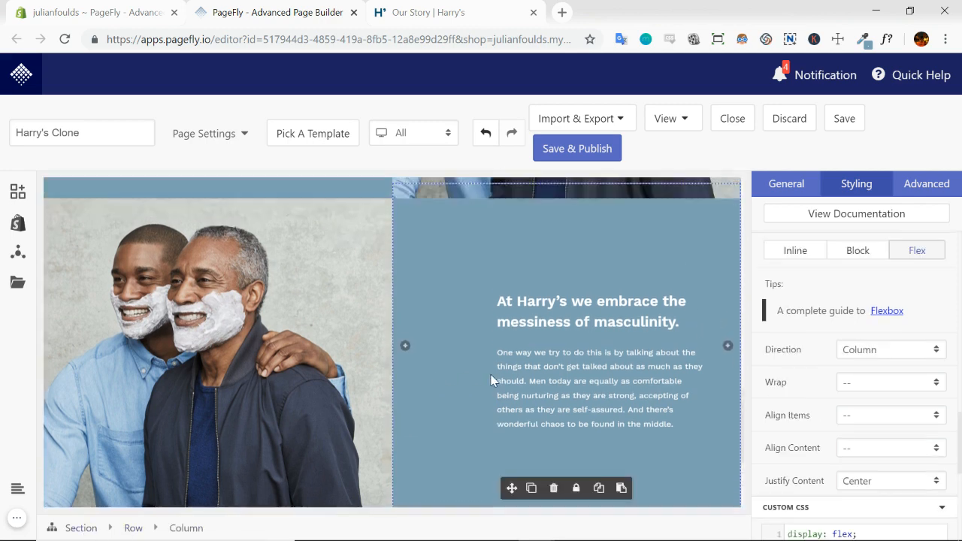
{"action": "left_click", "coordinate": [320, 272]}
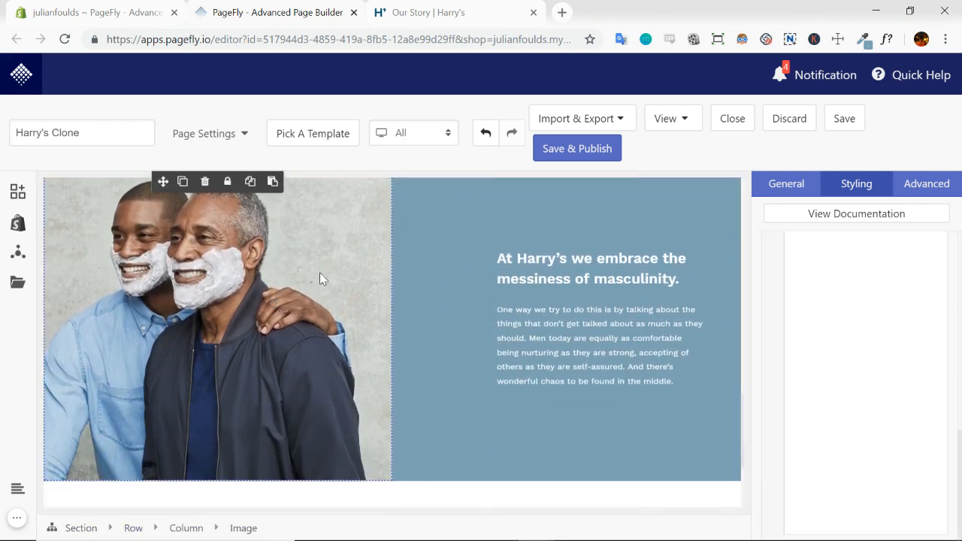
{"action": "left_click", "coordinate": [865, 184]}
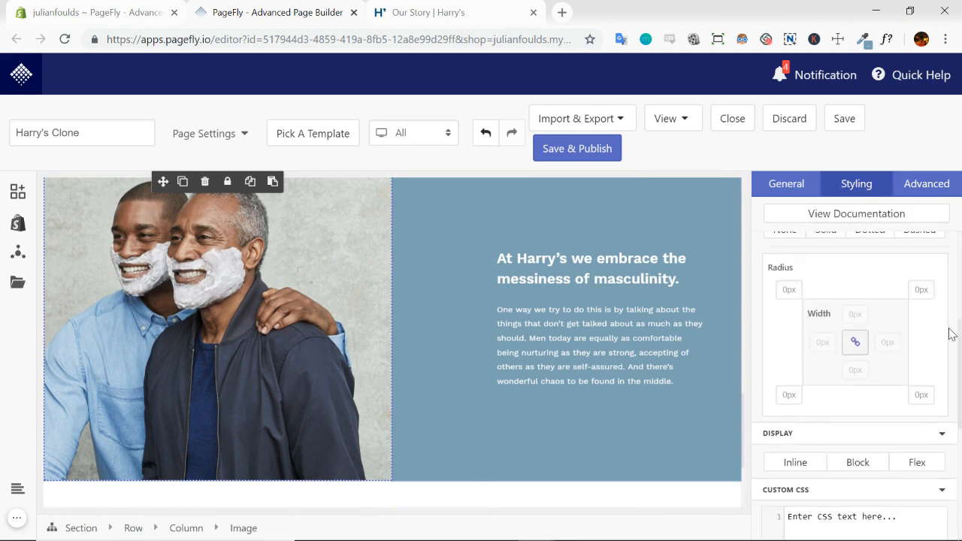
{"action": "scroll", "coordinate": [928, 406], "scroll_direction": "down", "scroll_amount": 2}
{"action": "scroll", "coordinate": [927, 406], "scroll_direction": "up", "scroll_amount": 2}
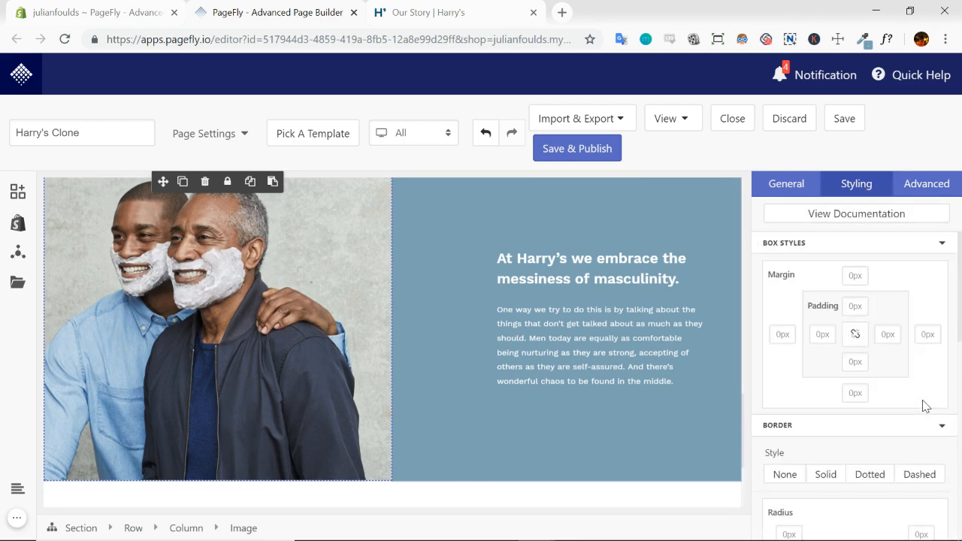
{"action": "left_click", "coordinate": [777, 185]}
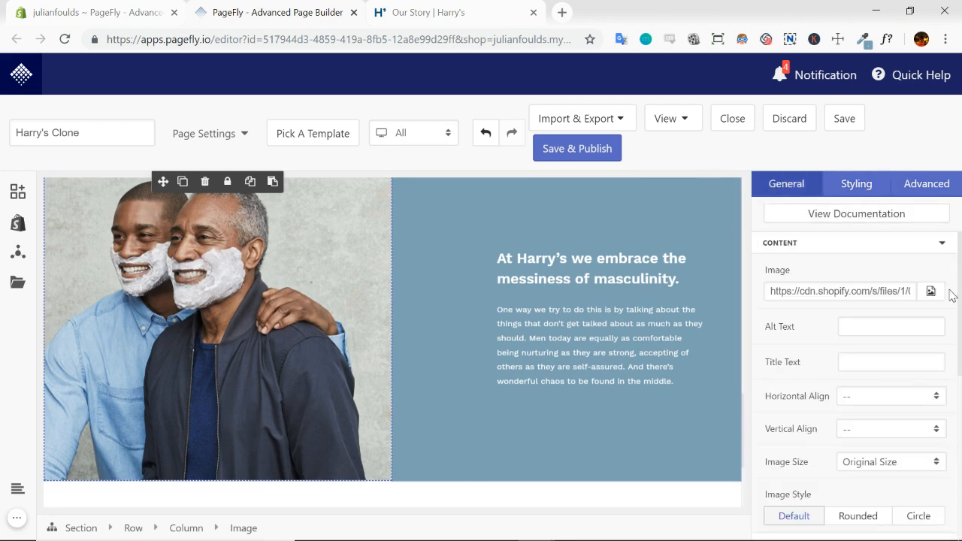
{"action": "left_click", "coordinate": [931, 291]}
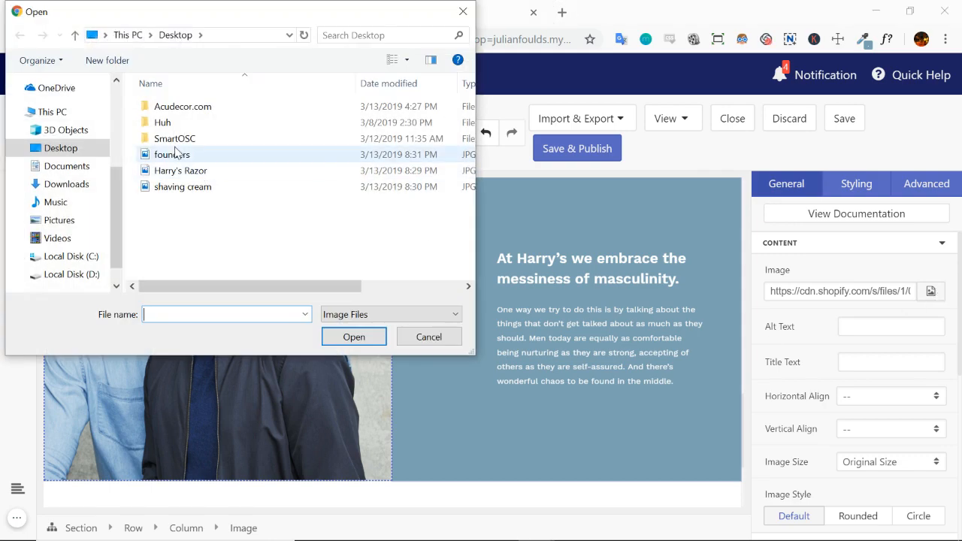
{"action": "left_click", "coordinate": [173, 155]}
{"action": "left_click", "coordinate": [356, 337]}
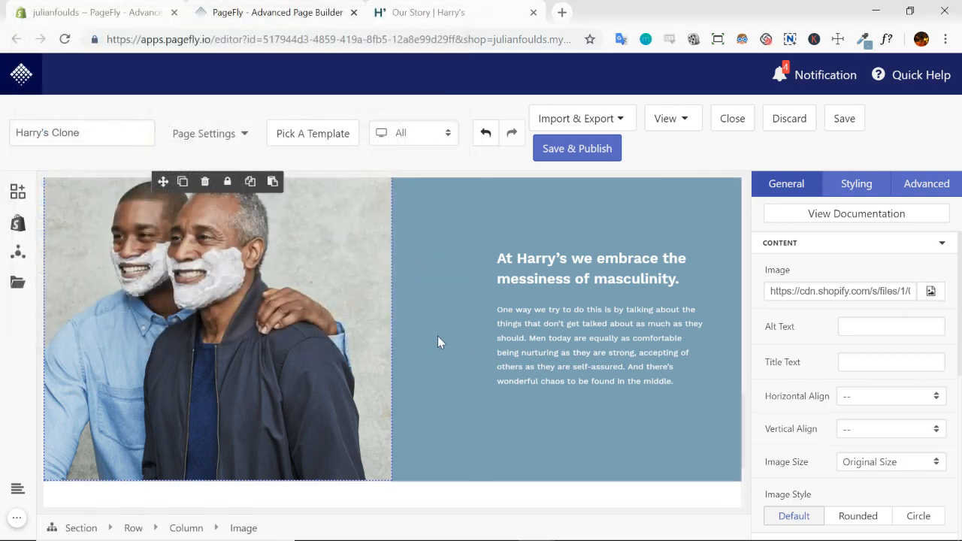
Replace the duplicated section's heading with the founders section heading copied from the Our Story page
{"action": "left_click", "coordinate": [456, 20]}
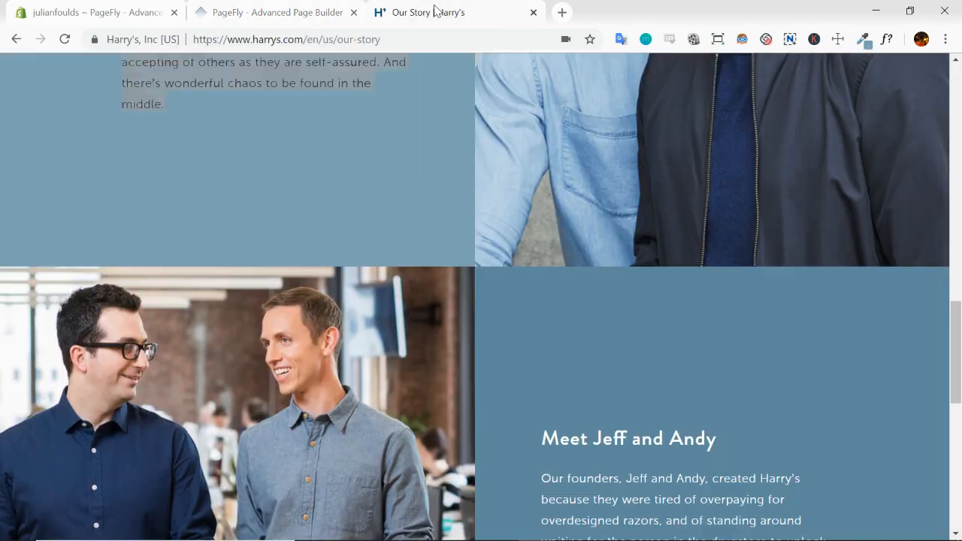
{"action": "scroll", "coordinate": [576, 322], "scroll_direction": "down", "scroll_amount": 4}
{"action": "triple_click", "coordinate": [615, 135]}
{"action": "key", "text": "ctrl+c"}
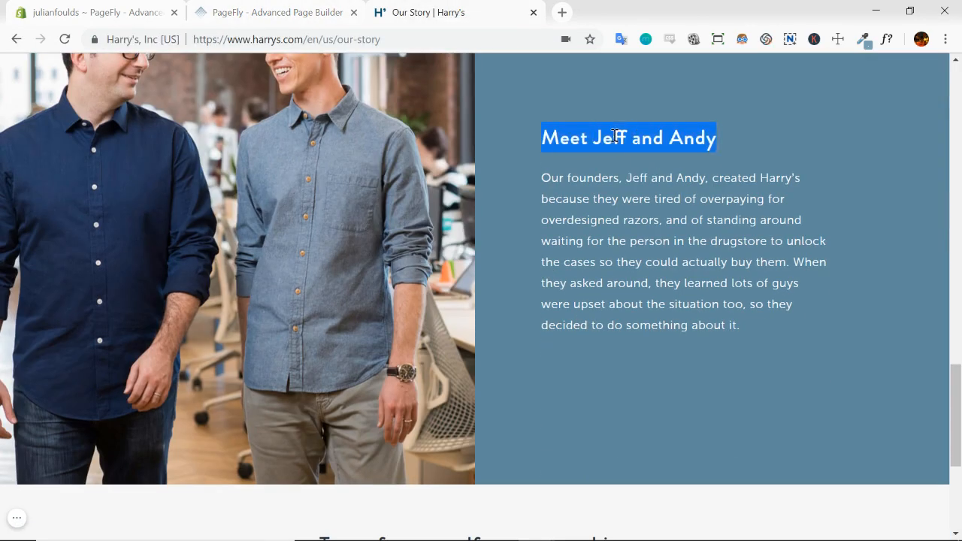
{"action": "left_click", "coordinate": [318, 20]}
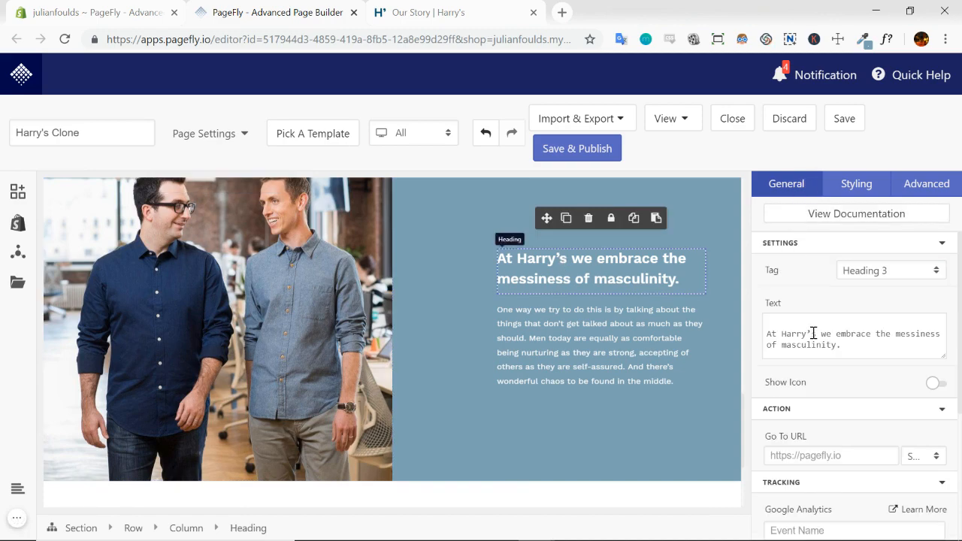
{"action": "key", "text": "ctrl+a"}
{"action": "key", "text": "ctrl+v"}
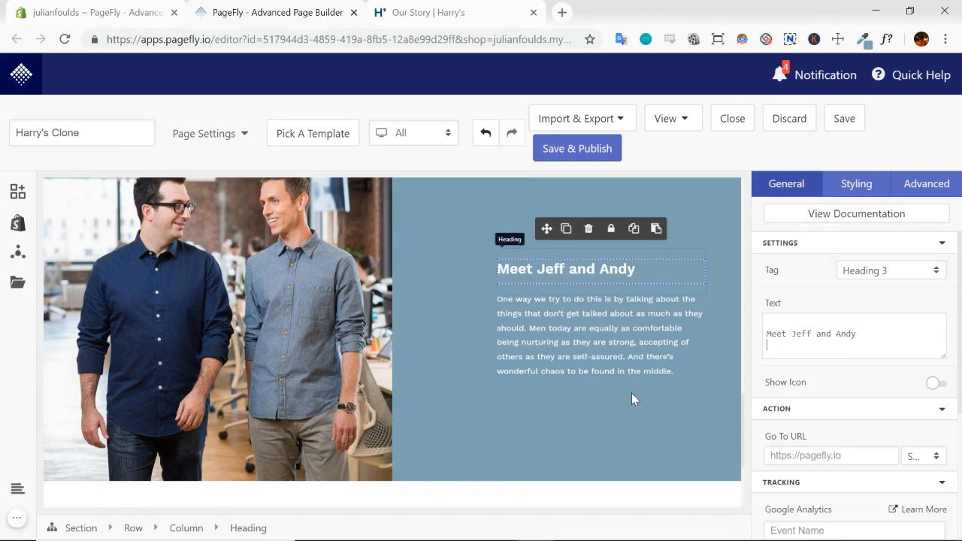
Replace the duplicated section's paragraph with the Our Story founders paragraph about overpaying for overdesigned razors
{"action": "left_click", "coordinate": [425, 15]}
{"action": "triple_click", "coordinate": [641, 257]}
{"action": "key", "text": "ctrl+c"}
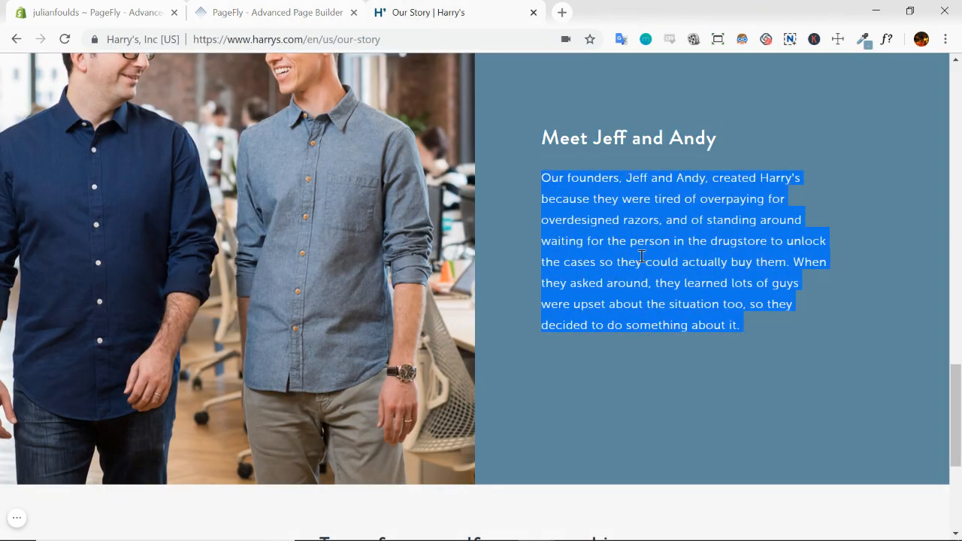
{"action": "left_click", "coordinate": [311, 12]}
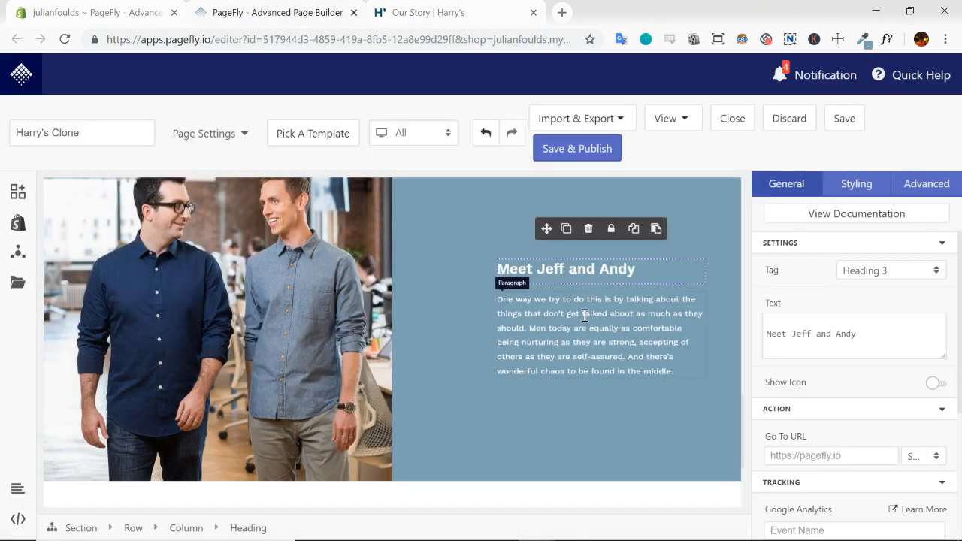
{"action": "left_click", "coordinate": [584, 317]}
{"action": "left_click", "coordinate": [824, 305]}
{"action": "key", "text": "ctrl+a"}
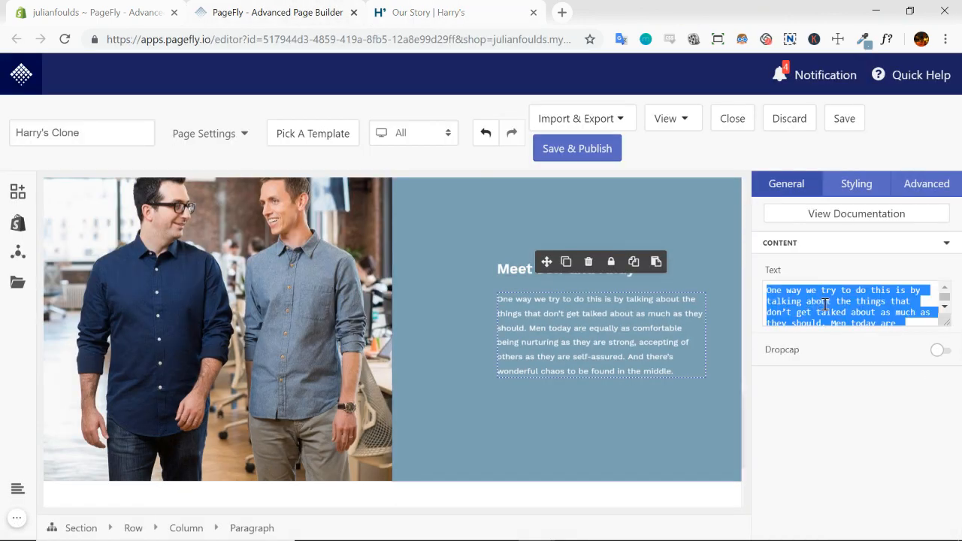
{"action": "key", "text": "ctrl+v"}
{"action": "left_click", "coordinate": [440, 342]}
Compare the founders section's layout and background colour on the Our Story page with its copy in the PageFly editor
{"action": "scroll", "coordinate": [440, 341], "scroll_direction": "up", "scroll_amount": 2}
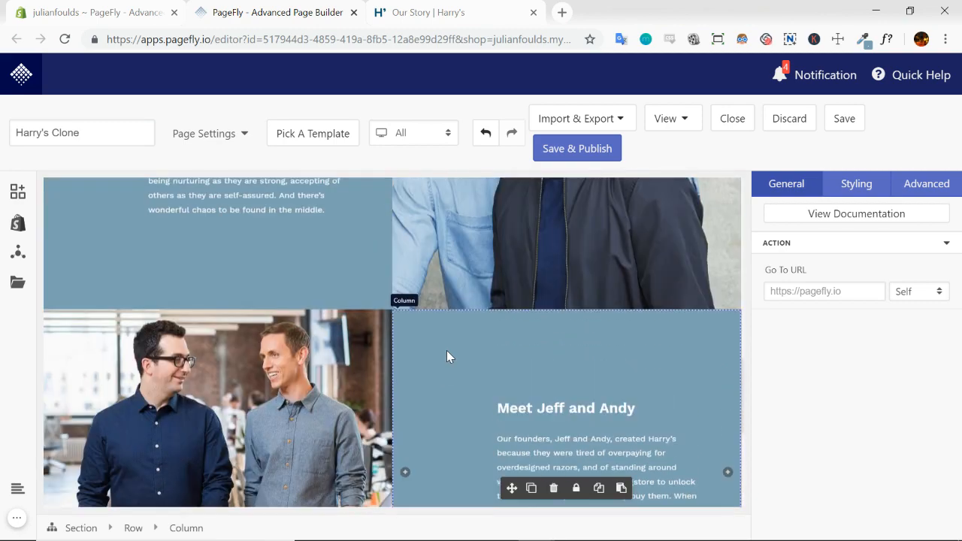
{"action": "scroll", "coordinate": [329, 317], "scroll_direction": "up", "scroll_amount": 2}
{"action": "scroll", "coordinate": [330, 317], "scroll_direction": "down", "scroll_amount": 2}
{"action": "left_click", "coordinate": [413, 15]}
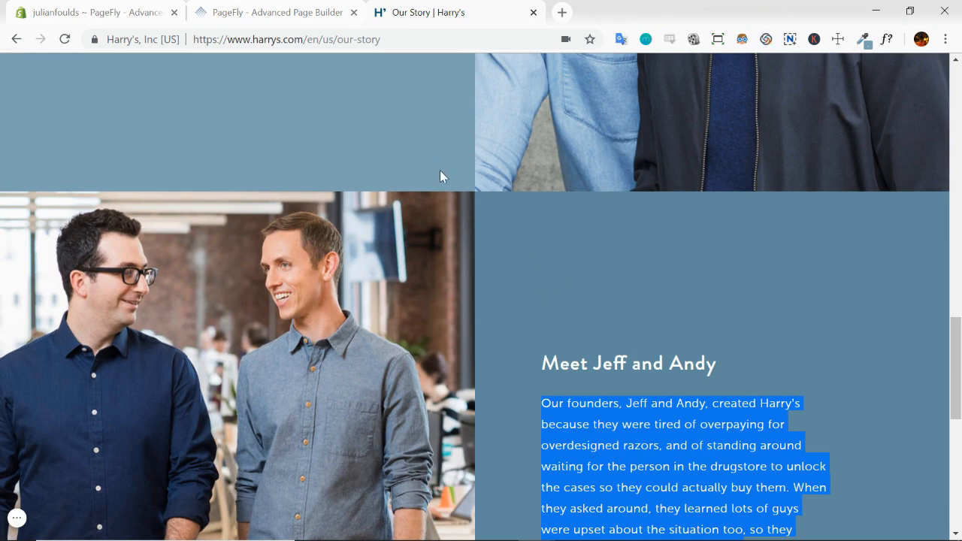
{"action": "left_click", "coordinate": [299, 17]}
{"action": "scroll", "coordinate": [558, 297], "scroll_direction": "down", "scroll_amount": 3}
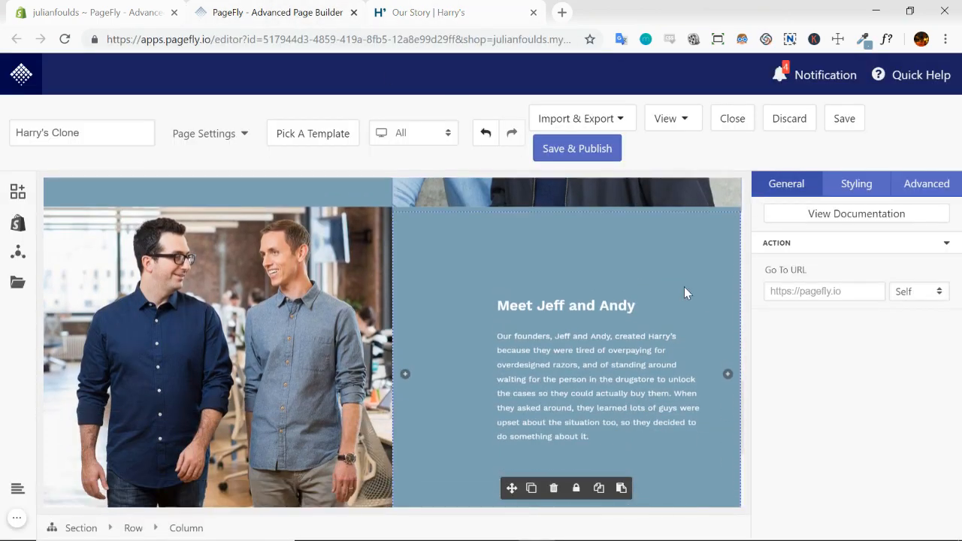
Review the masculinity and founders sections in the editor, and examine the call-to-action block that closes the Our Story page
{"action": "scroll", "coordinate": [419, 280], "scroll_direction": "up", "scroll_amount": 15}
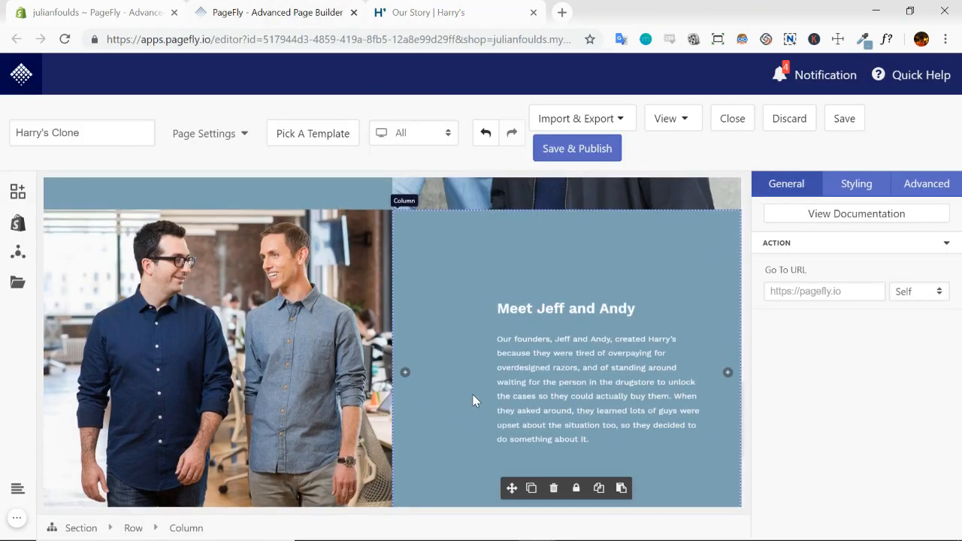
{"action": "scroll", "coordinate": [460, 345], "scroll_direction": "down", "scroll_amount": 15}
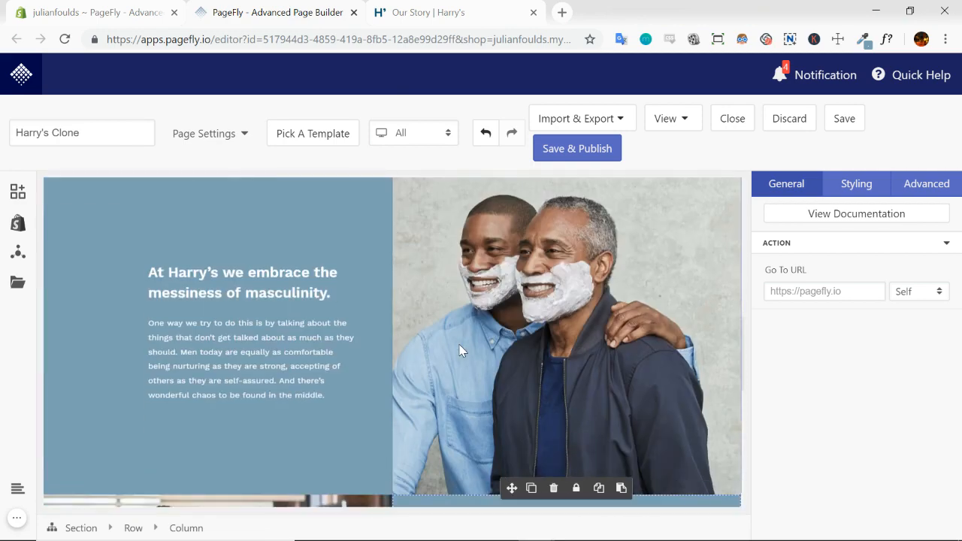
{"action": "scroll", "coordinate": [443, 326], "scroll_direction": "up", "scroll_amount": 6}
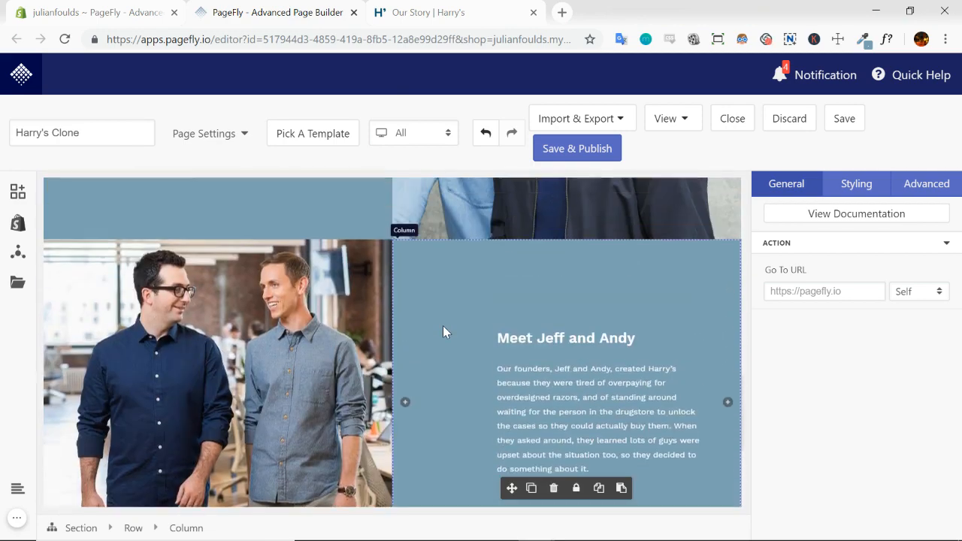
{"action": "scroll", "coordinate": [443, 325], "scroll_direction": "down", "scroll_amount": 4}
{"action": "left_click", "coordinate": [427, 6]}
{"action": "scroll", "coordinate": [551, 179], "scroll_direction": "down", "scroll_amount": 7}
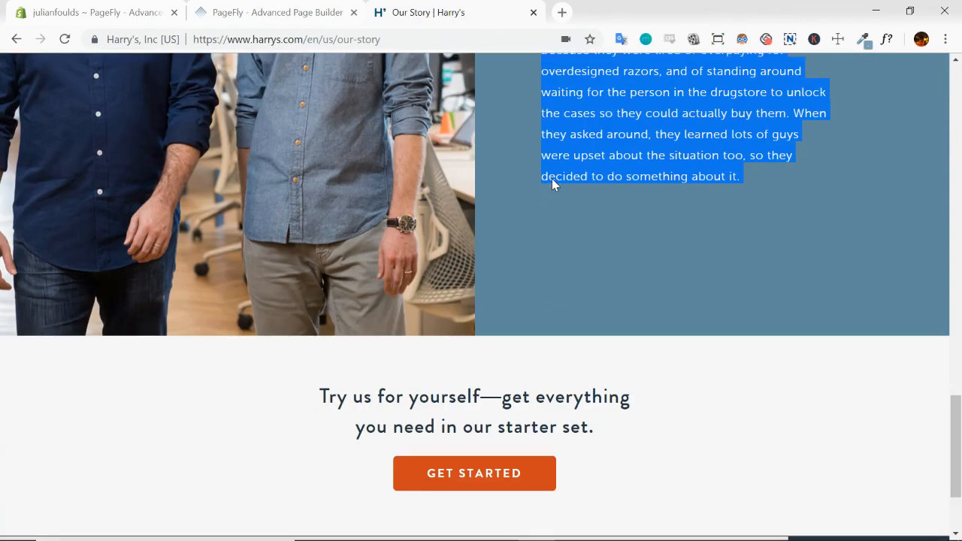
{"action": "scroll", "coordinate": [466, 286], "scroll_direction": "up", "scroll_amount": 15}
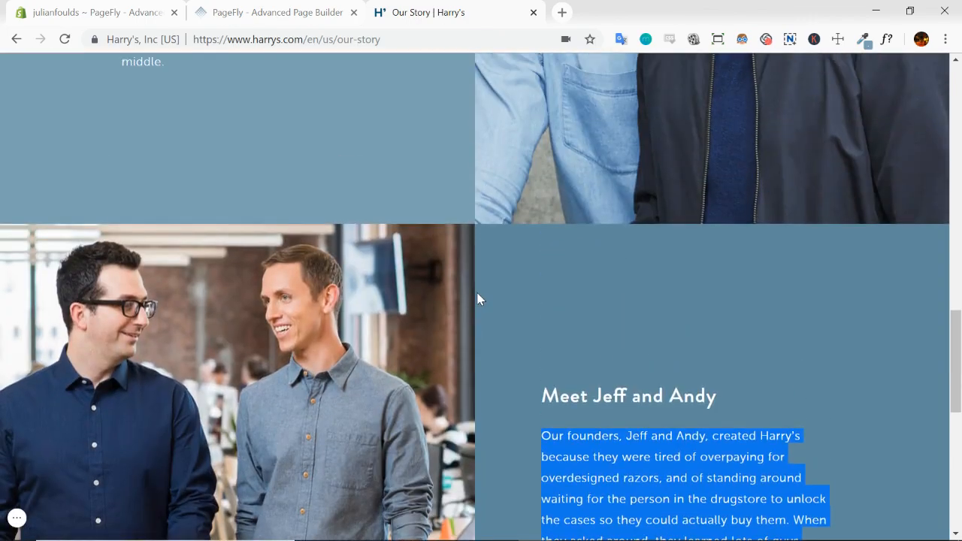
{"action": "scroll", "coordinate": [525, 235], "scroll_direction": "down", "scroll_amount": 15}
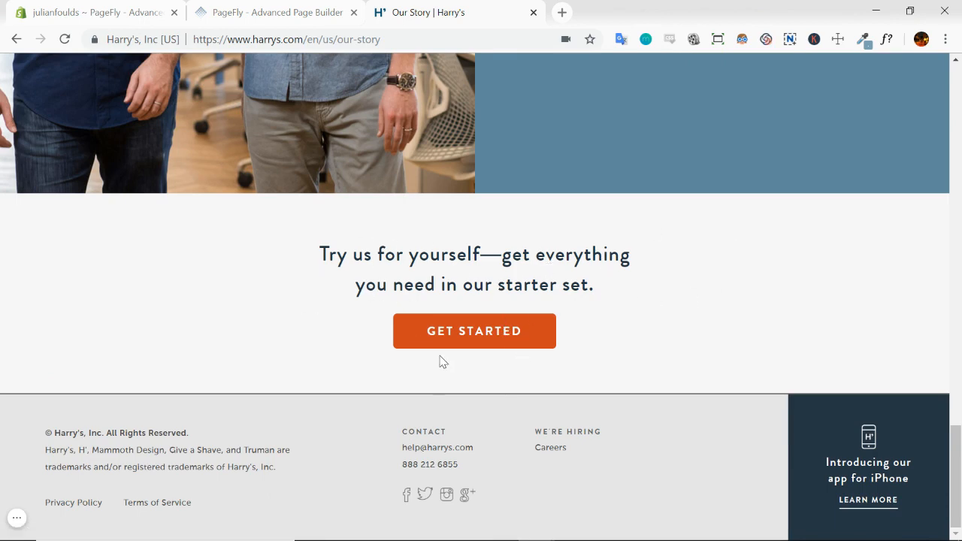
Duplicate the top banner section with the heading "We created Harry's to be different from other shaving companies." in the PageFly editor
{"action": "left_click", "coordinate": [297, 15]}
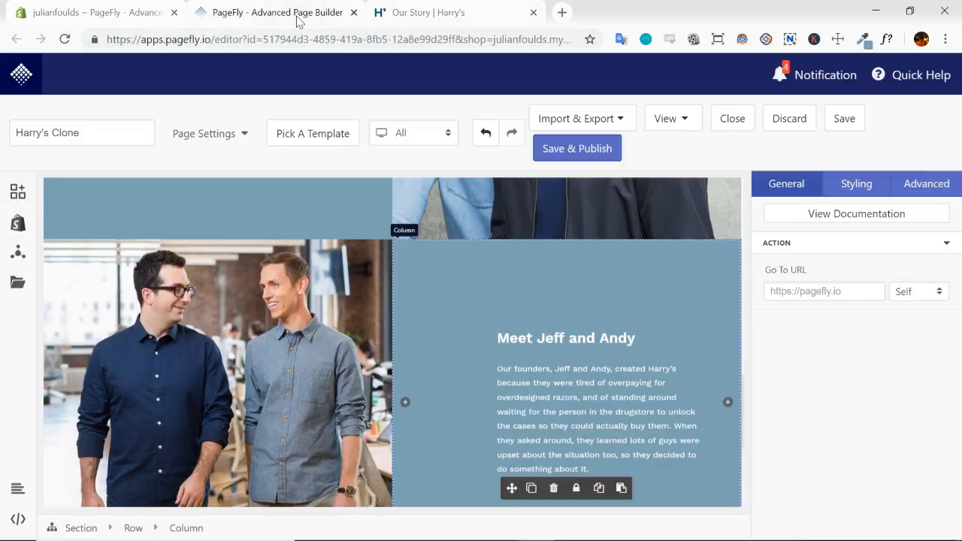
{"action": "scroll", "coordinate": [451, 240], "scroll_direction": "up", "scroll_amount": 10}
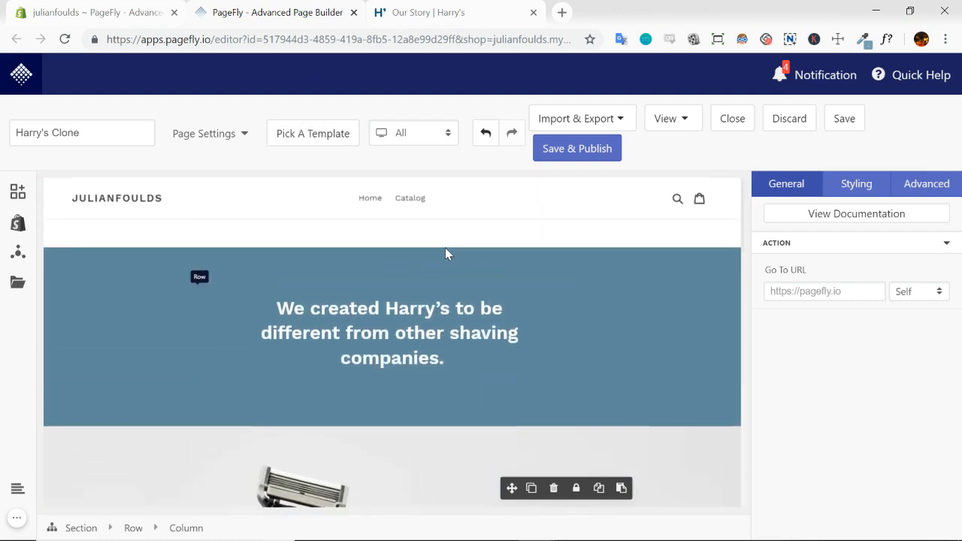
{"action": "left_click", "coordinate": [445, 253]}
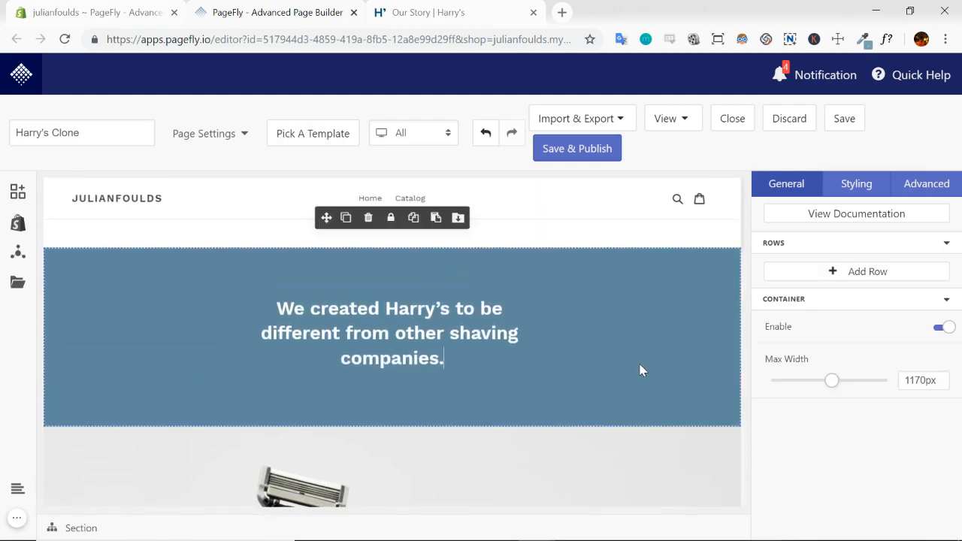
{"action": "left_click", "coordinate": [346, 218]}
{"action": "scroll", "coordinate": [616, 320], "scroll_direction": "down", "scroll_amount": 3}
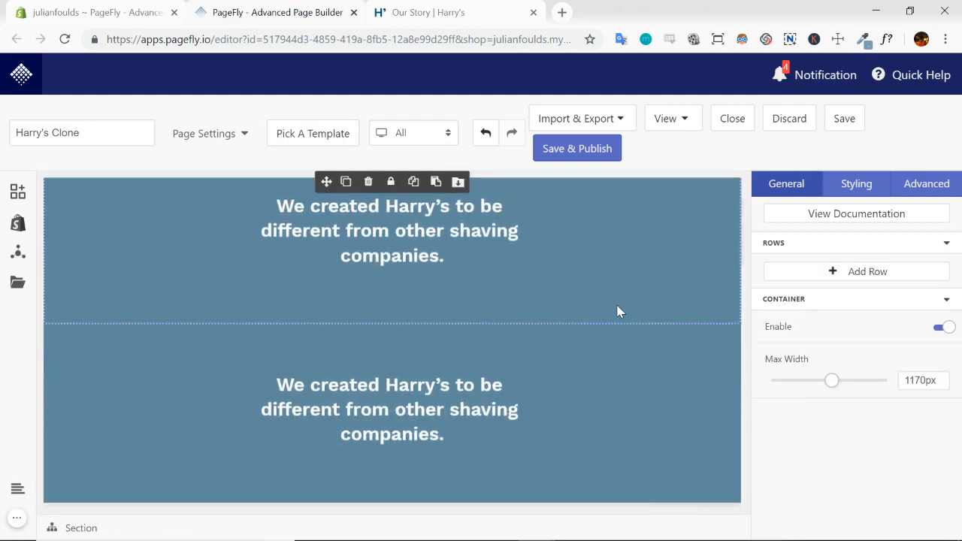
Reorder the sections so the razor products section sits between the two copies of the banner
{"action": "left_click_drag", "start_coordinate": [329, 184], "coordinate": [304, 366]}
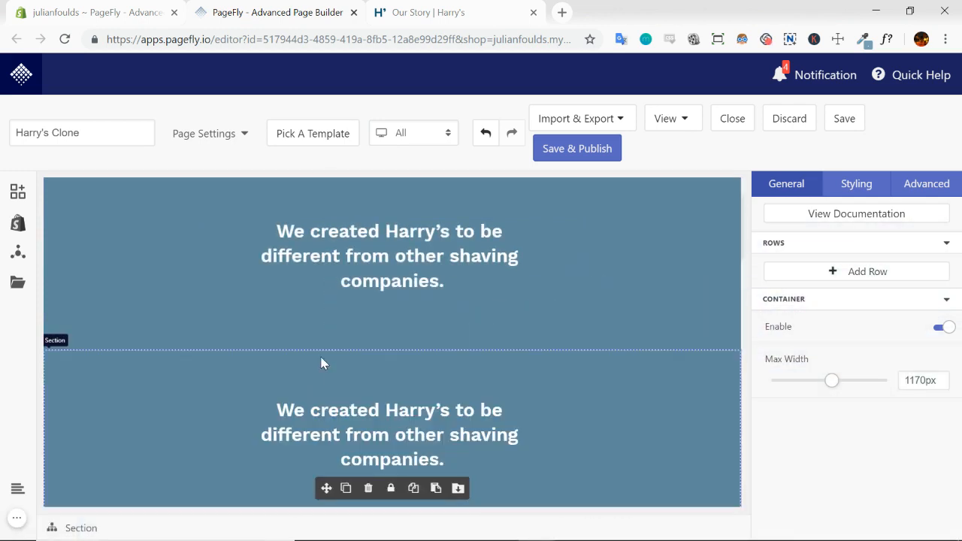
{"action": "scroll", "coordinate": [451, 359], "scroll_direction": "up", "scroll_amount": 1}
{"action": "scroll", "coordinate": [481, 353], "scroll_direction": "down", "scroll_amount": 5}
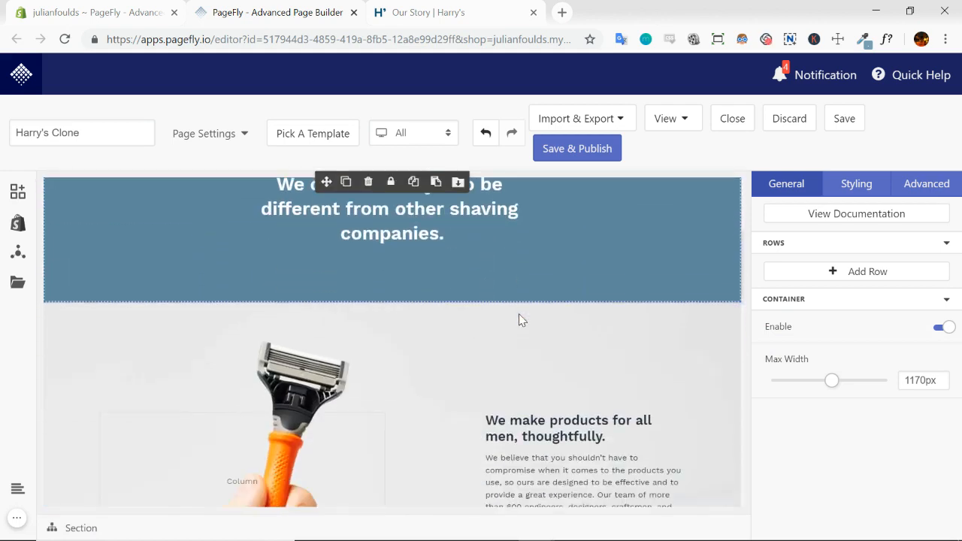
{"action": "scroll", "coordinate": [491, 306], "scroll_direction": "up", "scroll_amount": 5}
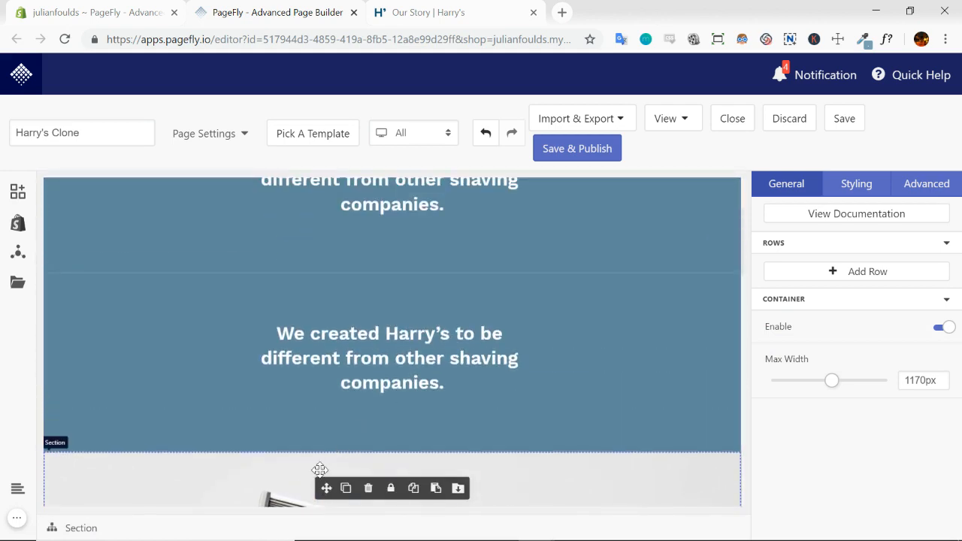
{"action": "left_click_drag", "start_coordinate": [320, 470], "coordinate": [323, 284]}
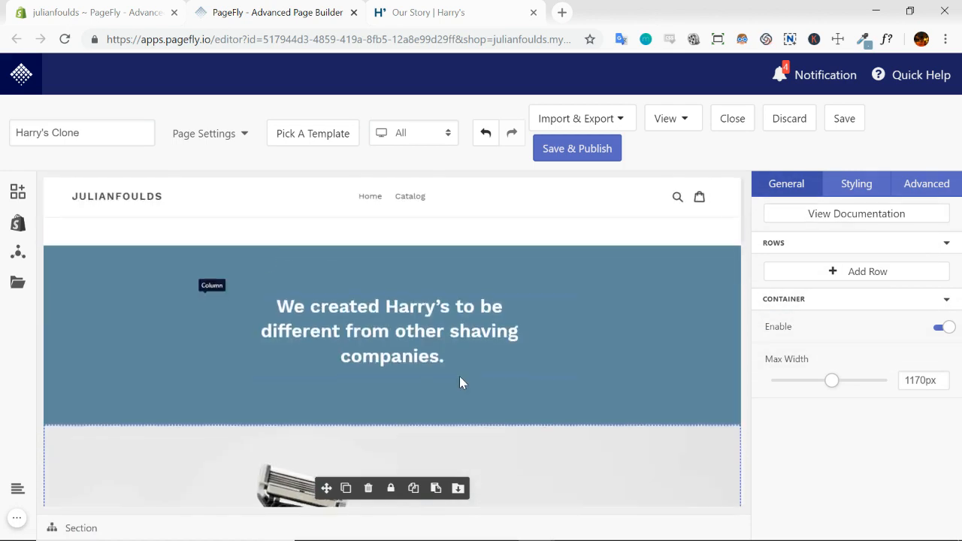
Move the whole masculinity section above the duplicated banner section
{"action": "scroll", "coordinate": [459, 376], "scroll_direction": "down", "scroll_amount": 10}
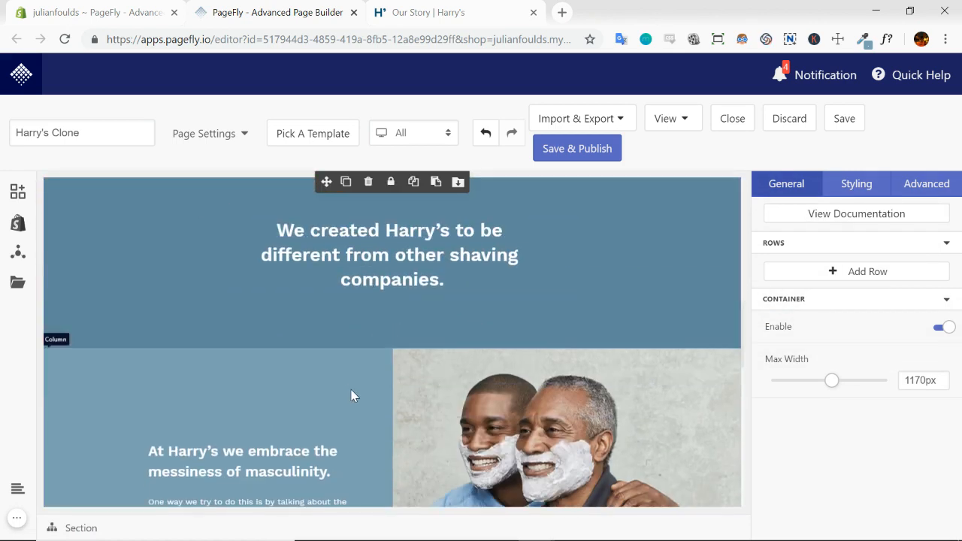
{"action": "left_click", "coordinate": [373, 388]}
{"action": "scroll", "coordinate": [363, 418], "scroll_direction": "up", "scroll_amount": 1}
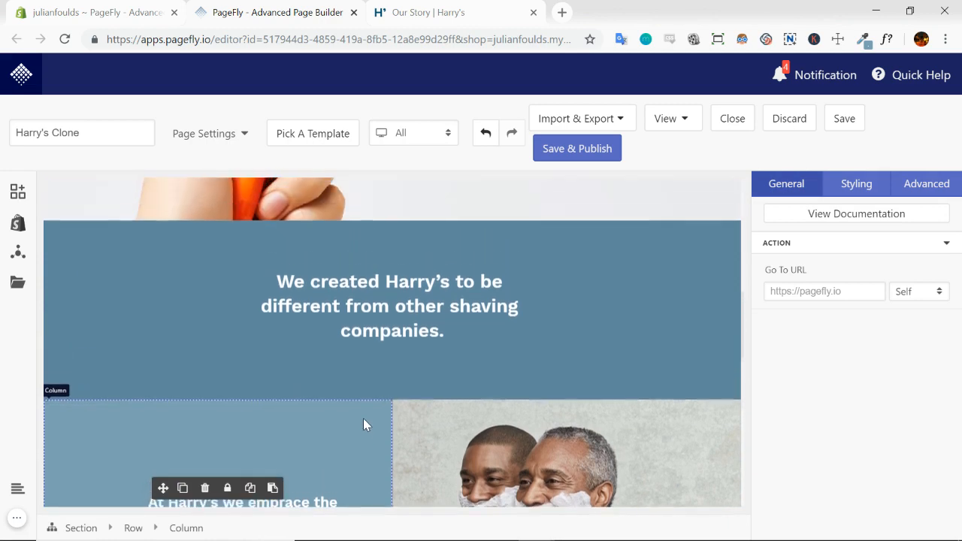
{"action": "left_click_drag", "start_coordinate": [177, 383], "coordinate": [230, 248]}
{"action": "left_click", "coordinate": [82, 529]}
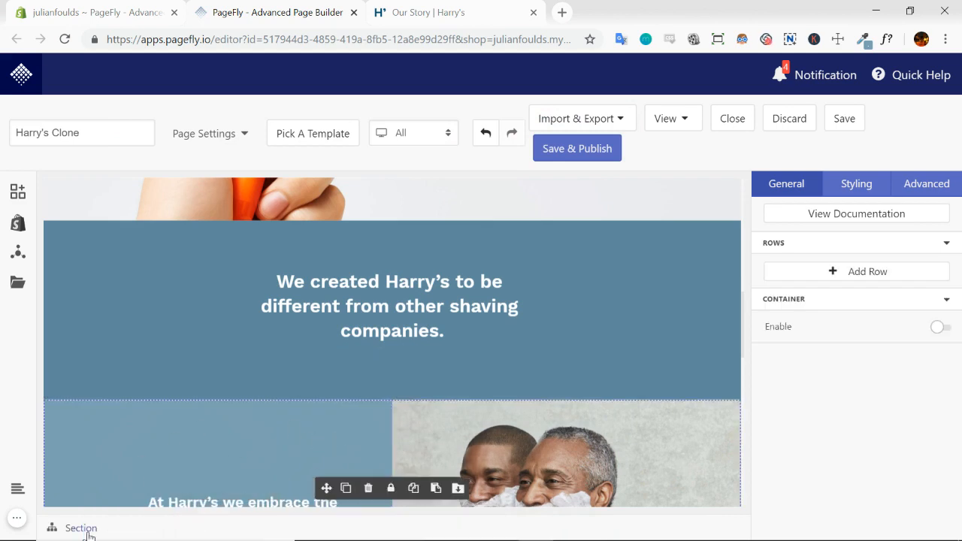
{"action": "left_click_drag", "start_coordinate": [323, 490], "coordinate": [333, 230]}
Move the whole founders section above the duplicated banner so the banner closes the page, and check the section order
{"action": "scroll", "coordinate": [449, 304], "scroll_direction": "down", "scroll_amount": 4}
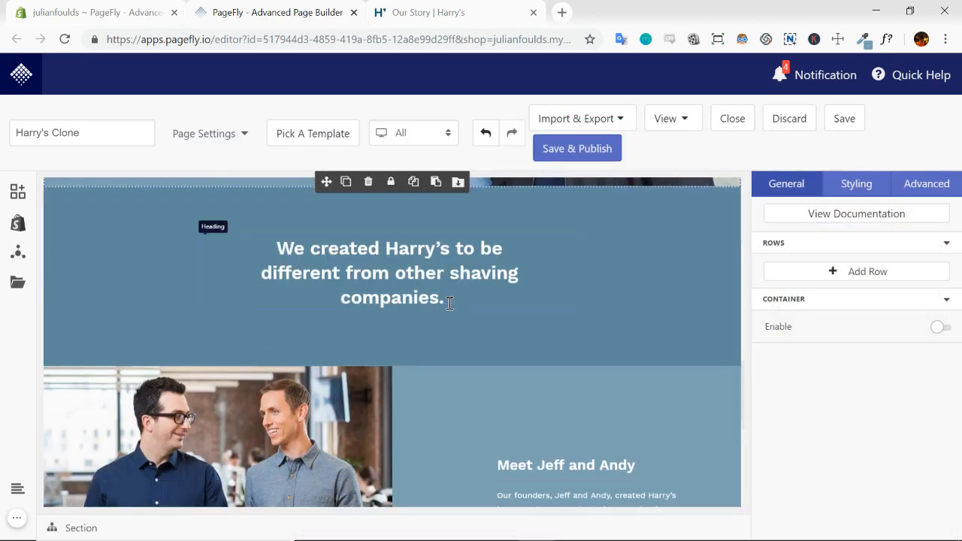
{"action": "left_click", "coordinate": [437, 417]}
{"action": "left_click", "coordinate": [83, 529]}
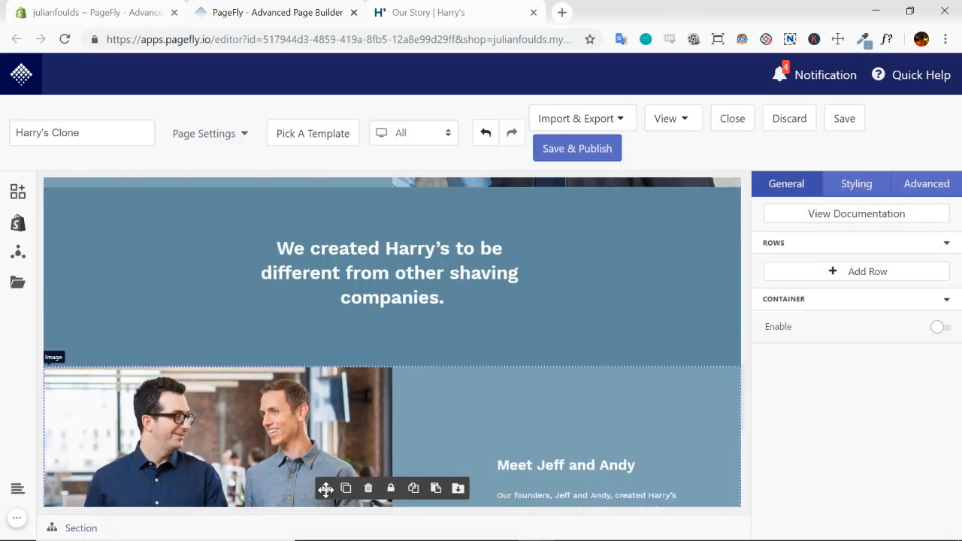
{"action": "left_click_drag", "start_coordinate": [326, 490], "coordinate": [330, 195]}
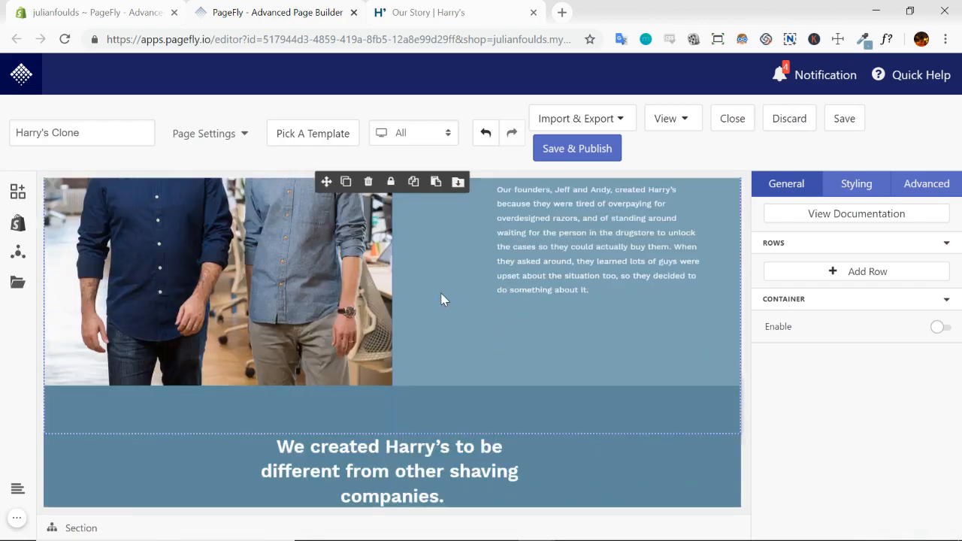
{"action": "scroll", "coordinate": [442, 298], "scroll_direction": "down", "scroll_amount": 2}
{"action": "scroll", "coordinate": [585, 350], "scroll_direction": "up", "scroll_amount": 13}
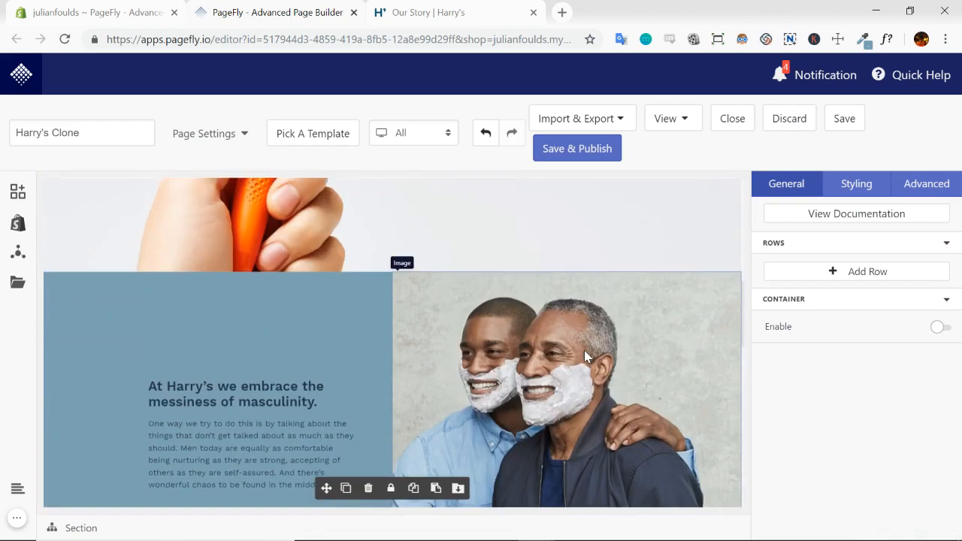
{"action": "scroll", "coordinate": [586, 351], "scroll_direction": "down", "scroll_amount": 2}
{"action": "scroll", "coordinate": [462, 342], "scroll_direction": "down", "scroll_amount": 11}
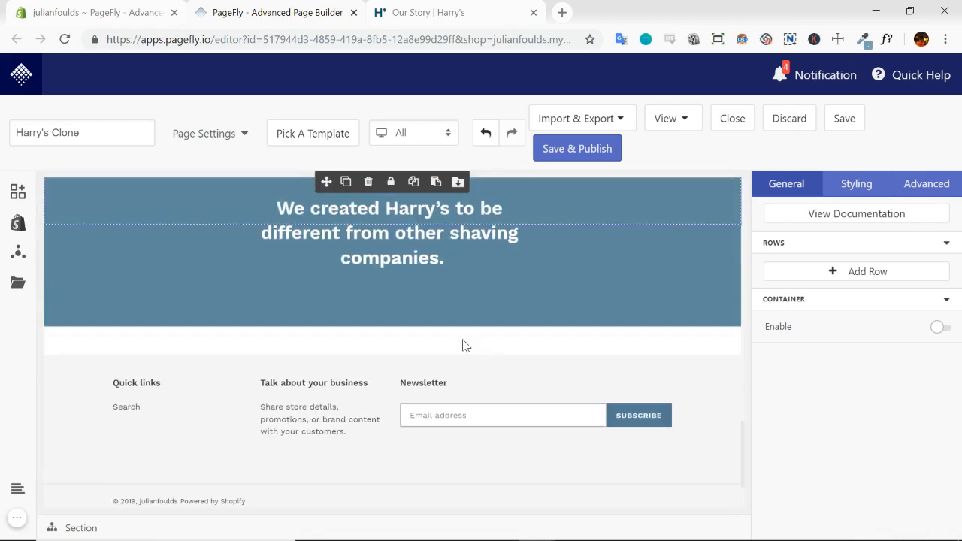
{"action": "scroll", "coordinate": [660, 380], "scroll_direction": "up", "scroll_amount": 3}
{"action": "scroll", "coordinate": [628, 387], "scroll_direction": "down", "scroll_amount": 1}
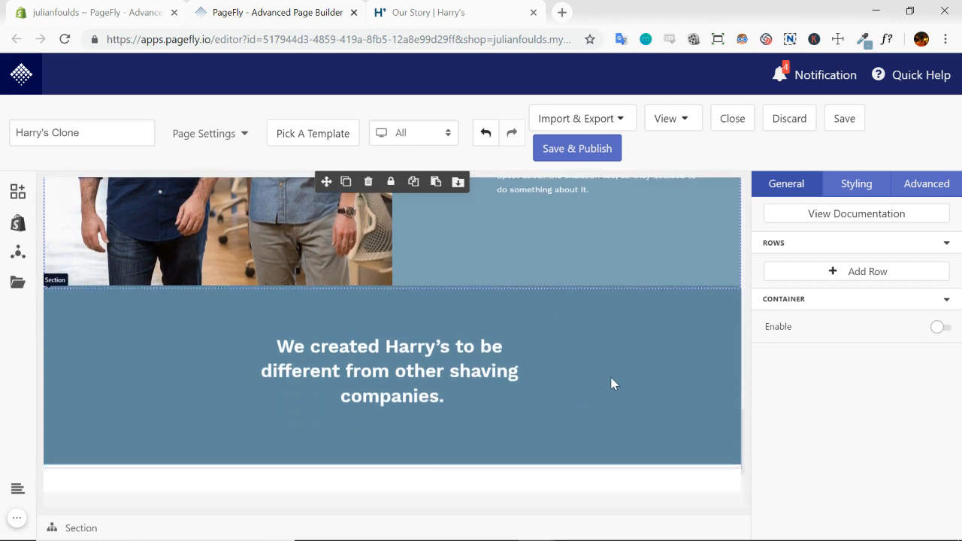
Set the duplicated banner section's background colour to #F7F7F7, sampled from the call-to-action block on the Our Story page
{"action": "left_click", "coordinate": [677, 338]}
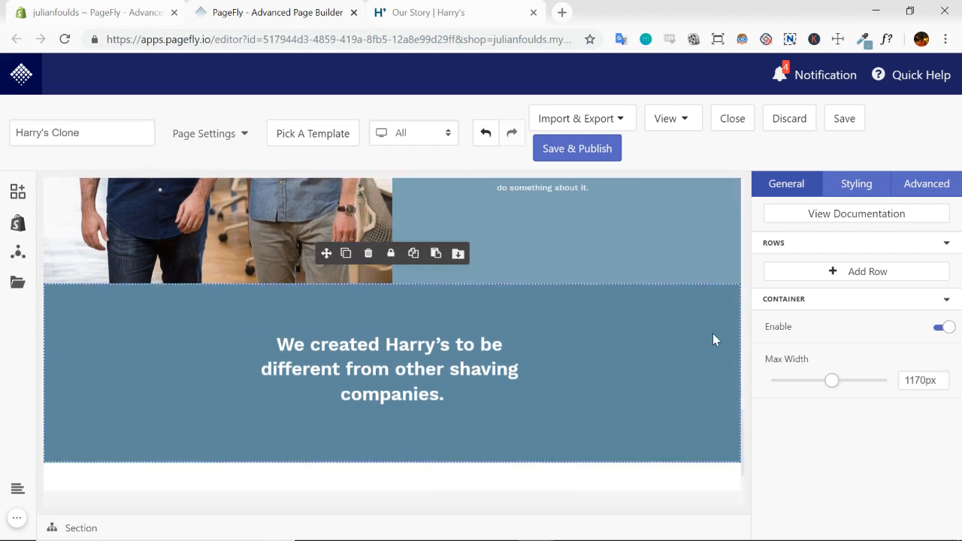
{"action": "left_click", "coordinate": [475, 17]}
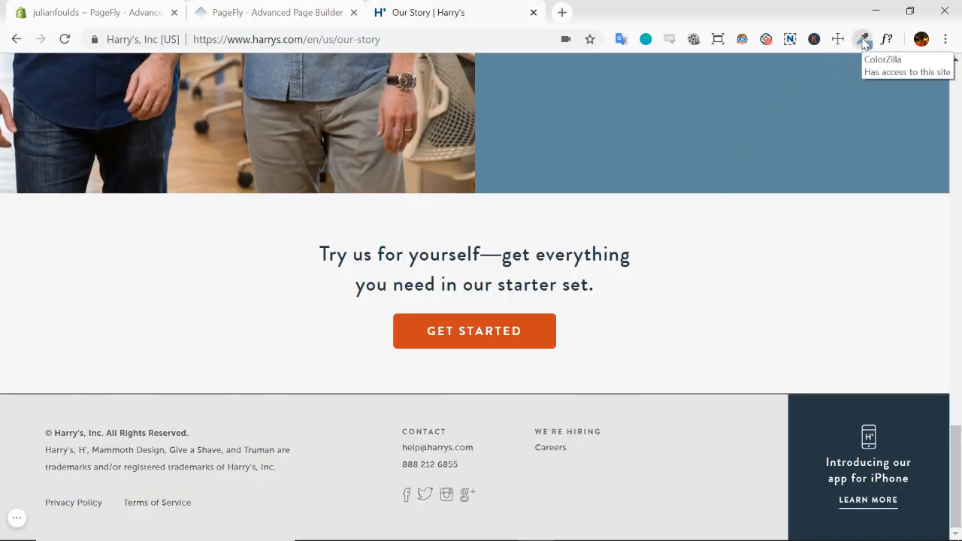
{"action": "left_click", "coordinate": [863, 39]}
{"action": "left_click", "coordinate": [686, 303]}
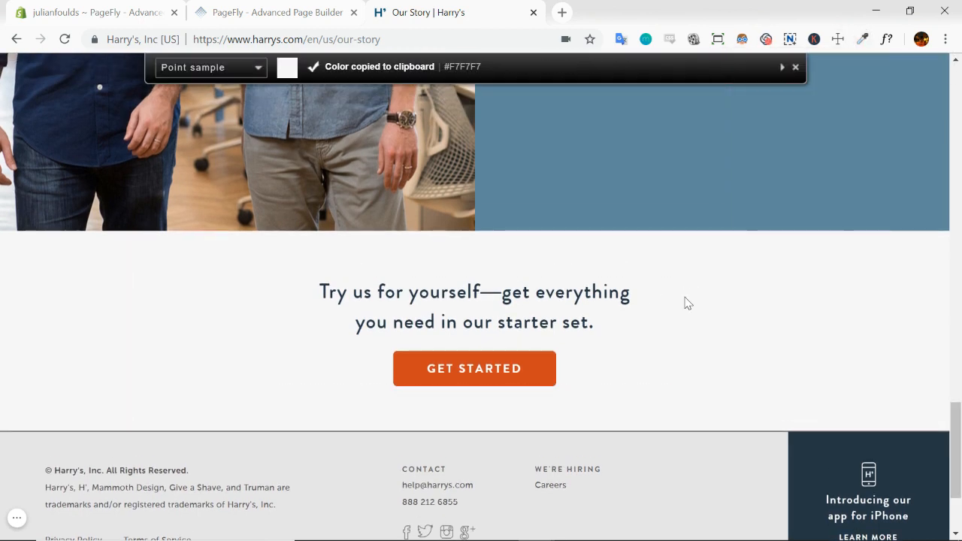
{"action": "scroll", "coordinate": [653, 308], "scroll_direction": "down", "scroll_amount": 1}
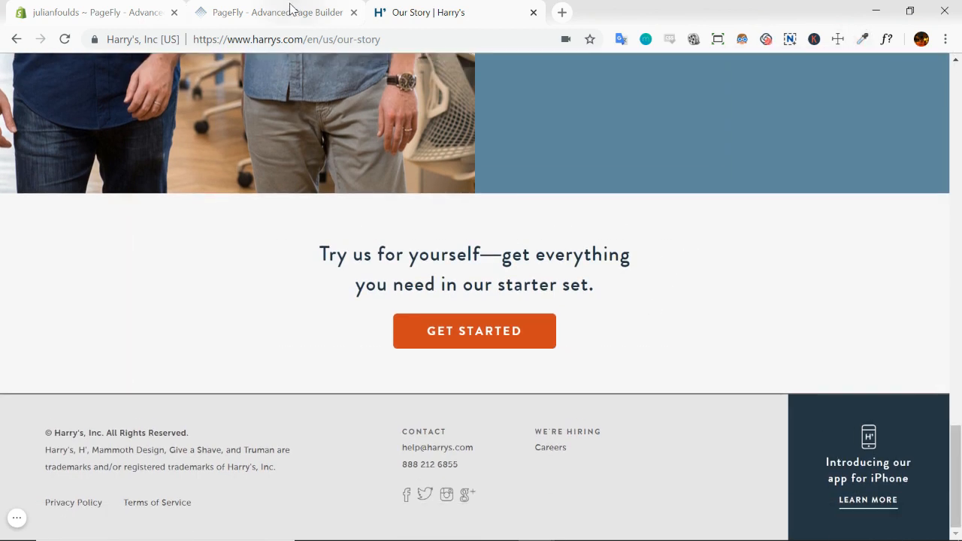
{"action": "left_click", "coordinate": [292, 10]}
{"action": "left_click", "coordinate": [858, 185]}
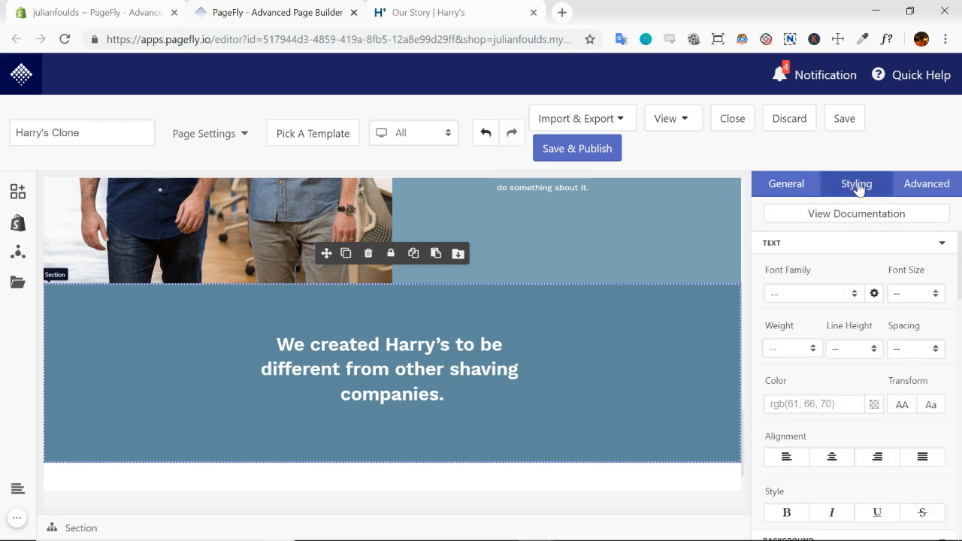
{"action": "left_click", "coordinate": [940, 244]}
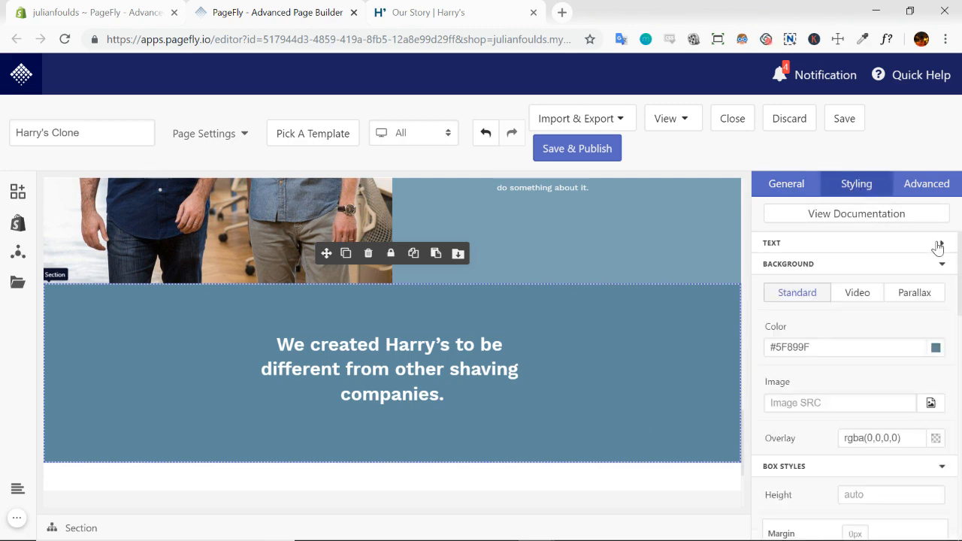
{"action": "double_click", "coordinate": [858, 346]}
{"action": "type", "text": "#F7F7F7"}
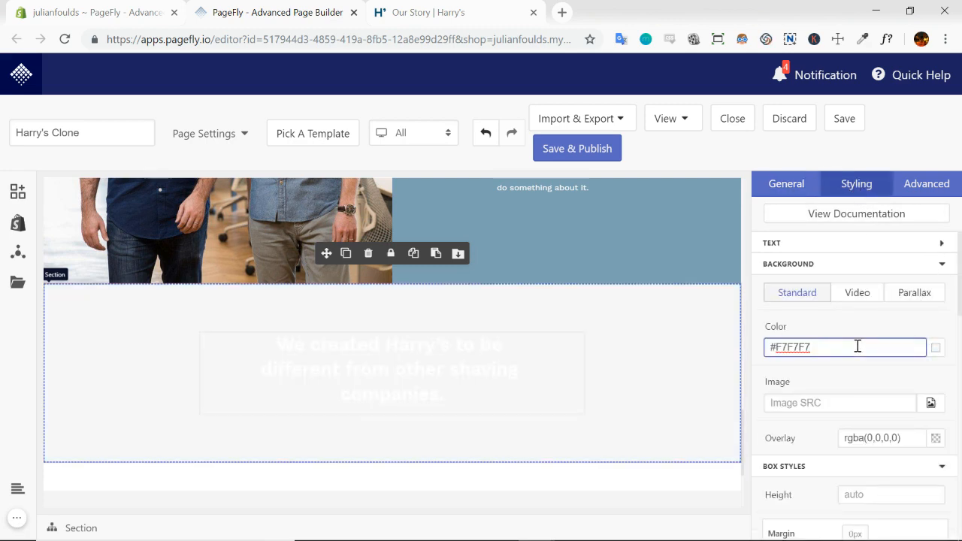
Set the closing section heading's colour to #263645, copied from the Our Story call-to-action heading, and recheck that heading's font details
{"action": "left_click", "coordinate": [472, 13]}
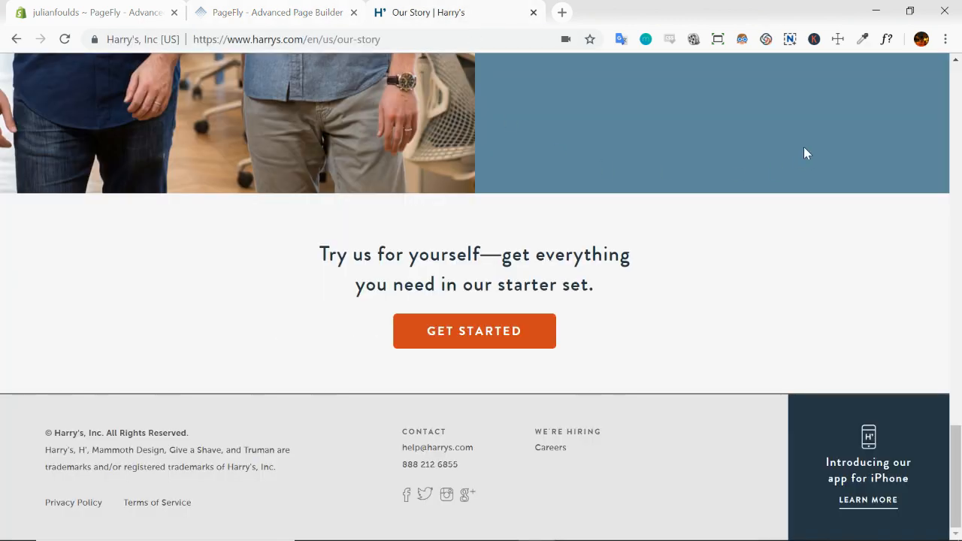
{"action": "left_click", "coordinate": [887, 39]}
{"action": "left_click", "coordinate": [515, 258]}
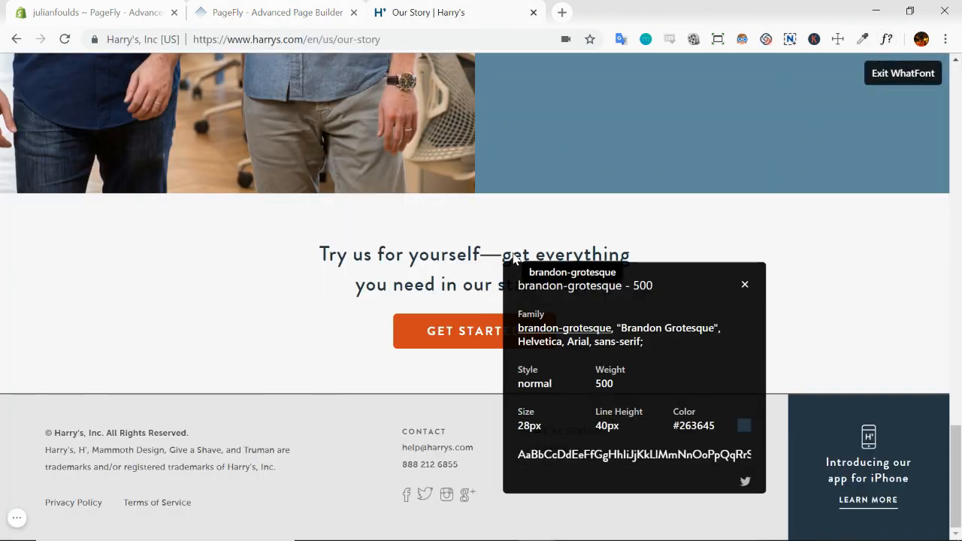
{"action": "double_click", "coordinate": [699, 429]}
{"action": "key", "text": "ctrl+c"}
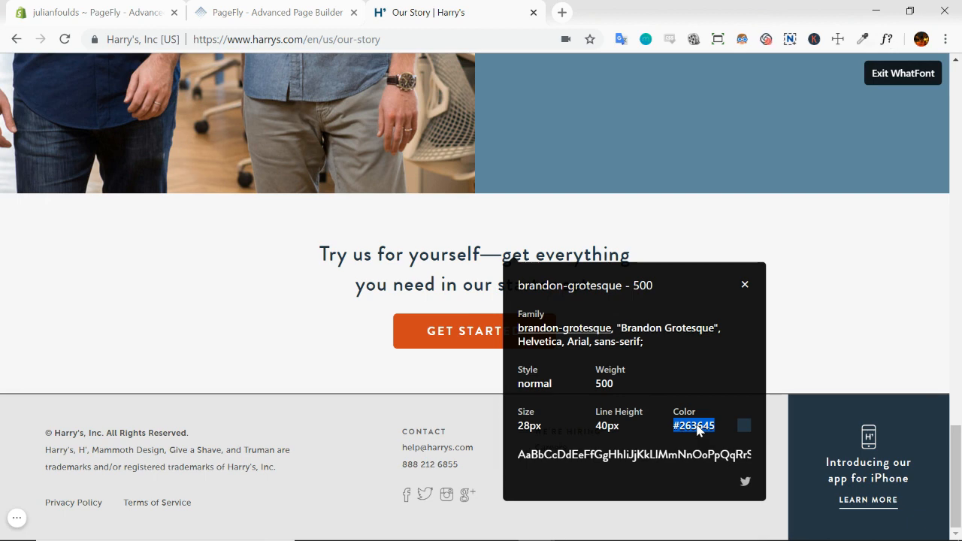
{"action": "left_click", "coordinate": [294, 12]}
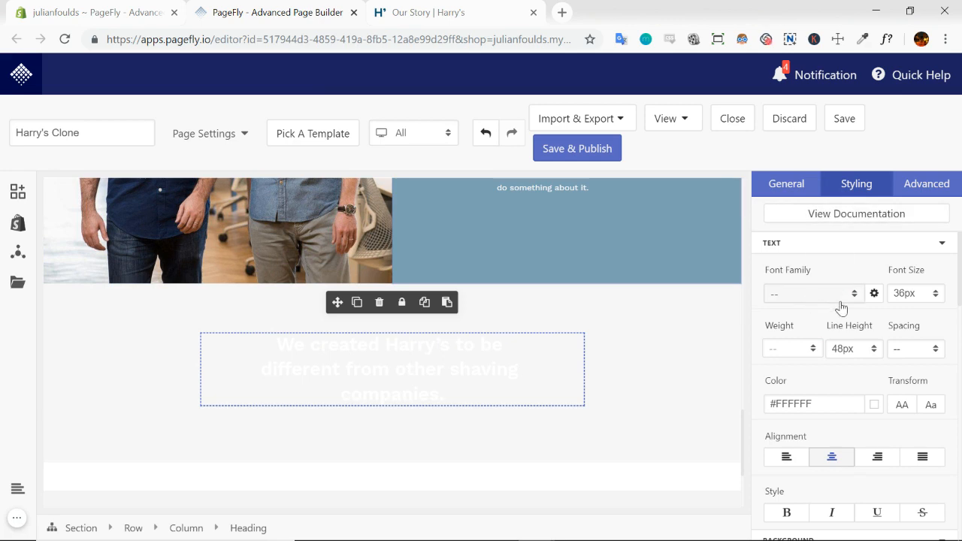
{"action": "triple_click", "coordinate": [826, 405]}
{"action": "key", "text": "ctrl+v"}
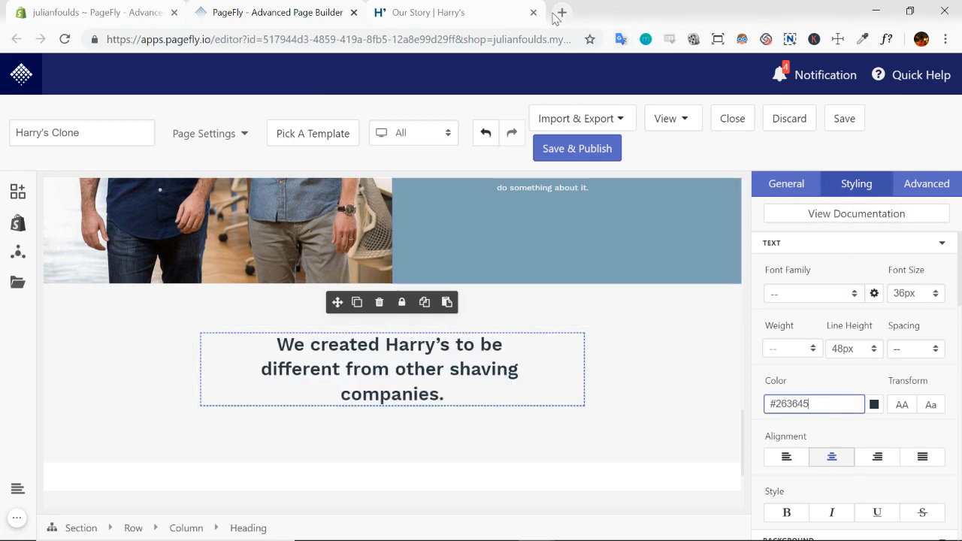
{"action": "left_click", "coordinate": [487, 21]}
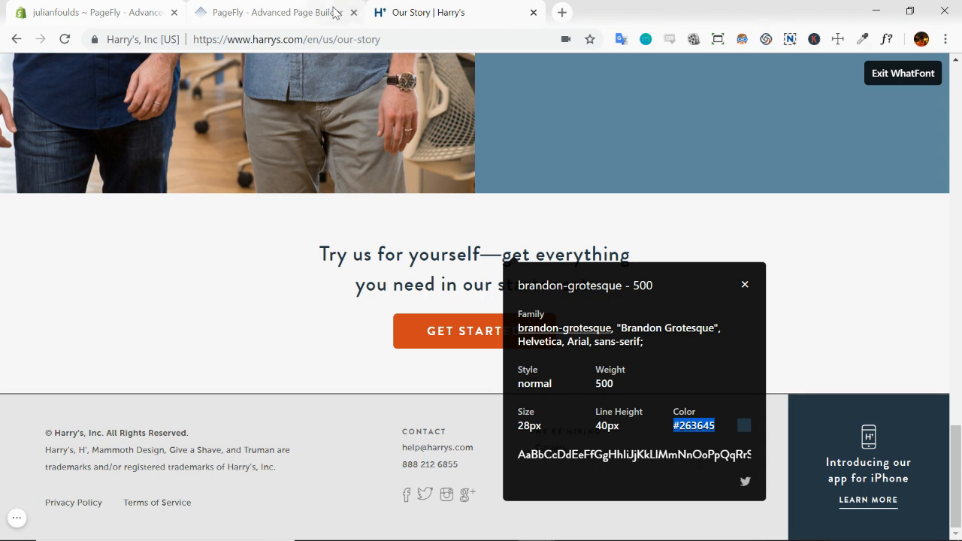
Set the closing section heading's font size to 28px and its line height to 40px
{"action": "left_click", "coordinate": [336, 13]}
{"action": "left_click_drag", "start_coordinate": [903, 294], "coordinate": [889, 298]}
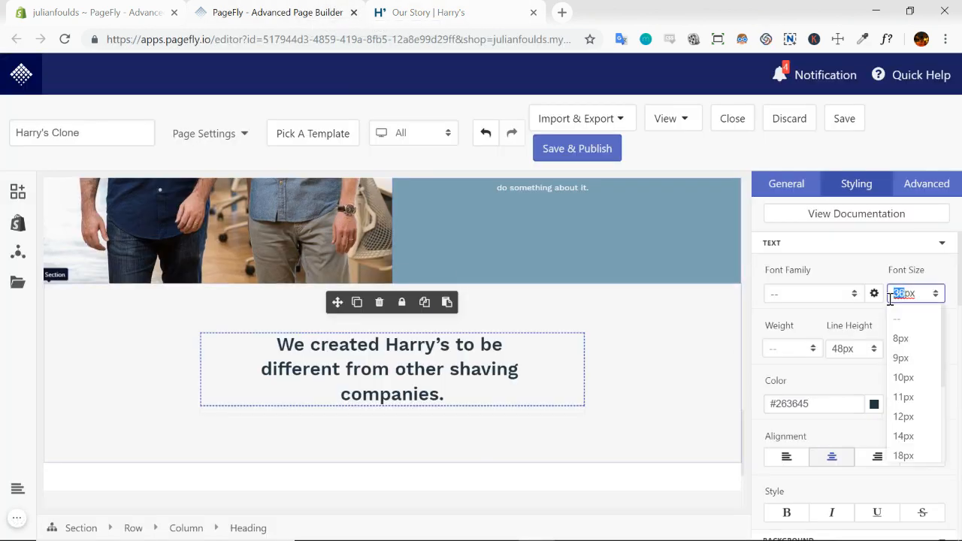
{"action": "type", "text": "28"}
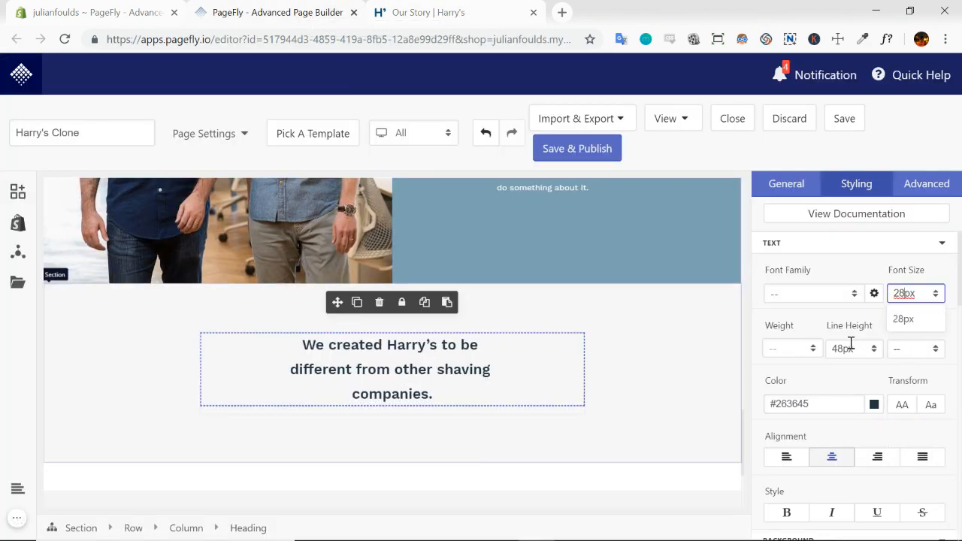
{"action": "left_click", "coordinate": [850, 345]}
{"action": "double_click", "coordinate": [842, 347]}
{"action": "type", "text": "40"}
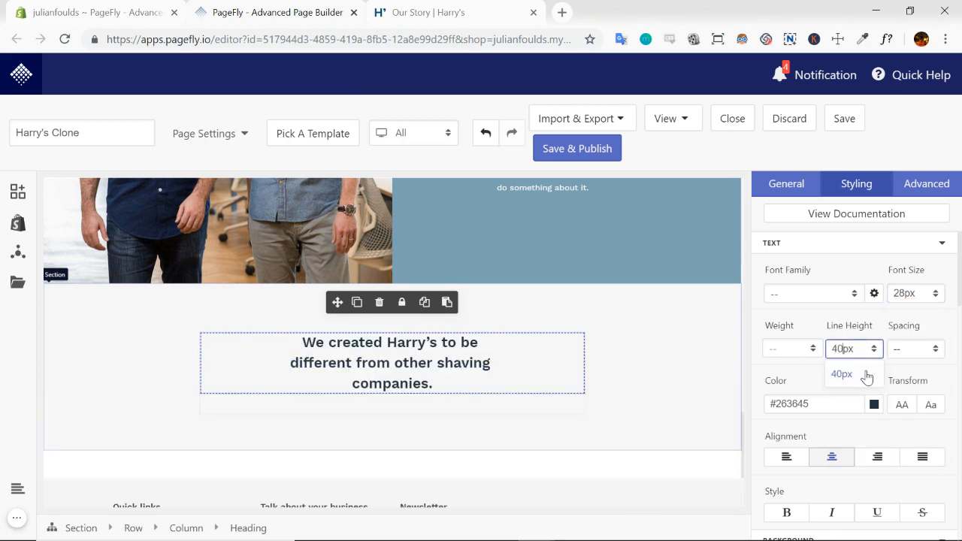
Replace the closing heading's text with "Try us for yourself—get everything you need in our starter set.", copied from the Our Story page
{"action": "left_click", "coordinate": [463, 9]}
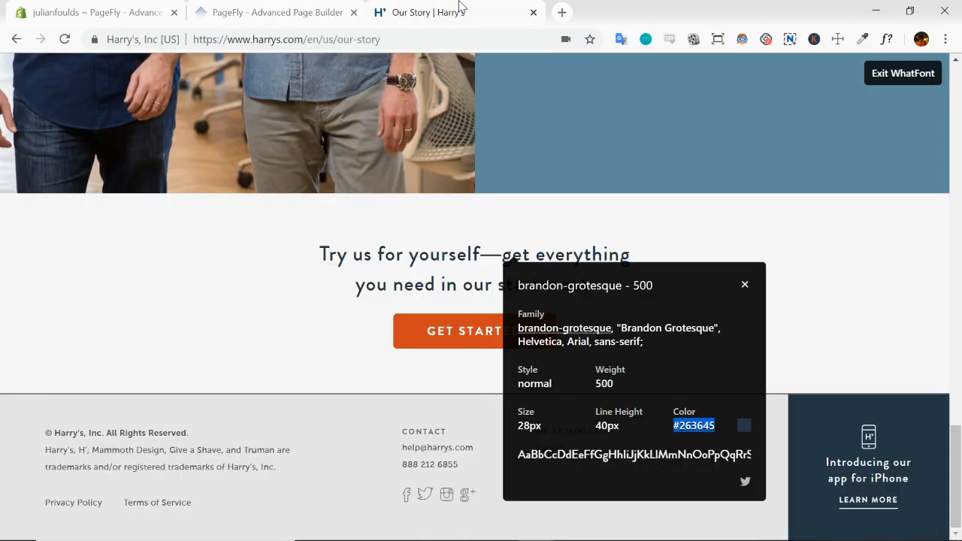
{"action": "left_click", "coordinate": [445, 251]}
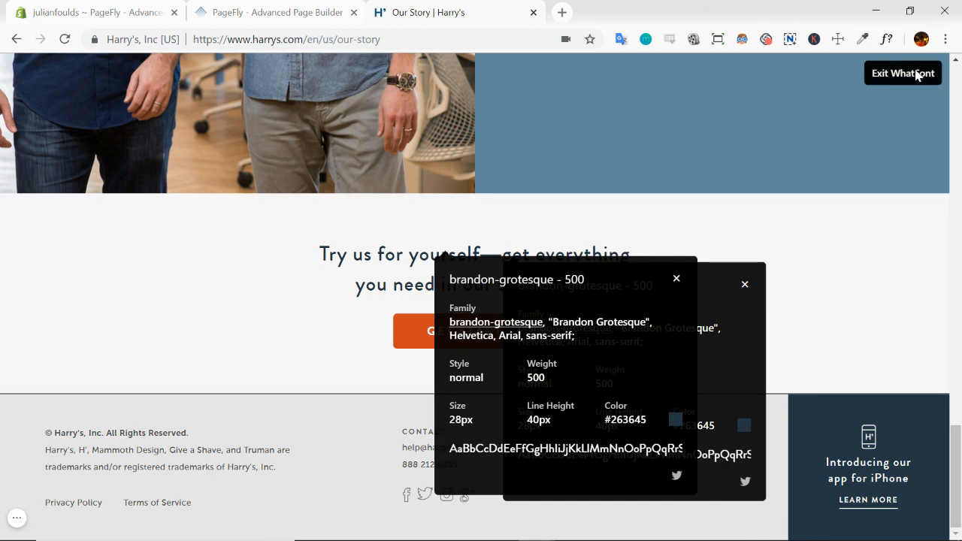
{"action": "left_click", "coordinate": [919, 72]}
{"action": "triple_click", "coordinate": [563, 279]}
{"action": "key", "text": "ctrl+c"}
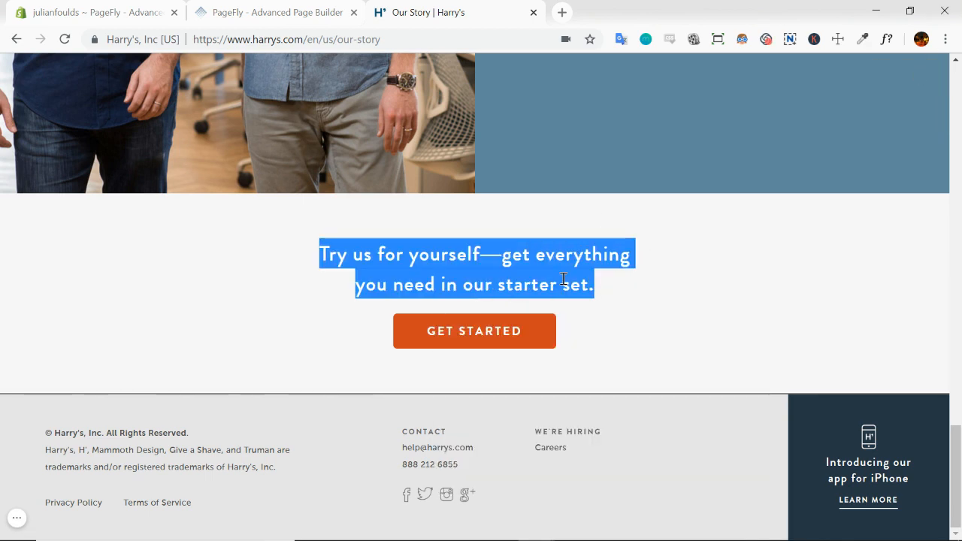
{"action": "left_click", "coordinate": [300, 17]}
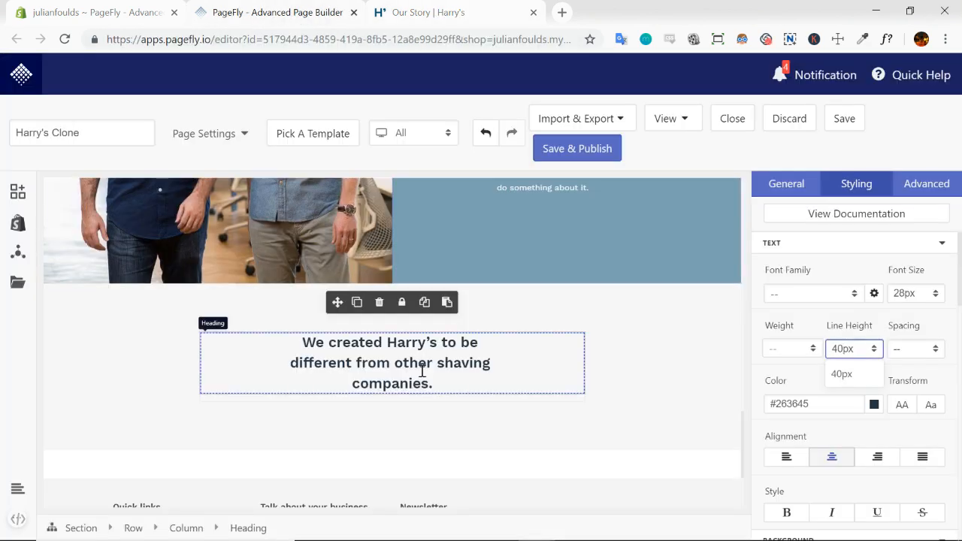
{"action": "left_click", "coordinate": [818, 183]}
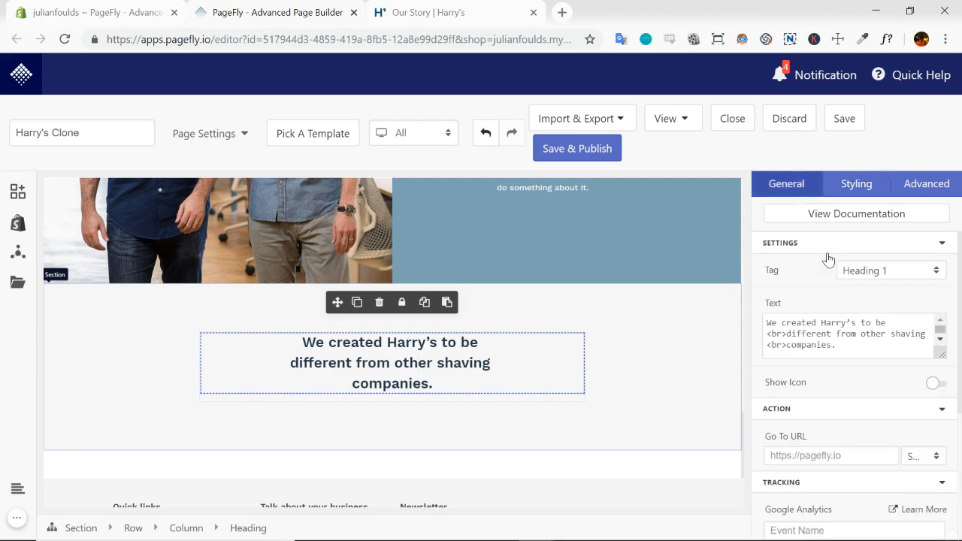
{"action": "triple_click", "coordinate": [829, 340]}
{"action": "key", "text": "ctrl+v"}
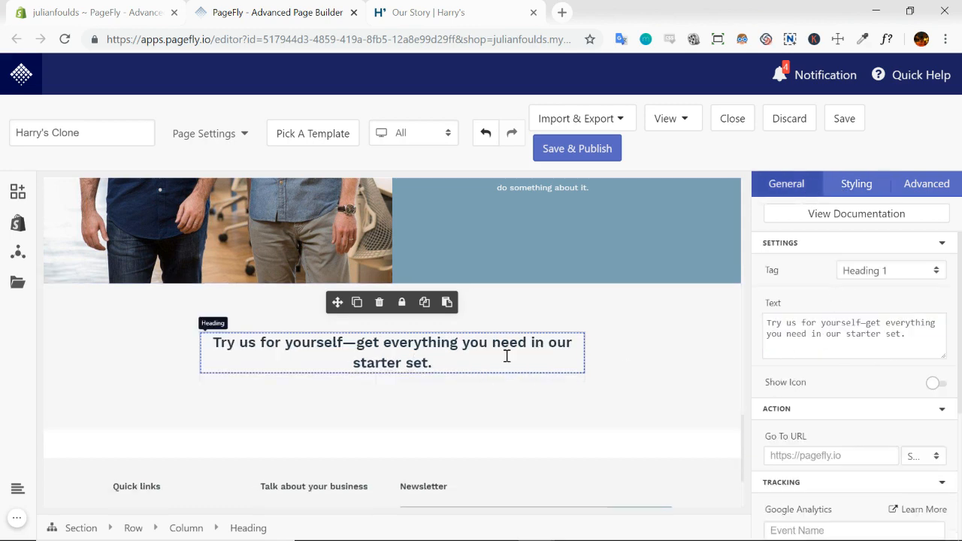
Check the Our Story call-to-action layout and add a solid rectangular button directly below the closing section's heading
{"action": "left_click", "coordinate": [449, 15]}
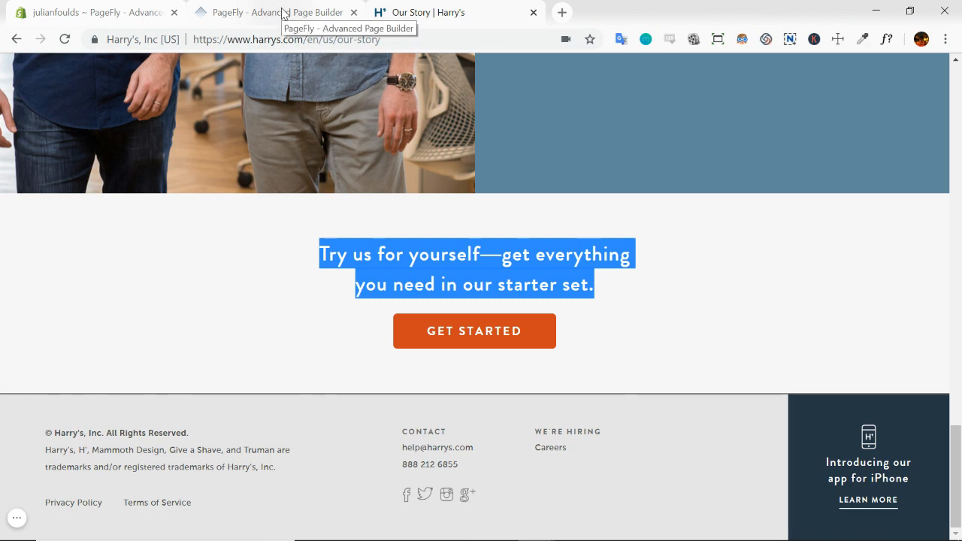
{"action": "left_click", "coordinate": [282, 14]}
{"action": "left_click", "coordinate": [649, 369]}
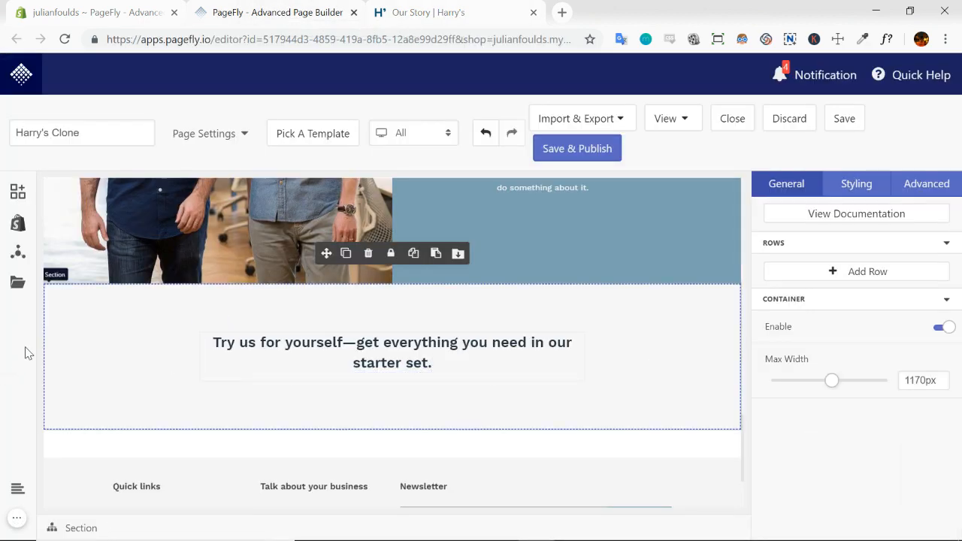
{"action": "left_click", "coordinate": [17, 197]}
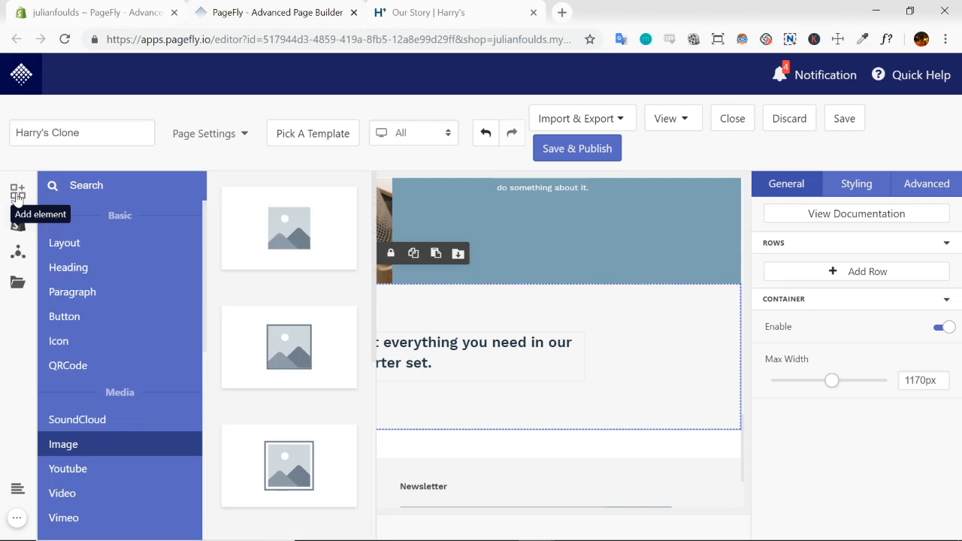
{"action": "left_click", "coordinate": [75, 316]}
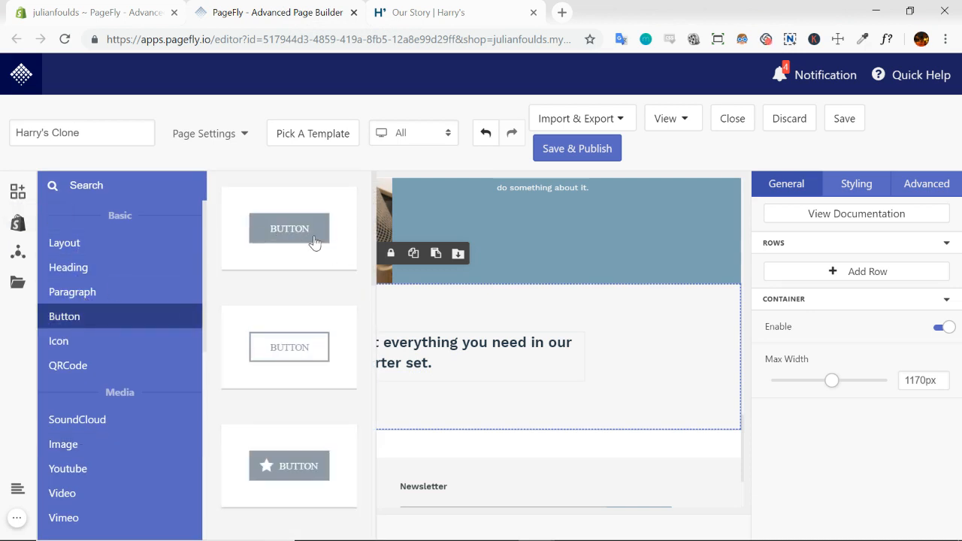
{"action": "left_click_drag", "start_coordinate": [300, 233], "coordinate": [392, 376]}
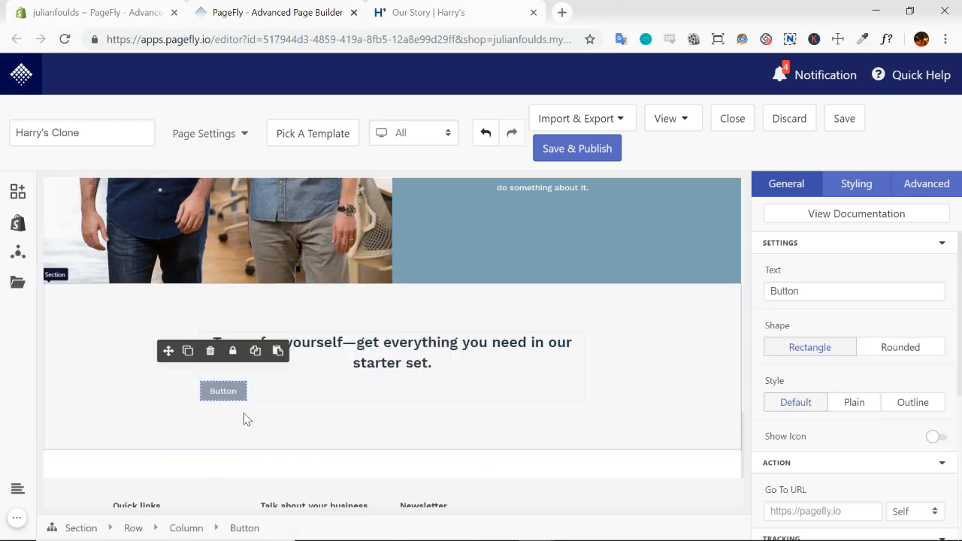
Centre-align the contents of the column that holds the closing heading and button
{"action": "left_click", "coordinate": [282, 386]}
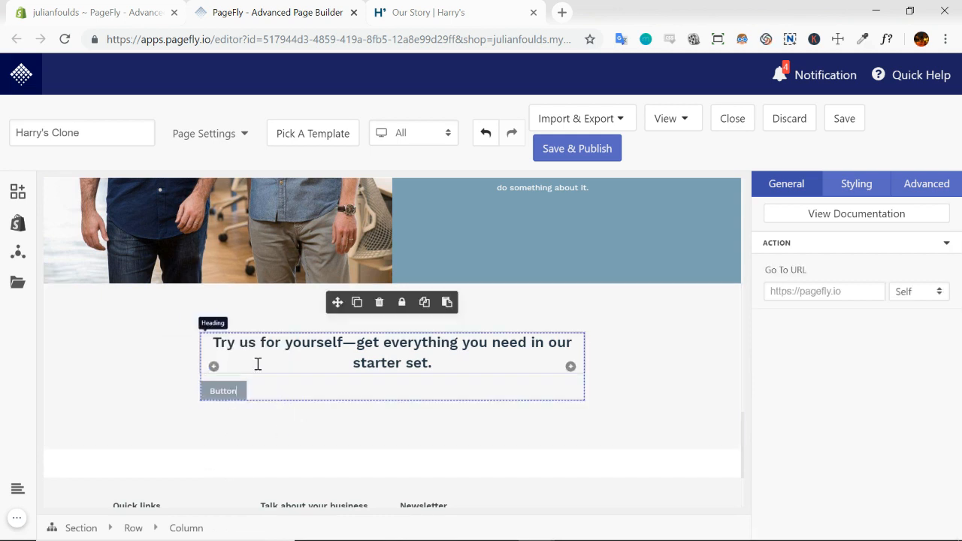
{"action": "left_click", "coordinate": [862, 191]}
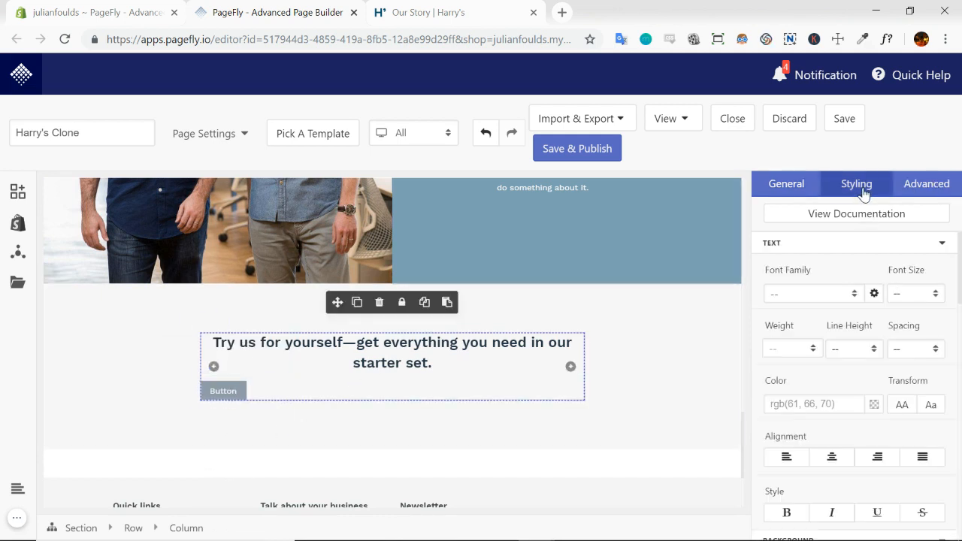
{"action": "left_click", "coordinate": [832, 459]}
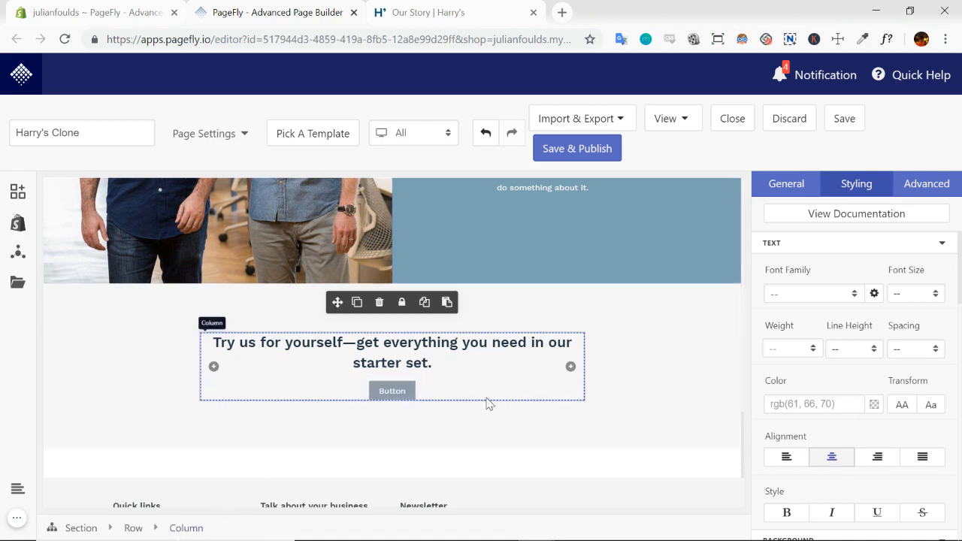
Set the new button's text to "GET STARTED", copied from the call-to-action button on the Our Story page
{"action": "left_click", "coordinate": [411, 394]}
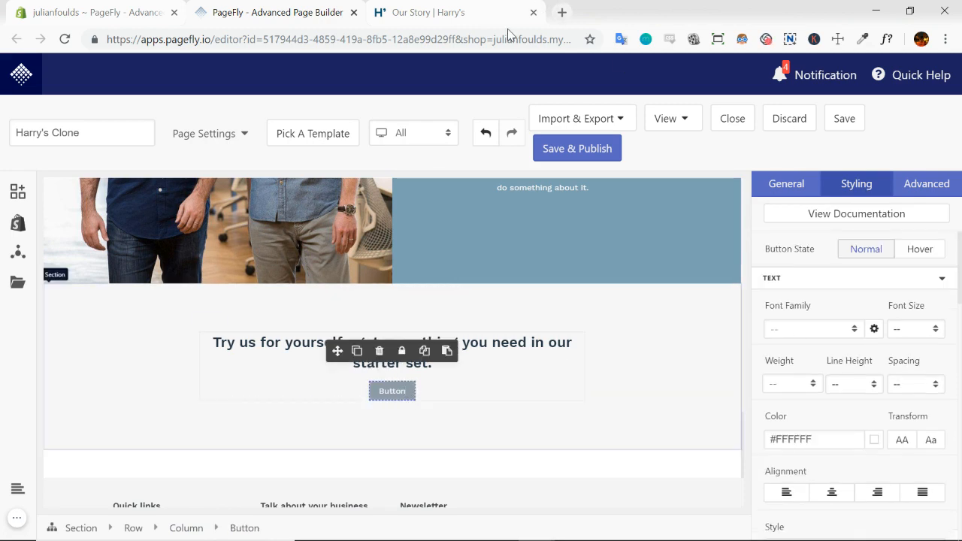
{"action": "left_click_drag", "start_coordinate": [312, 341], "coordinate": [661, 345]}
{"action": "left_click", "coordinate": [667, 375]}
{"action": "left_click_drag", "start_coordinate": [349, 358], "coordinate": [652, 376]}
{"action": "left_click", "coordinate": [590, 353]}
{"action": "left_click_drag", "start_coordinate": [580, 338], "coordinate": [429, 339]}
{"action": "key", "text": "ctrl+c"}
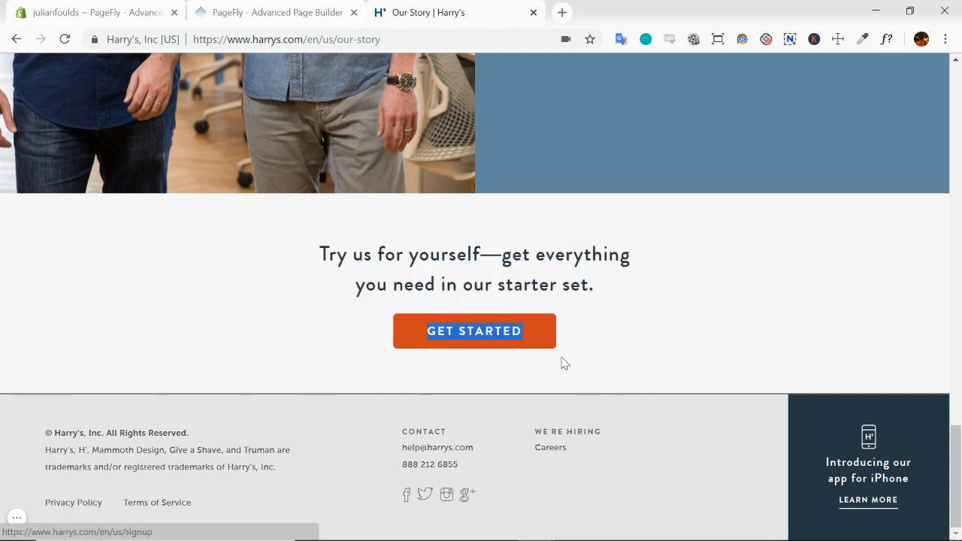
{"action": "left_click", "coordinate": [257, 11]}
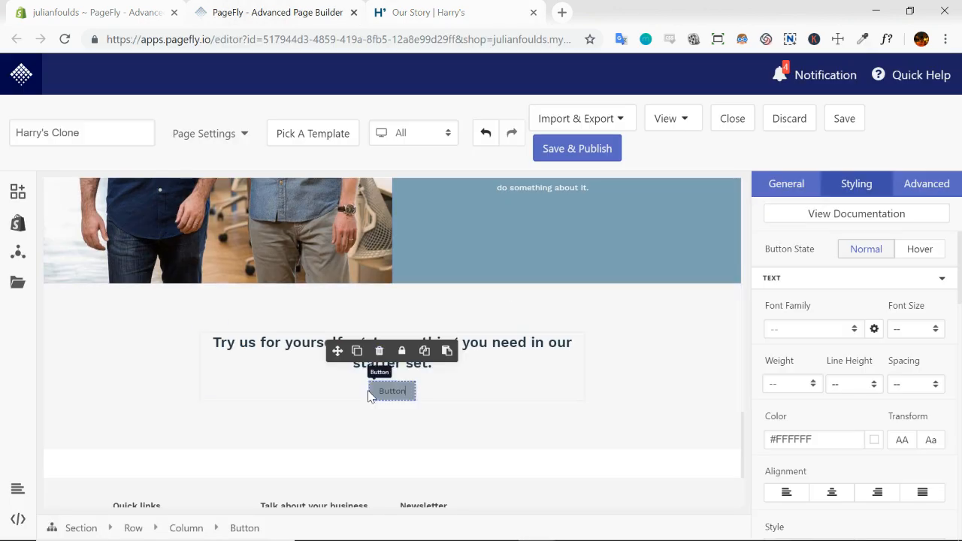
{"action": "left_click", "coordinate": [785, 193]}
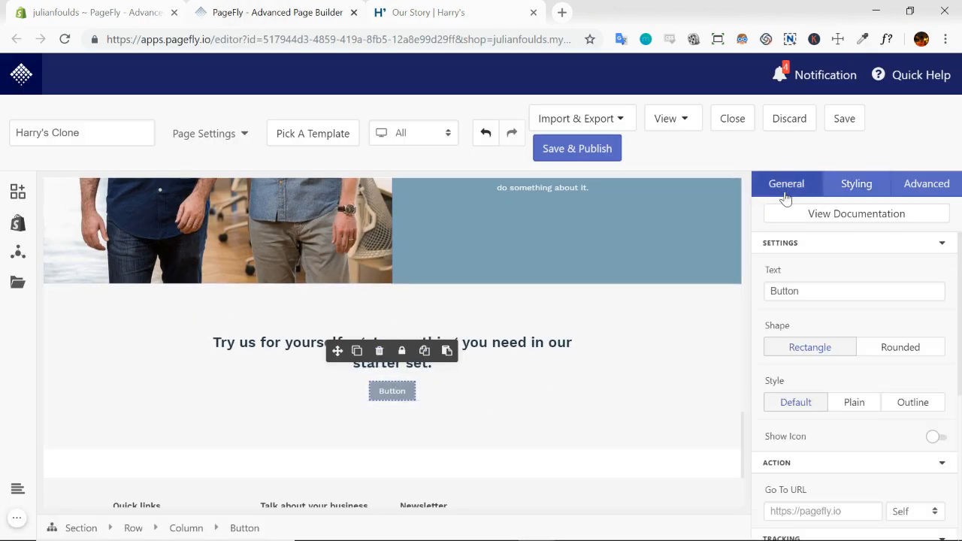
{"action": "double_click", "coordinate": [828, 290]}
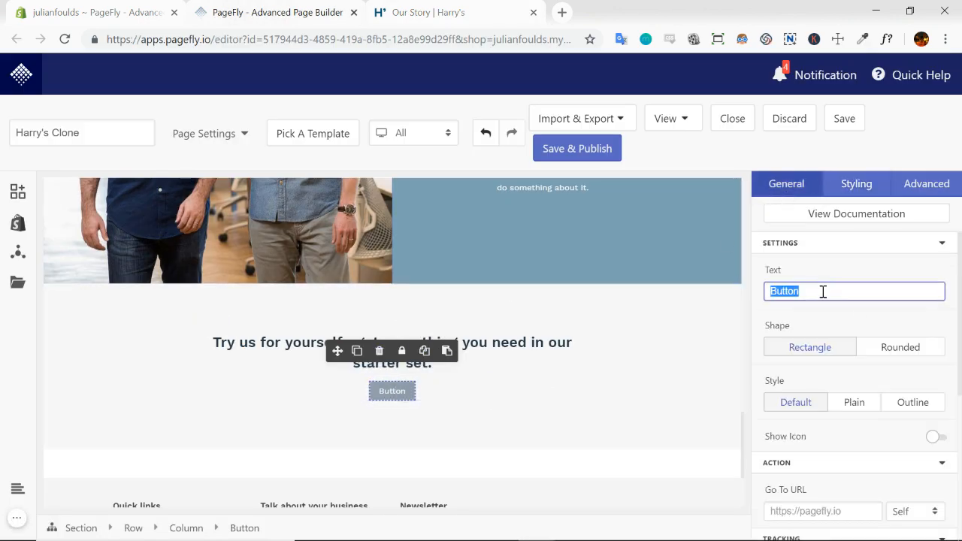
{"action": "key", "text": "ctrl+v"}
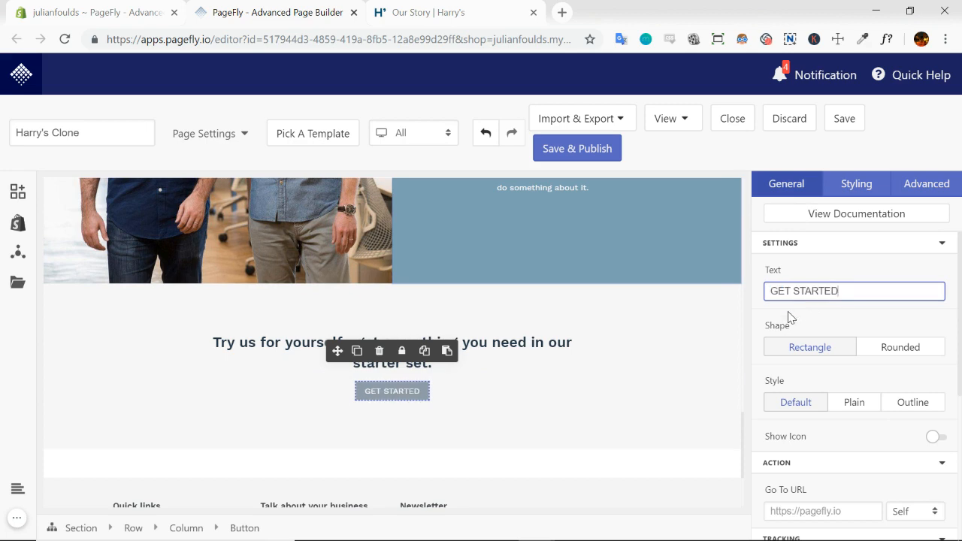
{"action": "left_click", "coordinate": [670, 366]}
Sample the orange #D1461C from the GET STARTED button on the Our Story page and copy it
{"action": "left_click", "coordinate": [464, 18]}
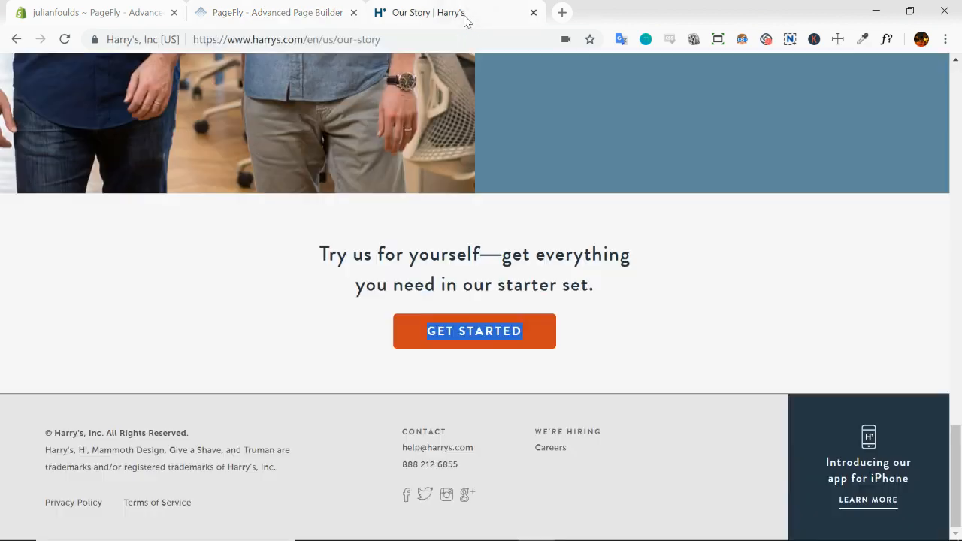
{"action": "left_click", "coordinate": [863, 38]}
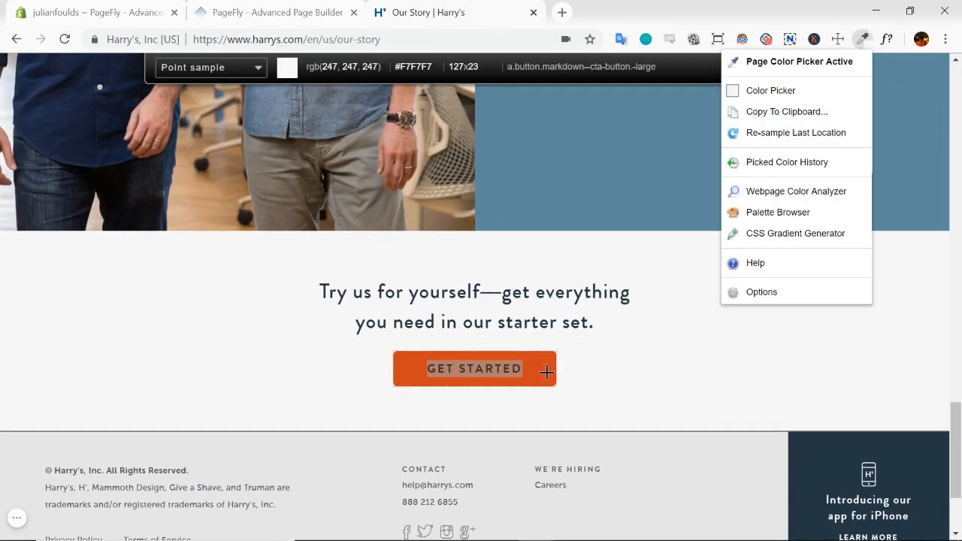
{"action": "left_click", "coordinate": [547, 372]}
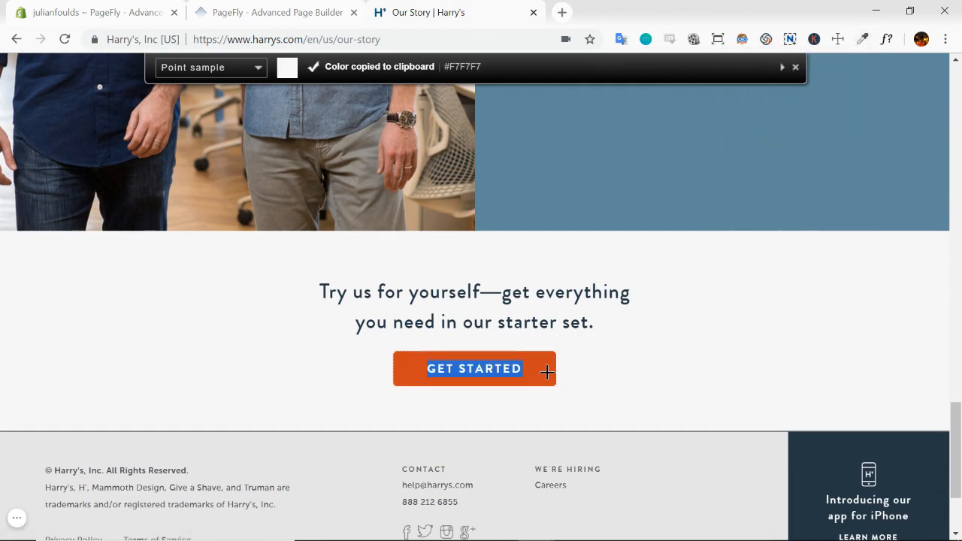
{"action": "left_click", "coordinate": [863, 39]}
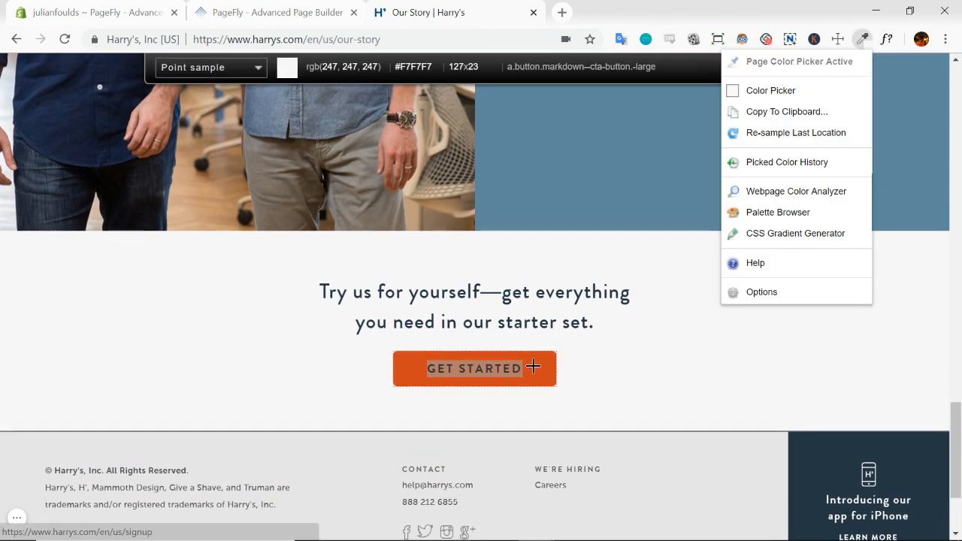
{"action": "left_click", "coordinate": [515, 358]}
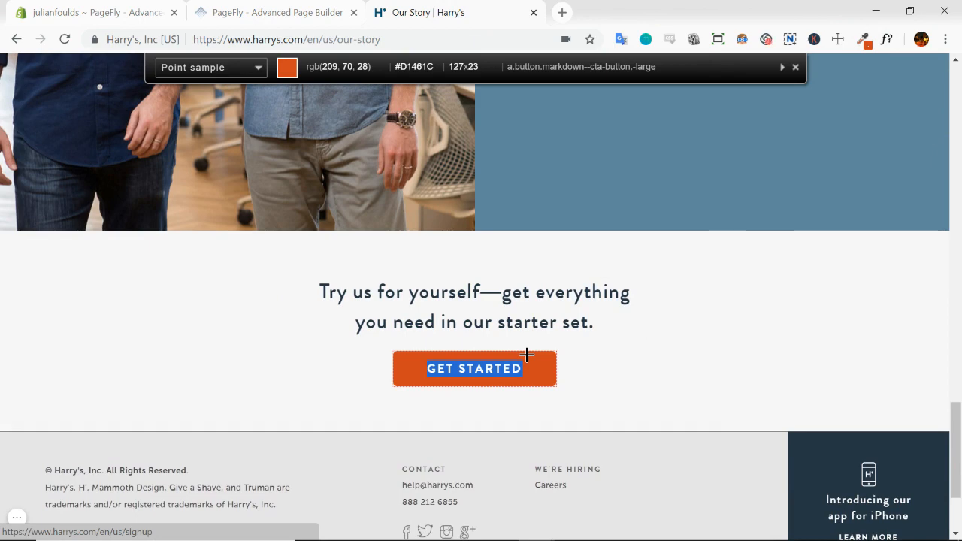
{"action": "left_click", "coordinate": [526, 355]}
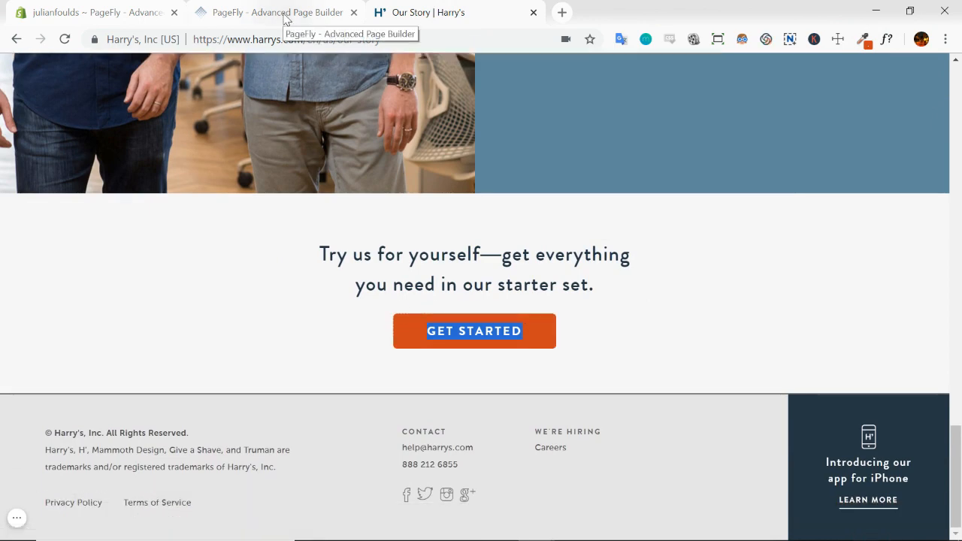
Set the closing section button's background colour to #D1461C in its normal state
{"action": "left_click", "coordinate": [286, 12]}
{"action": "left_click", "coordinate": [423, 391]}
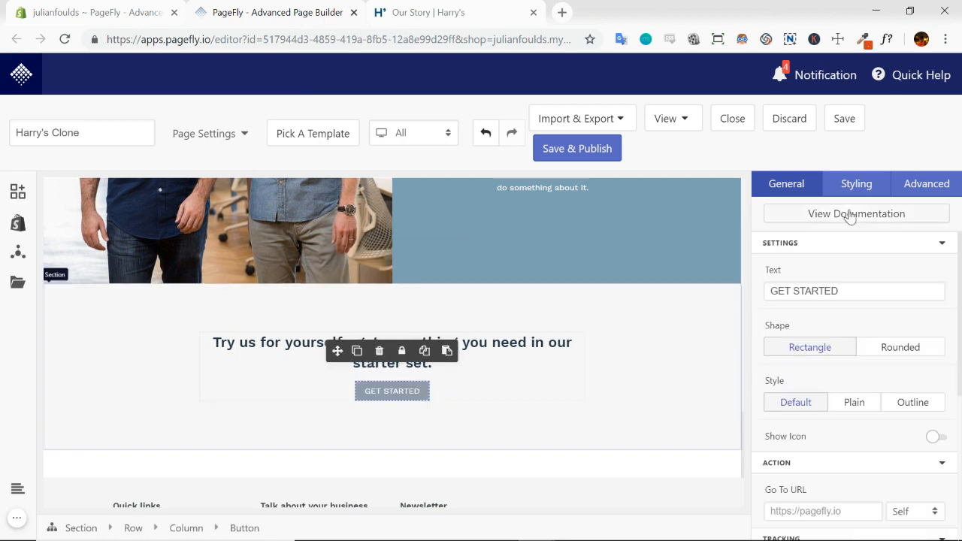
{"action": "left_click", "coordinate": [850, 186]}
{"action": "left_click", "coordinate": [942, 280]}
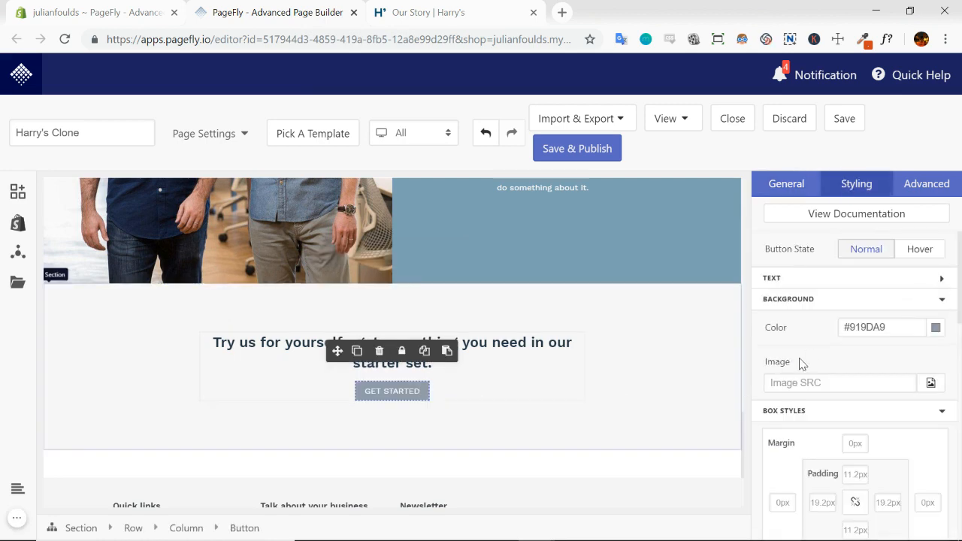
{"action": "left_click", "coordinate": [898, 329]}
{"action": "key", "text": "ctrl+v"}
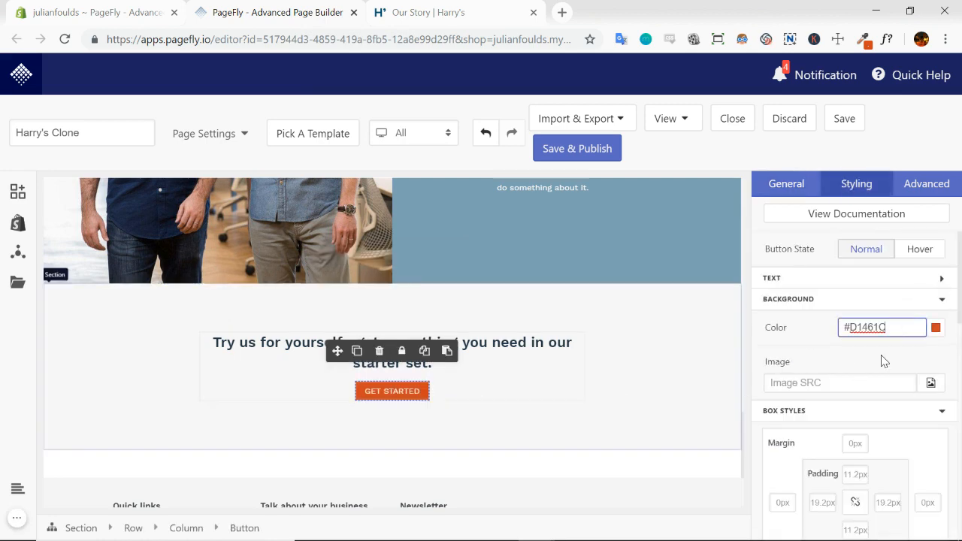
{"action": "left_click", "coordinate": [861, 368]}
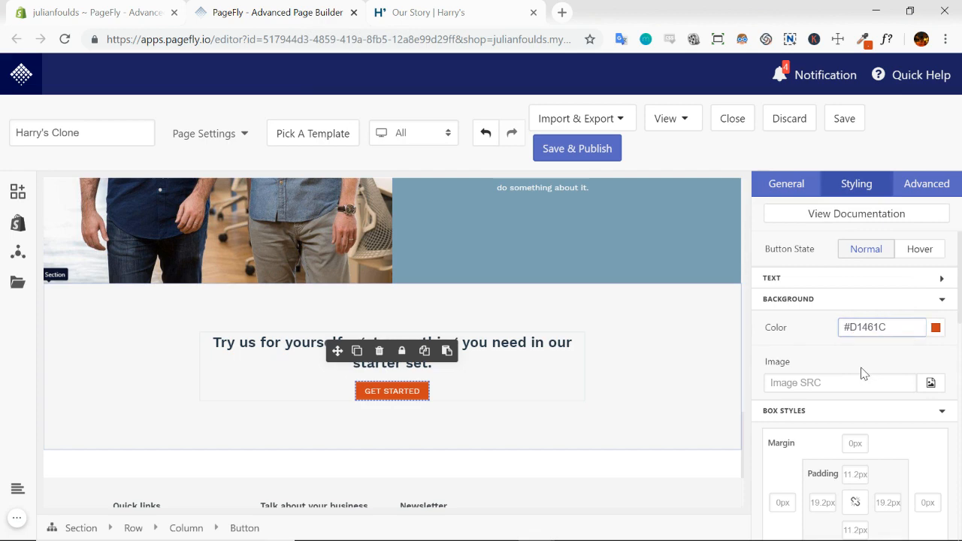
Compare the GET STARTED button with the one on the Our Story page and set its left and right padding to 35 px
{"action": "left_click", "coordinate": [466, 8]}
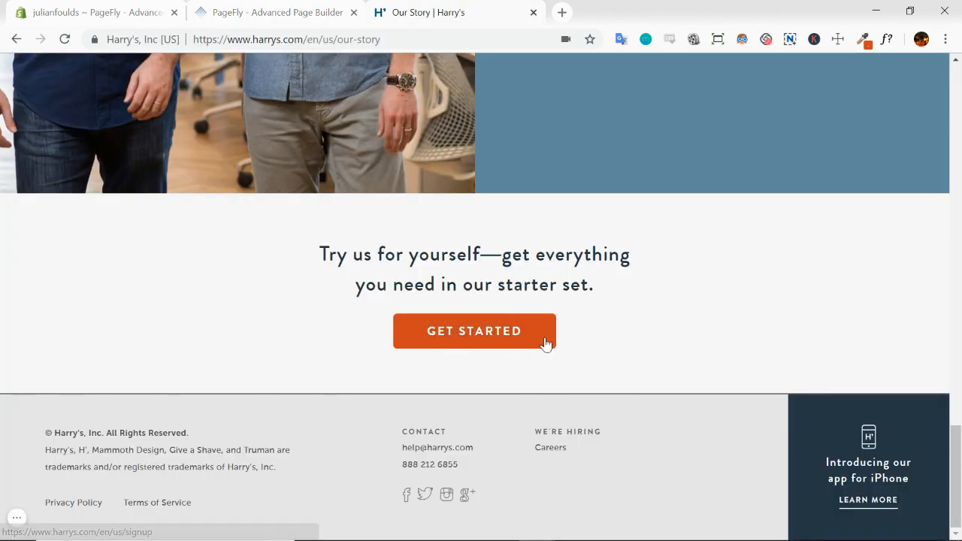
{"action": "left_click", "coordinate": [304, 11]}
{"action": "scroll", "coordinate": [830, 359], "scroll_direction": "down", "scroll_amount": 2}
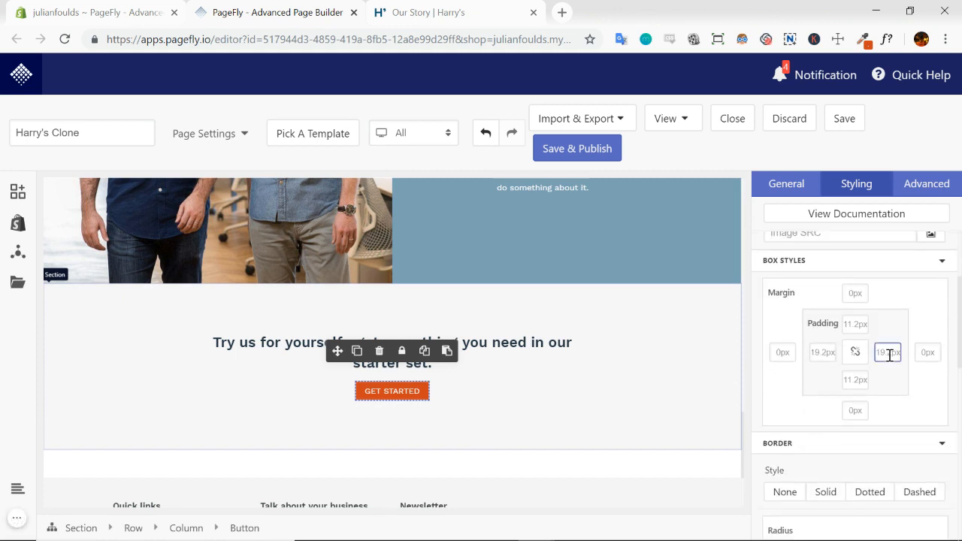
{"action": "type", "text": "20"}
{"action": "key", "text": "BackSpace"}
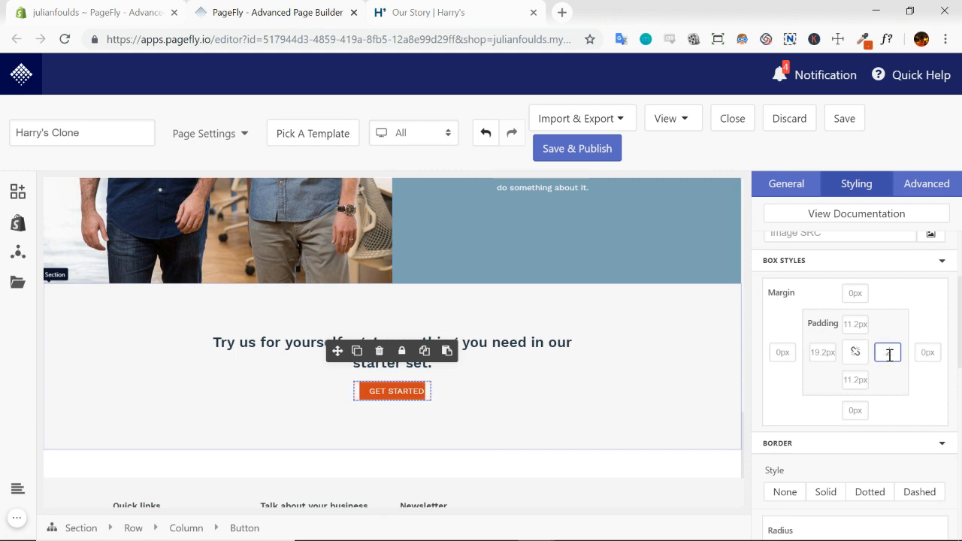
{"action": "key", "text": "BackSpace"}
{"action": "type", "text": "35"}
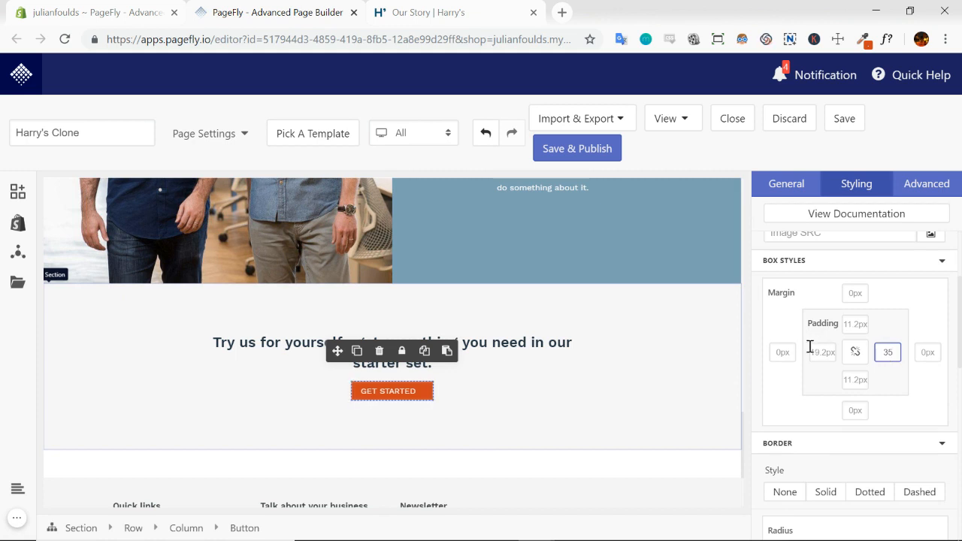
{"action": "left_click", "coordinate": [822, 354]}
{"action": "type", "text": "35"}
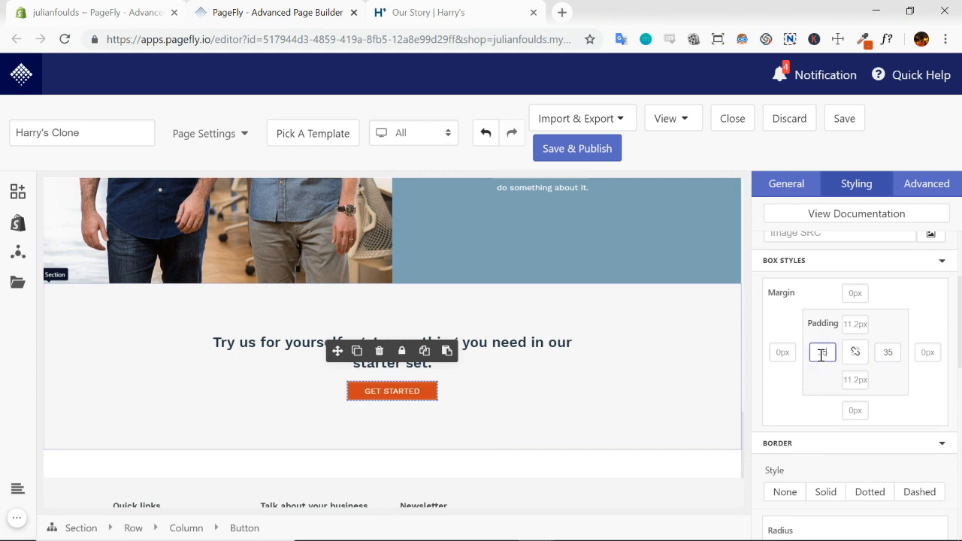
Set the GET STARTED button's top and bottom padding to 15 px
{"action": "left_click", "coordinate": [853, 324]}
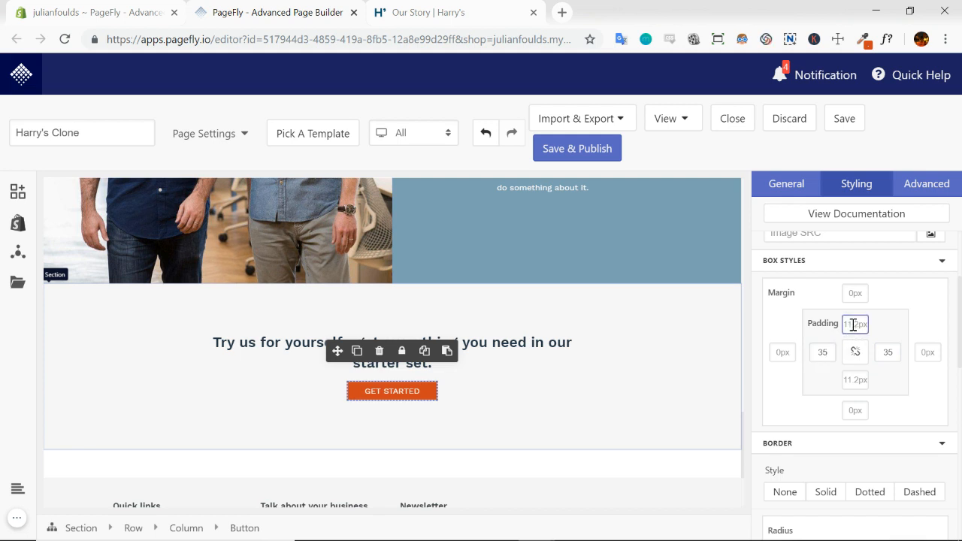
{"action": "type", "text": "15"}
{"action": "left_click", "coordinate": [855, 382]}
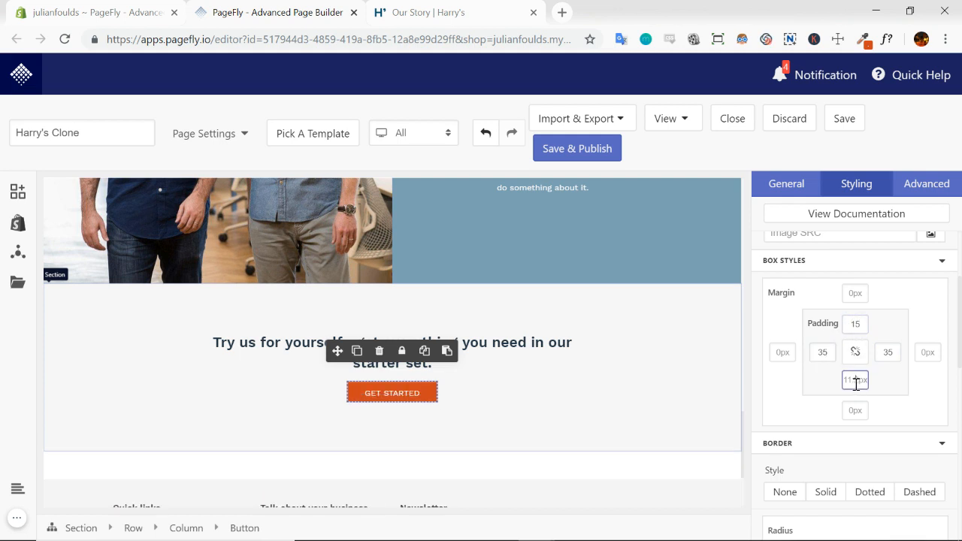
{"action": "type", "text": "15"}
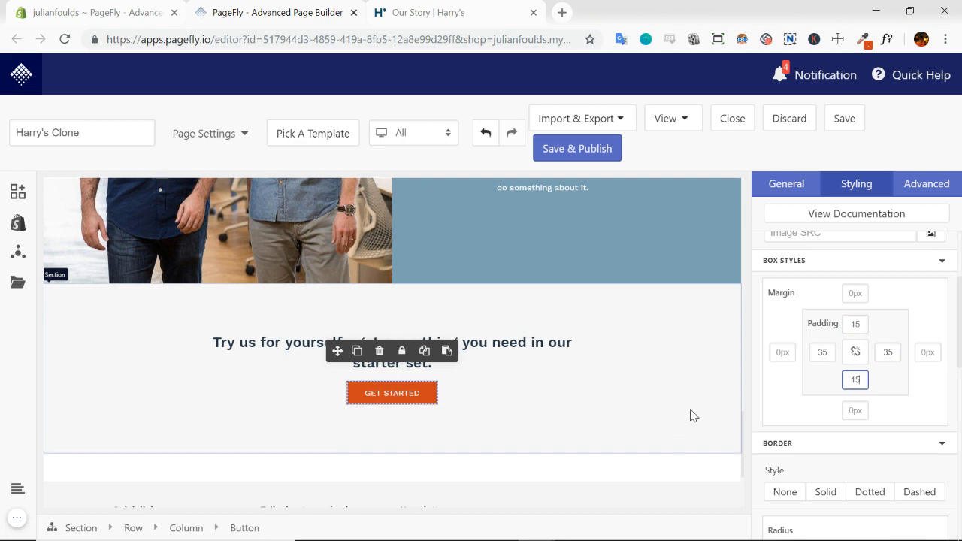
{"action": "left_click", "coordinate": [692, 414]}
Check the reference button's corners on the Our Story page and give the GET STARTED button a 5 px border radius
{"action": "left_click", "coordinate": [442, 11]}
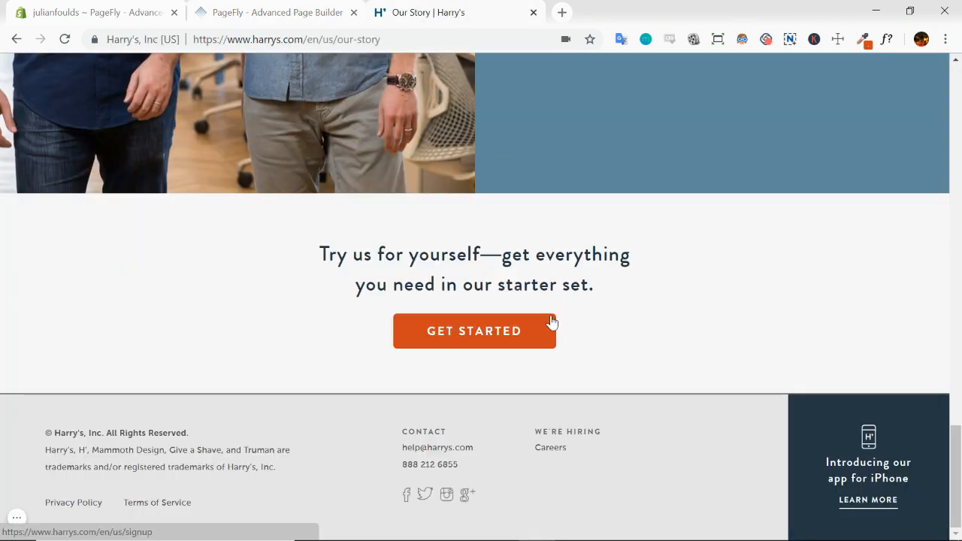
{"action": "left_click", "coordinate": [303, 13]}
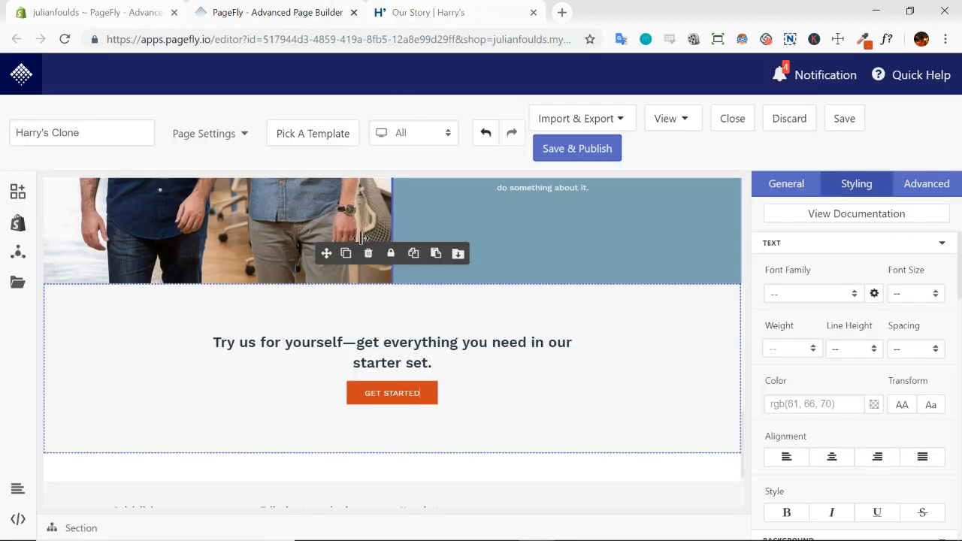
{"action": "left_click", "coordinate": [421, 396]}
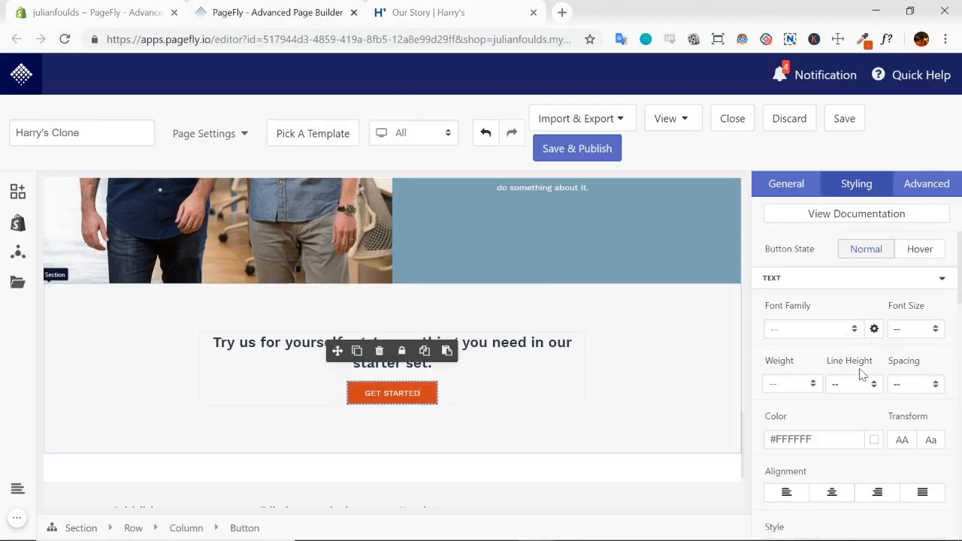
{"action": "scroll", "coordinate": [861, 376], "scroll_direction": "down", "scroll_amount": 7}
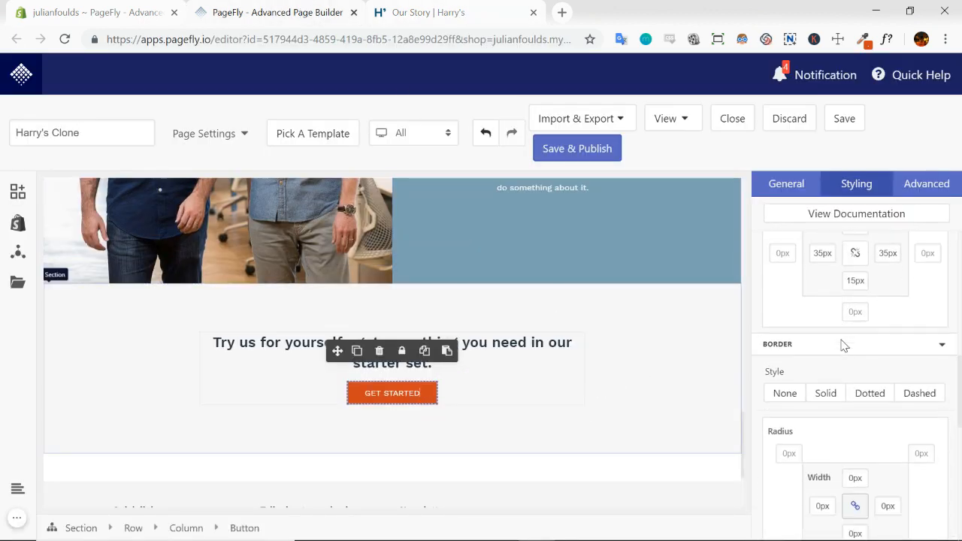
{"action": "scroll", "coordinate": [845, 345], "scroll_direction": "down", "scroll_amount": 3}
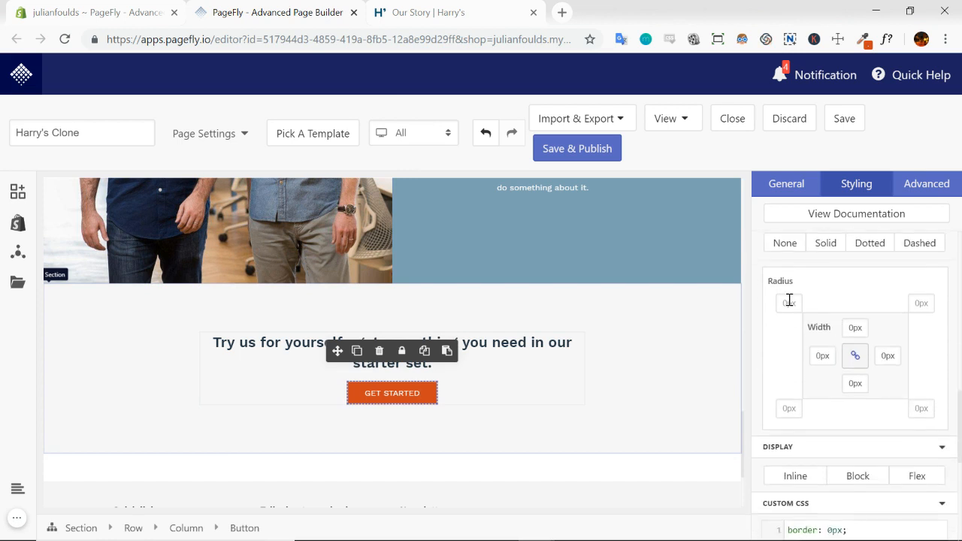
{"action": "left_click", "coordinate": [789, 302]}
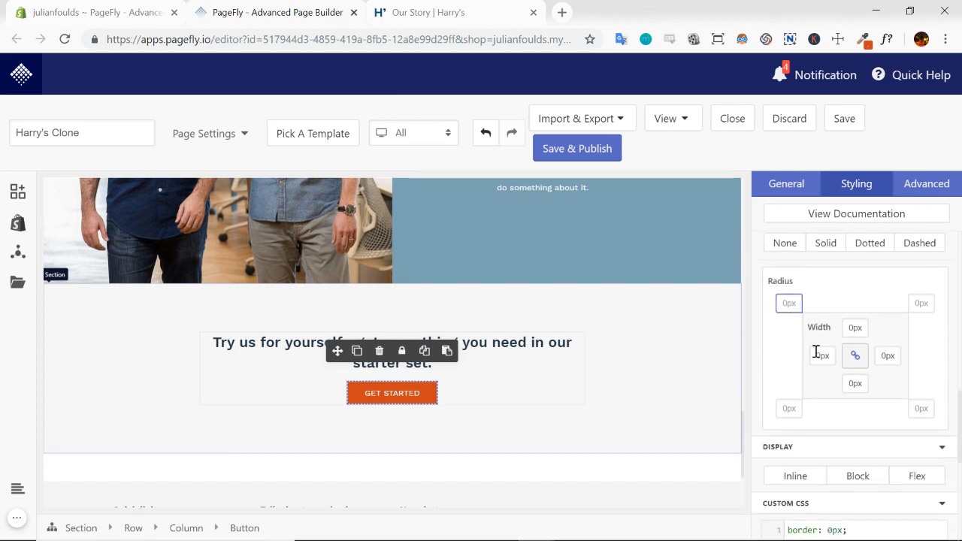
{"action": "type", "text": "5"}
{"action": "left_click", "coordinate": [672, 388]}
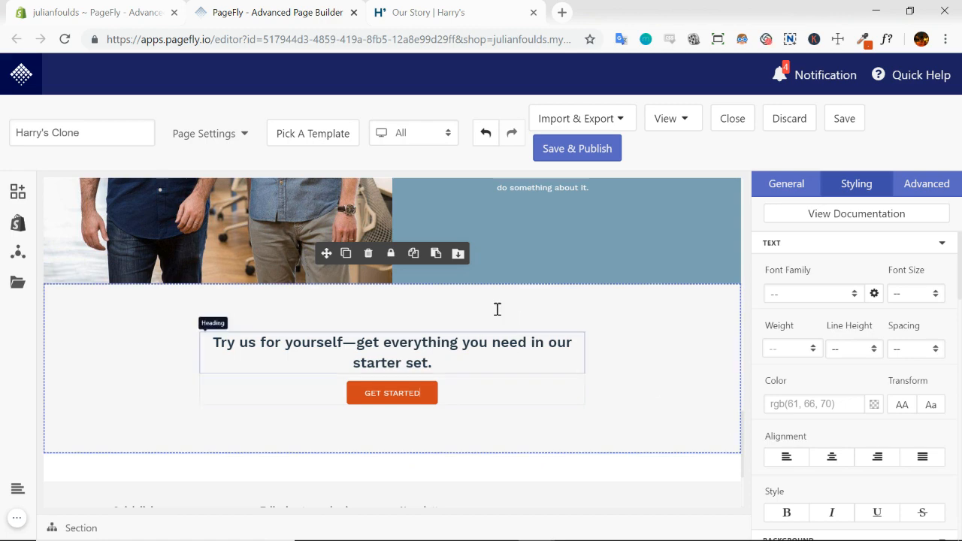
Break the closing heading's line after "get everything" to match the wrapping on the Our Story page
{"action": "left_click", "coordinate": [447, 9]}
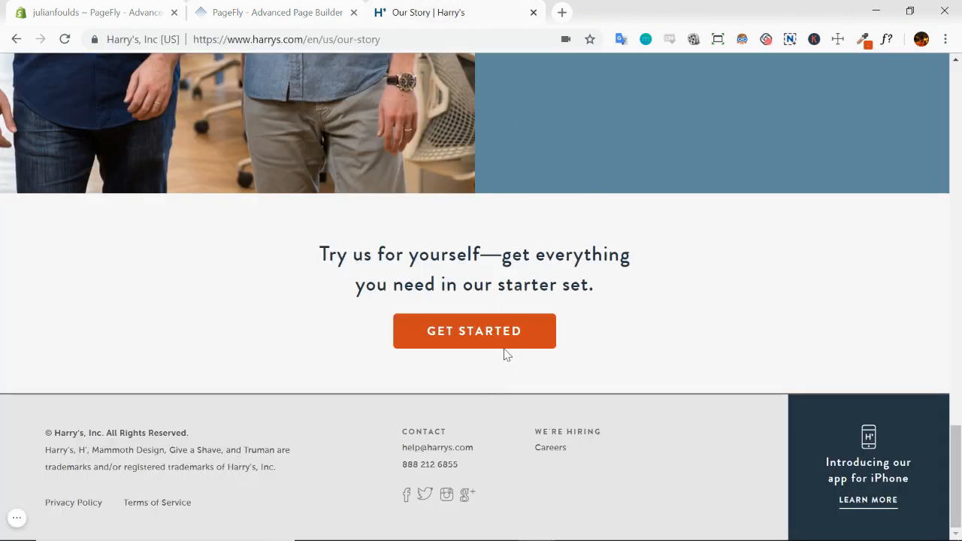
{"action": "left_click", "coordinate": [279, 12]}
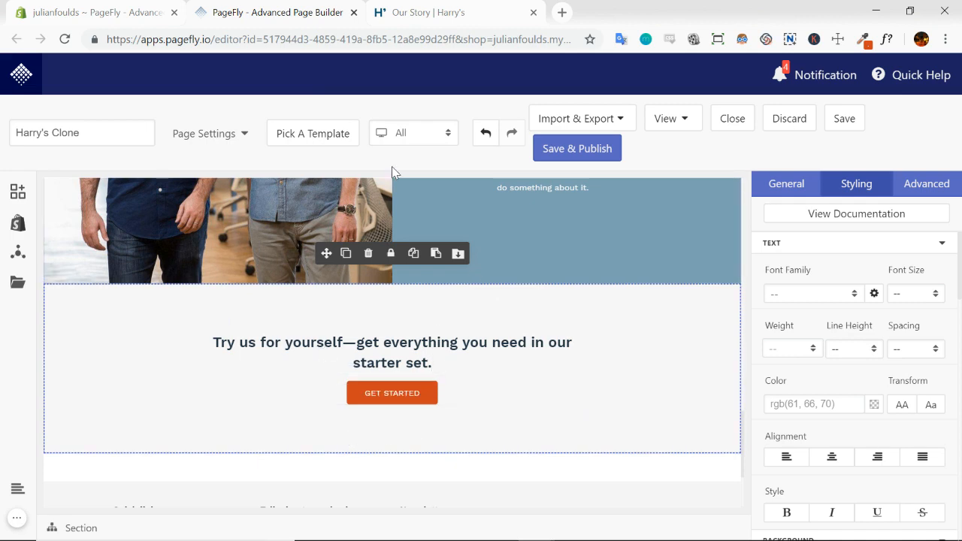
{"action": "left_click", "coordinate": [467, 7]}
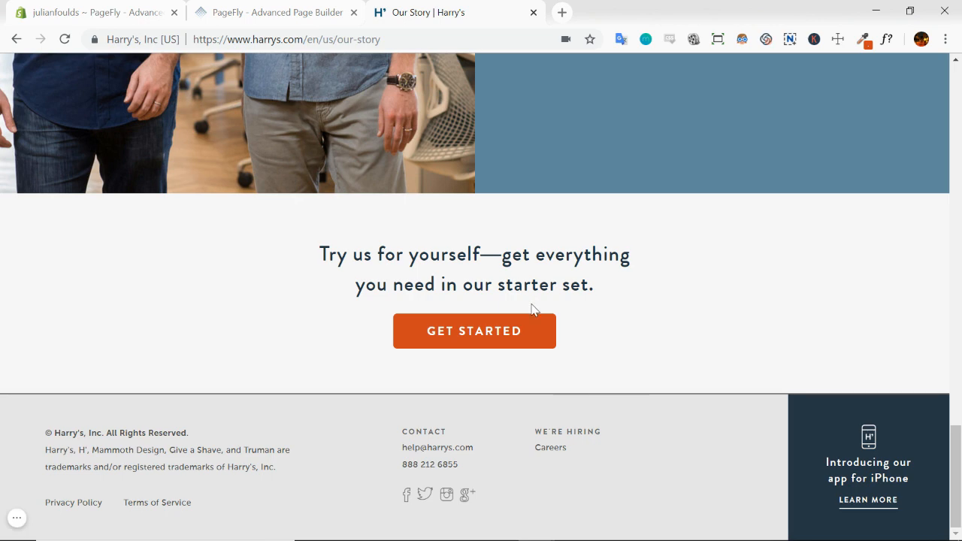
{"action": "left_click", "coordinate": [296, 9]}
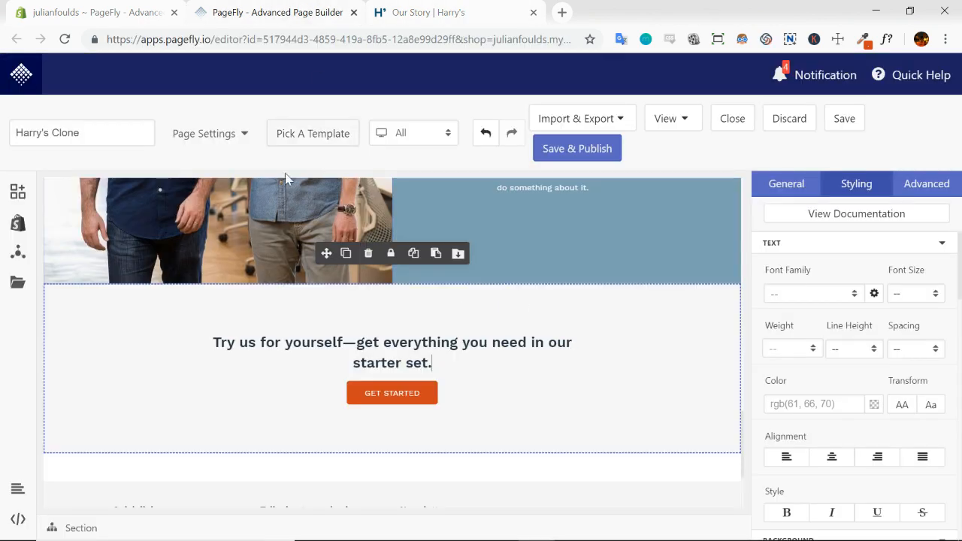
{"action": "left_click", "coordinate": [462, 343]}
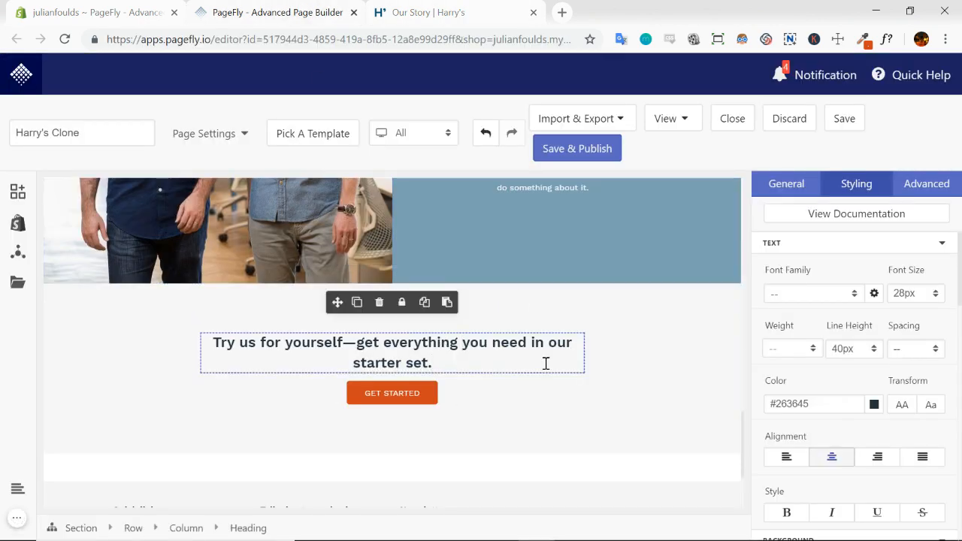
{"action": "left_click", "coordinate": [648, 373]}
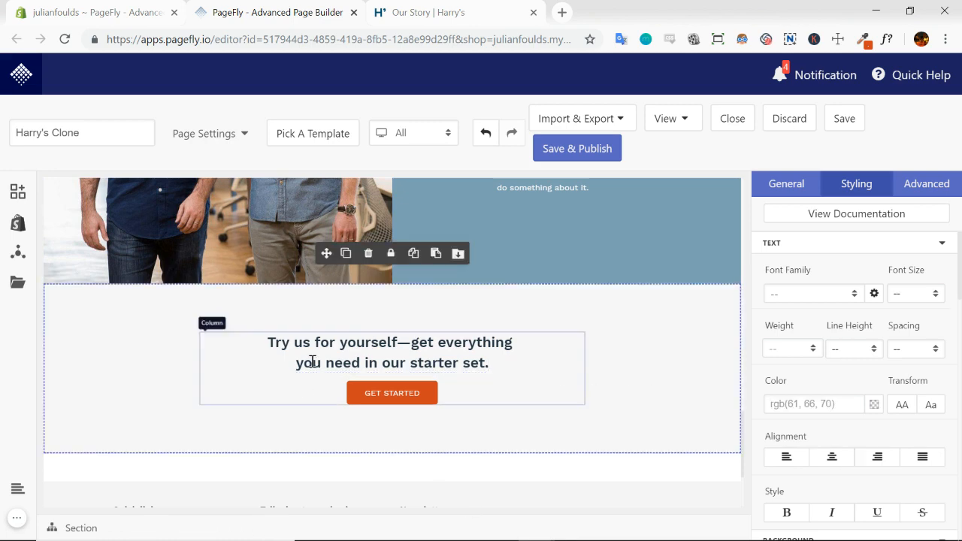
Compare the closing call-to-action and the blue text-and-image sections above it with the Our Story page
{"action": "left_click", "coordinate": [496, 12]}
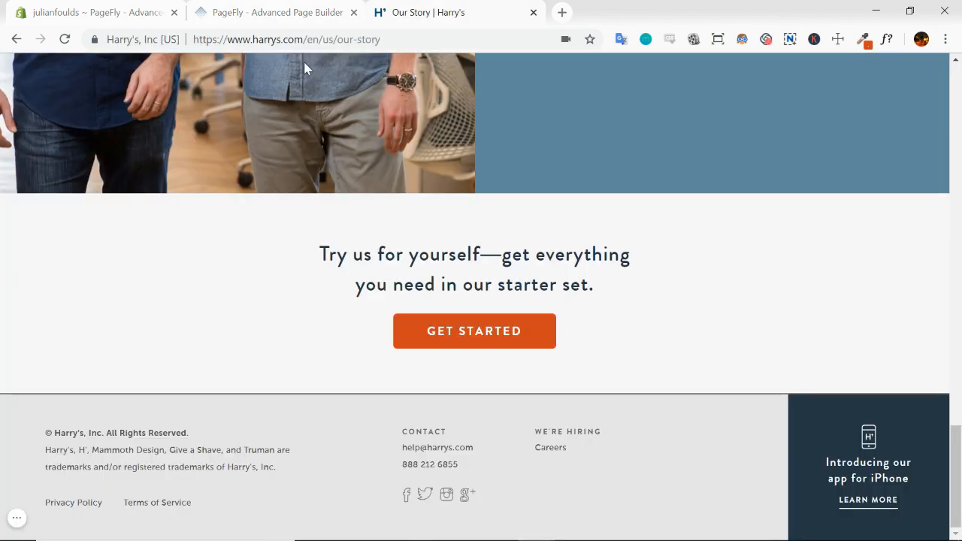
{"action": "left_click", "coordinate": [296, 14]}
{"action": "scroll", "coordinate": [573, 397], "scroll_direction": "up", "scroll_amount": 8}
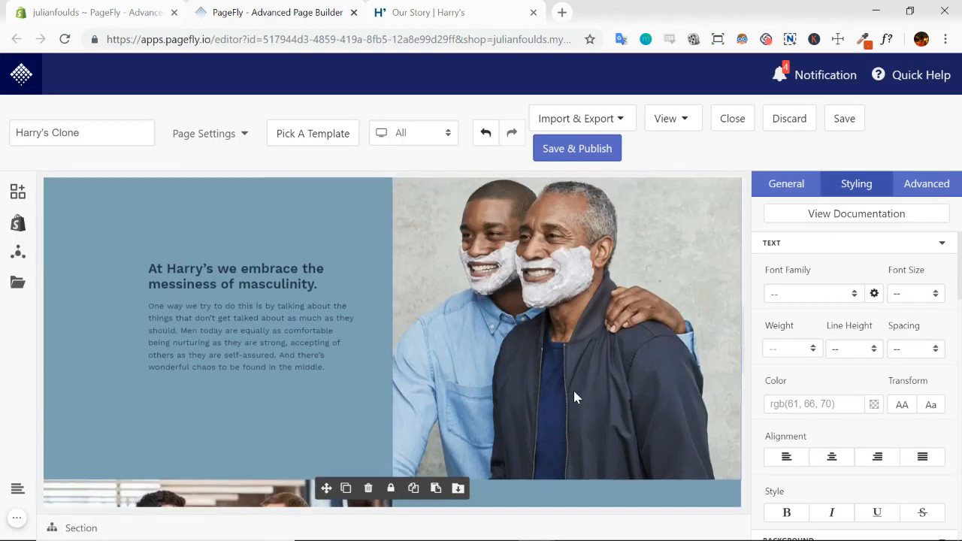
{"action": "scroll", "coordinate": [574, 391], "scroll_direction": "up", "scroll_amount": 4}
{"action": "scroll", "coordinate": [573, 391], "scroll_direction": "down", "scroll_amount": 7}
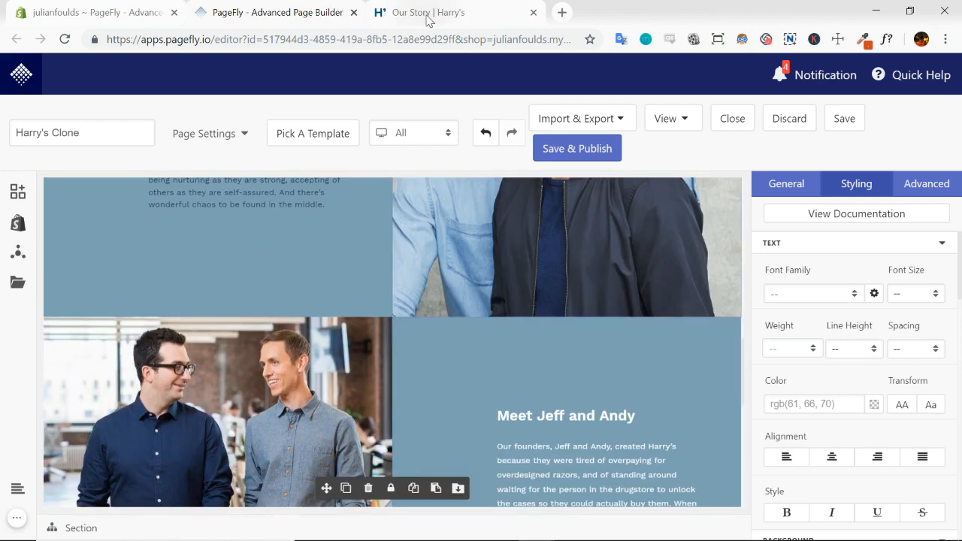
{"action": "left_click", "coordinate": [428, 15]}
{"action": "left_click", "coordinate": [301, 15]}
{"action": "scroll", "coordinate": [374, 288], "scroll_direction": "up", "scroll_amount": 2}
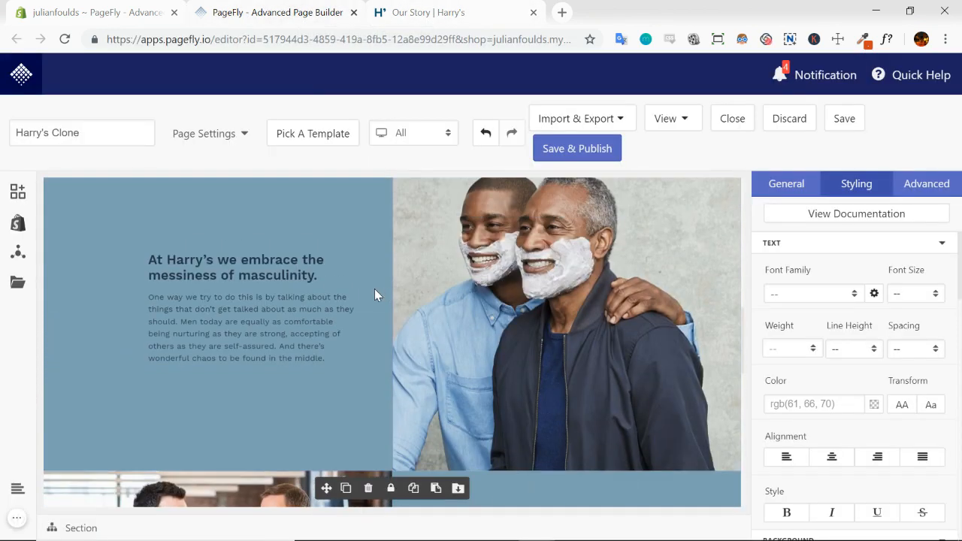
Set the text colour of the "At Harry's we embrace the messiness of masculinity." heading to white, #FFFFFF
{"action": "left_click", "coordinate": [230, 271]}
{"action": "left_click", "coordinate": [781, 184]}
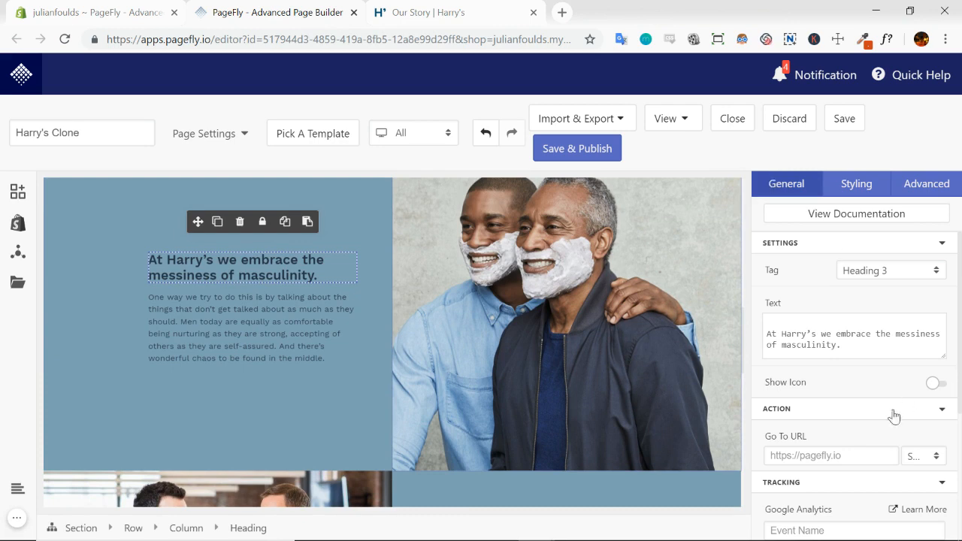
{"action": "scroll", "coordinate": [878, 405], "scroll_direction": "down", "scroll_amount": 1}
{"action": "scroll", "coordinate": [864, 316], "scroll_direction": "up", "scroll_amount": 1}
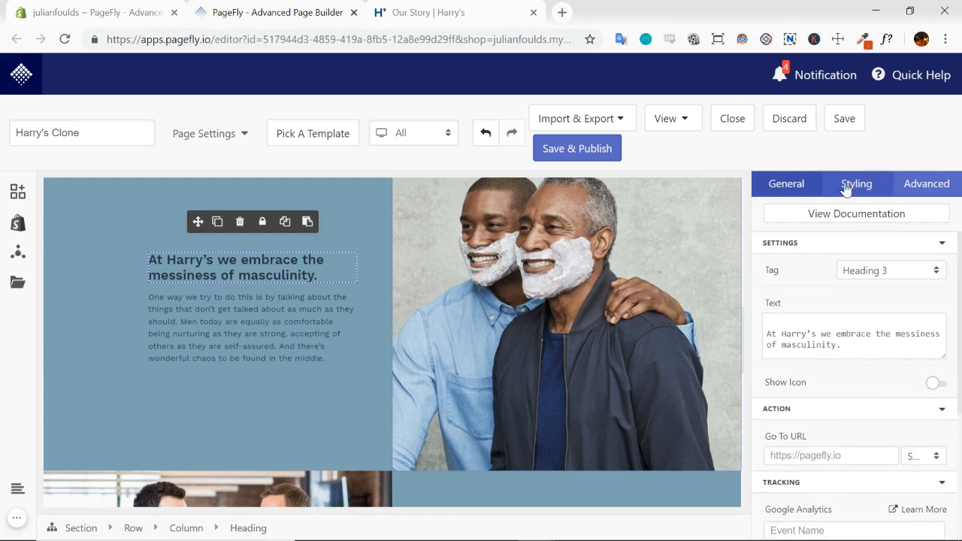
{"action": "left_click", "coordinate": [845, 189]}
{"action": "left_click", "coordinate": [874, 409]}
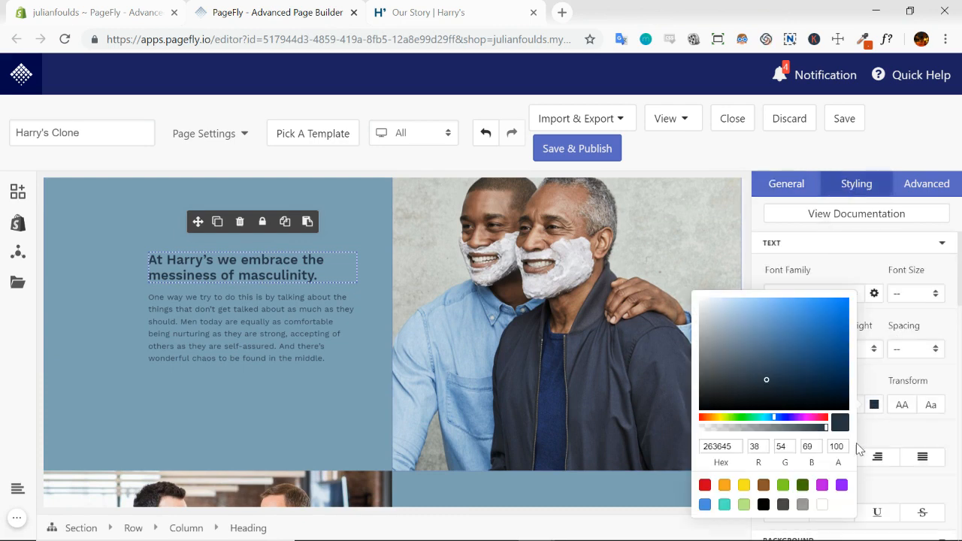
{"action": "left_click", "coordinate": [823, 511]}
{"action": "left_click", "coordinate": [845, 270]}
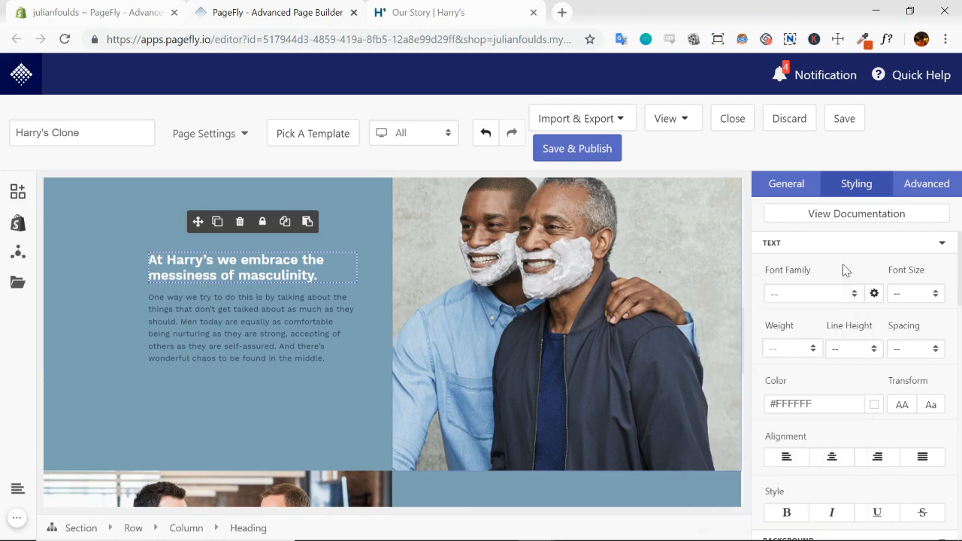
Set the text colour of the paragraph below the masculinity heading to white, #FFFFFF
{"action": "left_click", "coordinate": [233, 333]}
{"action": "left_click", "coordinate": [874, 406]}
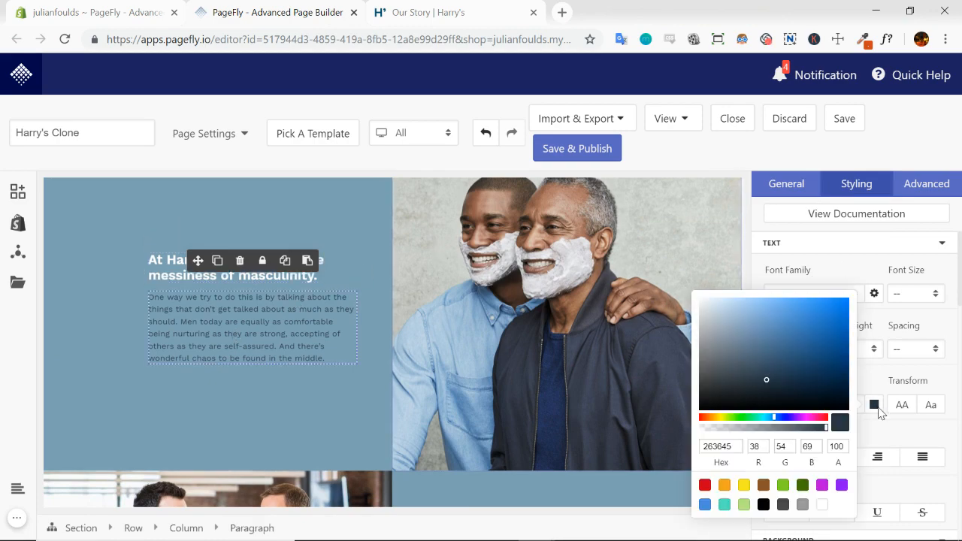
{"action": "left_click", "coordinate": [819, 505]}
Review the cloned page's opening banner and the razor product section below it
{"action": "scroll", "coordinate": [382, 351], "scroll_direction": "down", "scroll_amount": 3}
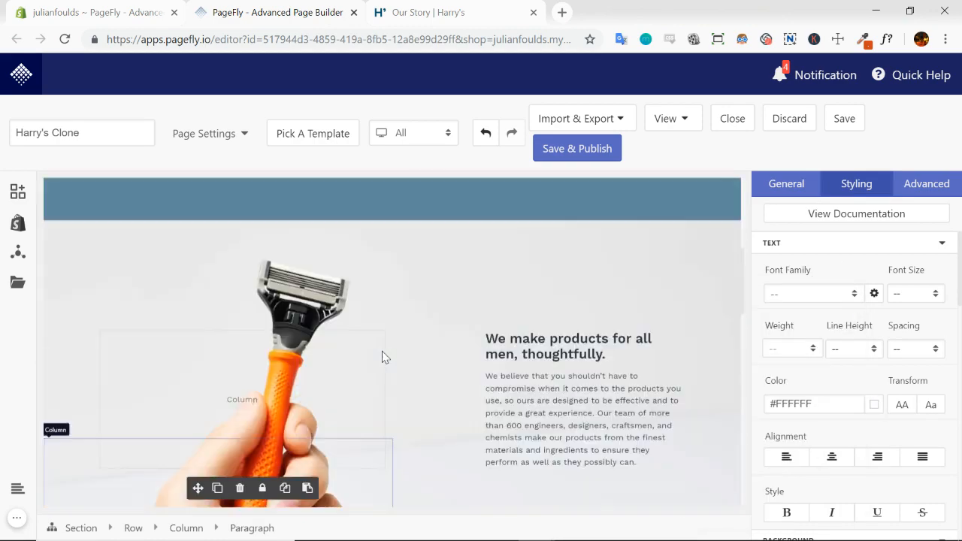
{"action": "scroll", "coordinate": [382, 357], "scroll_direction": "up", "scroll_amount": 3}
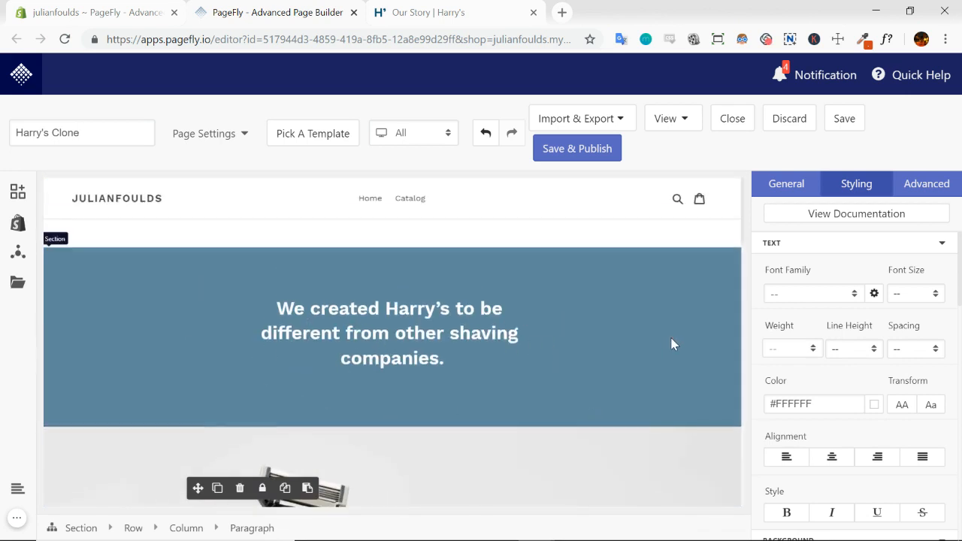
{"action": "scroll", "coordinate": [673, 345], "scroll_direction": "down", "scroll_amount": 3}
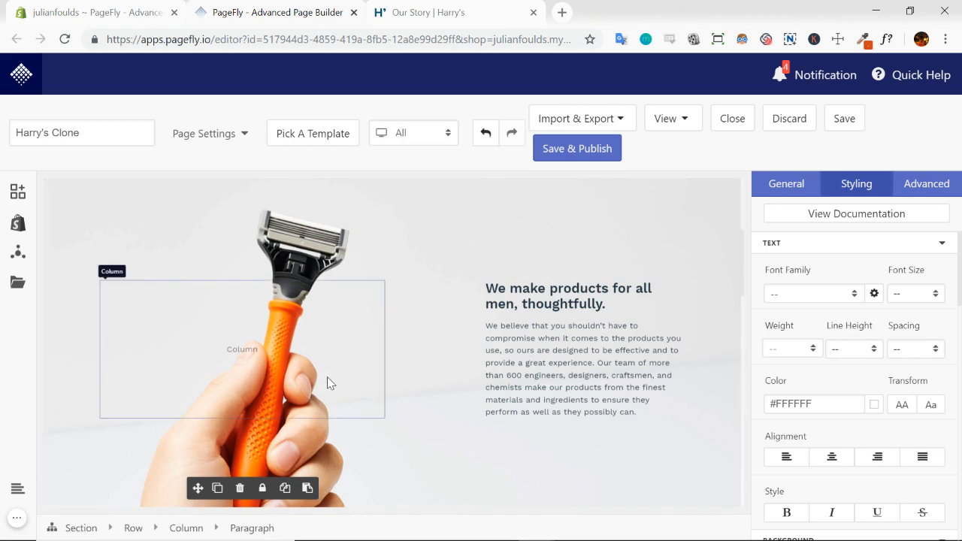
{"action": "scroll", "coordinate": [345, 398], "scroll_direction": "down", "scroll_amount": 2}
{"action": "scroll", "coordinate": [321, 301], "scroll_direction": "up", "scroll_amount": 3}
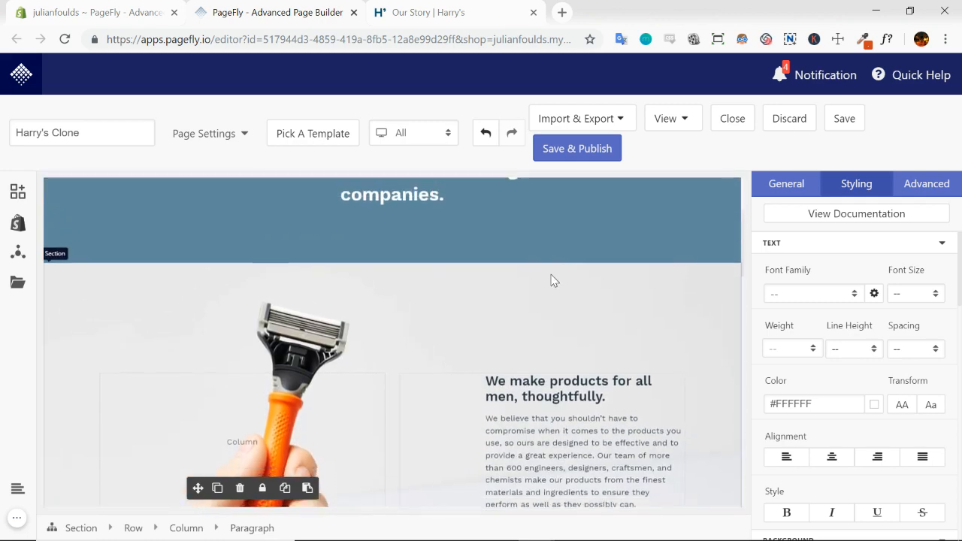
{"action": "scroll", "coordinate": [551, 281], "scroll_direction": "down", "scroll_amount": 2}
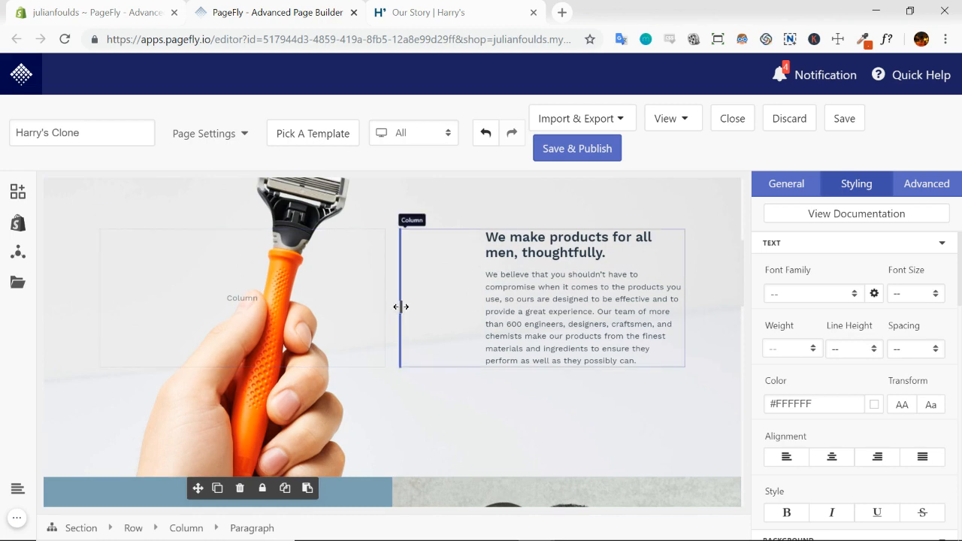
Compare the layout of the clone's founders section, with its photo and blue text column, against the Our Story page
{"action": "scroll", "coordinate": [386, 292], "scroll_direction": "down", "scroll_amount": 2}
{"action": "scroll", "coordinate": [387, 275], "scroll_direction": "down", "scroll_amount": 3}
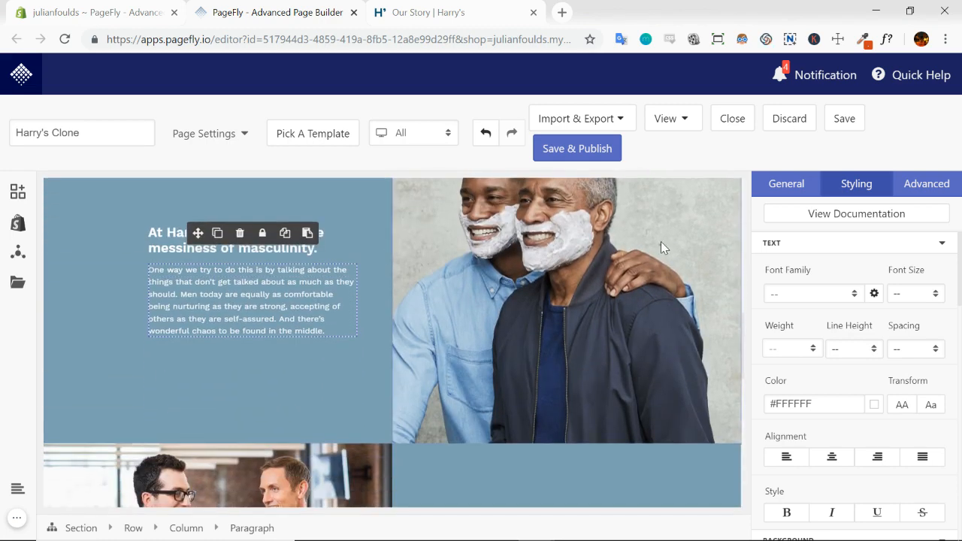
{"action": "scroll", "coordinate": [486, 308], "scroll_direction": "down", "scroll_amount": 3}
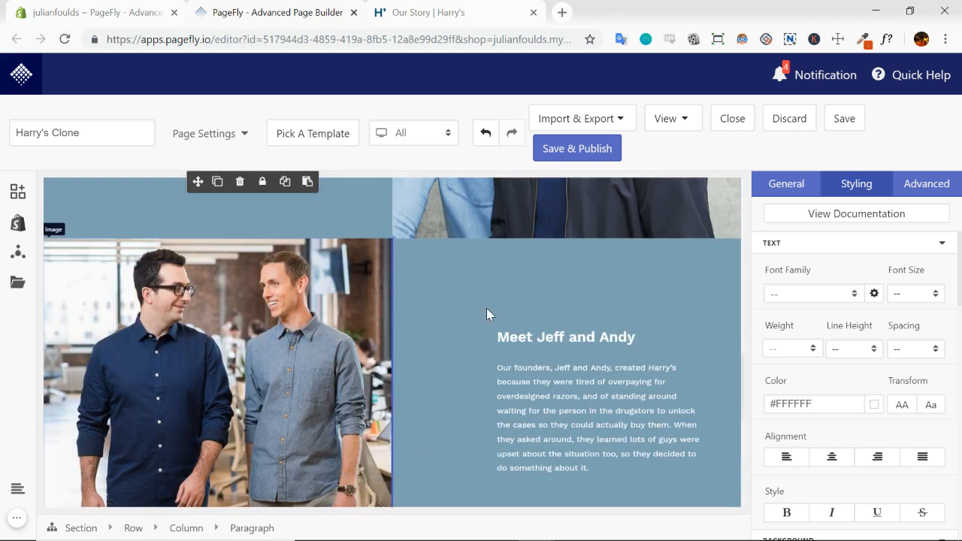
{"action": "left_click", "coordinate": [433, 11]}
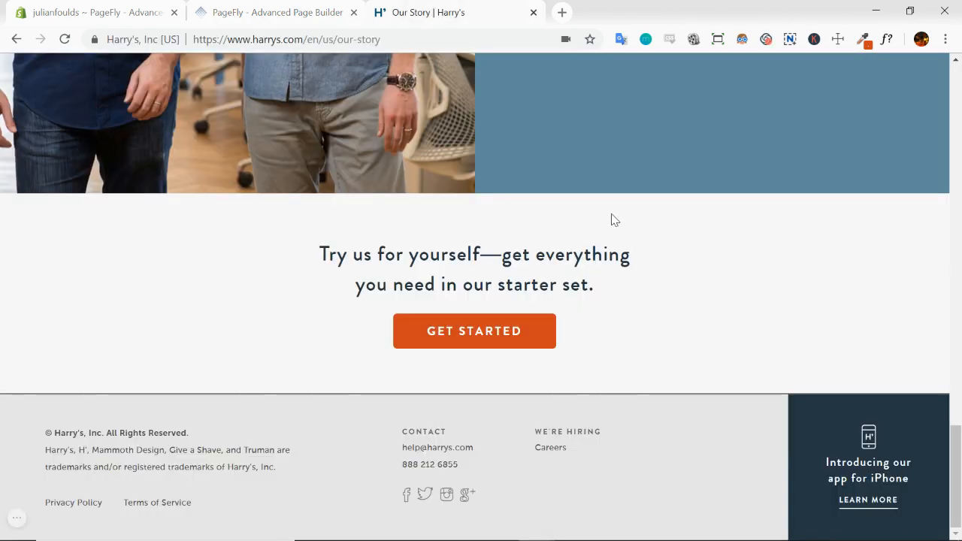
{"action": "scroll", "coordinate": [609, 217], "scroll_direction": "up", "scroll_amount": 5}
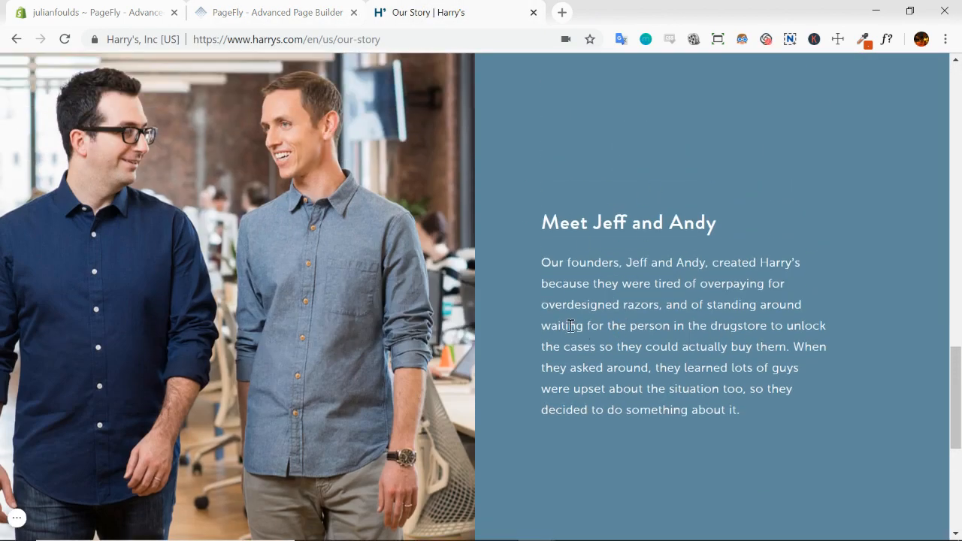
{"action": "left_click", "coordinate": [322, 12]}
{"action": "scroll", "coordinate": [531, 250], "scroll_direction": "down", "scroll_amount": 1}
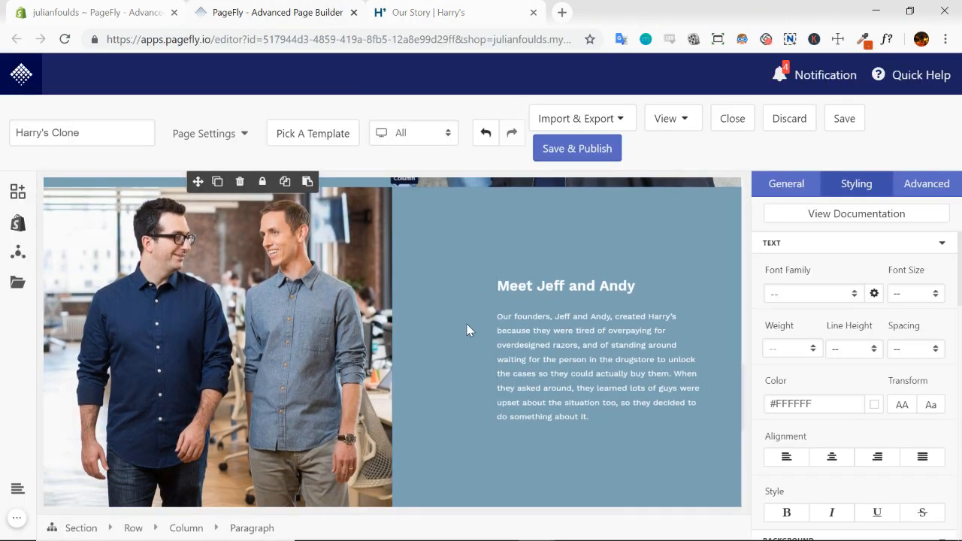
Set the founders text column's padding to 10% left and 30% right, and check the text placement against the Our Story page
{"action": "left_click", "coordinate": [502, 333]}
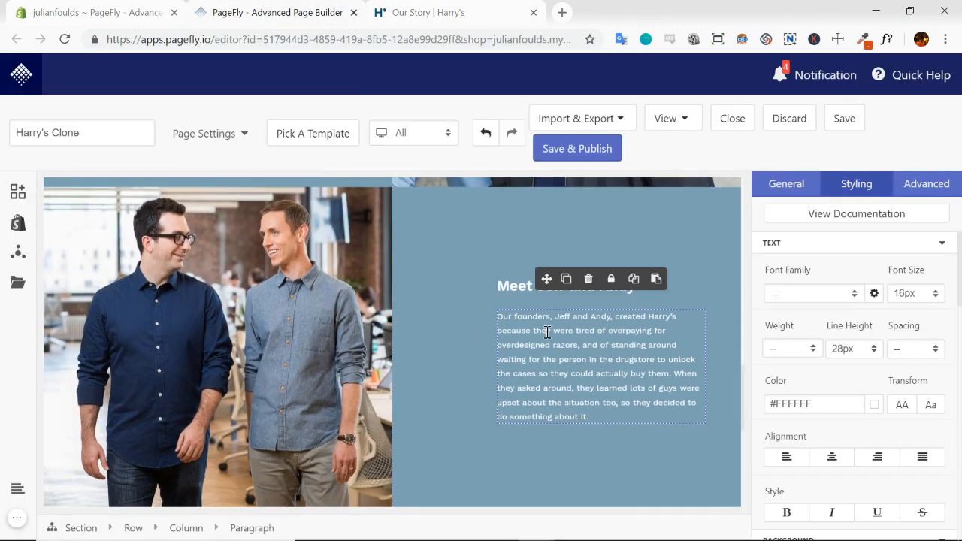
{"action": "left_click", "coordinate": [197, 531]}
{"action": "scroll", "coordinate": [857, 315], "scroll_direction": "down", "scroll_amount": 6}
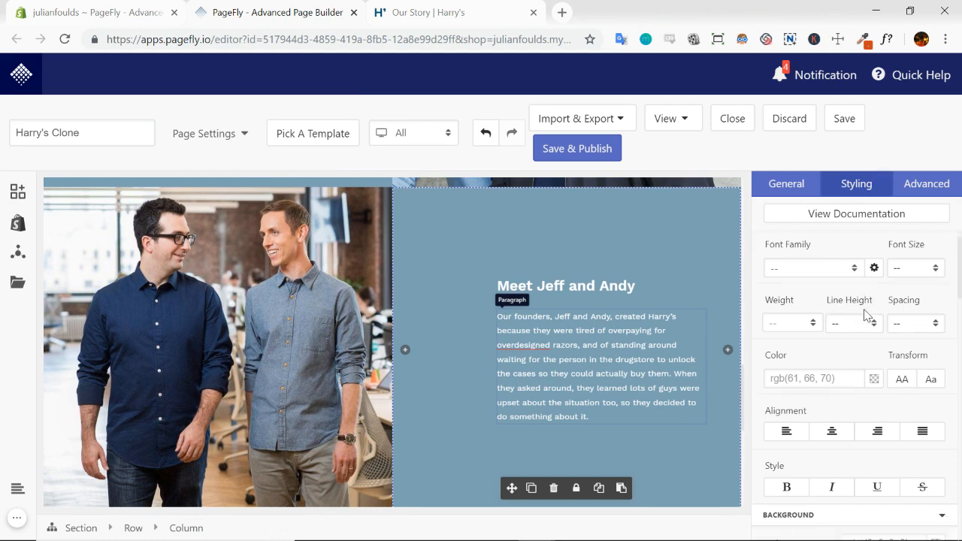
{"action": "left_click", "coordinate": [825, 328]}
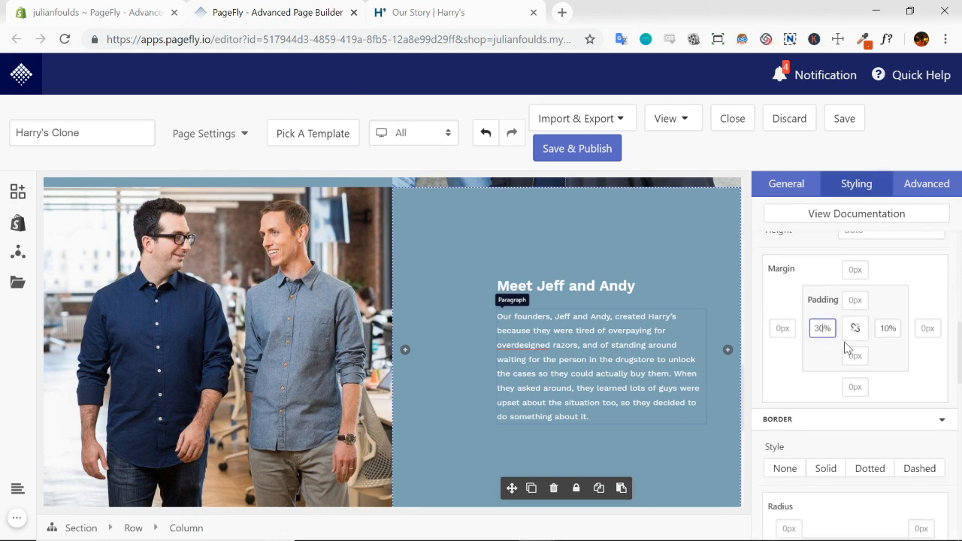
{"action": "key", "text": "BackSpace"}
{"action": "type", "text": "1"}
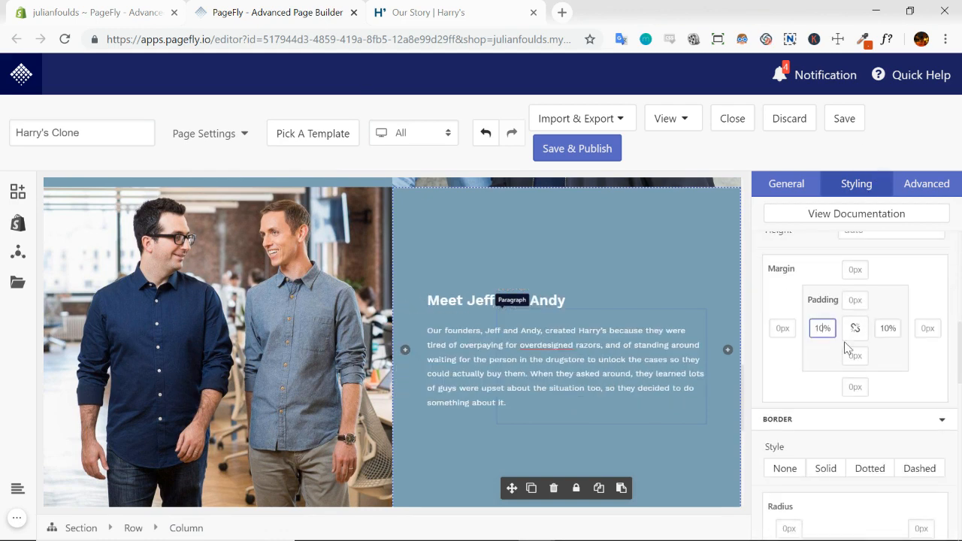
{"action": "left_click", "coordinate": [889, 329]}
{"action": "key", "text": "BackSpace"}
{"action": "type", "text": "3"}
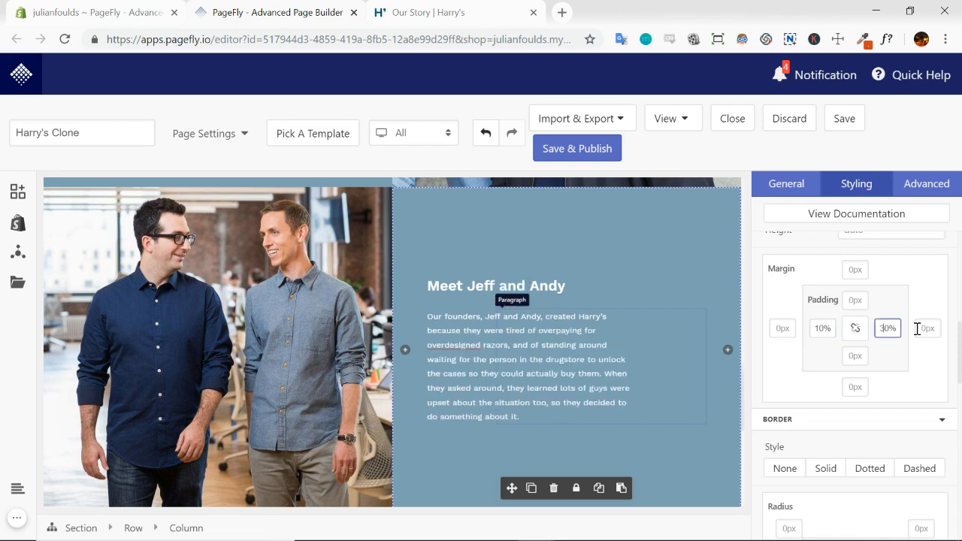
{"action": "left_click", "coordinate": [468, 15]}
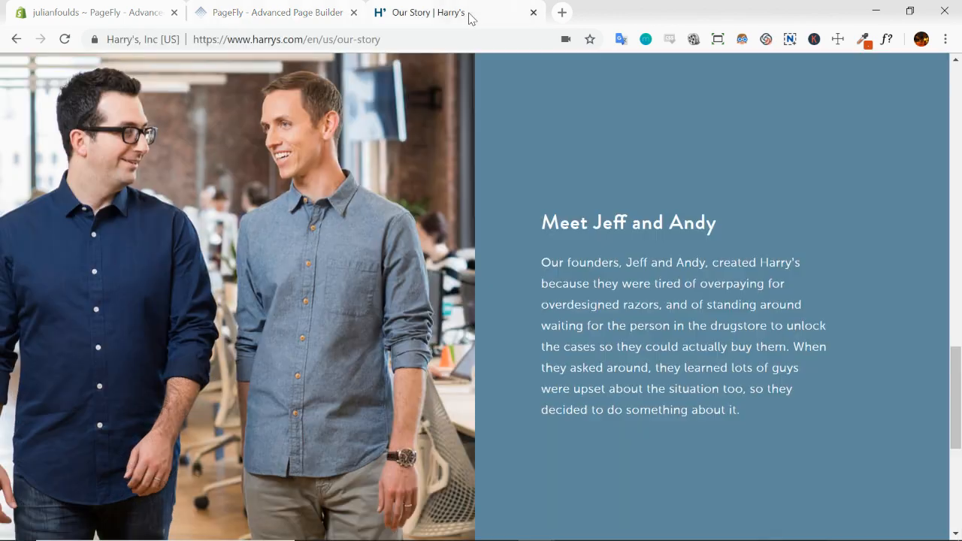
{"action": "left_click", "coordinate": [321, 12]}
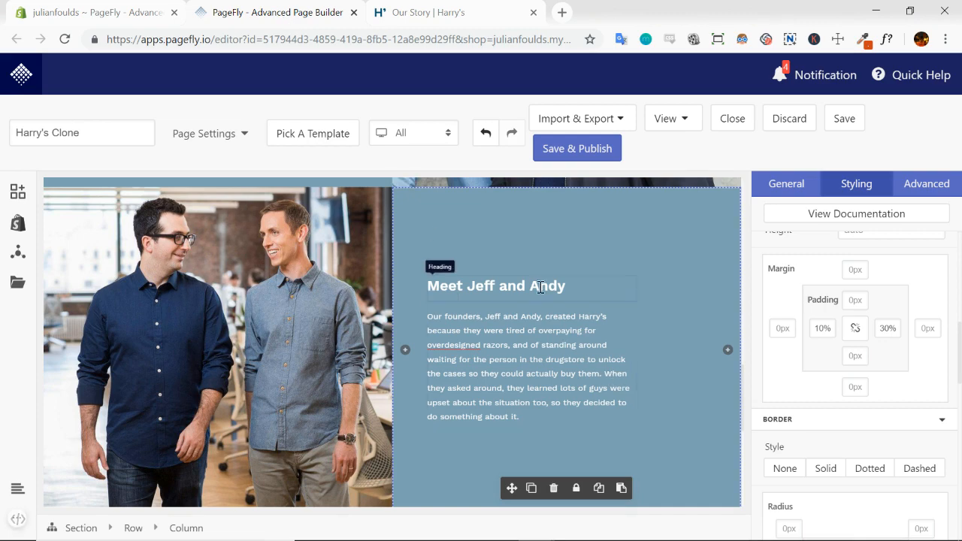
Look over the cloned page's sections, and save and publish the page
{"action": "scroll", "coordinate": [543, 291], "scroll_direction": "up", "scroll_amount": 2}
{"action": "scroll", "coordinate": [518, 308], "scroll_direction": "up", "scroll_amount": 4}
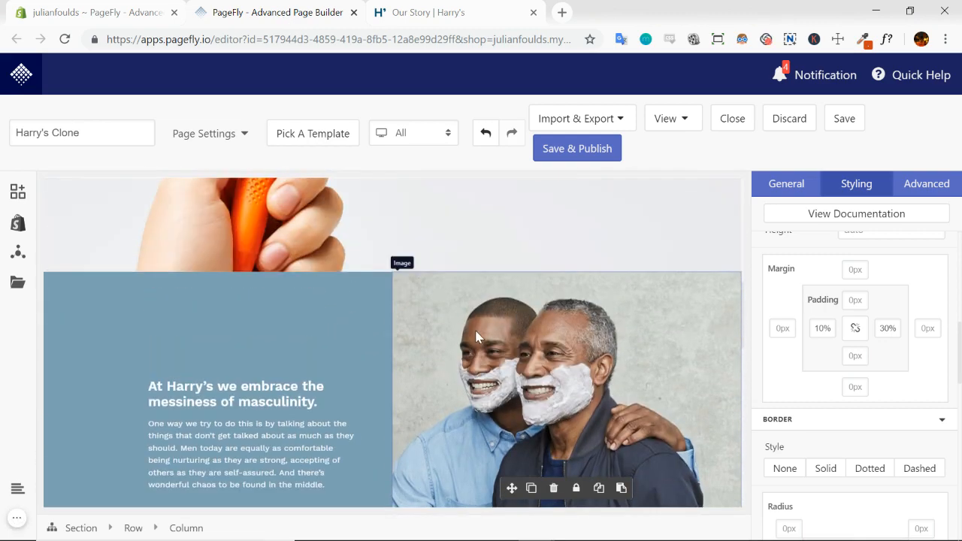
{"action": "scroll", "coordinate": [476, 334], "scroll_direction": "down", "scroll_amount": 3}
{"action": "scroll", "coordinate": [476, 335], "scroll_direction": "down", "scroll_amount": 6}
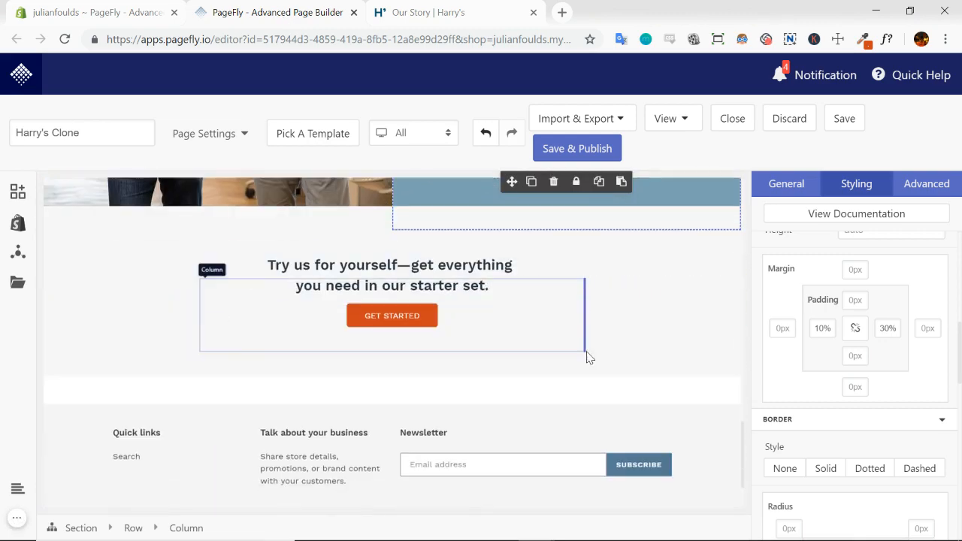
{"action": "scroll", "coordinate": [578, 328], "scroll_direction": "up", "scroll_amount": 4}
{"action": "scroll", "coordinate": [578, 327], "scroll_direction": "up", "scroll_amount": 8}
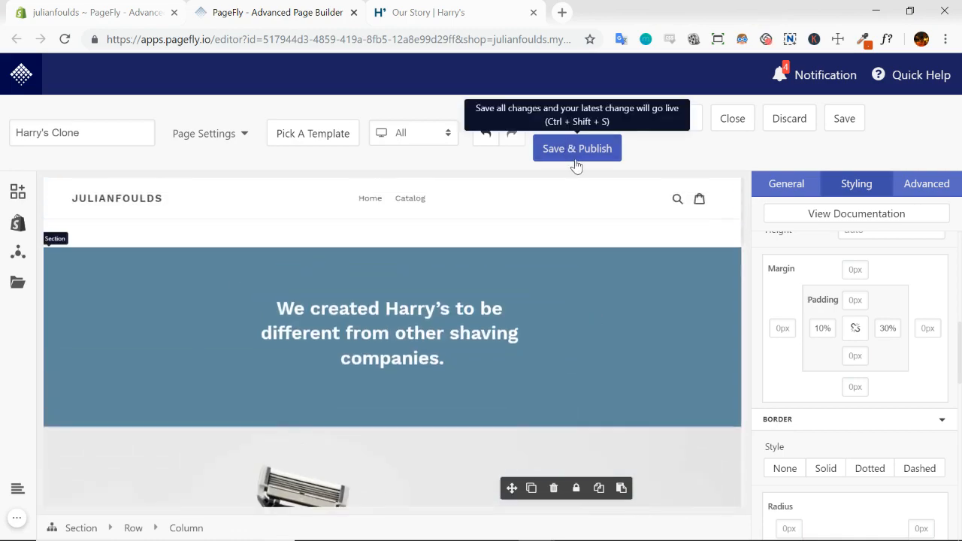
{"action": "left_click", "coordinate": [567, 157]}
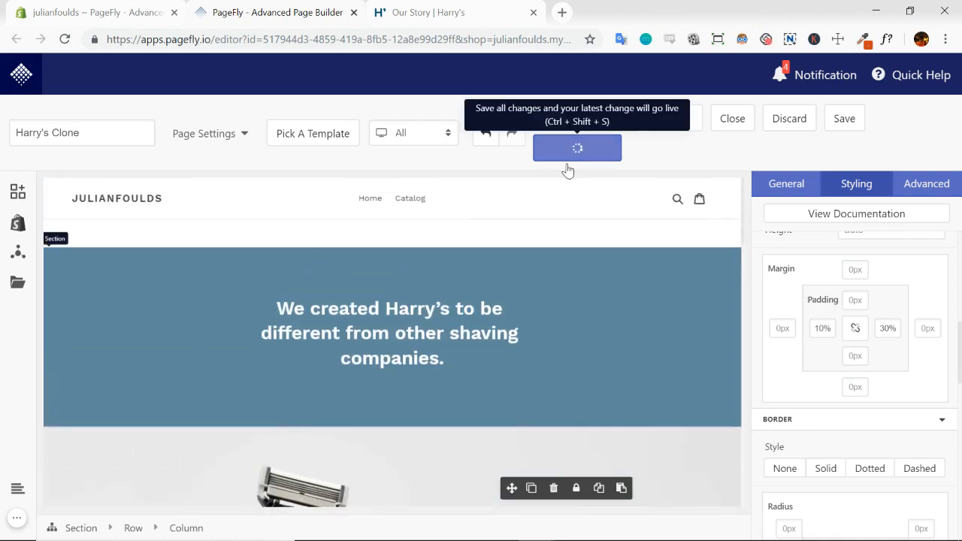
Compare the clone's opening banner and razor section with the start of the Our Story page
{"action": "left_click", "coordinate": [453, 13]}
{"action": "scroll", "coordinate": [648, 322], "scroll_direction": "up", "scroll_amount": 15}
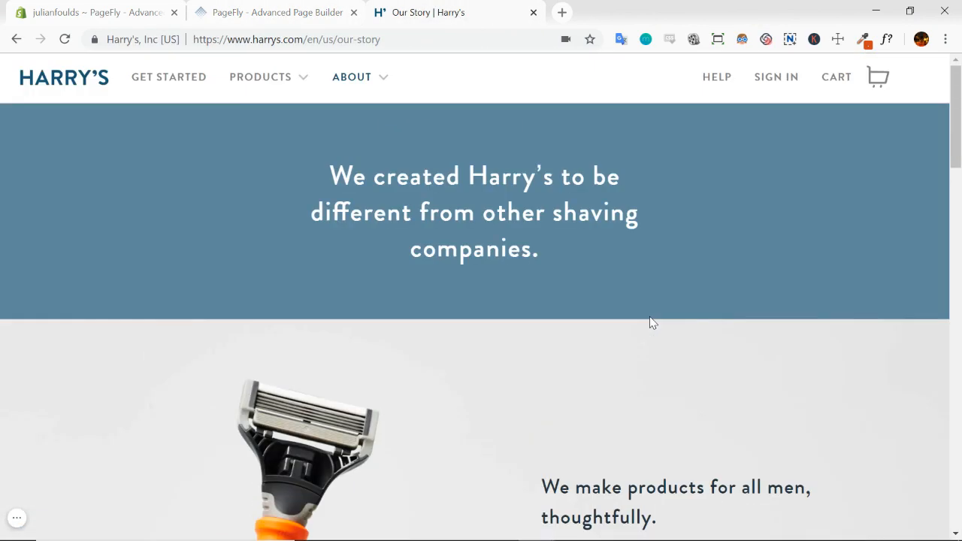
{"action": "left_click", "coordinate": [284, 12]}
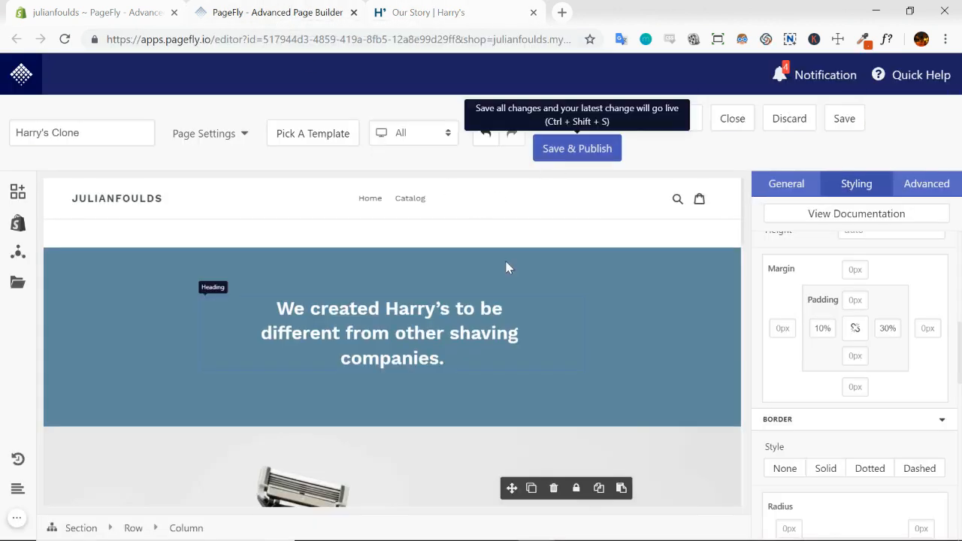
{"action": "scroll", "coordinate": [627, 319], "scroll_direction": "down", "scroll_amount": 4}
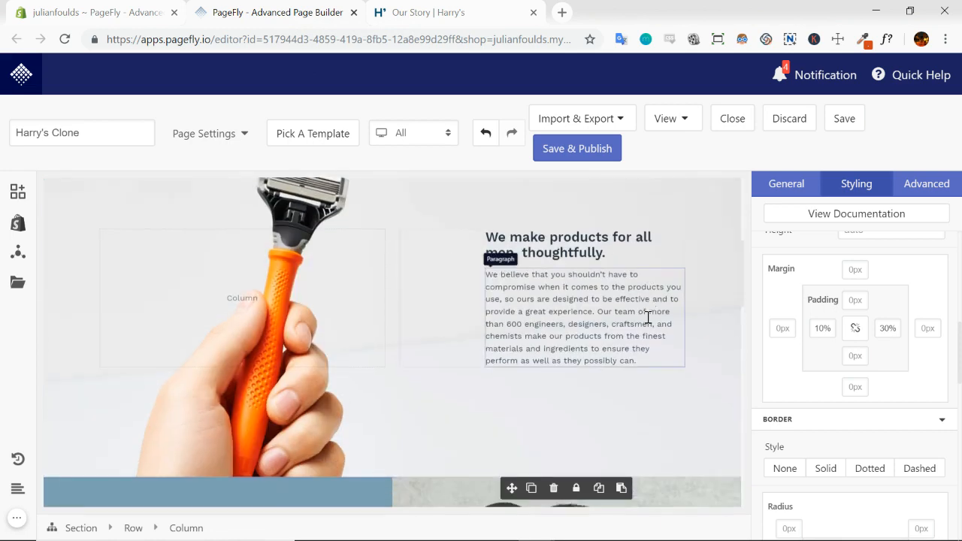
{"action": "scroll", "coordinate": [642, 324], "scroll_direction": "up", "scroll_amount": 5}
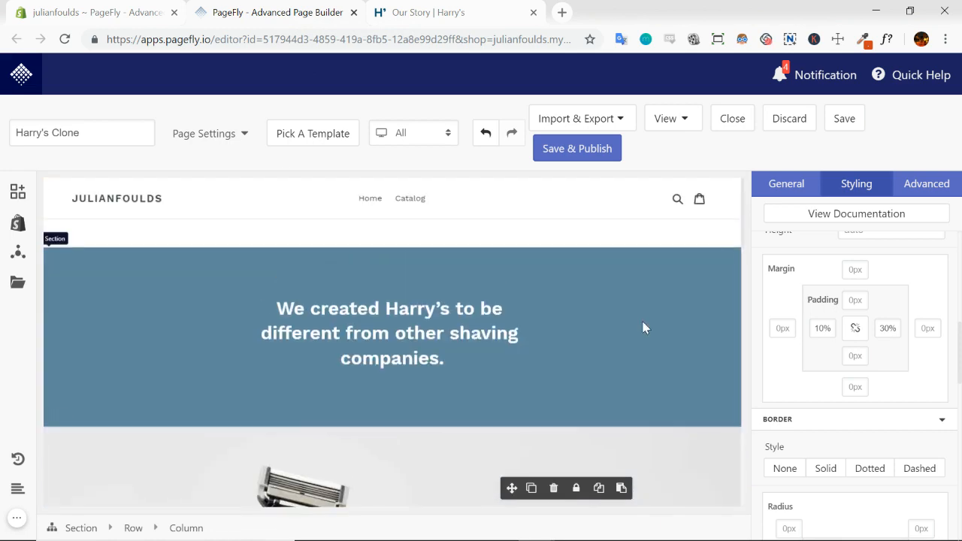
Open the live version of the published Harry's Clone page from the PageFly editor
{"action": "left_click", "coordinate": [433, 15]}
{"action": "left_click", "coordinate": [273, 15]}
{"action": "left_click", "coordinate": [685, 125]}
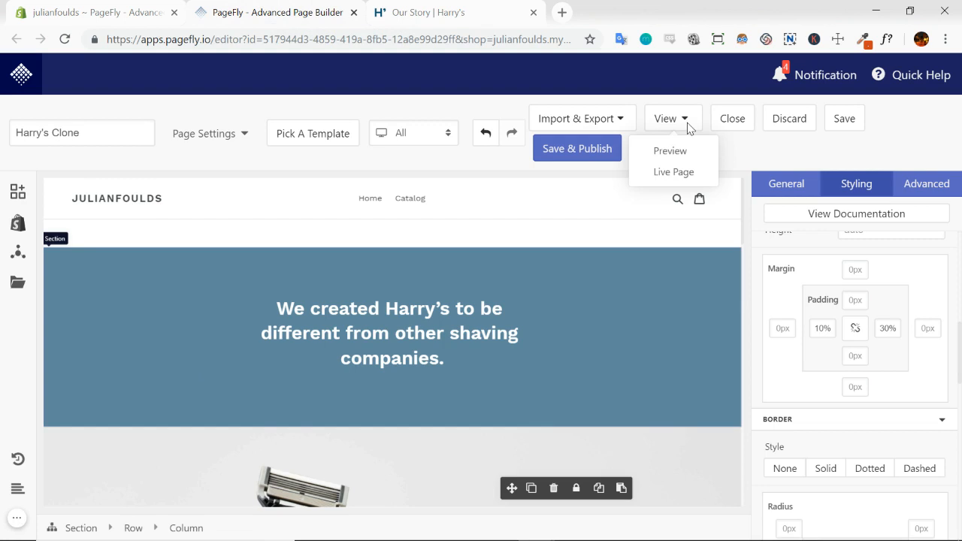
{"action": "left_click", "coordinate": [674, 173]}
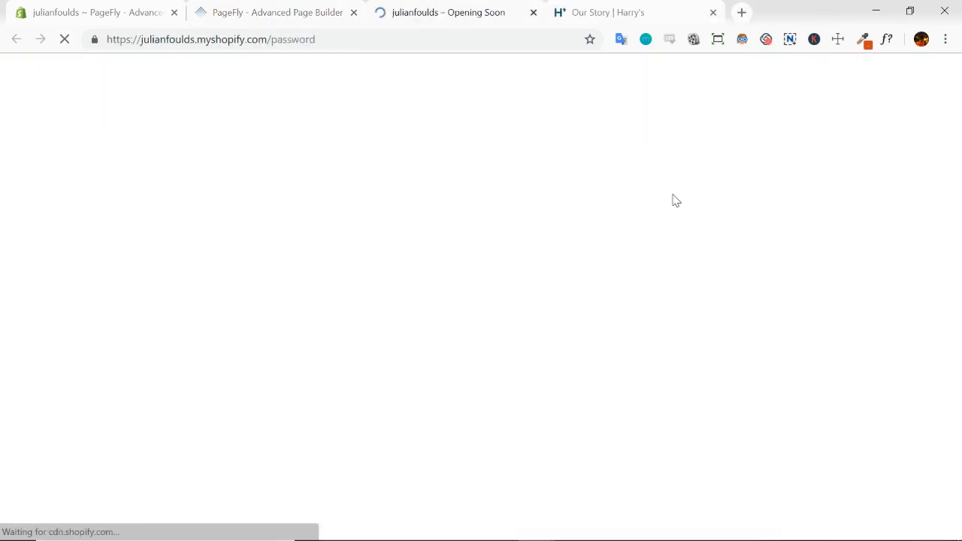
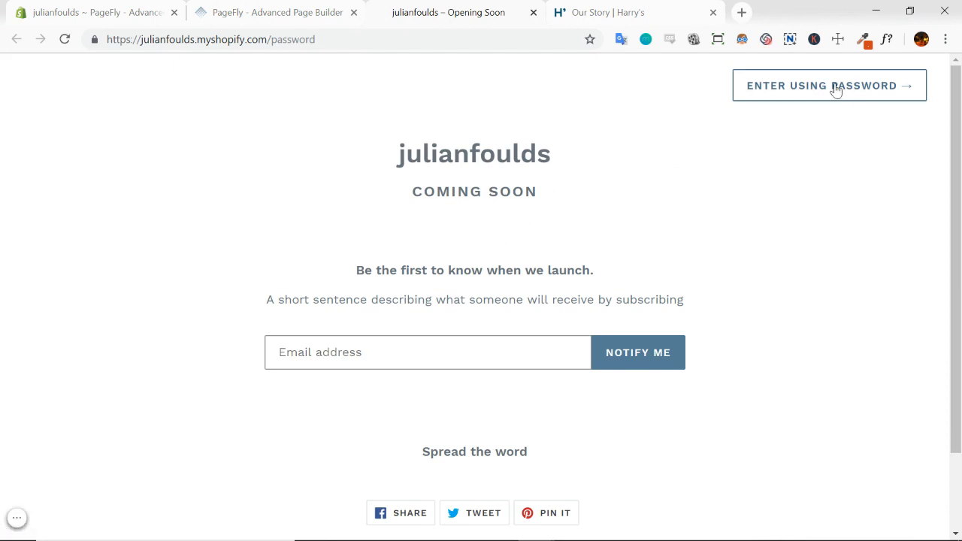
Close the store's password page, and compare the opening banner in the clone's preview with the Our Story page
{"action": "left_click", "coordinate": [533, 13]}
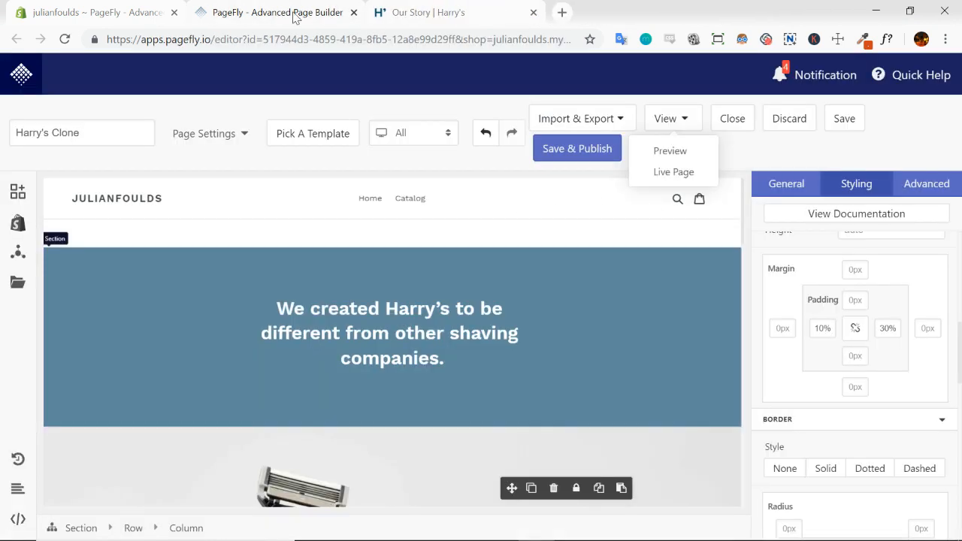
{"action": "left_click", "coordinate": [671, 152]}
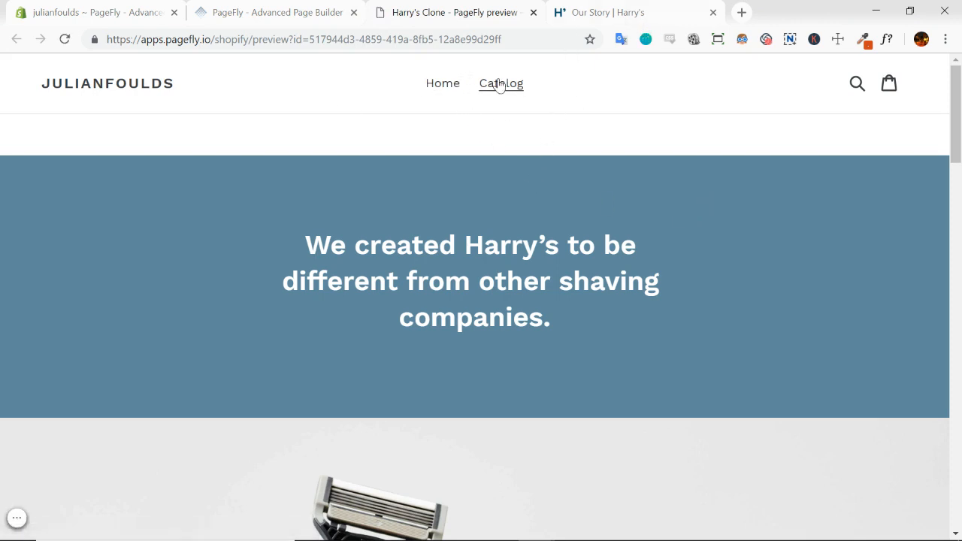
{"action": "left_click", "coordinate": [605, 14]}
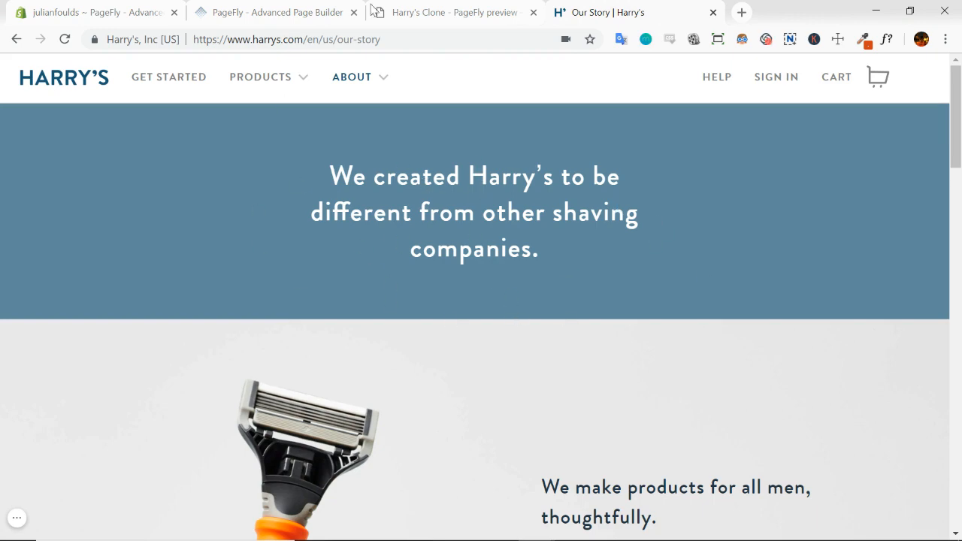
{"action": "left_click", "coordinate": [463, 13]}
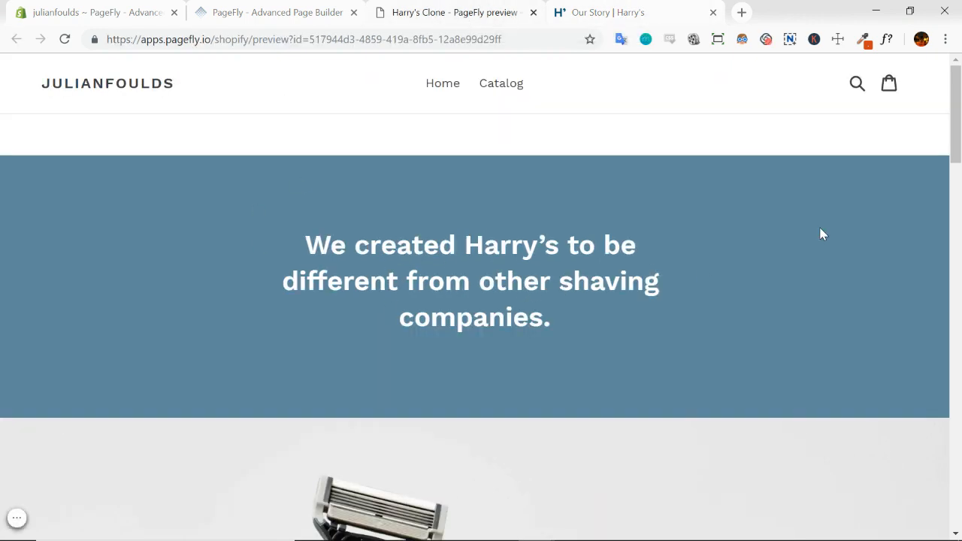
Compare the razor section's image and text placement in the clone's preview with the Our Story page
{"action": "scroll", "coordinate": [803, 242], "scroll_direction": "down", "scroll_amount": 4}
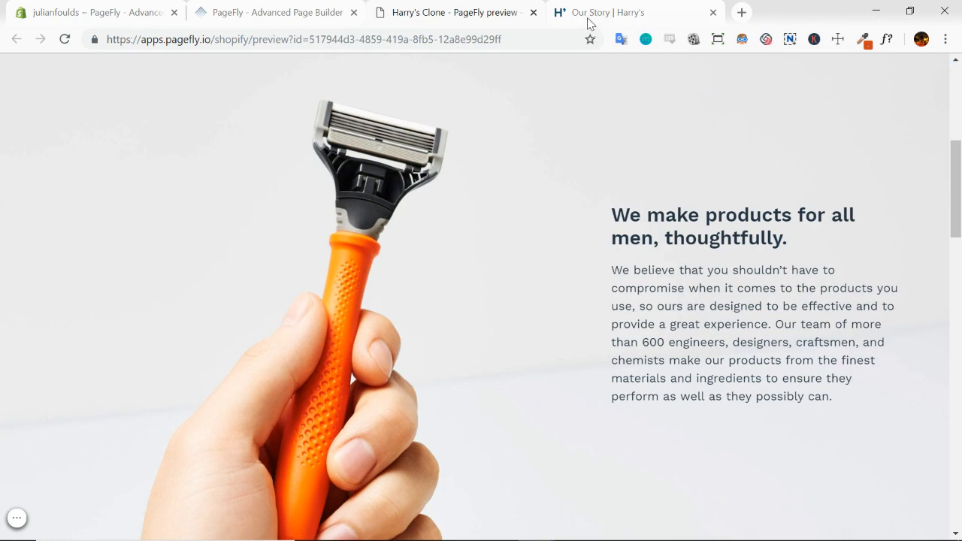
{"action": "left_click", "coordinate": [589, 22]}
{"action": "scroll", "coordinate": [849, 254], "scroll_direction": "down", "scroll_amount": 4}
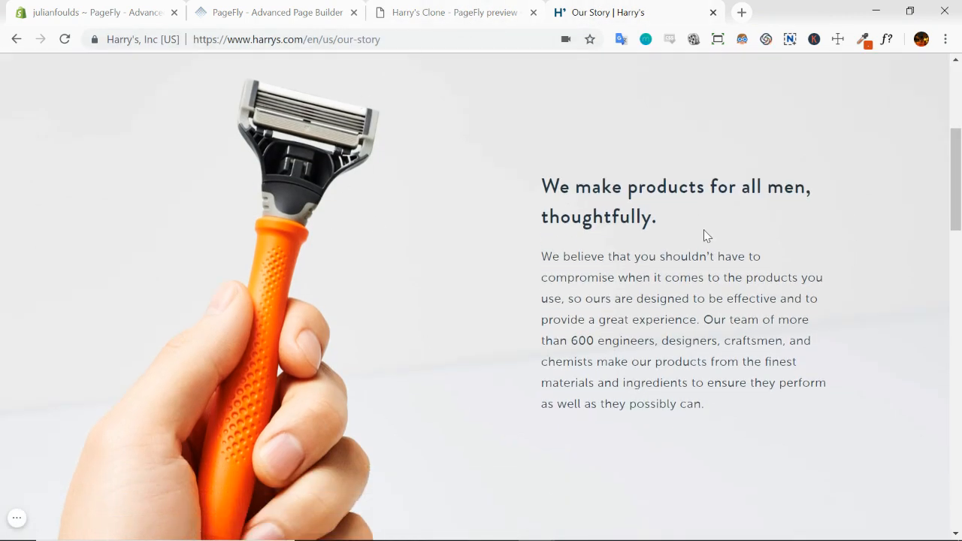
{"action": "left_click", "coordinate": [431, 15]}
{"action": "scroll", "coordinate": [654, 233], "scroll_direction": "down", "scroll_amount": 2}
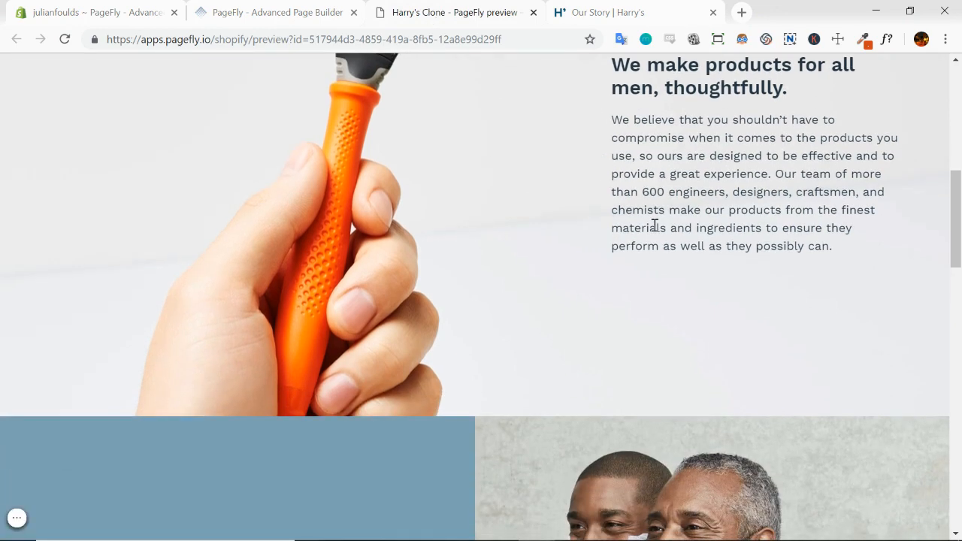
{"action": "scroll", "coordinate": [526, 282], "scroll_direction": "up", "scroll_amount": 2}
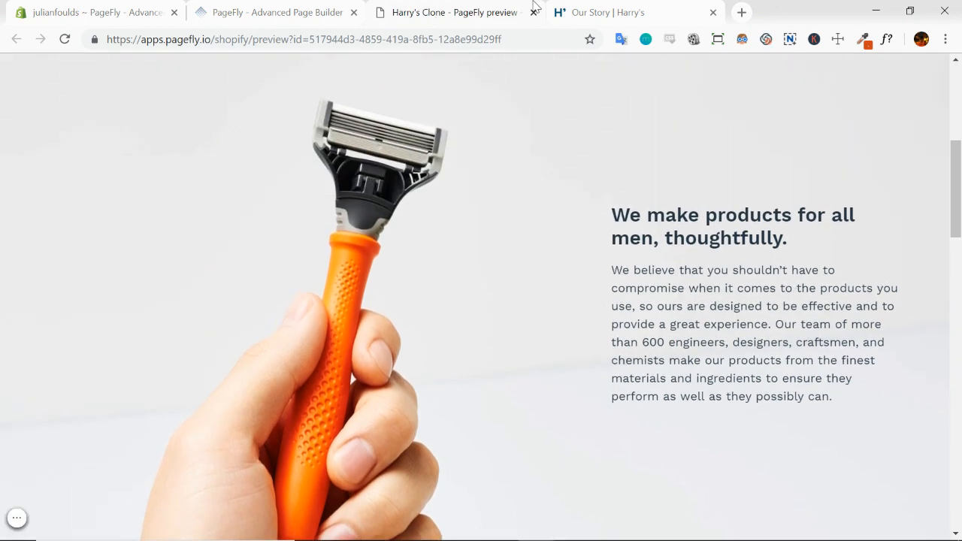
{"action": "left_click", "coordinate": [609, 14]}
{"action": "left_click", "coordinate": [451, 16]}
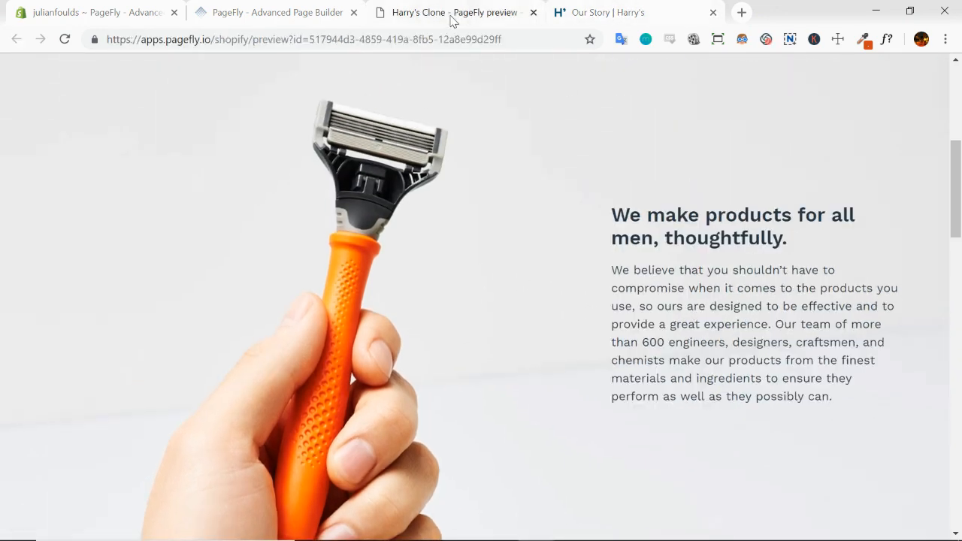
{"action": "left_click", "coordinate": [589, 12]}
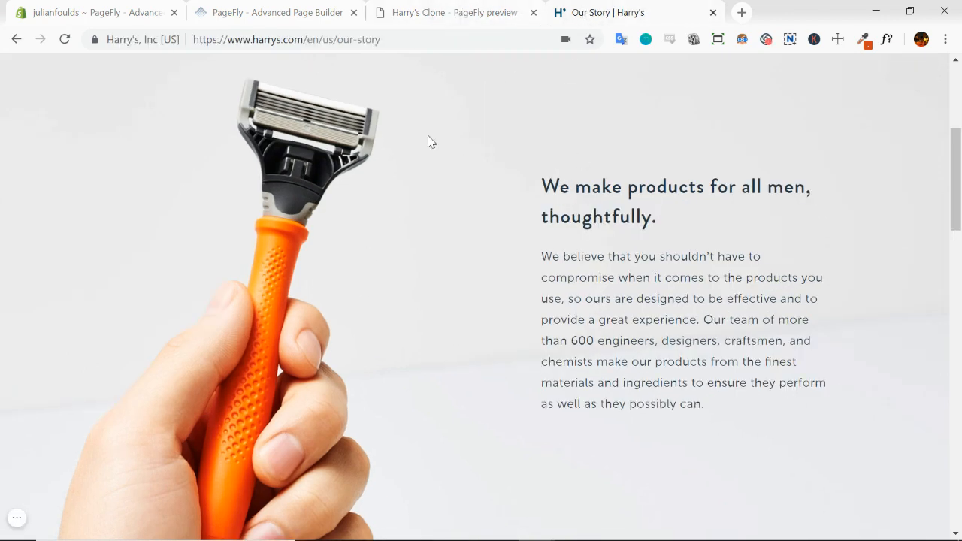
{"action": "left_click", "coordinate": [462, 12]}
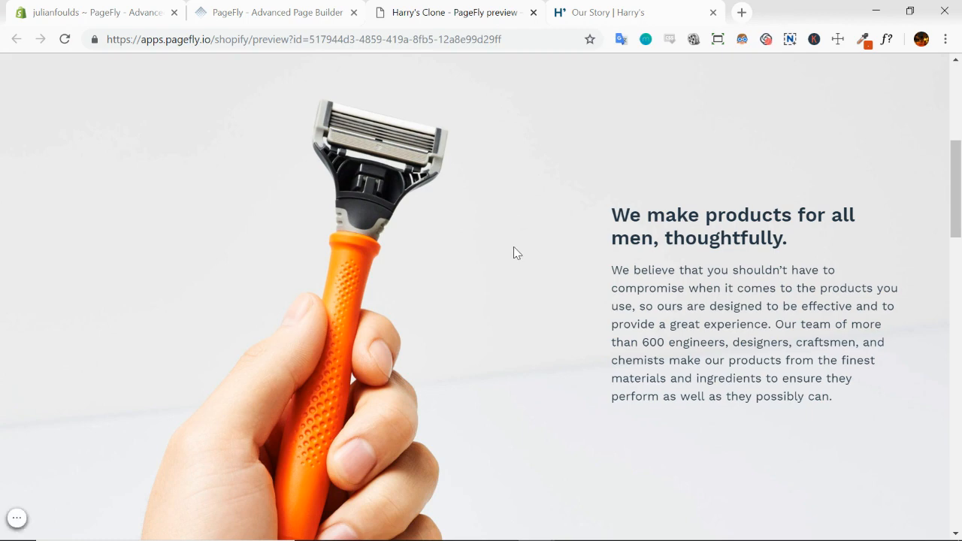
{"action": "left_click", "coordinate": [610, 13]}
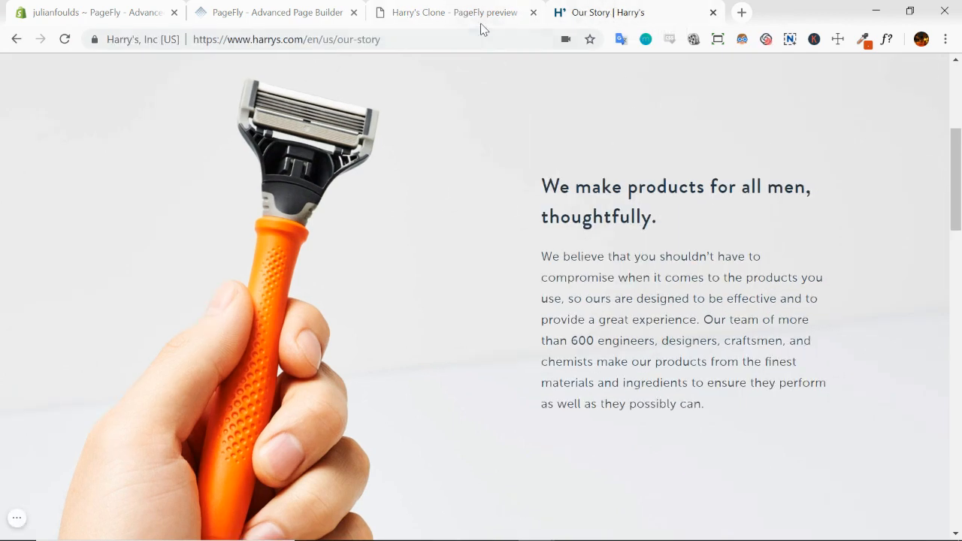
{"action": "left_click", "coordinate": [466, 15]}
Compare the "messiness of masculinity" section in the clone's preview with the same section on the Our Story page
{"action": "scroll", "coordinate": [484, 257], "scroll_direction": "down", "scroll_amount": 3}
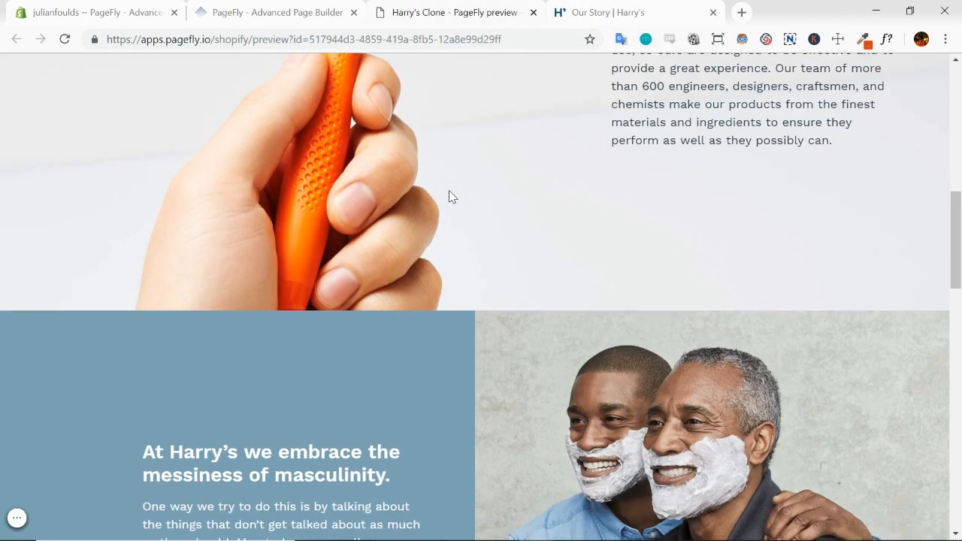
{"action": "scroll", "coordinate": [449, 197], "scroll_direction": "down", "scroll_amount": 3}
{"action": "scroll", "coordinate": [449, 197], "scroll_direction": "up", "scroll_amount": 1}
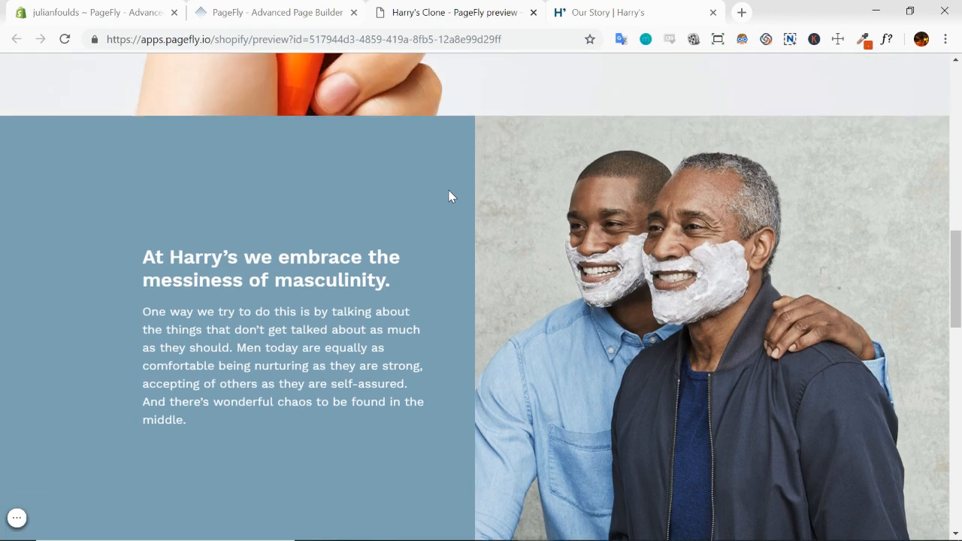
{"action": "left_click", "coordinate": [593, 6]}
{"action": "scroll", "coordinate": [568, 130], "scroll_direction": "down", "scroll_amount": 5}
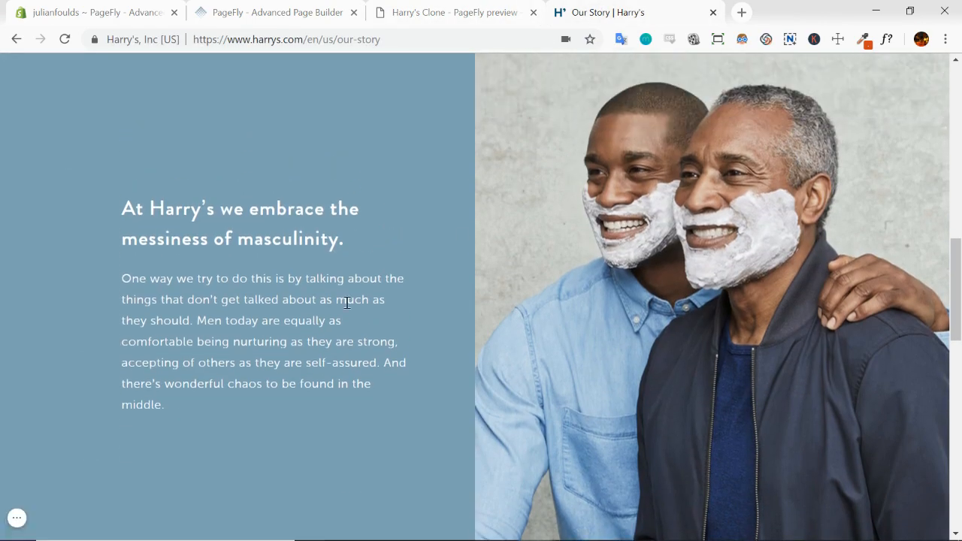
{"action": "left_click", "coordinate": [440, 15]}
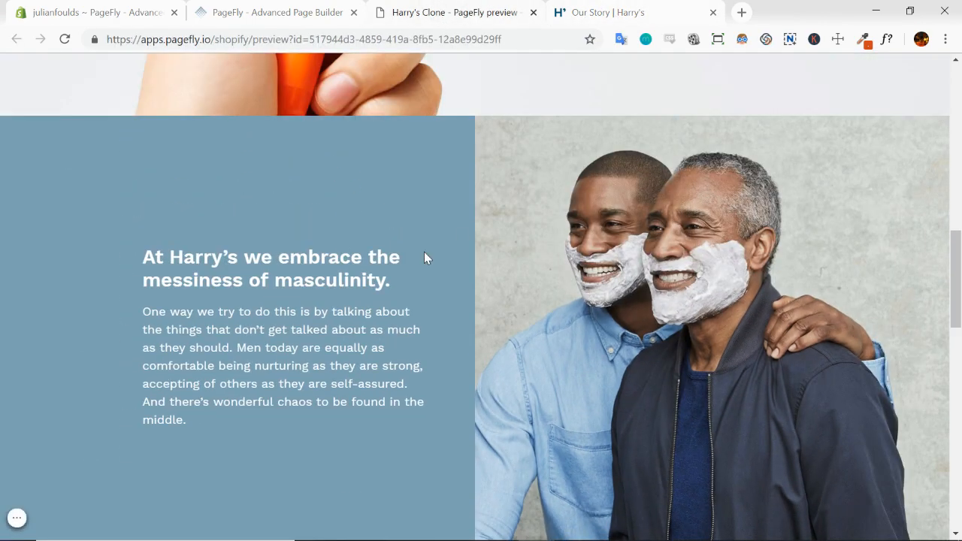
Compare the founders section's photo, text and background in the clone's preview with the Our Story page
{"action": "scroll", "coordinate": [563, 254], "scroll_direction": "down", "scroll_amount": 1}
{"action": "scroll", "coordinate": [504, 244], "scroll_direction": "up", "scroll_amount": 1}
{"action": "scroll", "coordinate": [503, 246], "scroll_direction": "down", "scroll_amount": 4}
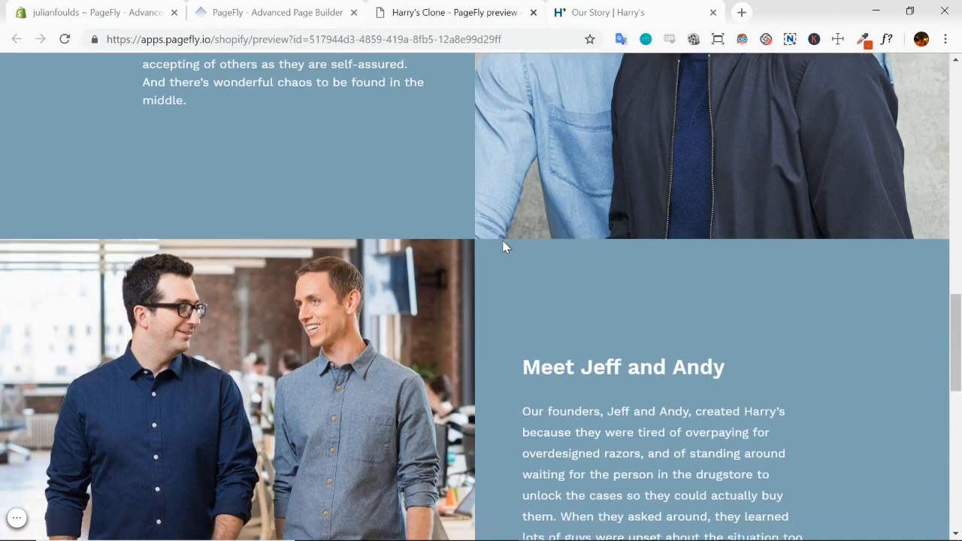
{"action": "scroll", "coordinate": [503, 247], "scroll_direction": "down", "scroll_amount": 3}
{"action": "scroll", "coordinate": [503, 247], "scroll_direction": "up", "scroll_amount": 1}
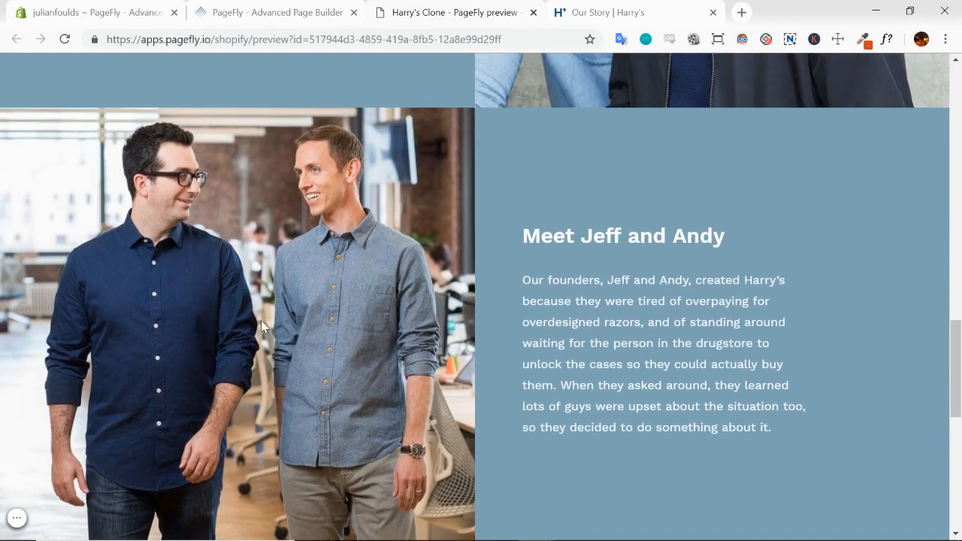
{"action": "left_click", "coordinate": [630, 14]}
{"action": "scroll", "coordinate": [528, 252], "scroll_direction": "down", "scroll_amount": 8}
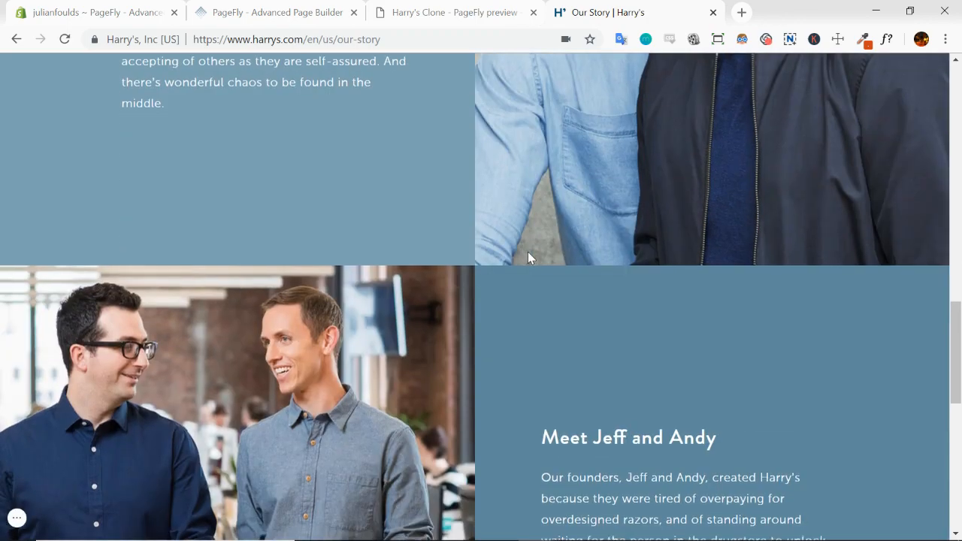
{"action": "left_click", "coordinate": [436, 13]}
{"action": "left_click", "coordinate": [601, 12]}
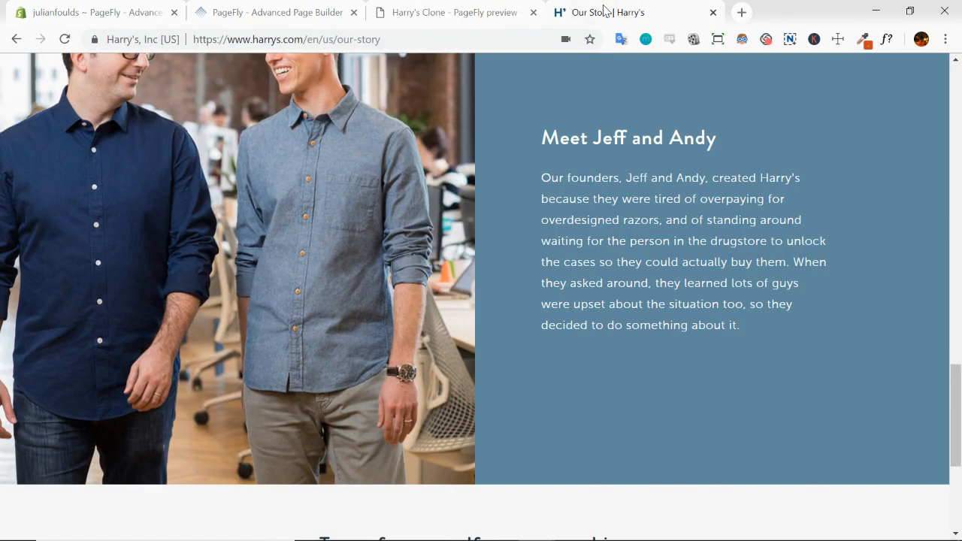
{"action": "left_click", "coordinate": [480, 11]}
Compare the closing starter-set section and its GET STARTED button, including the hover appearance, between the clone's preview and the Our Story page
{"action": "scroll", "coordinate": [611, 225], "scroll_direction": "down", "scroll_amount": 3}
{"action": "scroll", "coordinate": [610, 218], "scroll_direction": "down", "scroll_amount": 3}
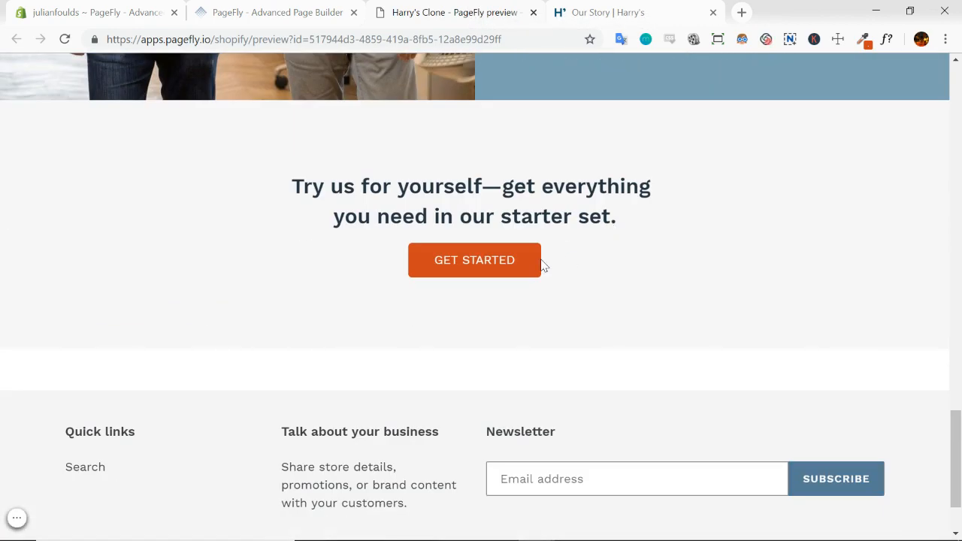
{"action": "left_click", "coordinate": [598, 15]}
{"action": "scroll", "coordinate": [626, 96], "scroll_direction": "down", "scroll_amount": 4}
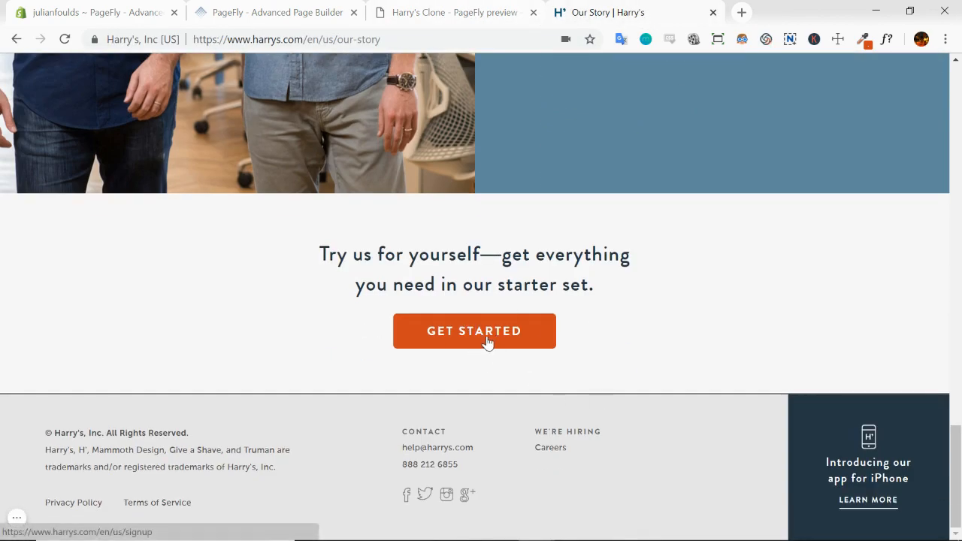
{"action": "left_click", "coordinate": [421, 14]}
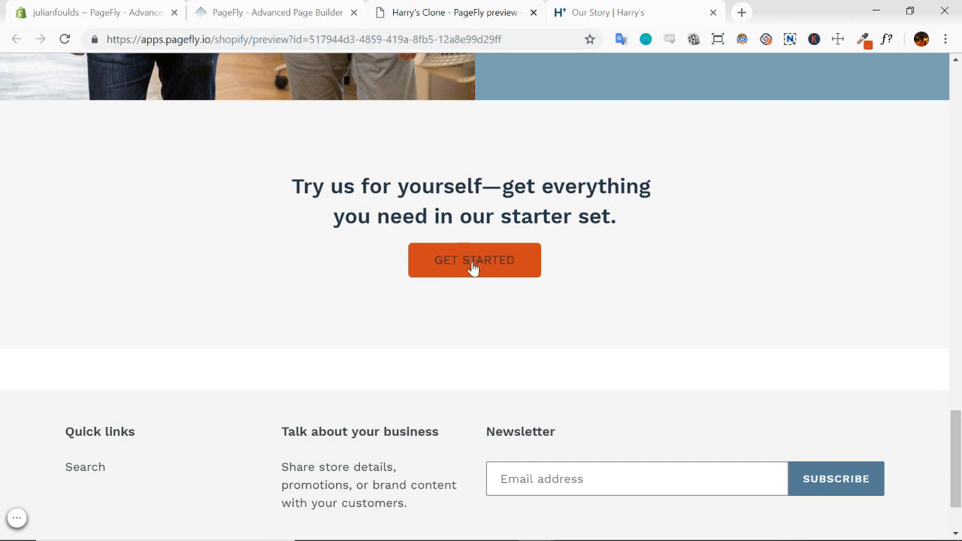
{"action": "left_click", "coordinate": [610, 11]}
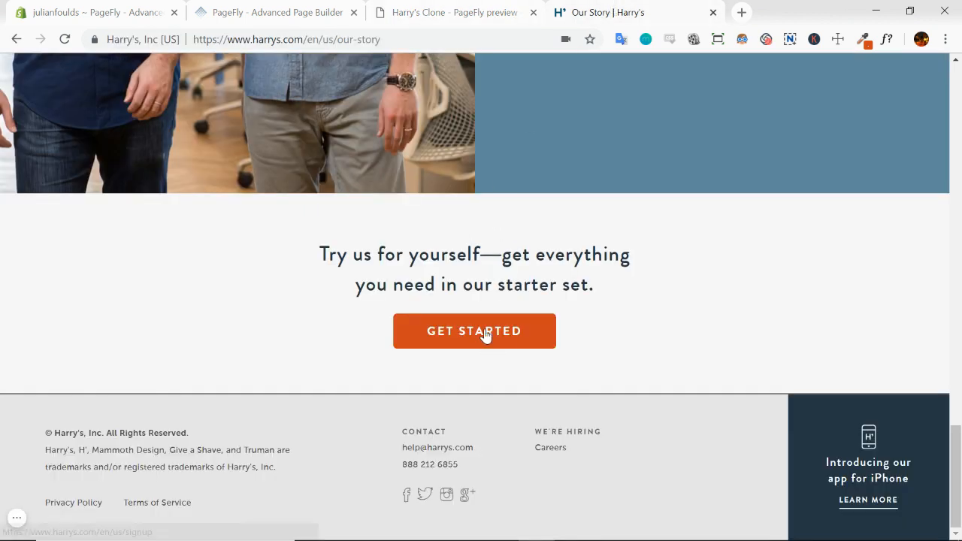
{"action": "left_click", "coordinate": [477, 10]}
{"action": "scroll", "coordinate": [638, 290], "scroll_direction": "up", "scroll_amount": 2}
{"action": "scroll", "coordinate": [638, 290], "scroll_direction": "down", "scroll_amount": 3}
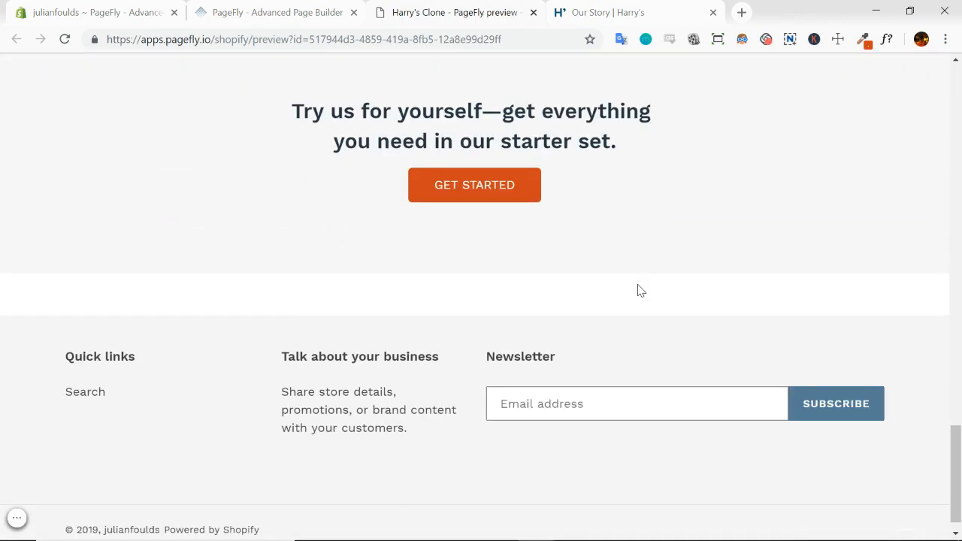
{"action": "scroll", "coordinate": [638, 290], "scroll_direction": "up", "scroll_amount": 15}
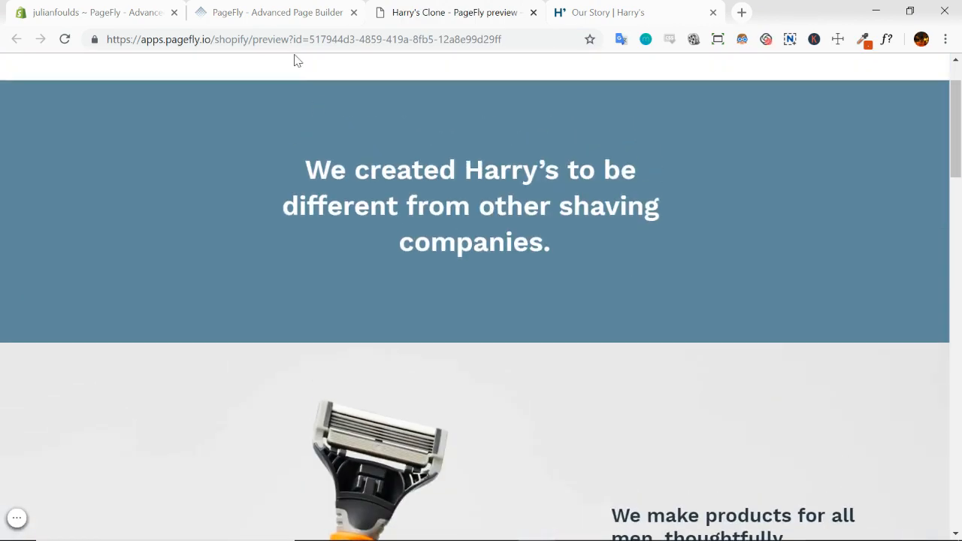
Return to the PageFly editor and select the GET STARTED button in the closing starter-set section
{"action": "left_click", "coordinate": [285, 18]}
{"action": "left_click", "coordinate": [654, 278]}
{"action": "scroll", "coordinate": [587, 293], "scroll_direction": "down", "scroll_amount": 4}
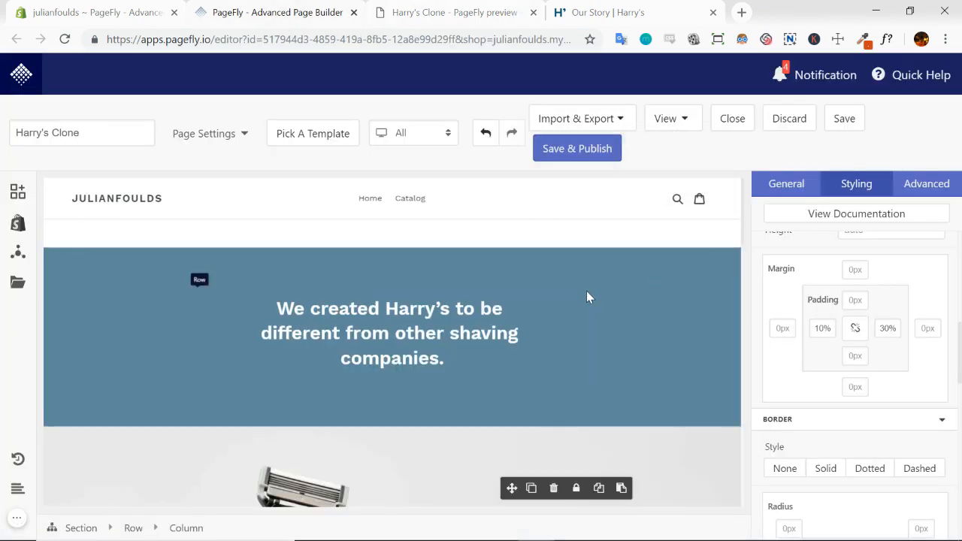
{"action": "scroll", "coordinate": [586, 291], "scroll_direction": "down", "scroll_amount": 10}
{"action": "scroll", "coordinate": [583, 346], "scroll_direction": "up", "scroll_amount": 1}
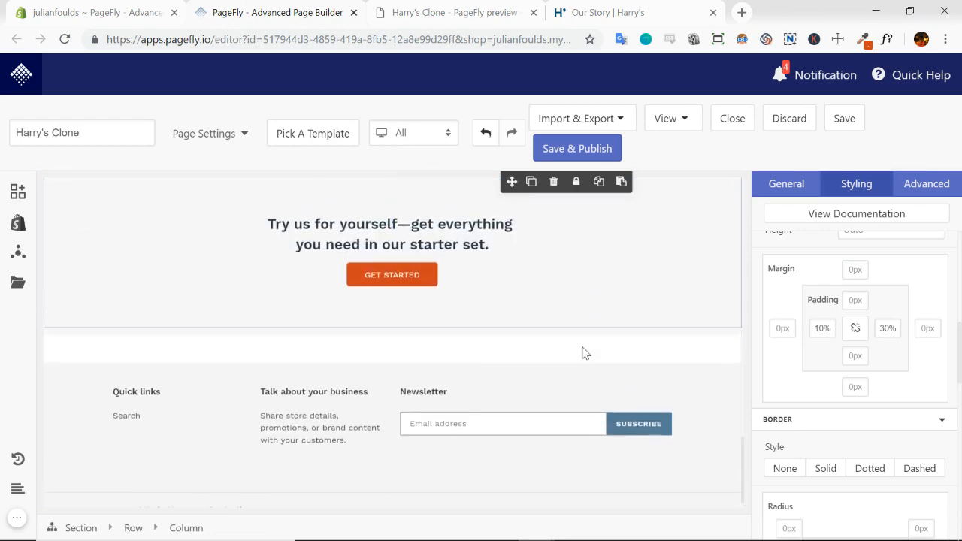
{"action": "left_click", "coordinate": [427, 304]}
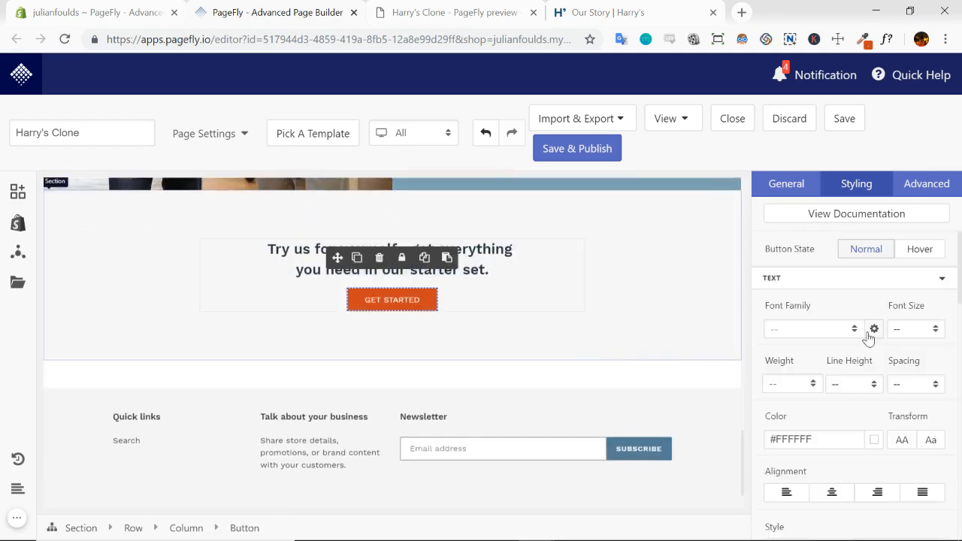
Review the GET STARTED button's general, action, tracking, attribute, animation and device-visibility settings
{"action": "left_click", "coordinate": [789, 188]}
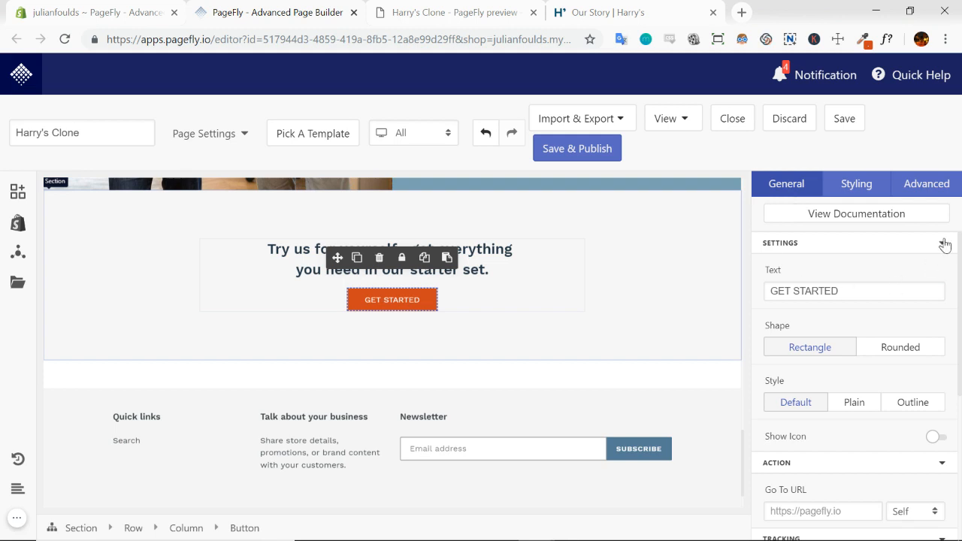
{"action": "scroll", "coordinate": [951, 355], "scroll_direction": "down", "scroll_amount": 4}
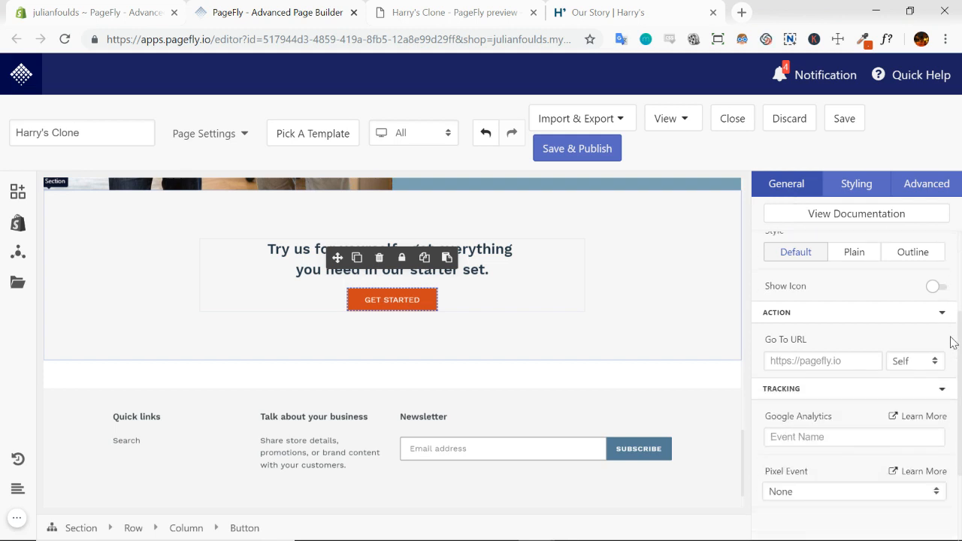
{"action": "left_click", "coordinate": [919, 191]}
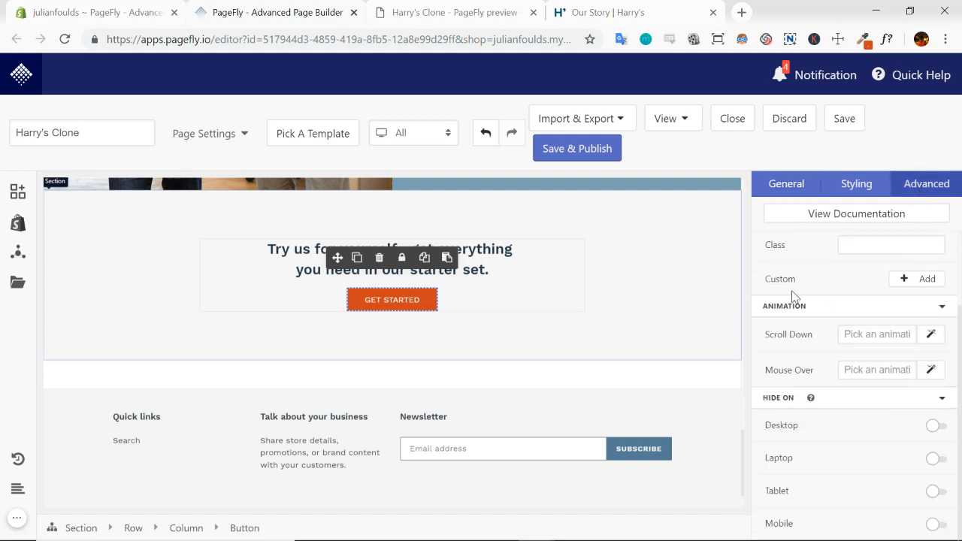
{"action": "scroll", "coordinate": [843, 283], "scroll_direction": "up", "scroll_amount": 2}
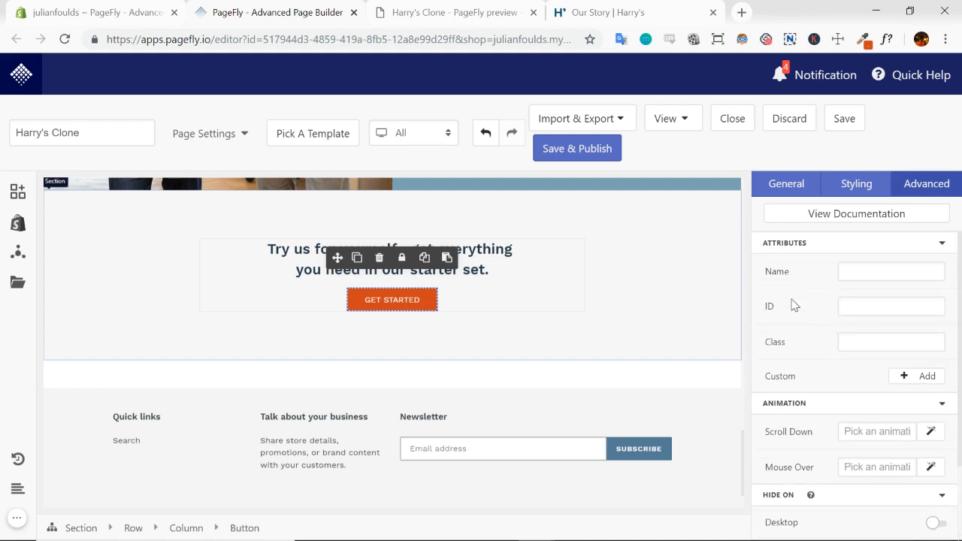
{"action": "left_click", "coordinate": [855, 186]}
{"action": "left_click", "coordinate": [800, 190]}
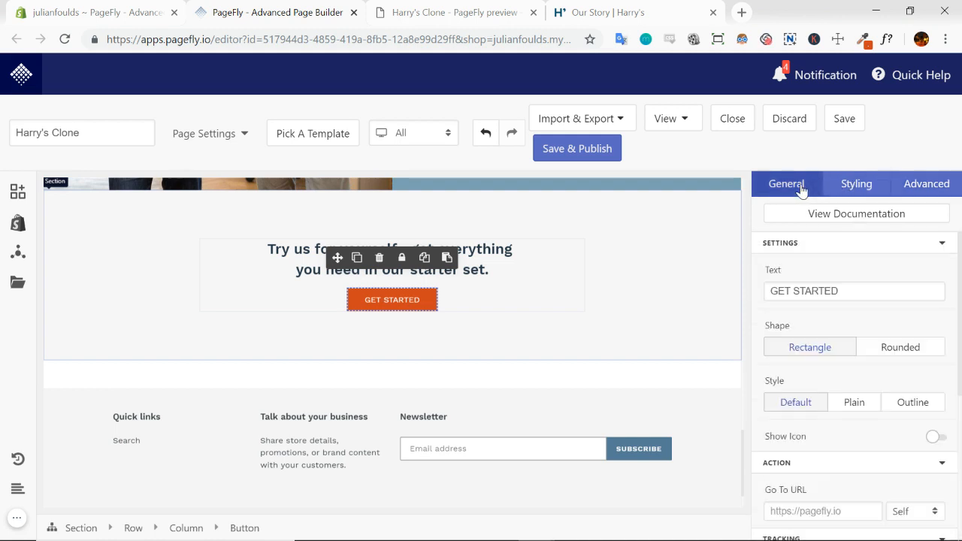
{"action": "scroll", "coordinate": [950, 316], "scroll_direction": "down", "scroll_amount": 3}
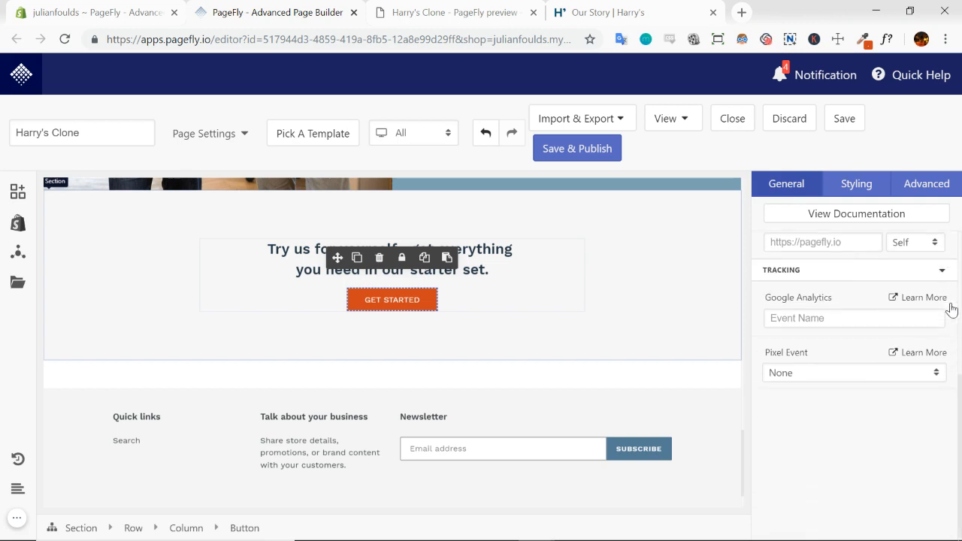
{"action": "scroll", "coordinate": [951, 312], "scroll_direction": "up", "scroll_amount": 4}
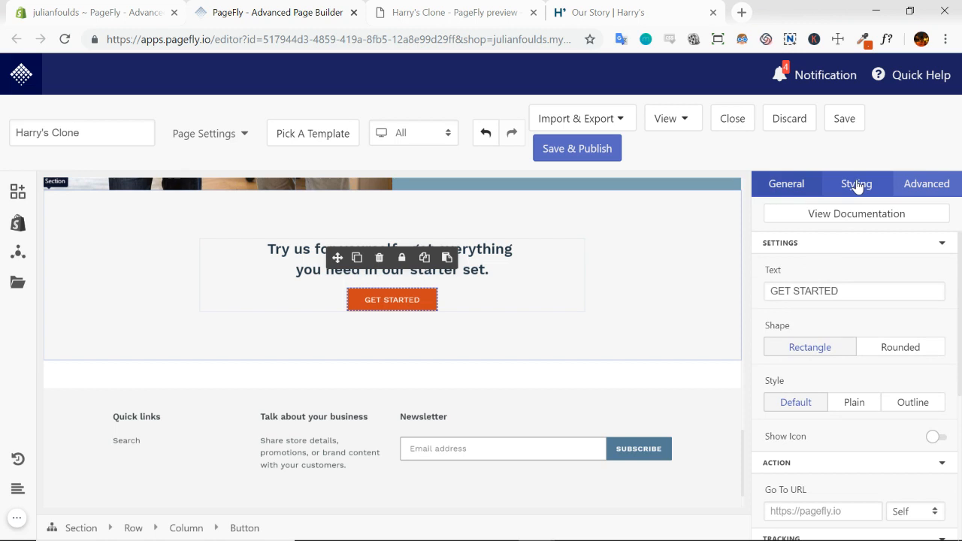
{"action": "left_click", "coordinate": [908, 192]}
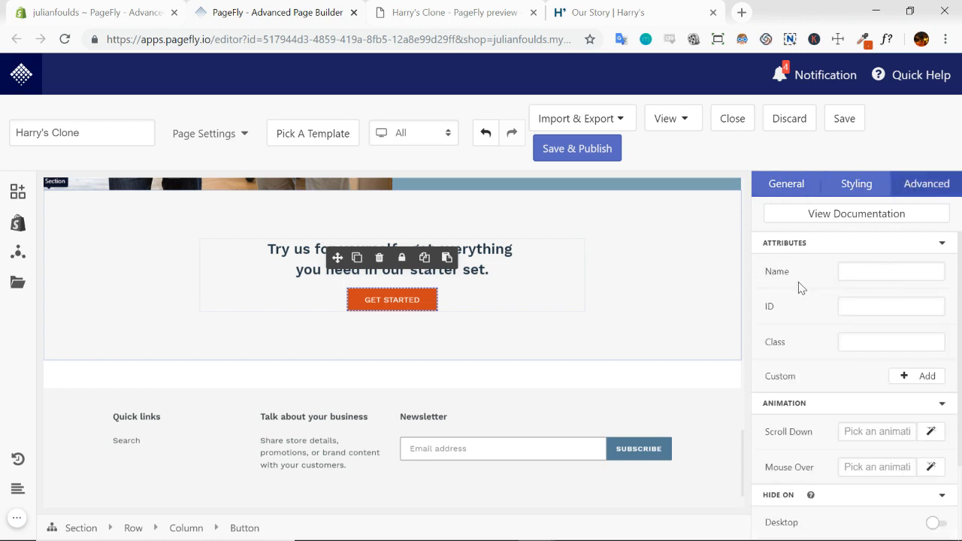
{"action": "scroll", "coordinate": [800, 288], "scroll_direction": "down", "scroll_amount": 3}
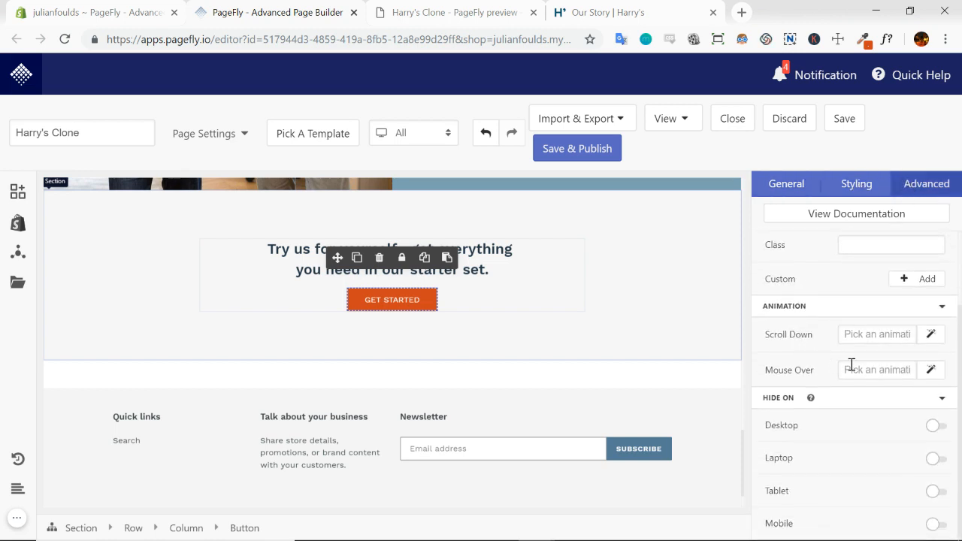
Browse the hover effects offered for the GET STARTED button's mouse-over animation and close the list
{"action": "left_click", "coordinate": [931, 371]}
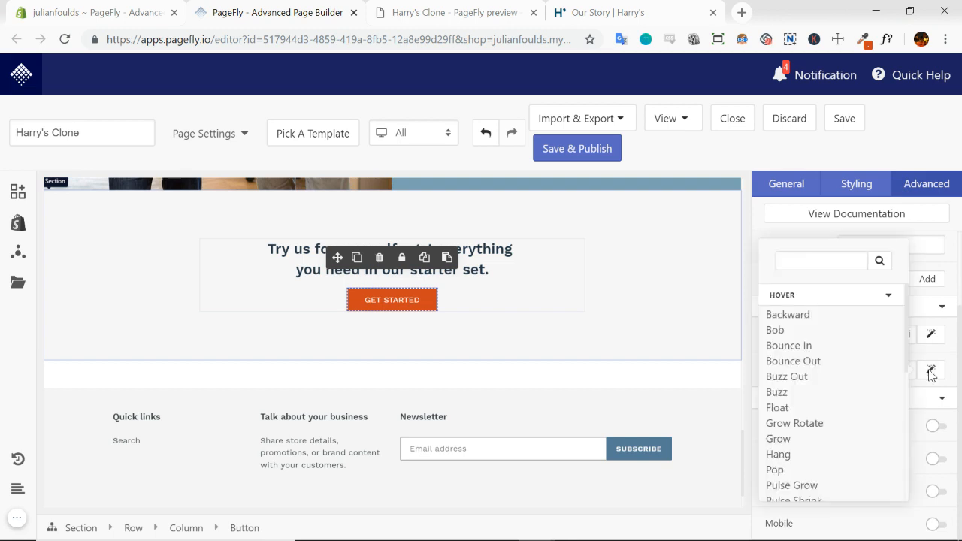
{"action": "left_click", "coordinate": [788, 298]}
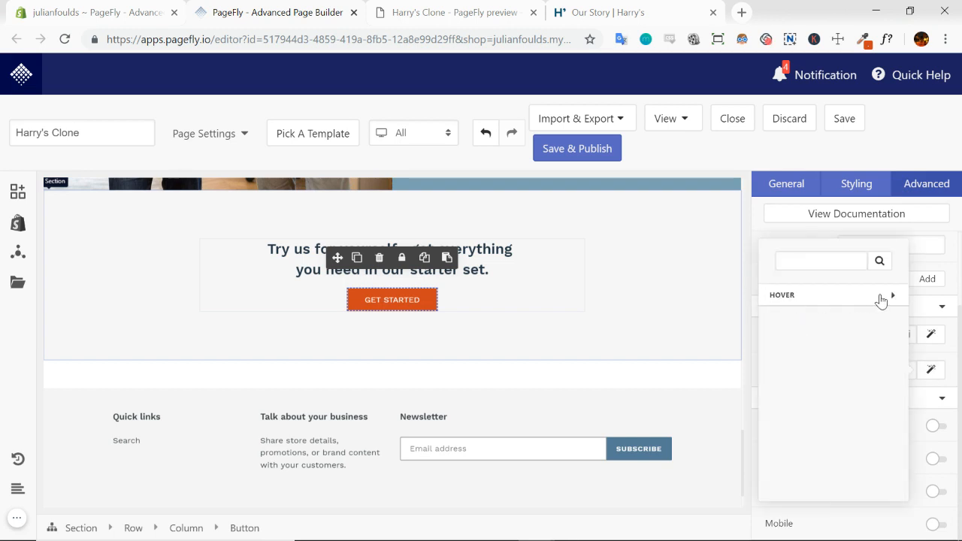
{"action": "left_click", "coordinate": [888, 296]}
{"action": "scroll", "coordinate": [807, 428], "scroll_direction": "down", "scroll_amount": 4}
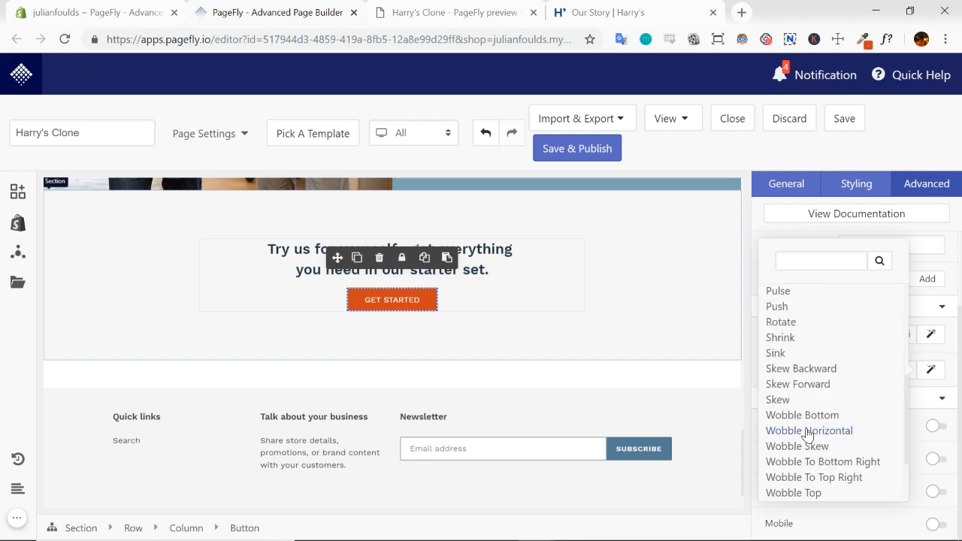
{"action": "scroll", "coordinate": [810, 434], "scroll_direction": "up", "scroll_amount": 3}
{"action": "scroll", "coordinate": [809, 434], "scroll_direction": "up", "scroll_amount": 3}
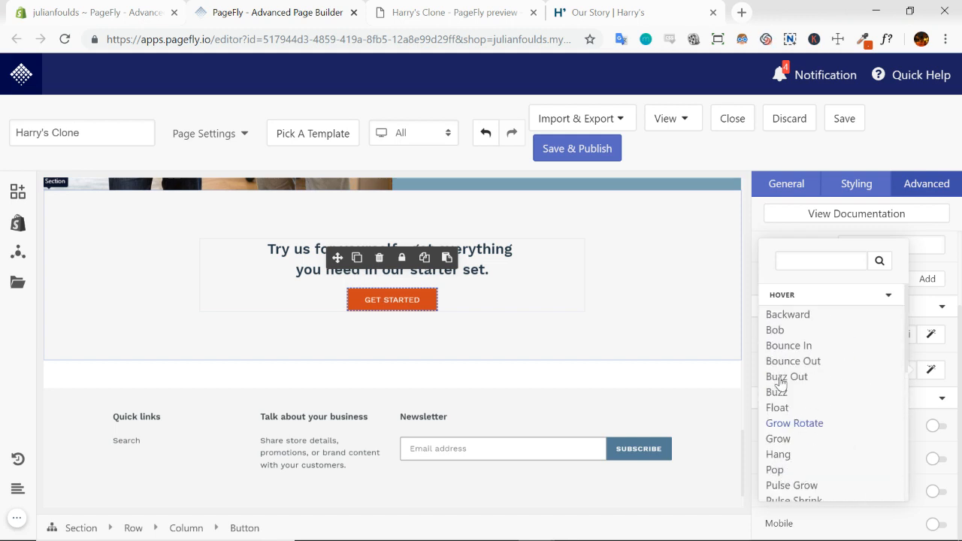
{"action": "left_click", "coordinate": [798, 298]}
{"action": "left_click", "coordinate": [953, 295]}
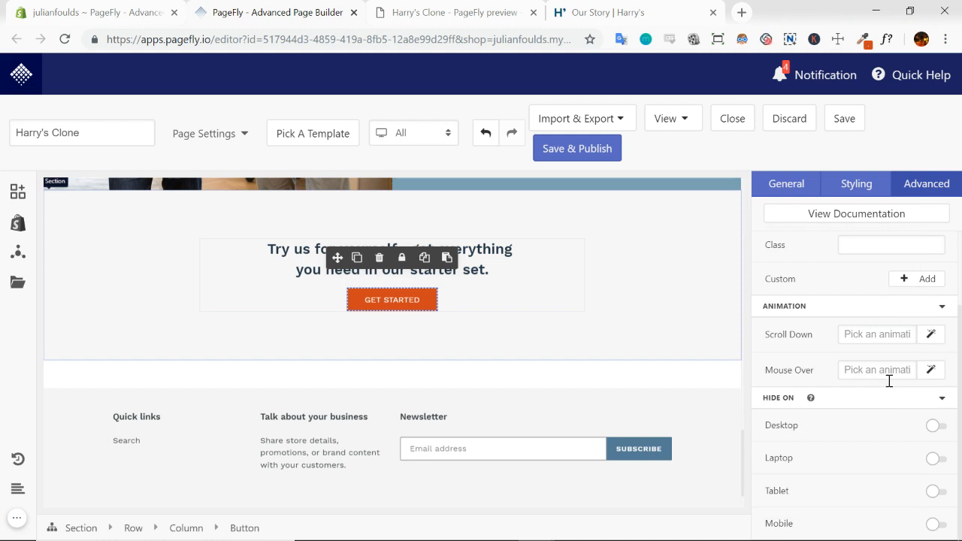
Select the closing starter-set section, look over the page up to its header, and view the section's row and container settings
{"action": "left_click", "coordinate": [590, 341]}
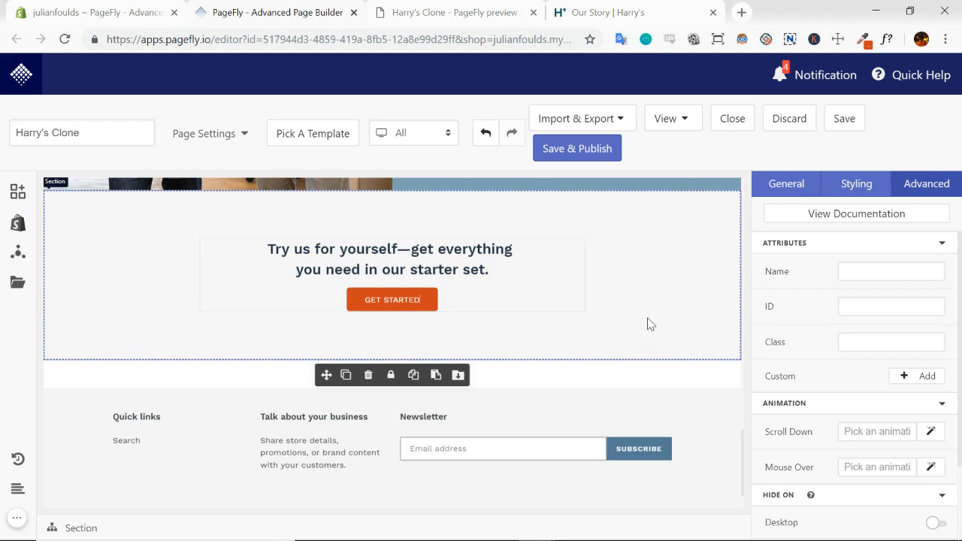
{"action": "scroll", "coordinate": [595, 351], "scroll_direction": "down", "scroll_amount": 1}
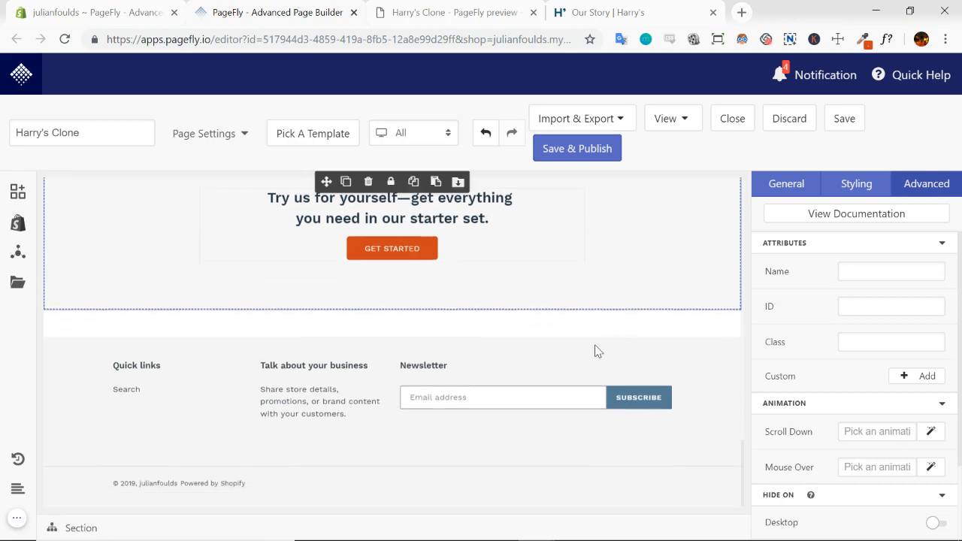
{"action": "scroll", "coordinate": [612, 313], "scroll_direction": "up", "scroll_amount": 10}
{"action": "scroll", "coordinate": [557, 363], "scroll_direction": "up", "scroll_amount": 5}
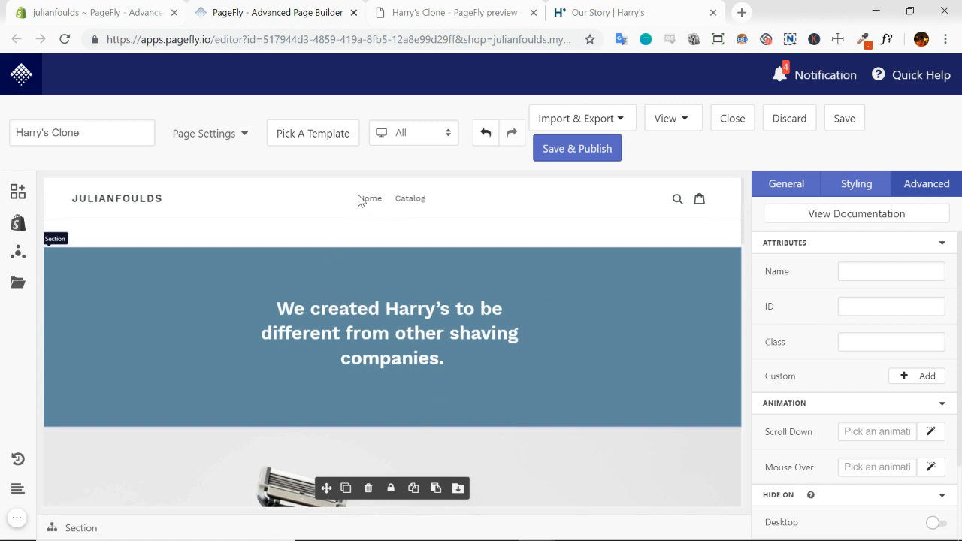
{"action": "left_click", "coordinate": [786, 186]}
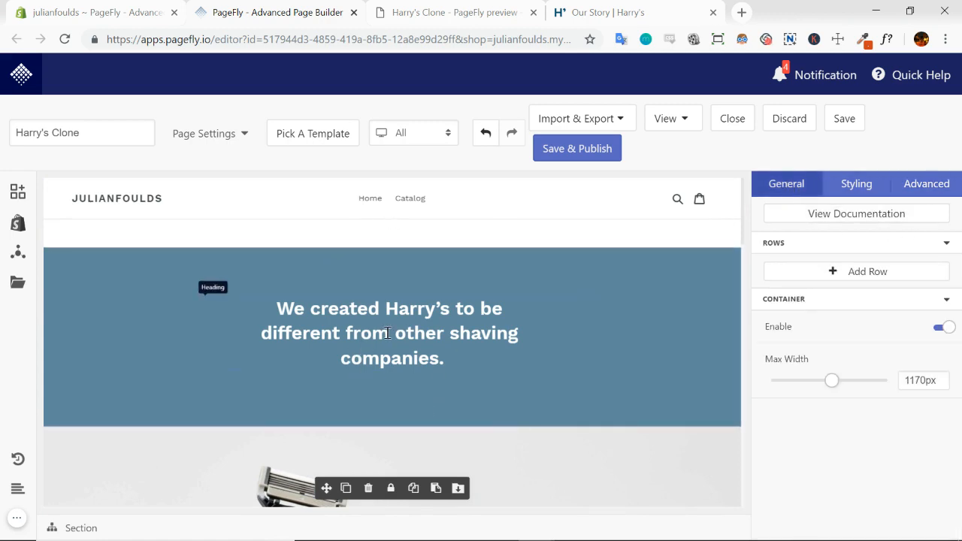
Compare the opening "We created Harry's to be different" banner on the Our Story page with the clone's preview
{"action": "left_click", "coordinate": [607, 14]}
{"action": "scroll", "coordinate": [562, 288], "scroll_direction": "up", "scroll_amount": 6}
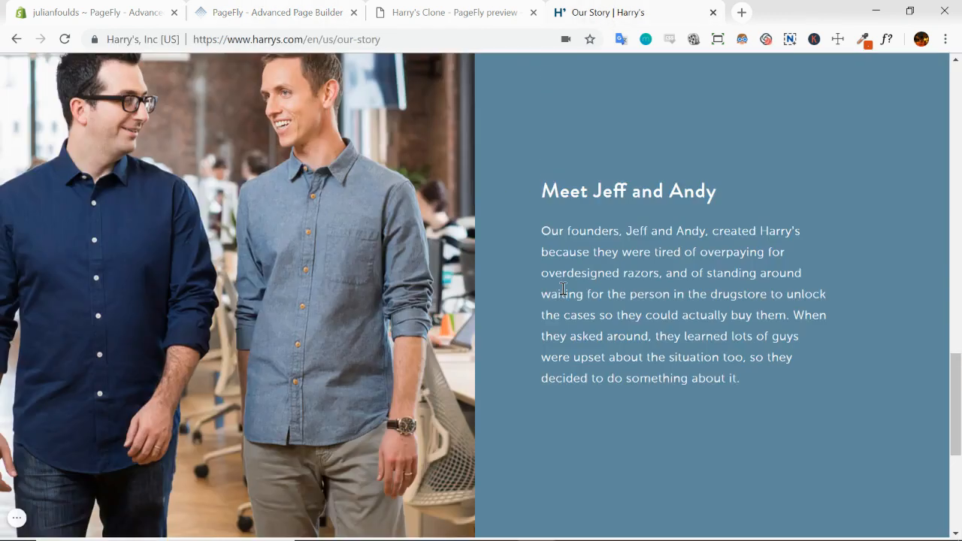
{"action": "scroll", "coordinate": [563, 288], "scroll_direction": "up", "scroll_amount": 10}
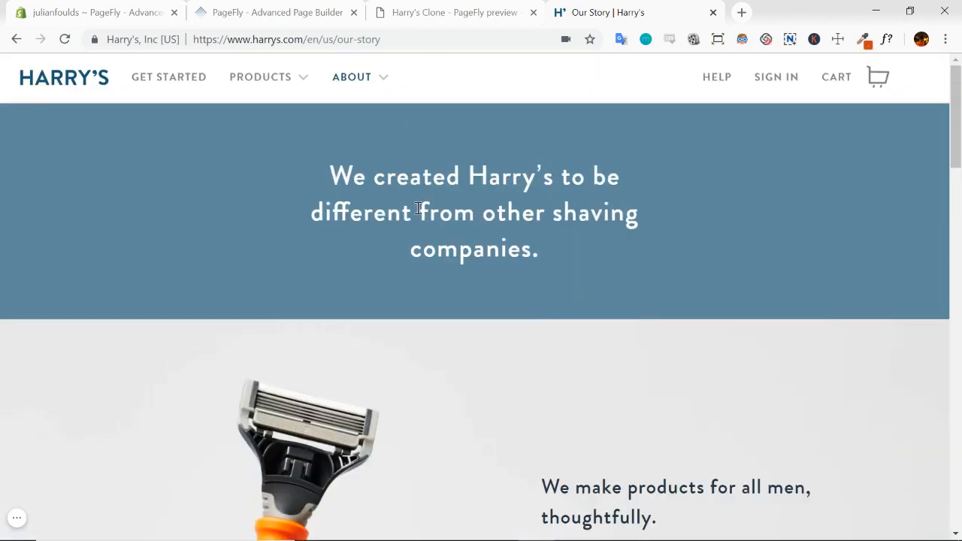
{"action": "left_click", "coordinate": [455, 13]}
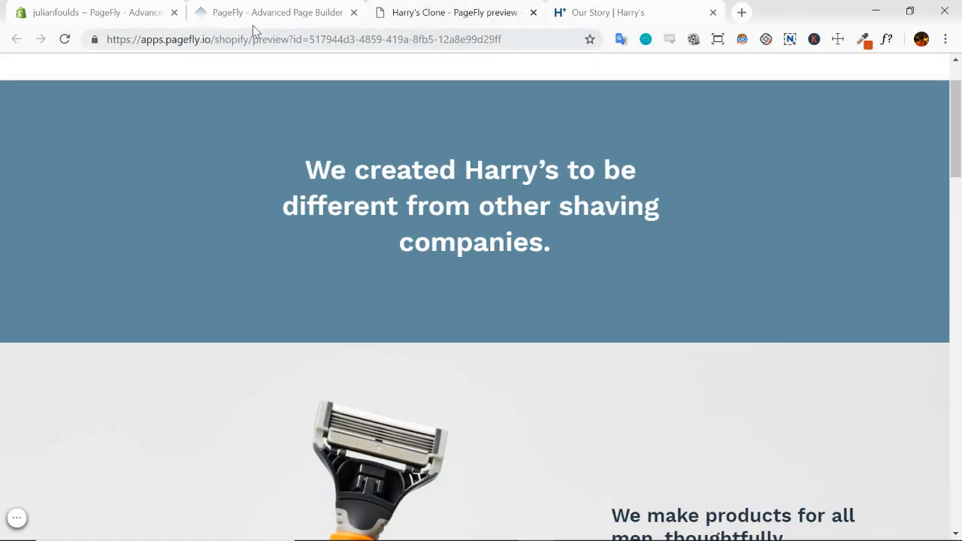
Review the clone's preview from the opening banner through the razor, masculinity and founders sections, and return to the PageFly editor
{"action": "scroll", "coordinate": [579, 282], "scroll_direction": "down", "scroll_amount": 9}
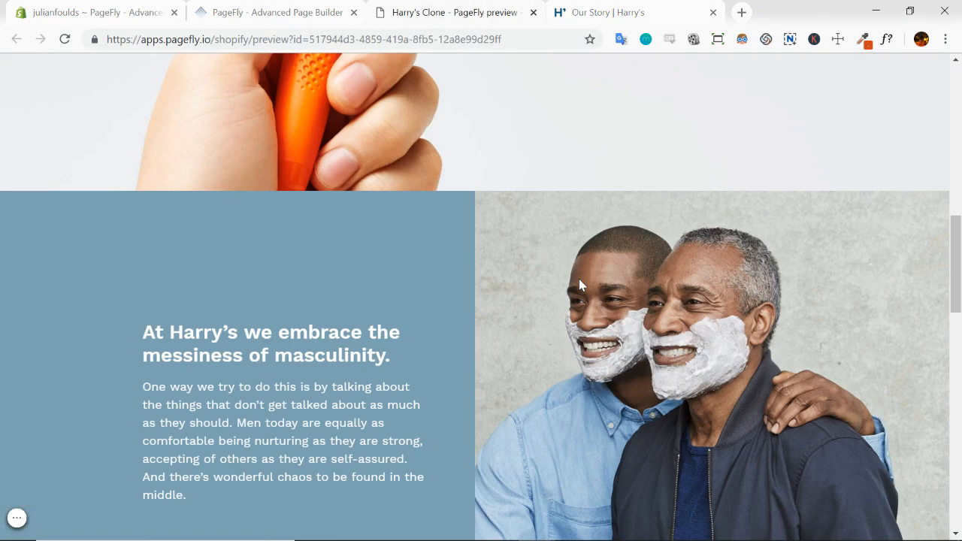
{"action": "scroll", "coordinate": [576, 208], "scroll_direction": "up", "scroll_amount": 4}
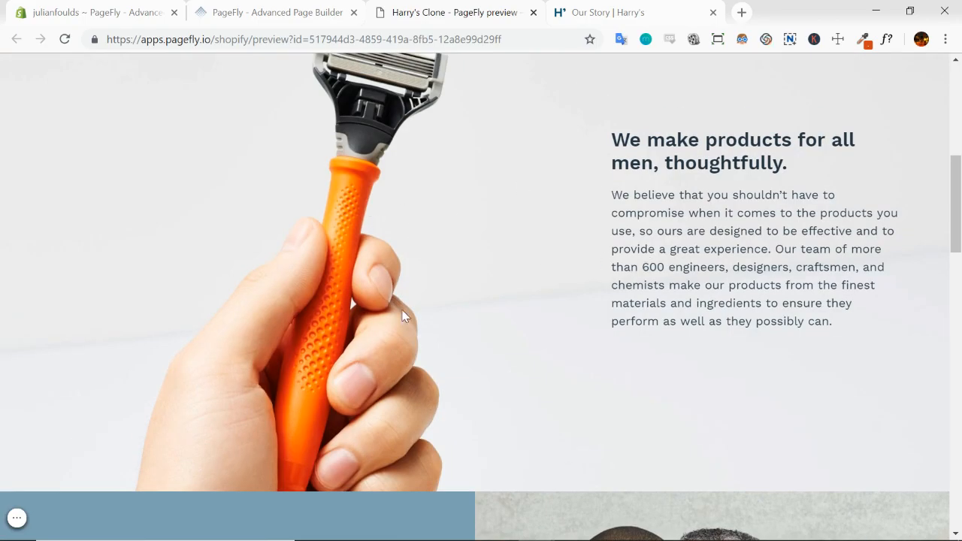
{"action": "scroll", "coordinate": [518, 307], "scroll_direction": "down", "scroll_amount": 6}
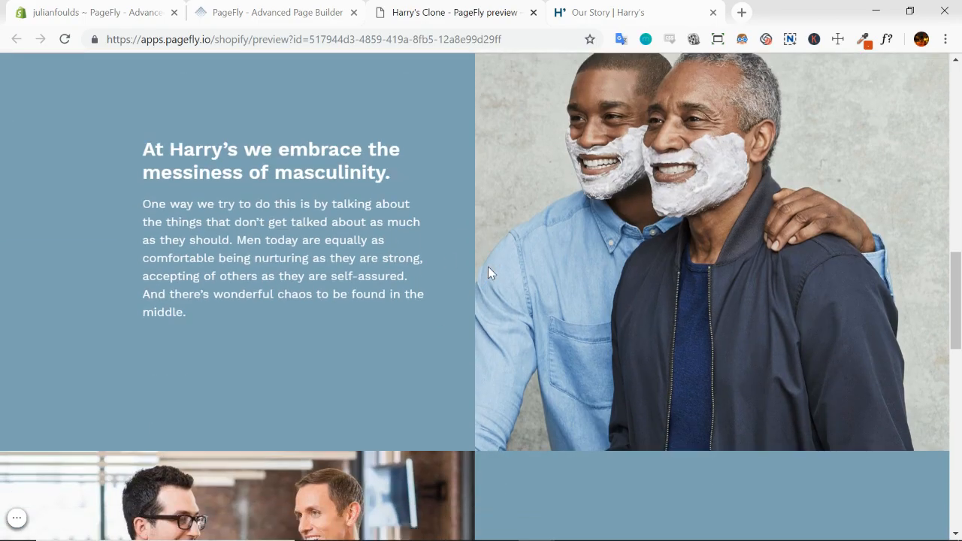
{"action": "scroll", "coordinate": [485, 322], "scroll_direction": "down", "scroll_amount": 3}
{"action": "scroll", "coordinate": [479, 326], "scroll_direction": "up", "scroll_amount": 12}
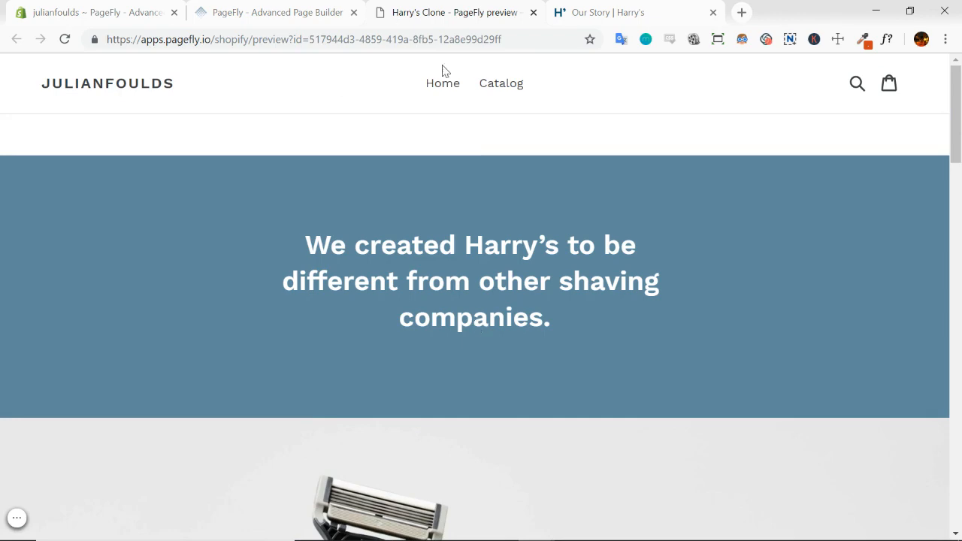
{"action": "scroll", "coordinate": [563, 339], "scroll_direction": "down", "scroll_amount": 3}
{"action": "scroll", "coordinate": [563, 339], "scroll_direction": "up", "scroll_amount": 3}
{"action": "left_click", "coordinate": [291, 16]}
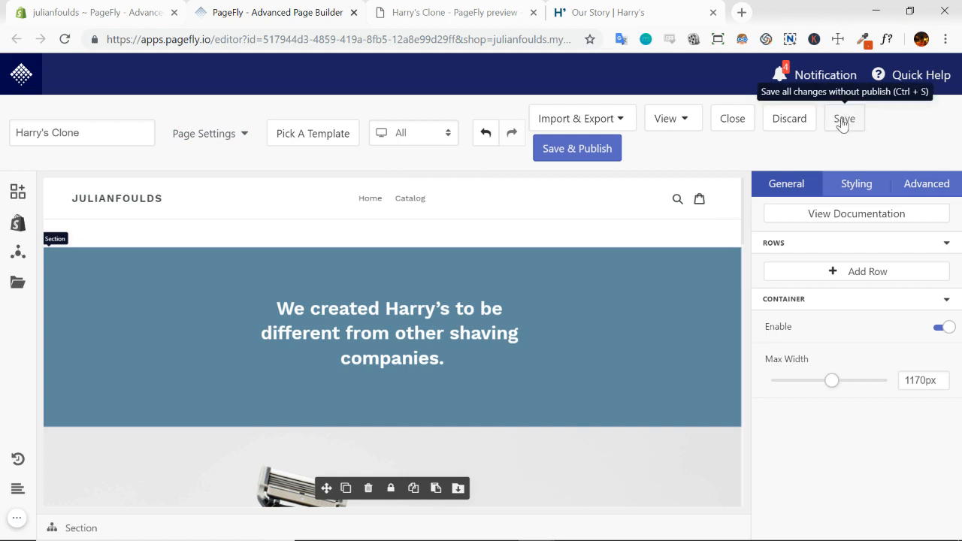
{"action": "left_click", "coordinate": [16, 518]}
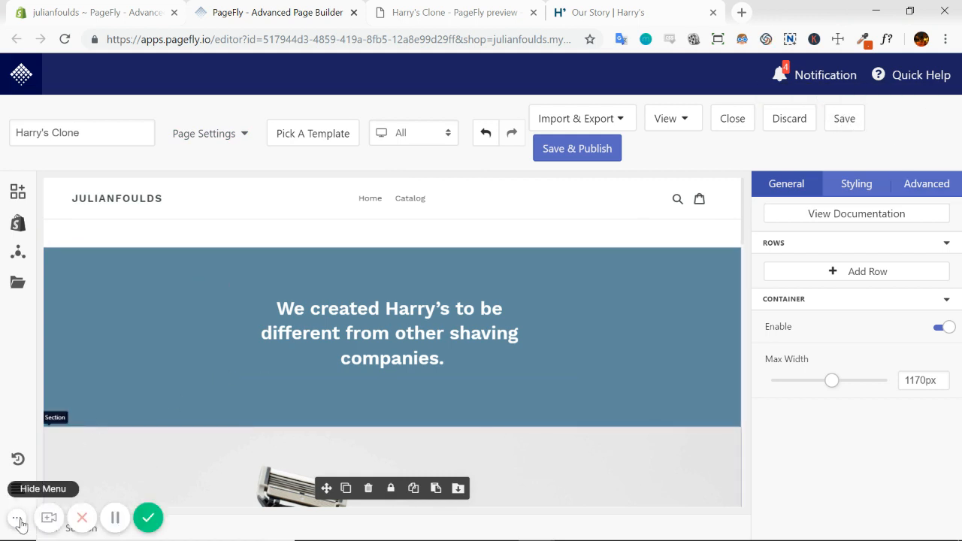